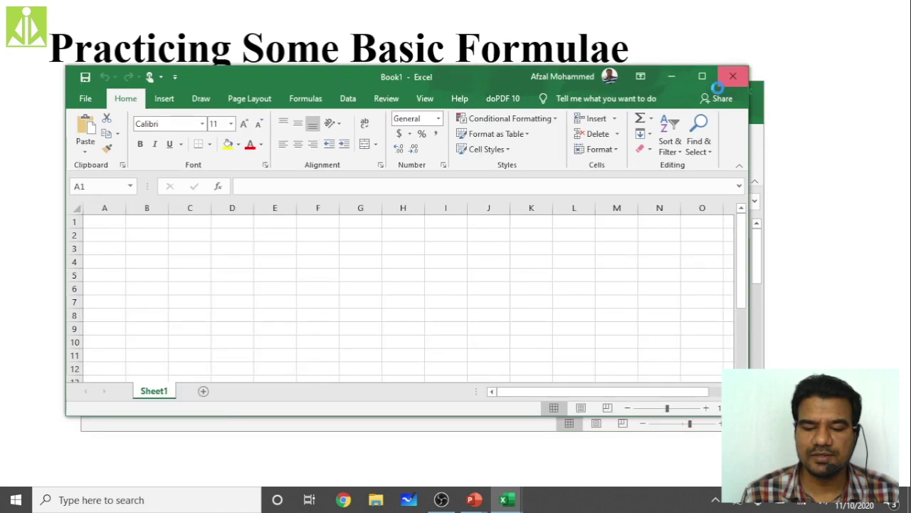
Step: Clear the employee IDs in cells B3:B6 of the Employee Payroll sheet, keeping the first ID
click(718, 91)
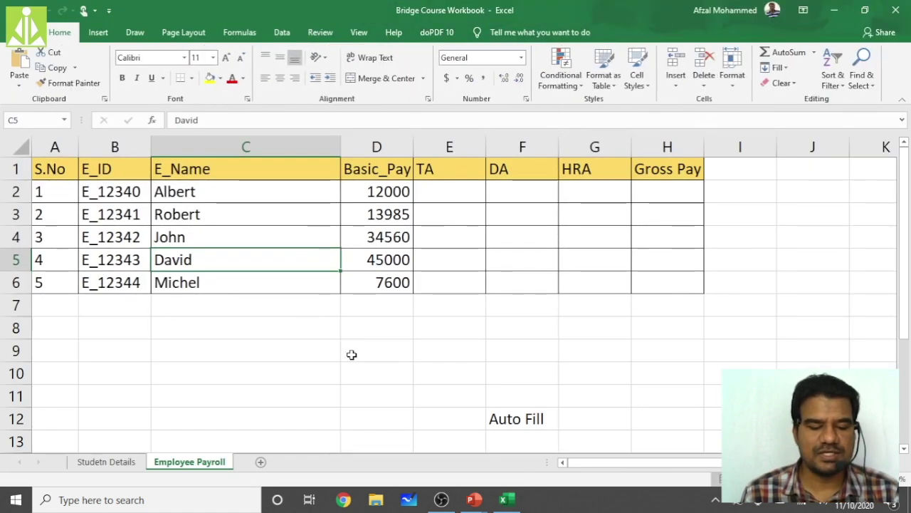
click(521, 420)
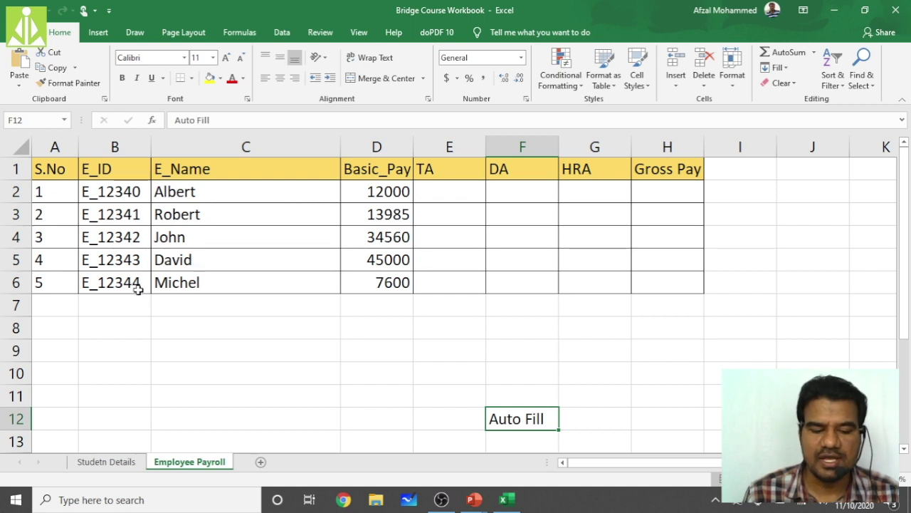
drag(132, 215, 143, 282)
key(Delete)
click(132, 264)
click(124, 229)
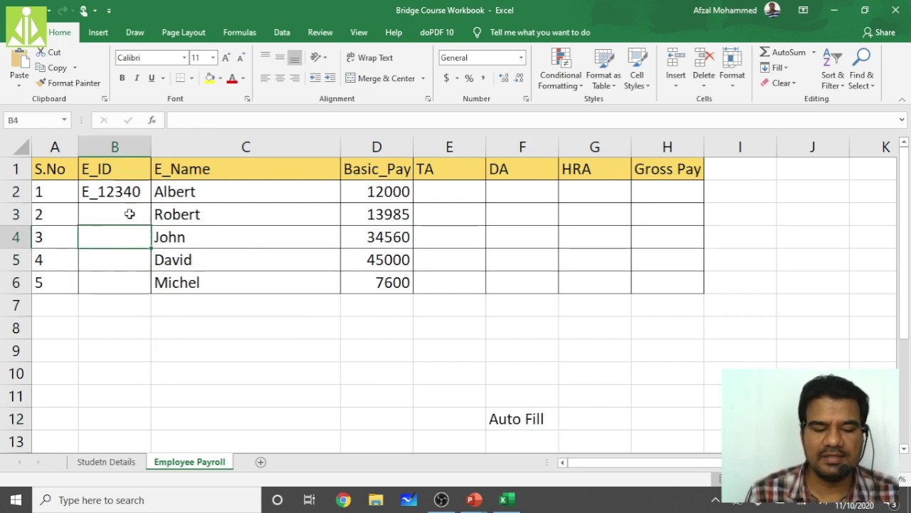
Step: Auto fill the E_ID column from E_12340 in cell B2 down to B6
click(135, 190)
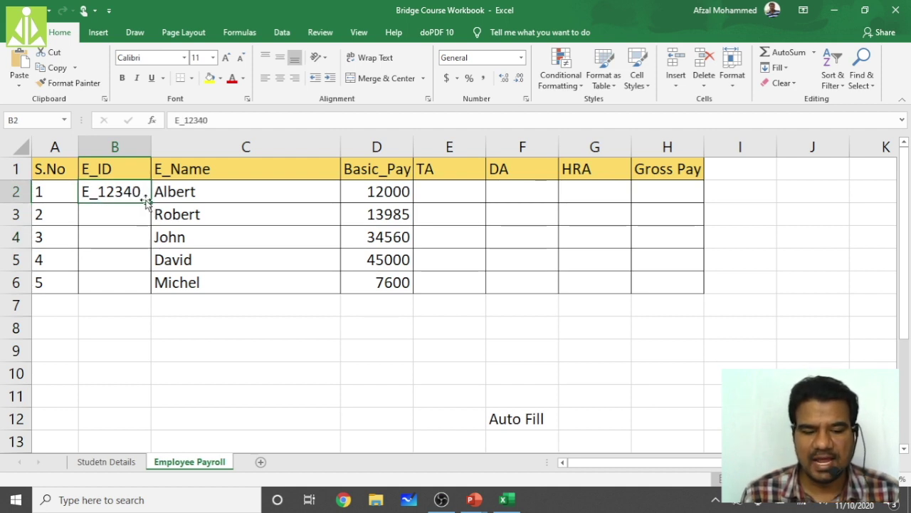
mouse_move(151, 202)
mouse_down()
mouse_move(152, 296)
mouse_move(153, 192)
mouse_move(143, 200)
mouse_up()
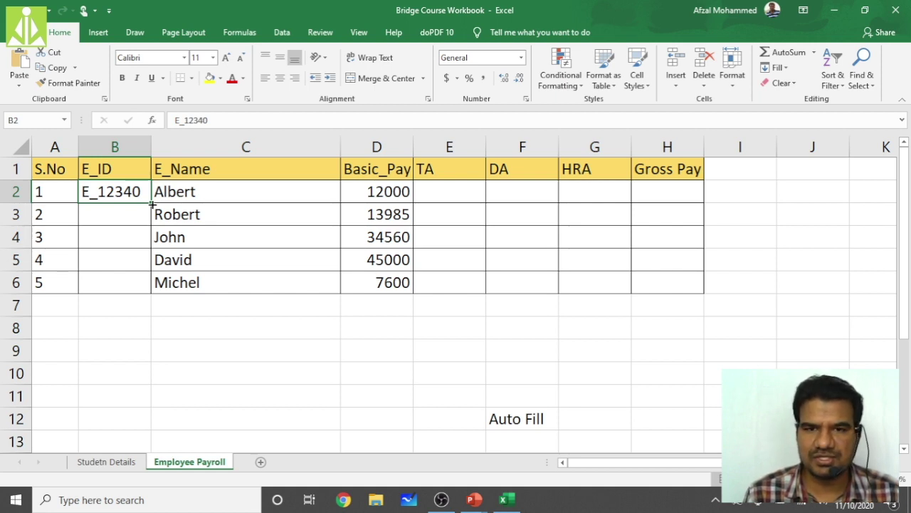
drag(151, 204, 160, 284)
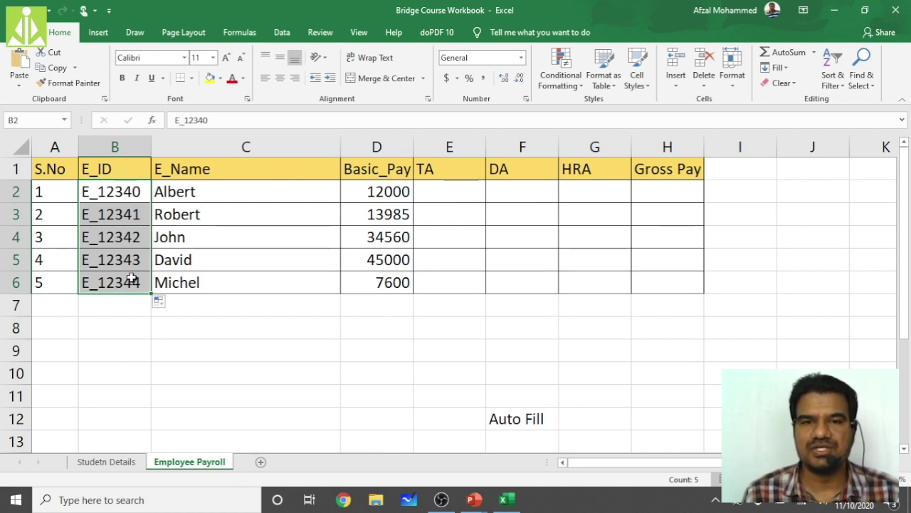
Step: Clear the serial numbers below the first one in the S.No column, from A3 down to A7
click(65, 211)
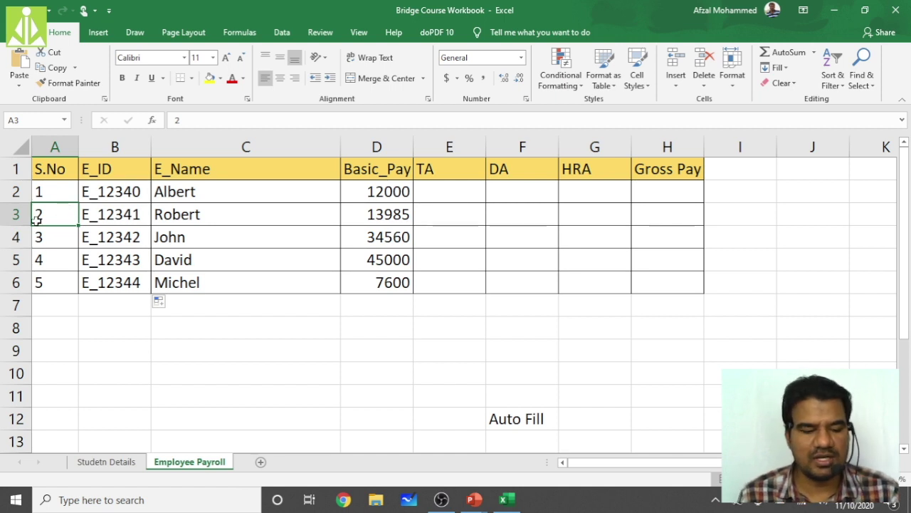
drag(42, 218, 41, 296)
key(Delete)
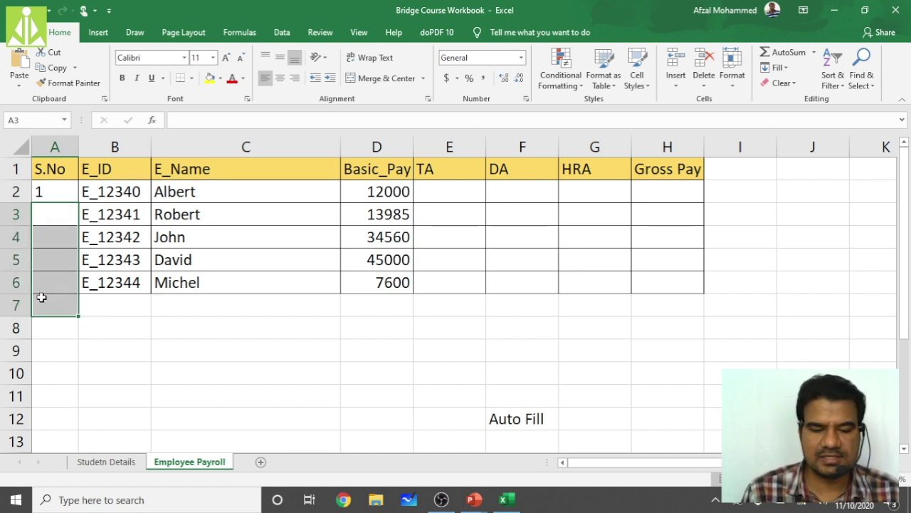
click(47, 218)
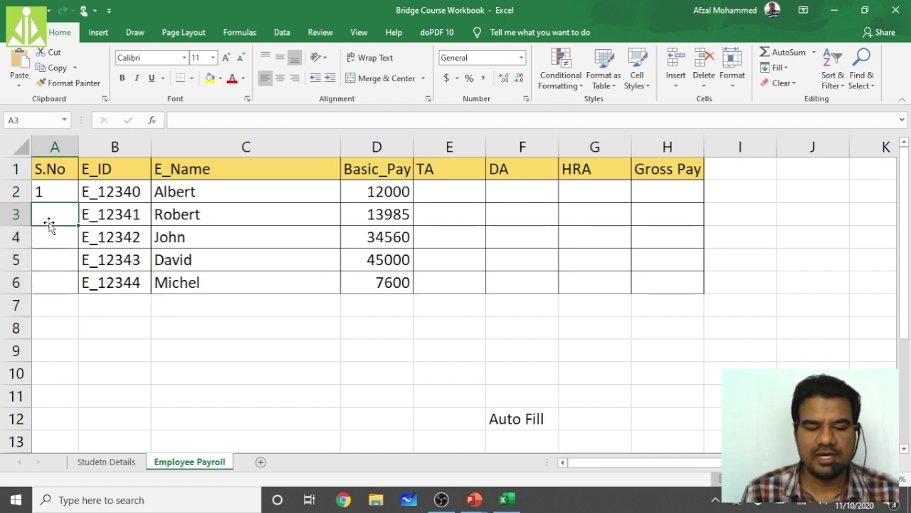
Step: Auto fill the S.No column from cell A2 down to A6 using the Fill Series option
click(54, 188)
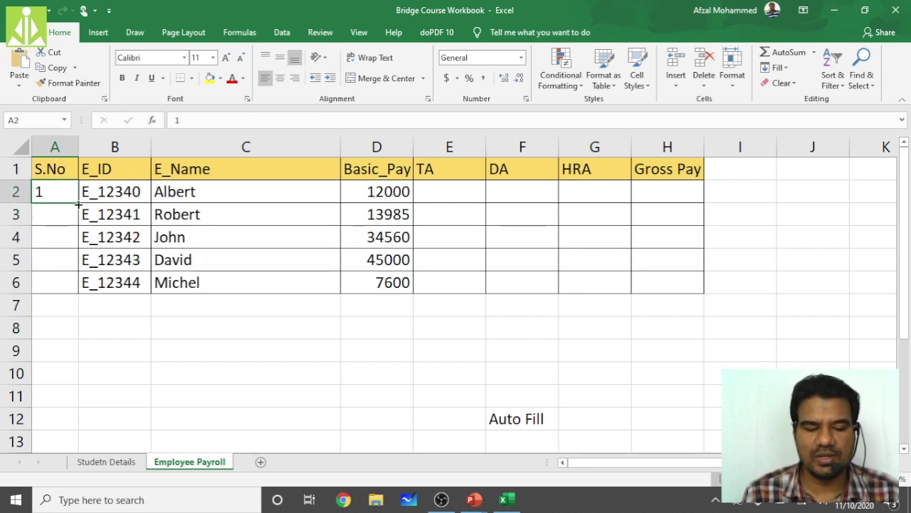
drag(78, 205, 81, 286)
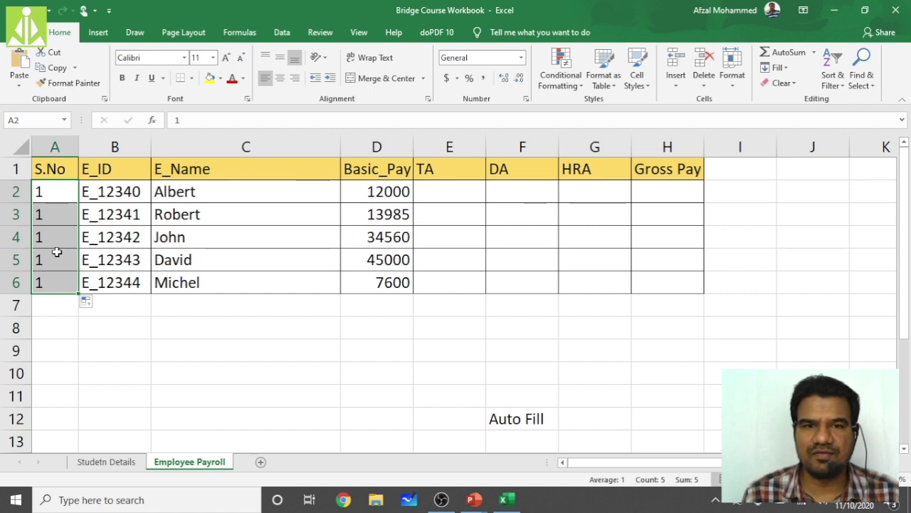
click(87, 303)
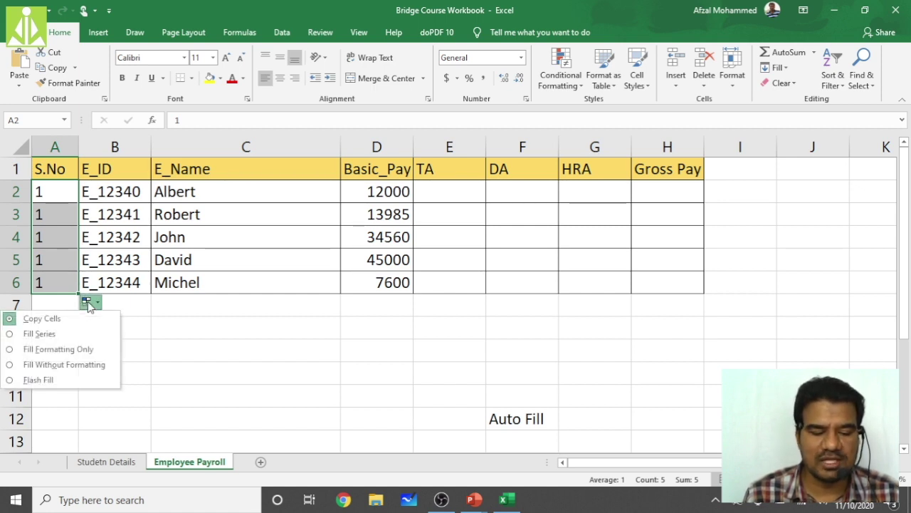
click(70, 334)
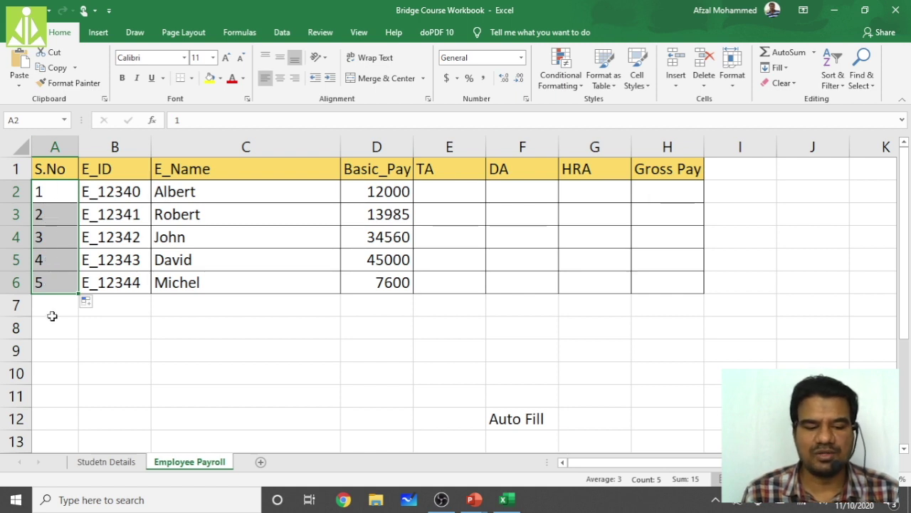
click(239, 336)
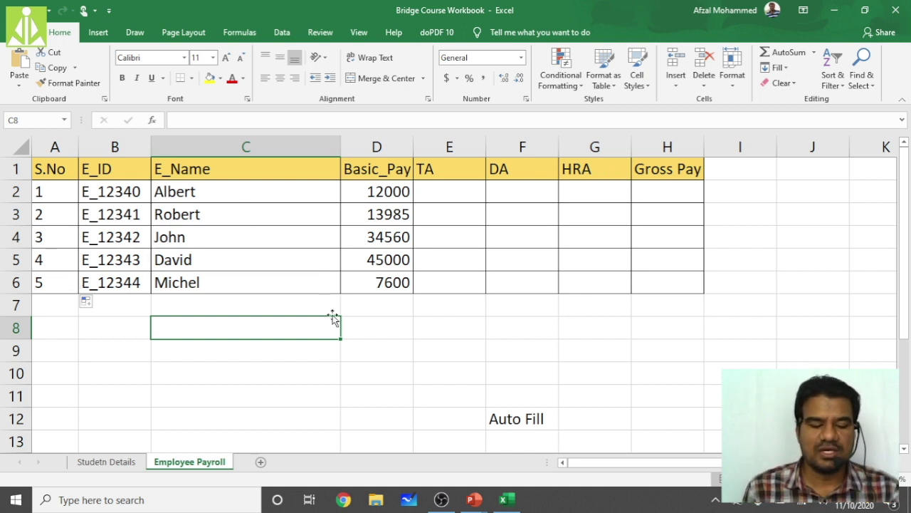
Step: Open the Studetn Details sheet, review the basic formulae list on the PowerPoint slide, and return to the Excel workbook
click(104, 461)
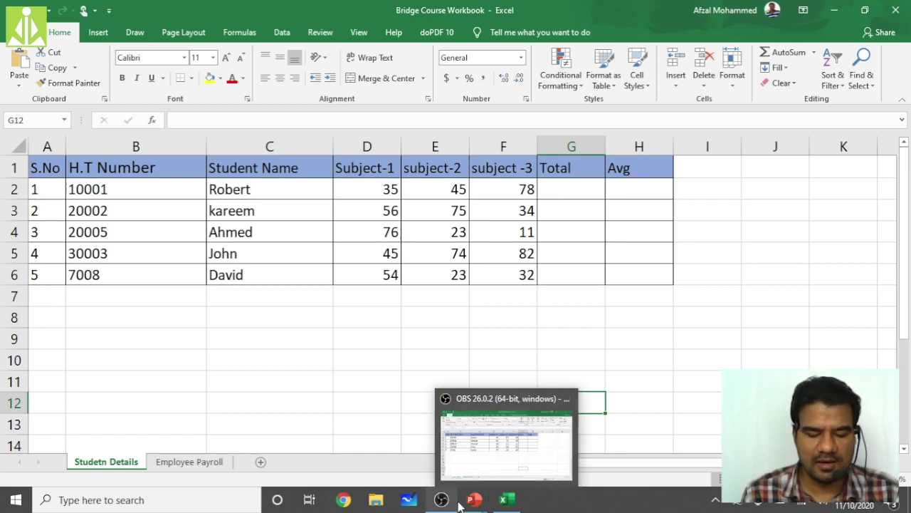
mouse_move(467, 504)
click(537, 436)
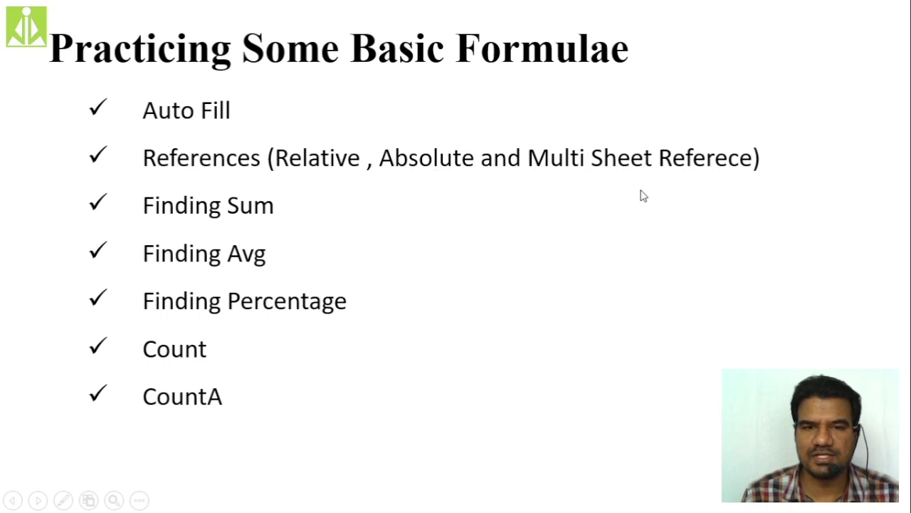
key(alt+Tab)
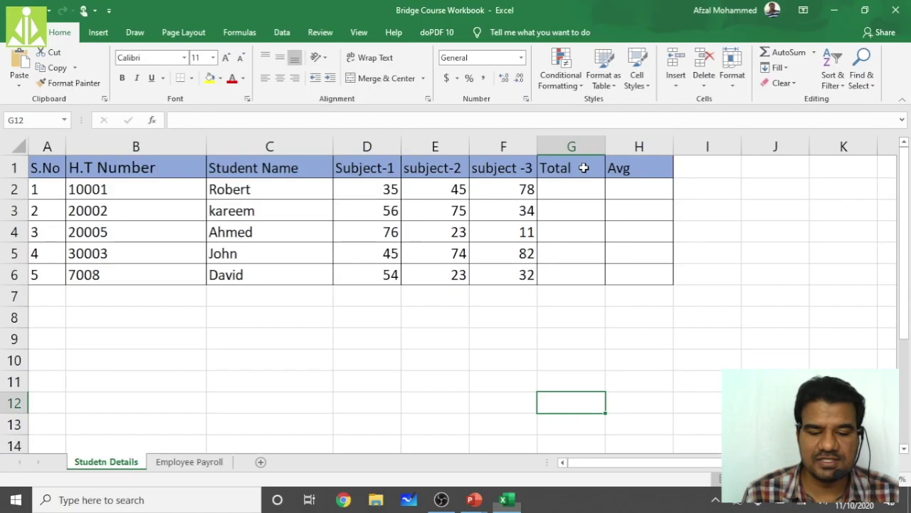
Step: Enter the value 24 in empty cell C24 below the student table
scroll(350, 299, down, 6)
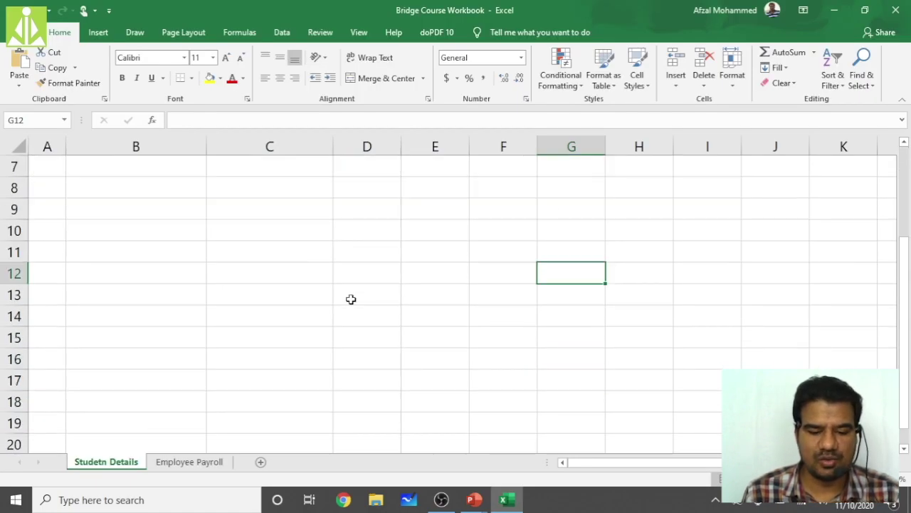
click(291, 272)
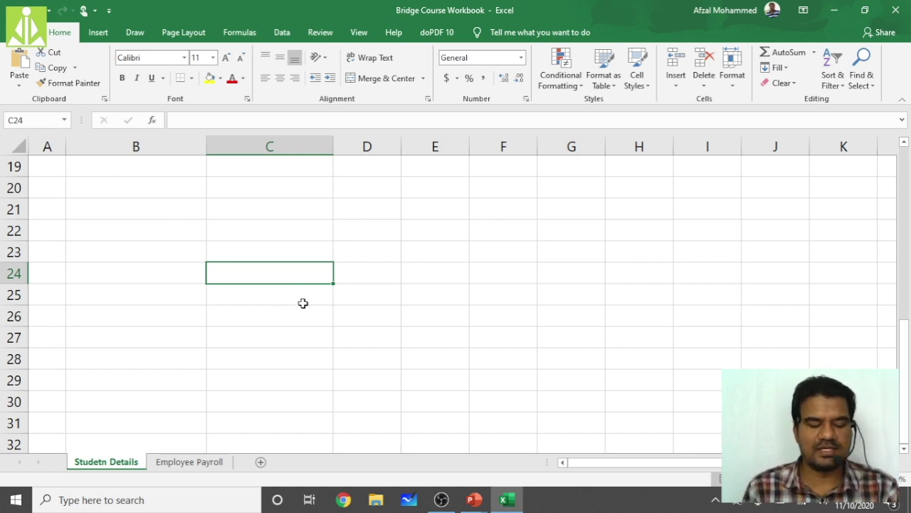
text(24)
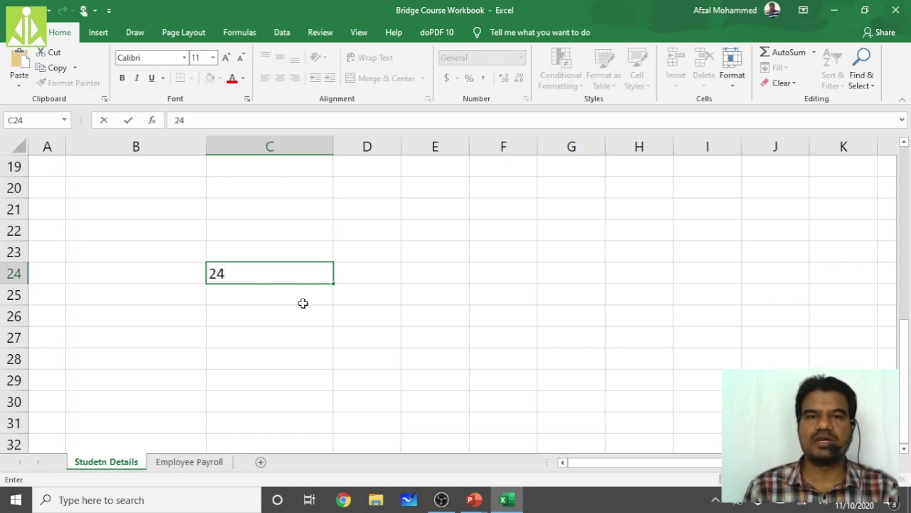
key(Return)
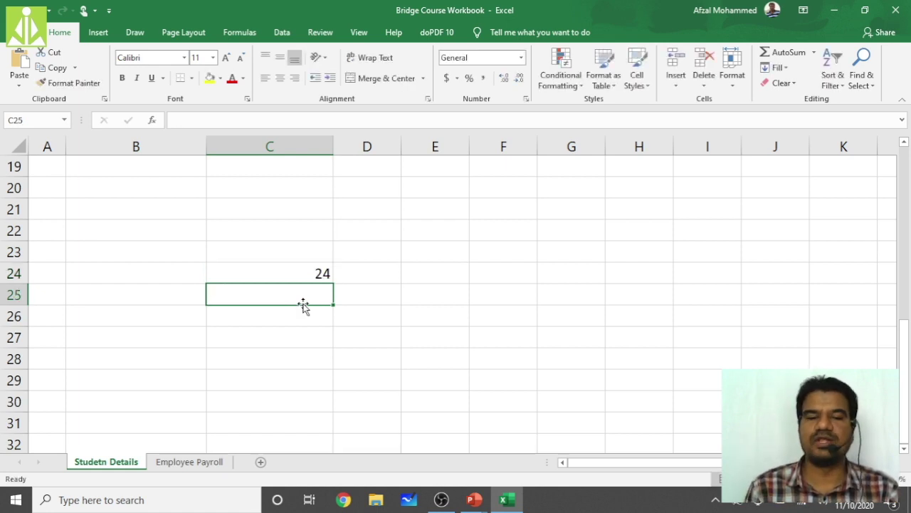
click(439, 337)
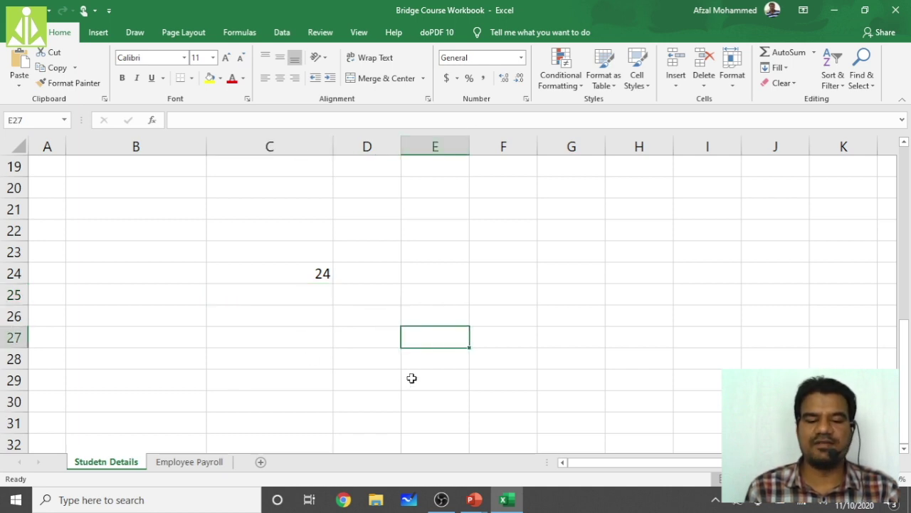
click(299, 274)
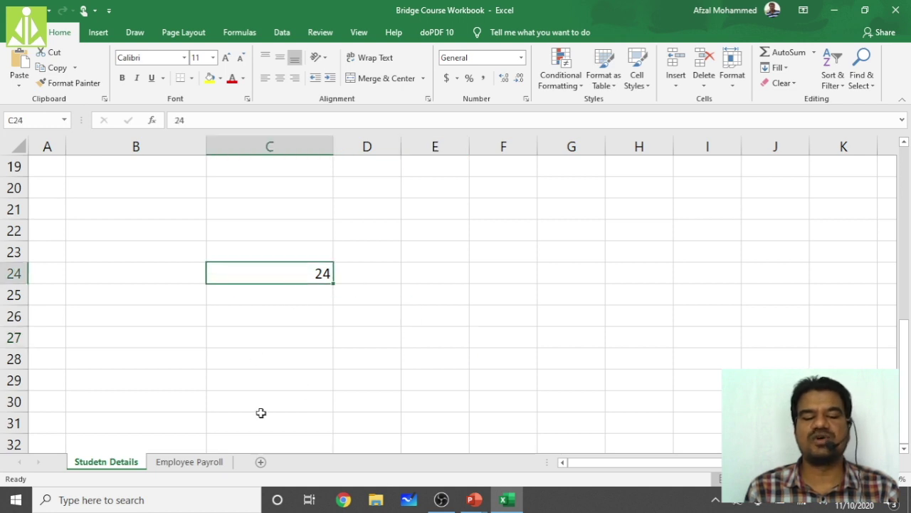
click(439, 339)
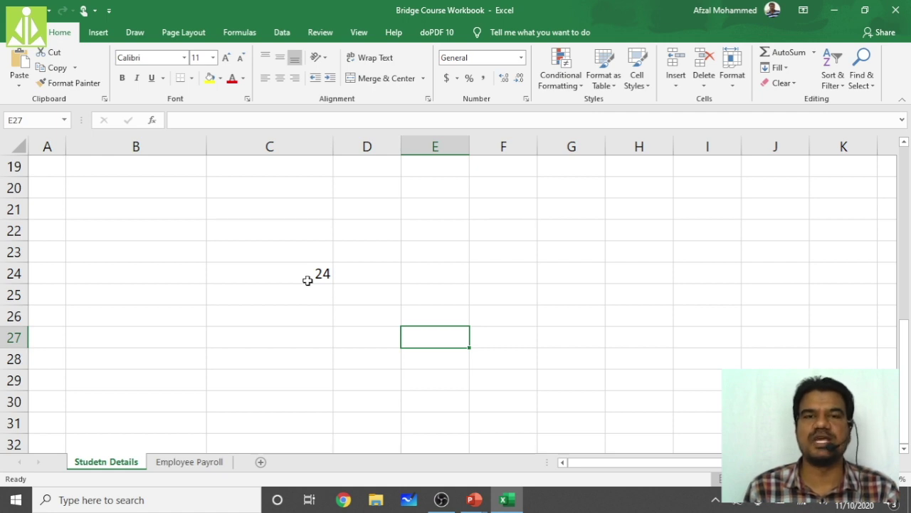
click(315, 122)
text(=)
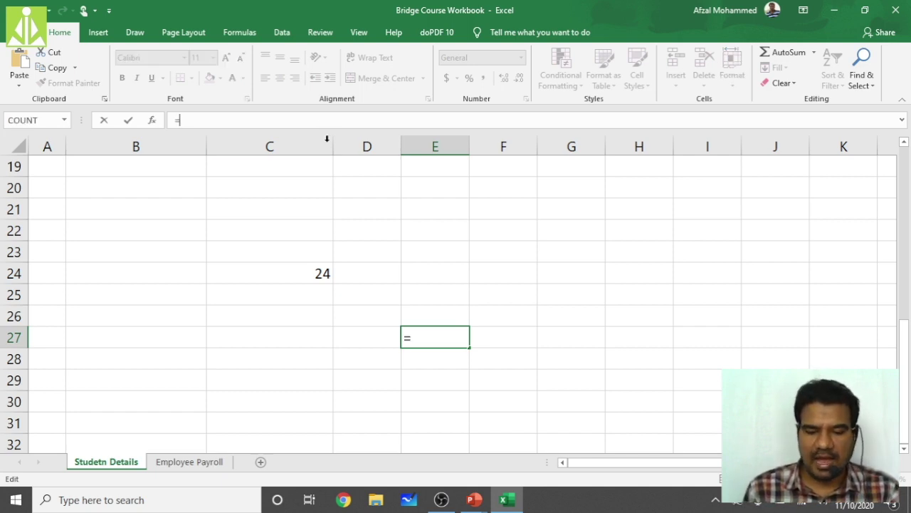
key(Escape)
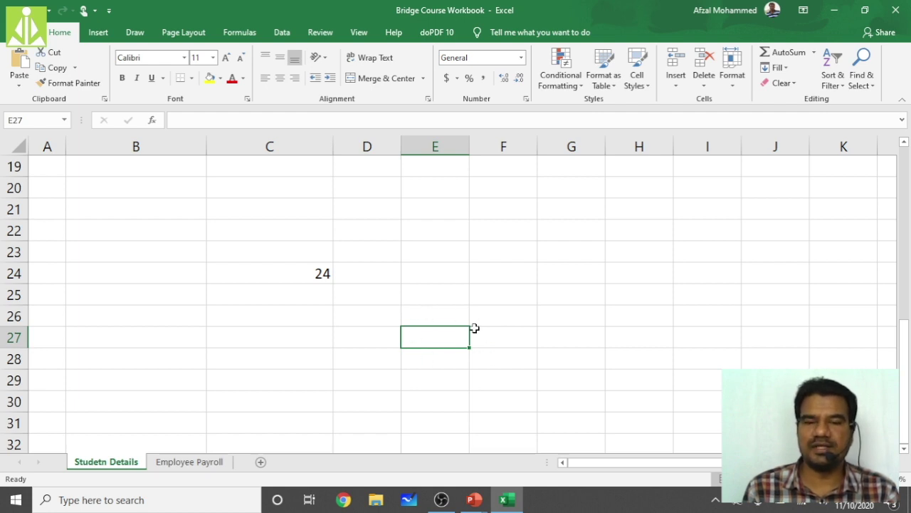
Step: Highlight cell E24, in the same row as the value 24, with a yellow fill
click(418, 269)
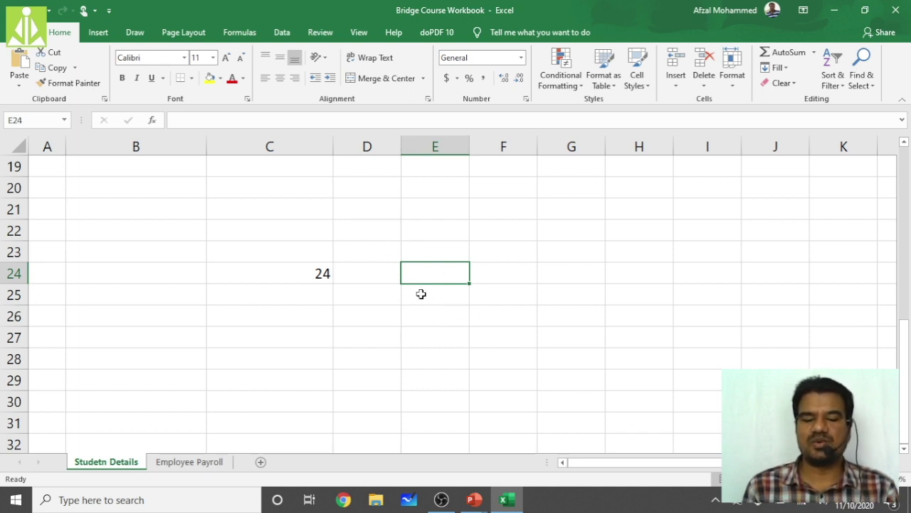
click(316, 277)
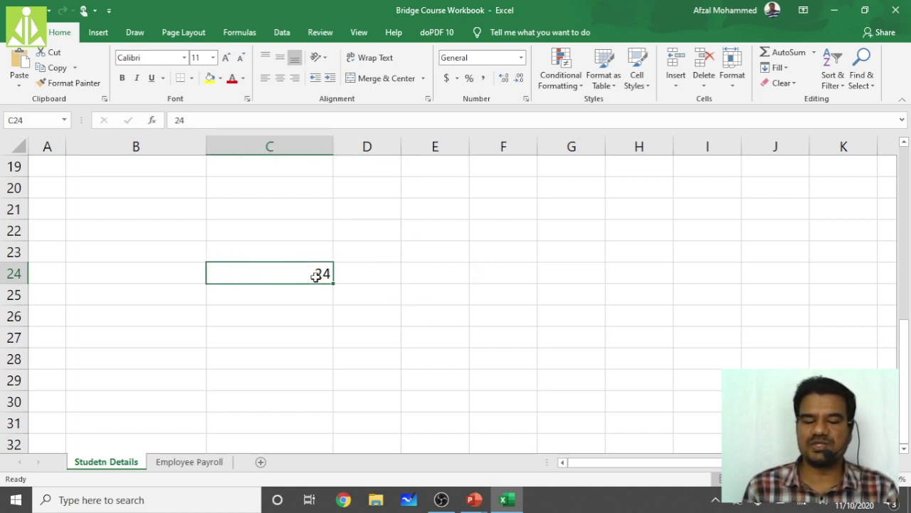
click(429, 278)
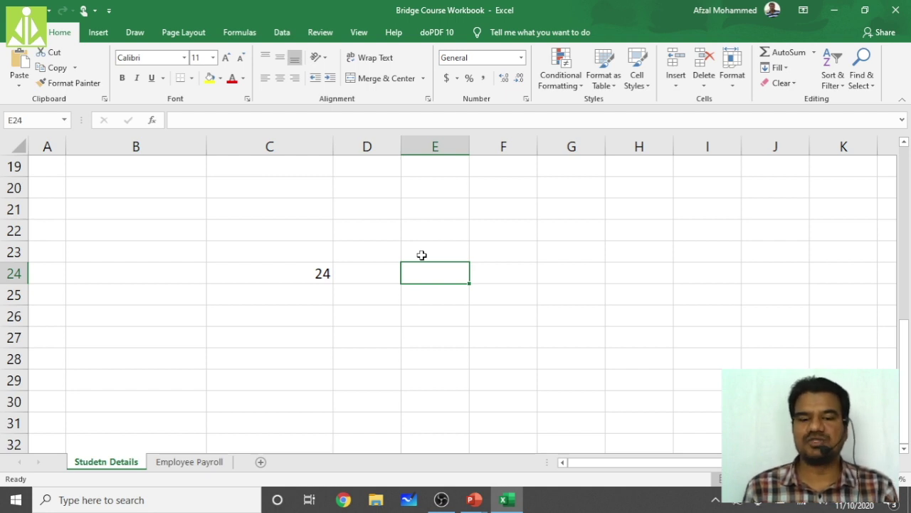
click(292, 270)
click(415, 274)
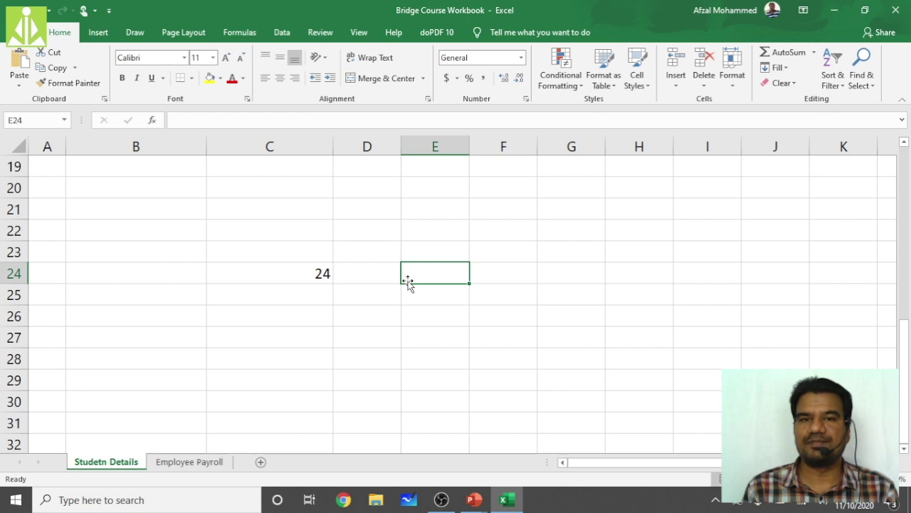
click(210, 77)
click(381, 313)
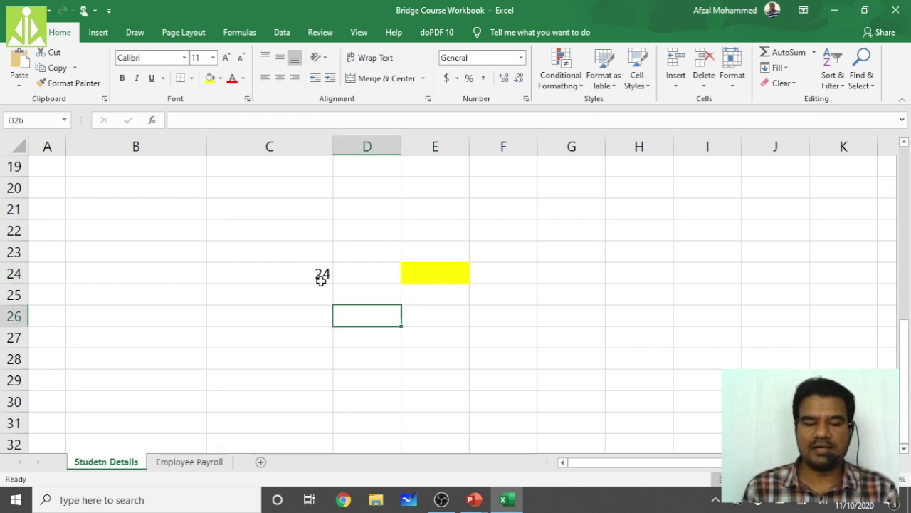
click(317, 276)
click(433, 271)
text(=)
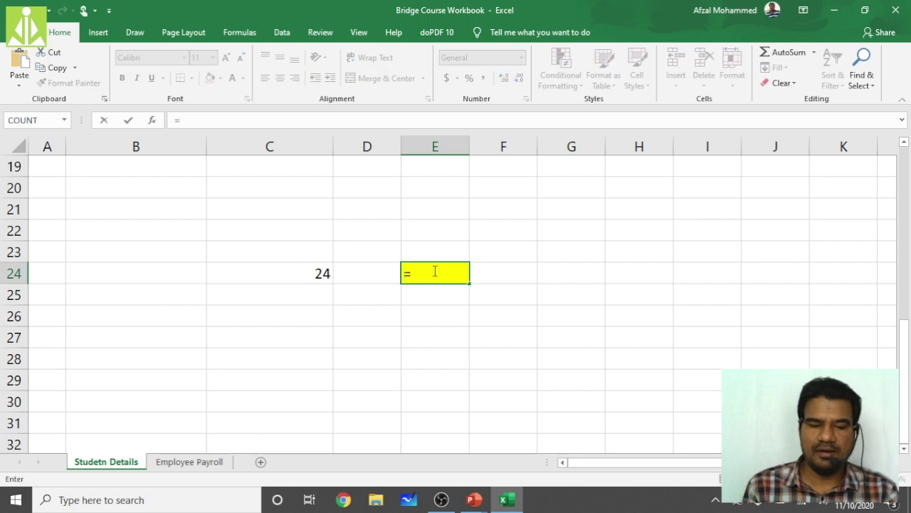
click(218, 121)
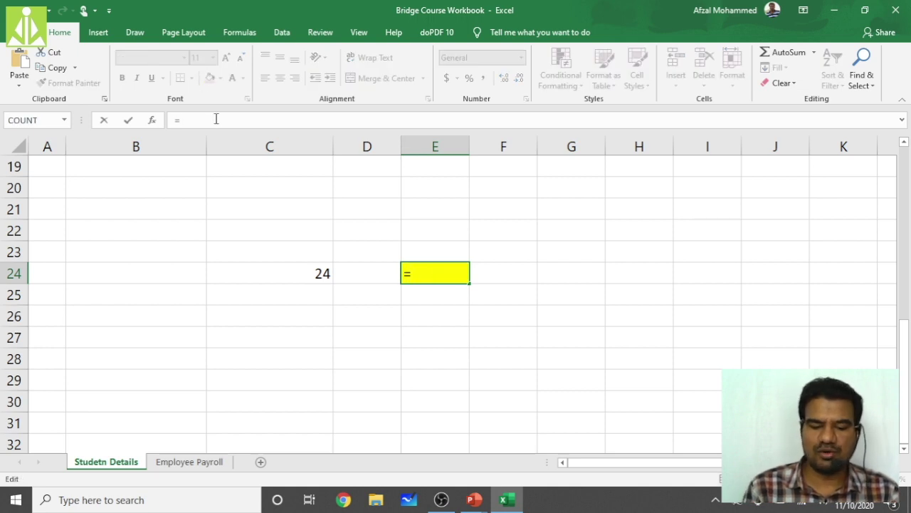
key(BackSpace)
key(Escape)
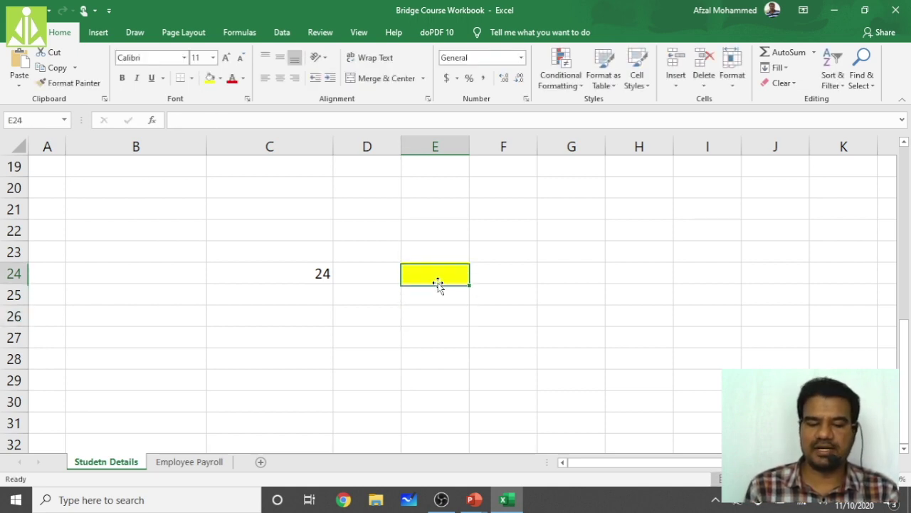
click(282, 121)
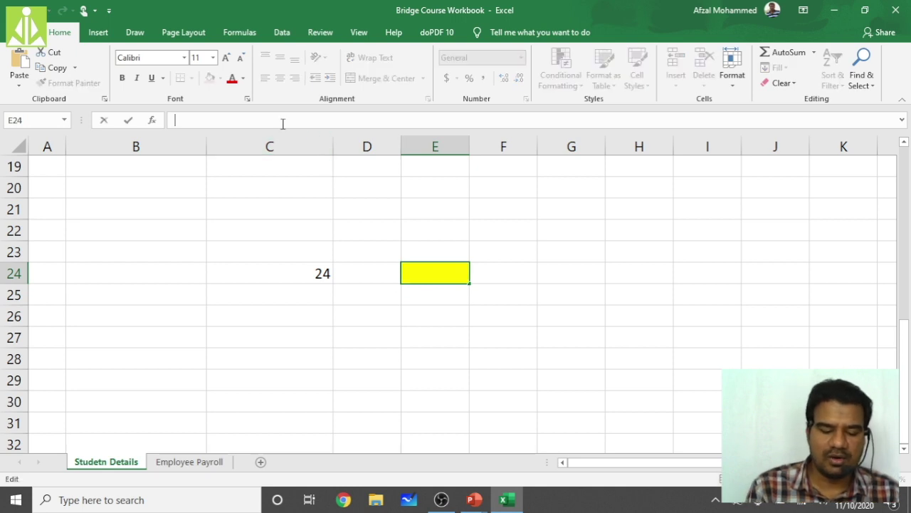
text(=)
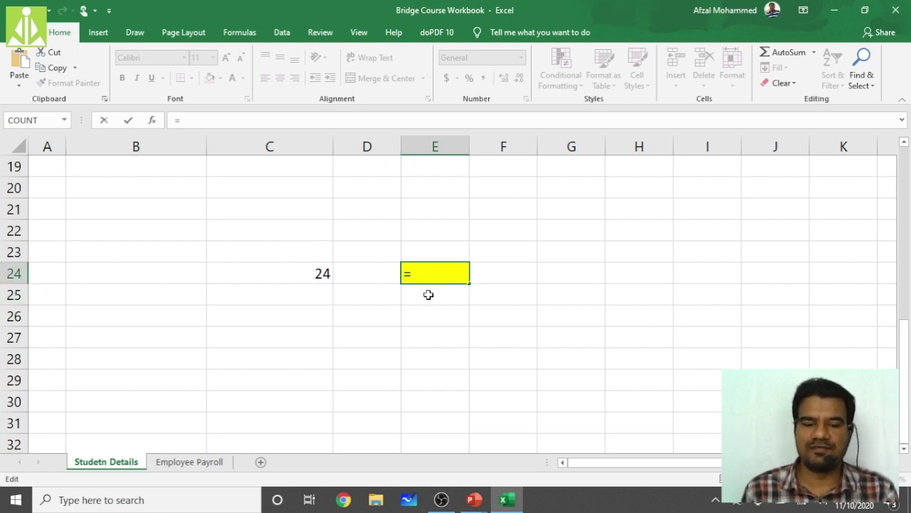
key(BackSpace)
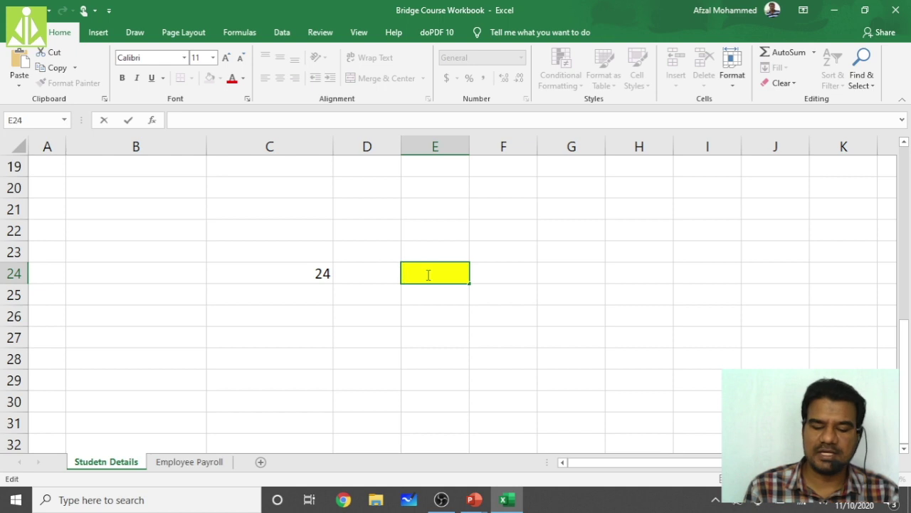
Step: Change the value in cell C24 to 13
click(308, 280)
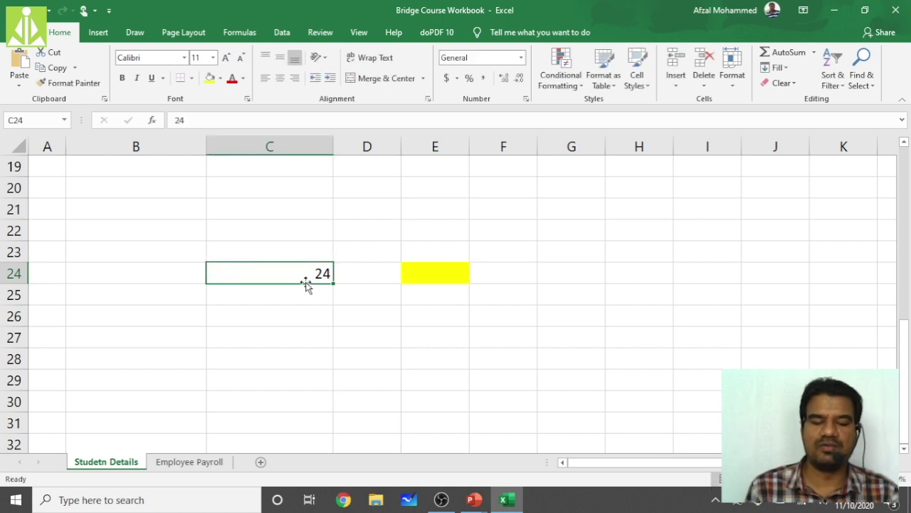
text(13)
click(338, 313)
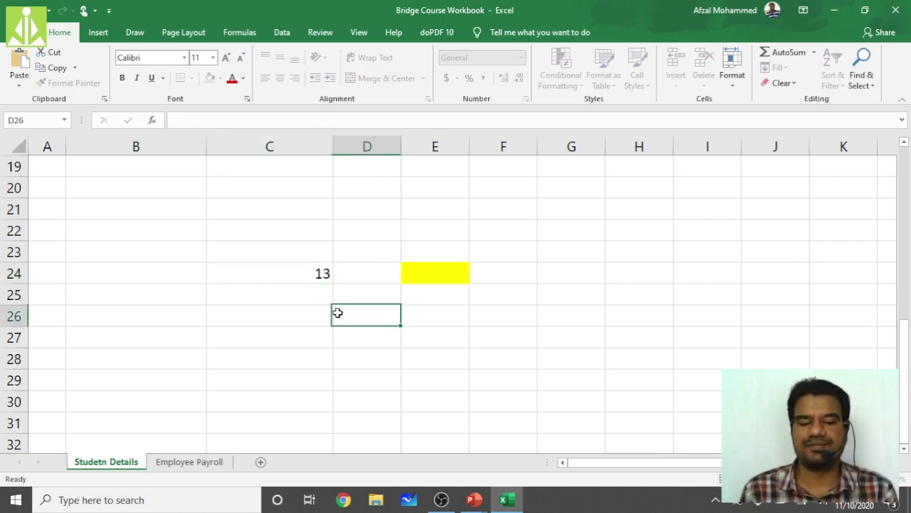
Step: Enter the formula =C24*3 in the yellow cell E24 and reselect the cell to check it
click(447, 268)
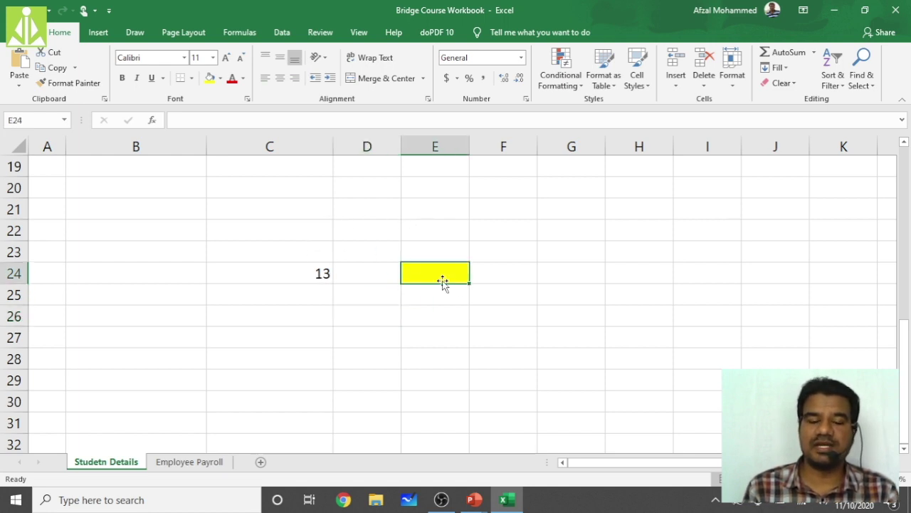
text(=)
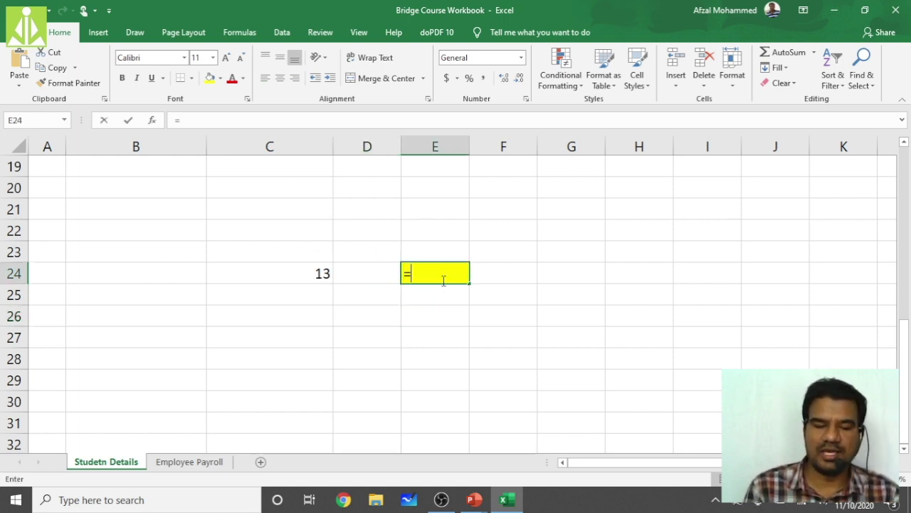
click(322, 272)
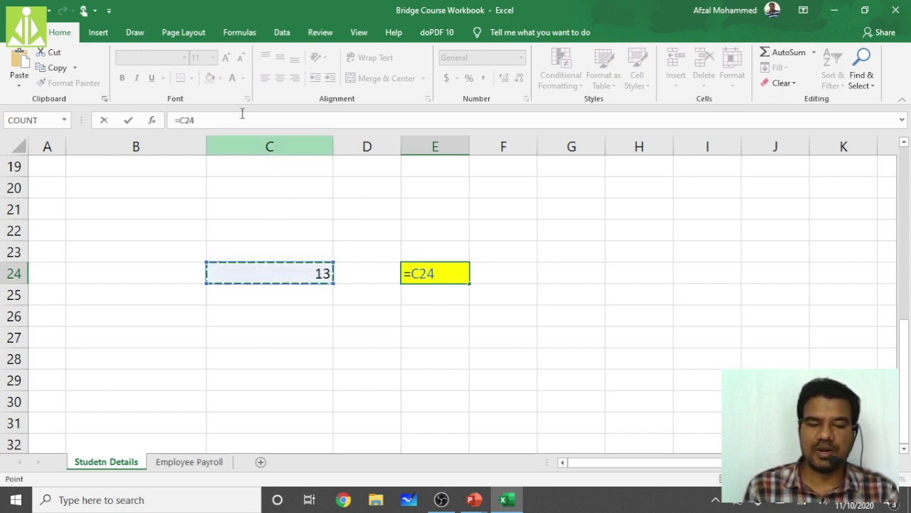
click(202, 118)
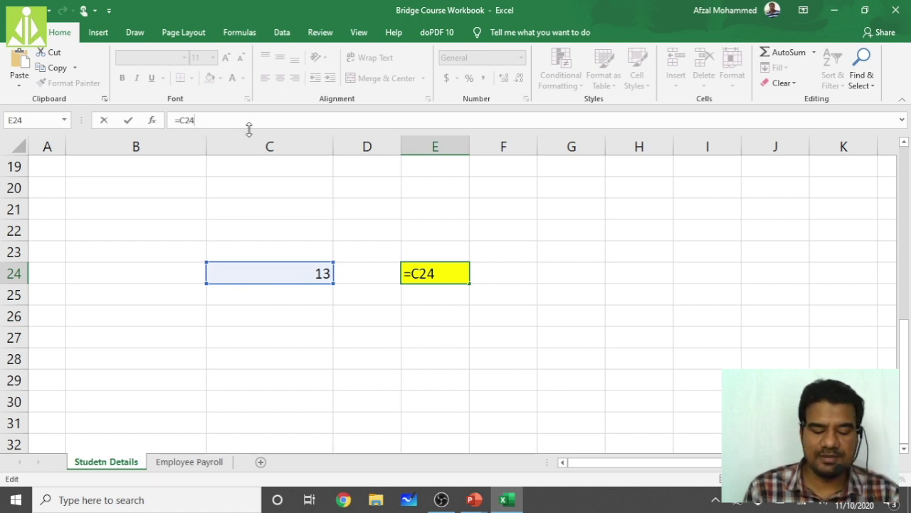
text(*3)
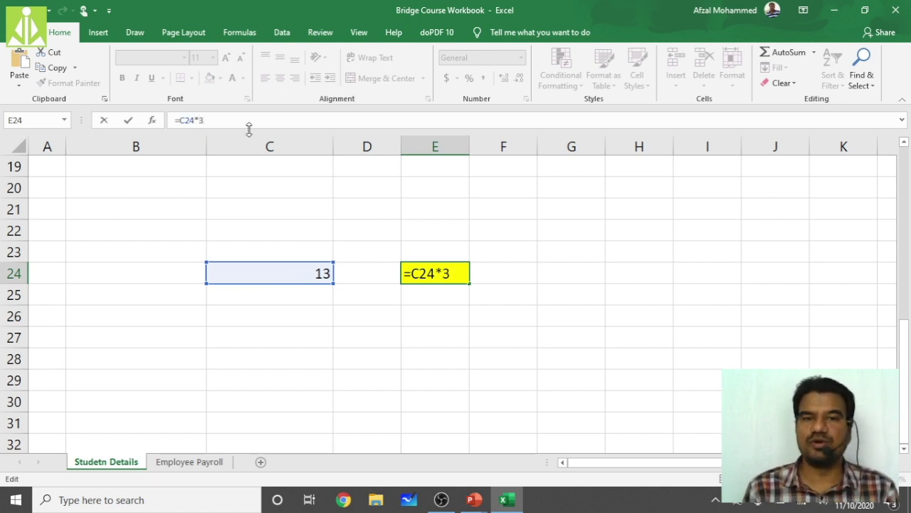
key(Return)
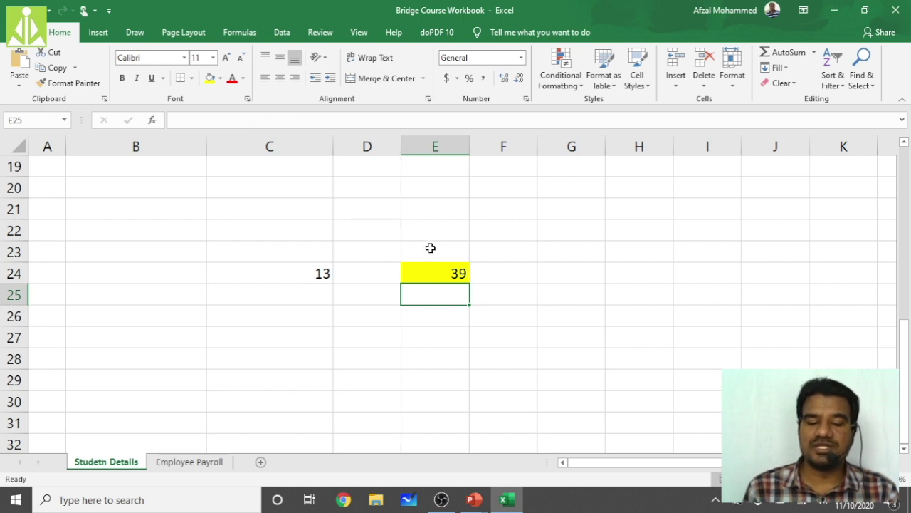
click(437, 273)
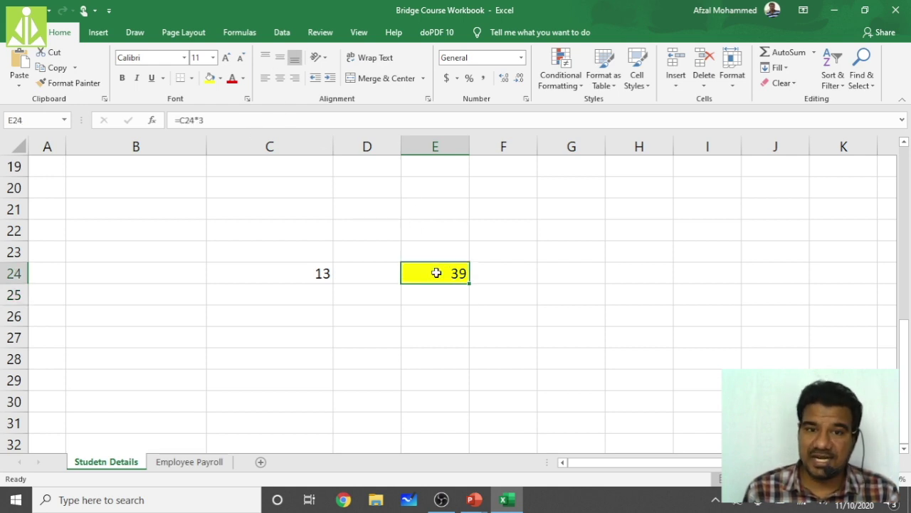
Step: Highlight the input cell C24 with a light green fill from the standard colors
click(278, 273)
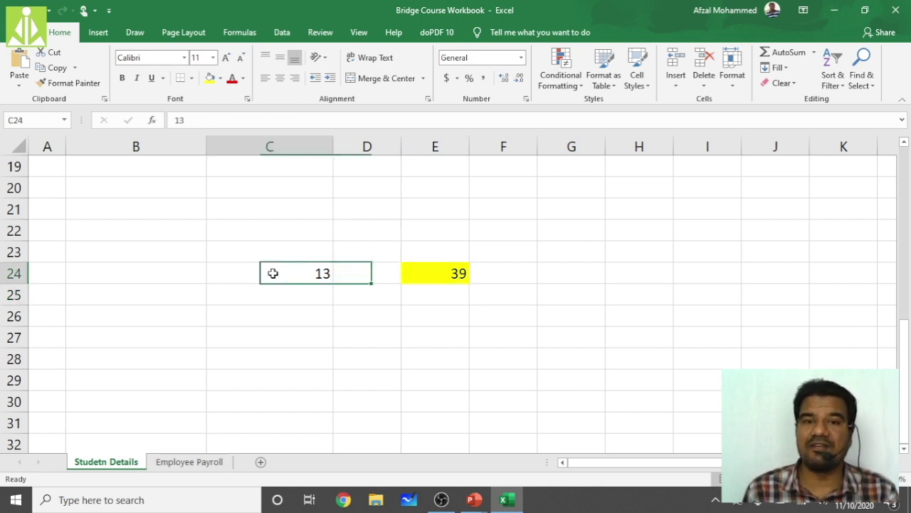
click(220, 79)
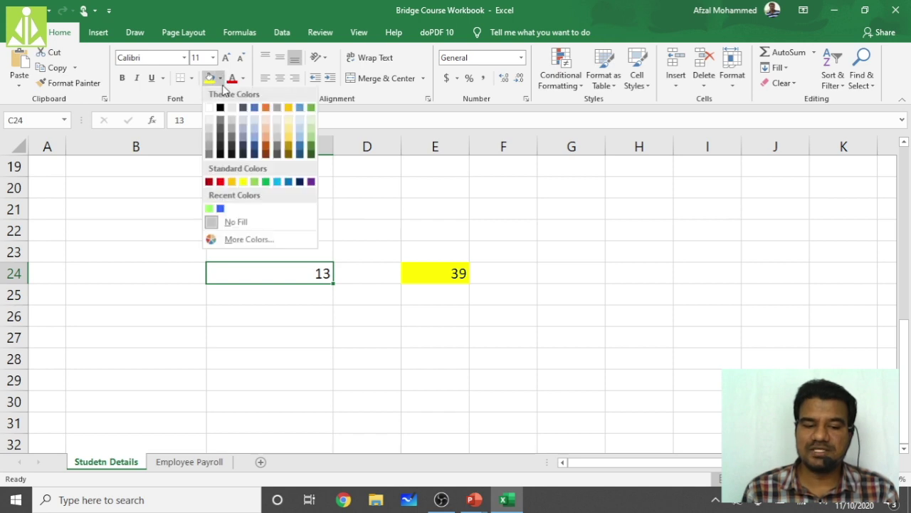
click(255, 182)
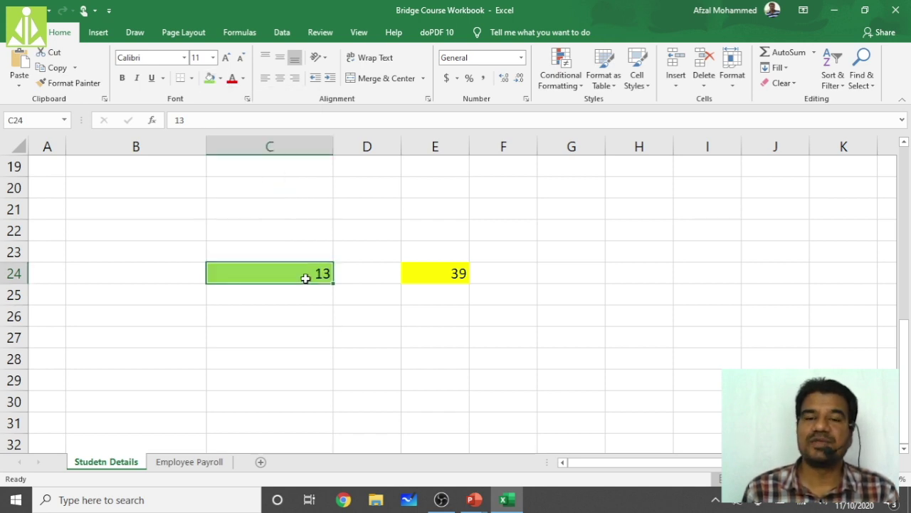
Step: Check the formula in E24 and change the value in C24 to 2 to test the cell reference
click(419, 274)
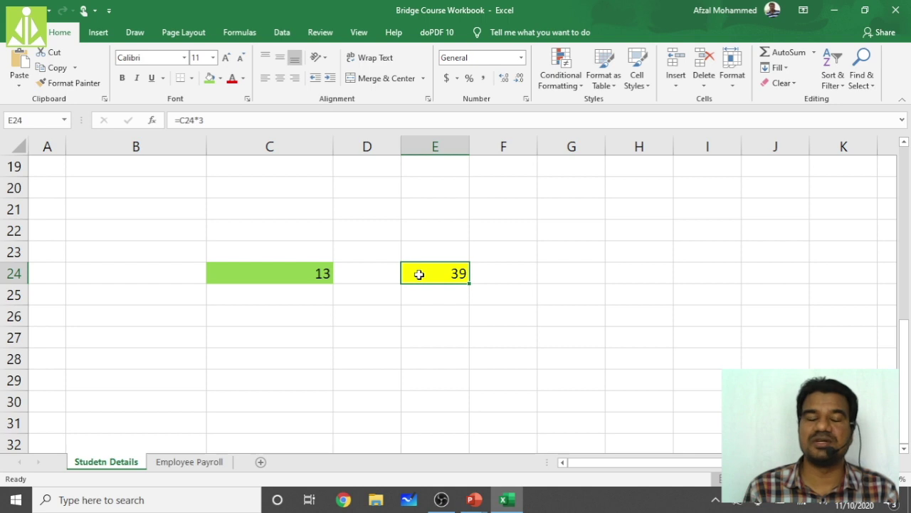
click(327, 275)
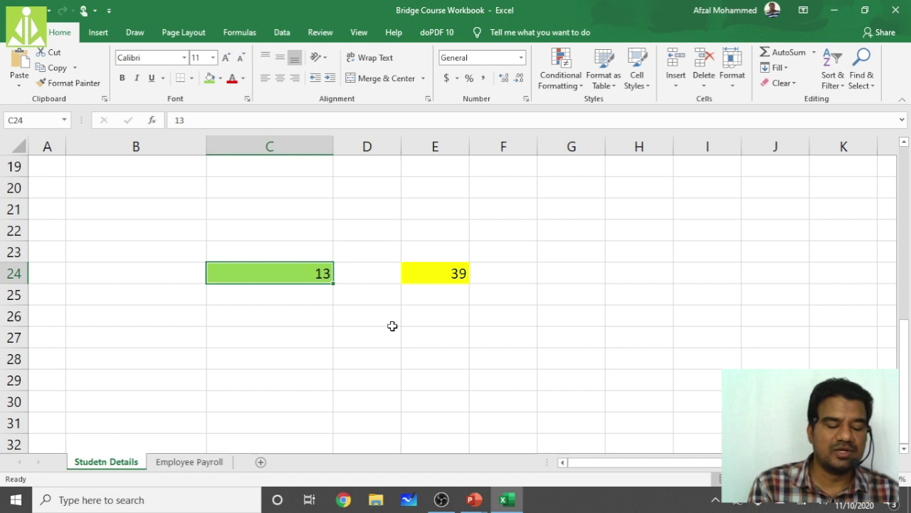
text(2)
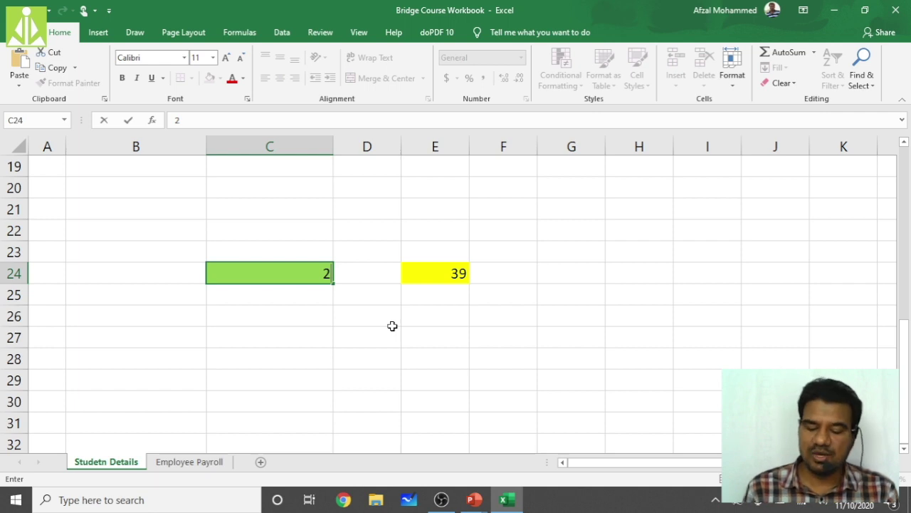
key(Return)
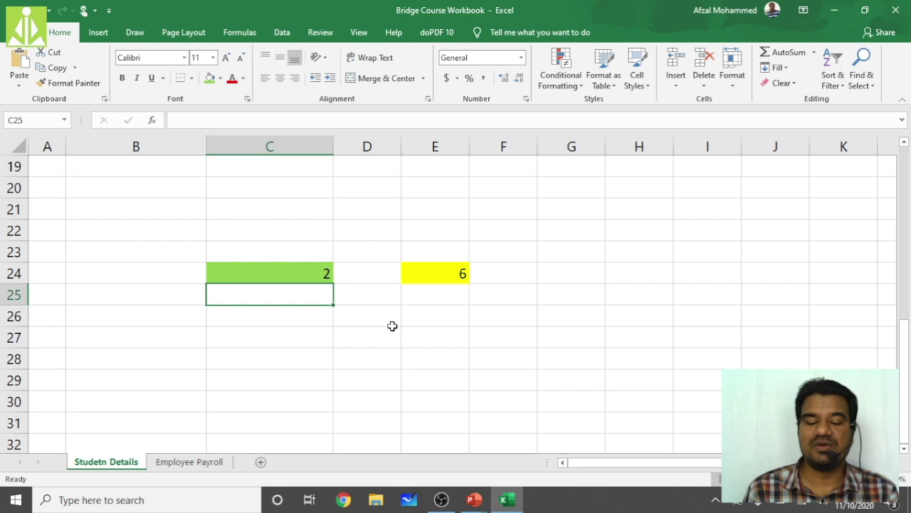
Step: Replace the value in the green cell C24 with 6 to recalculate the formula cell
click(312, 272)
text(2)
key(BackSpace)
text(6)
key(Return)
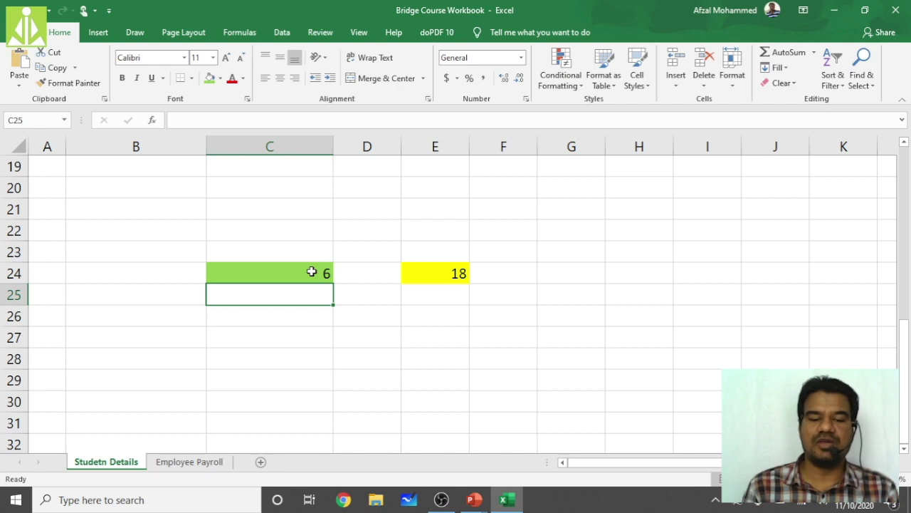
click(312, 272)
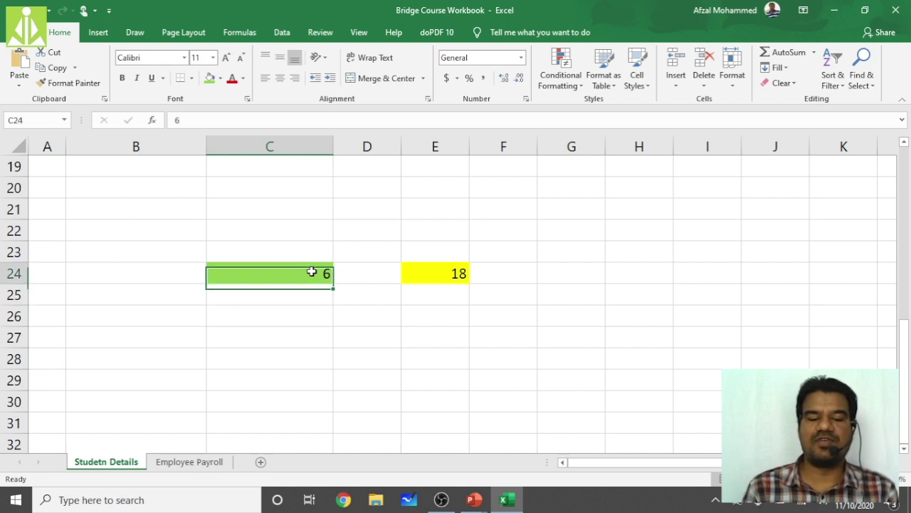
Step: Change the multiplier in the E24 formula to 5 so that it reads =C24*5
click(422, 279)
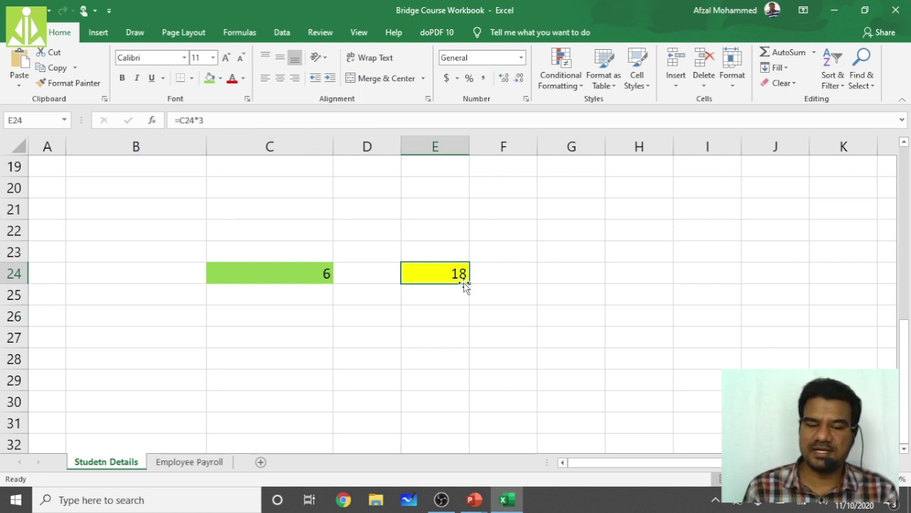
click(220, 119)
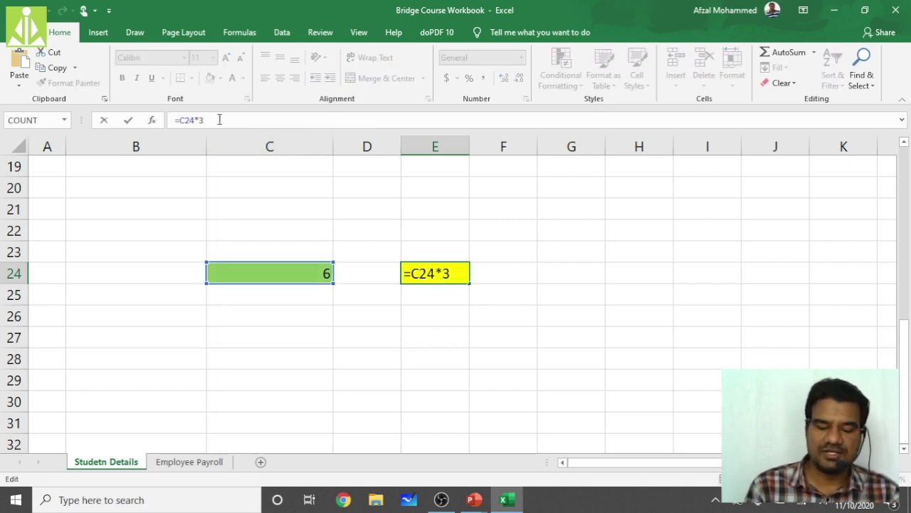
key(BackSpace)
text(5)
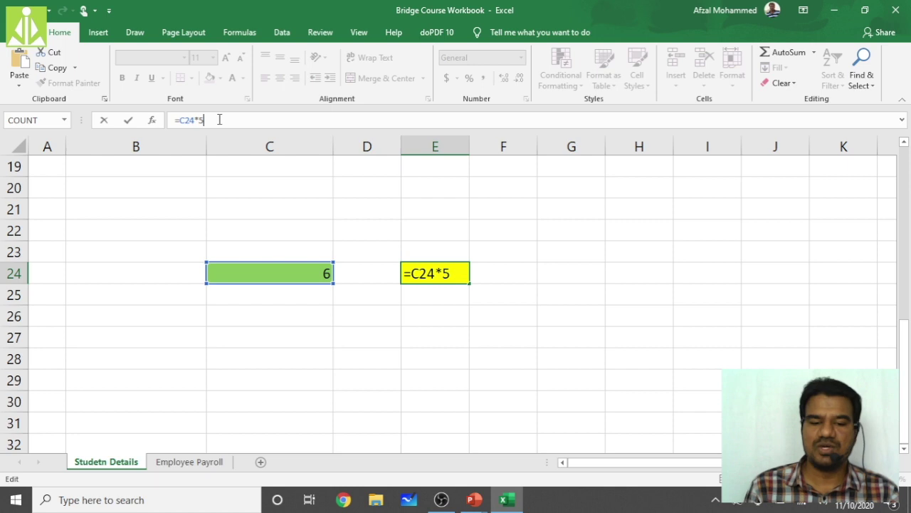
key(Return)
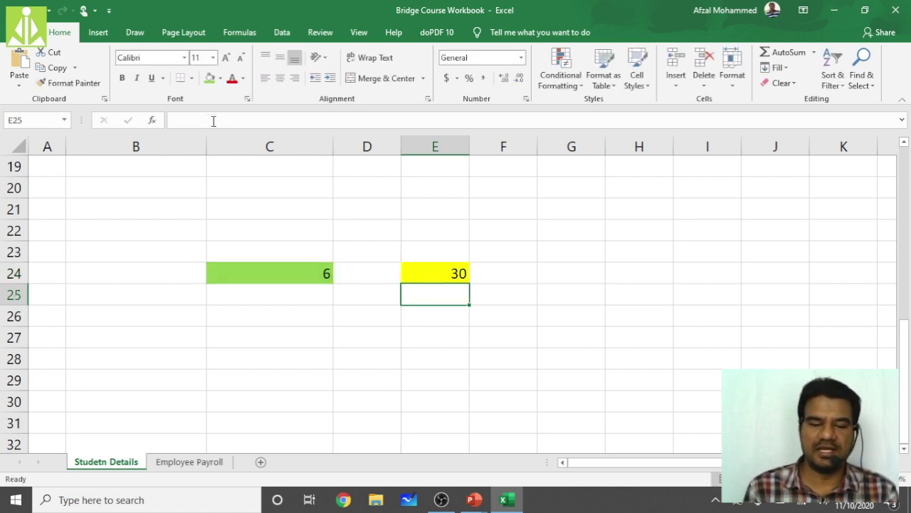
Step: Set the value in the green cell C24 to 10 and reselect the cell
click(278, 270)
text(10)
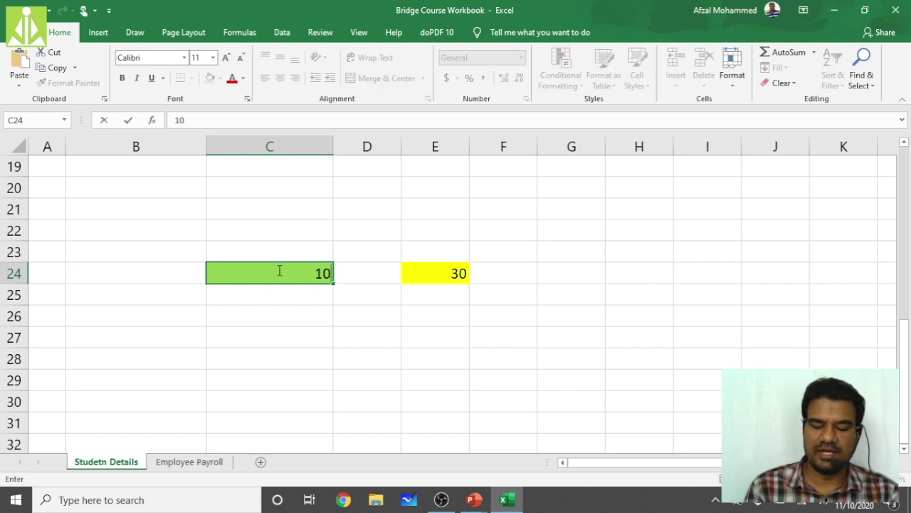
key(Return)
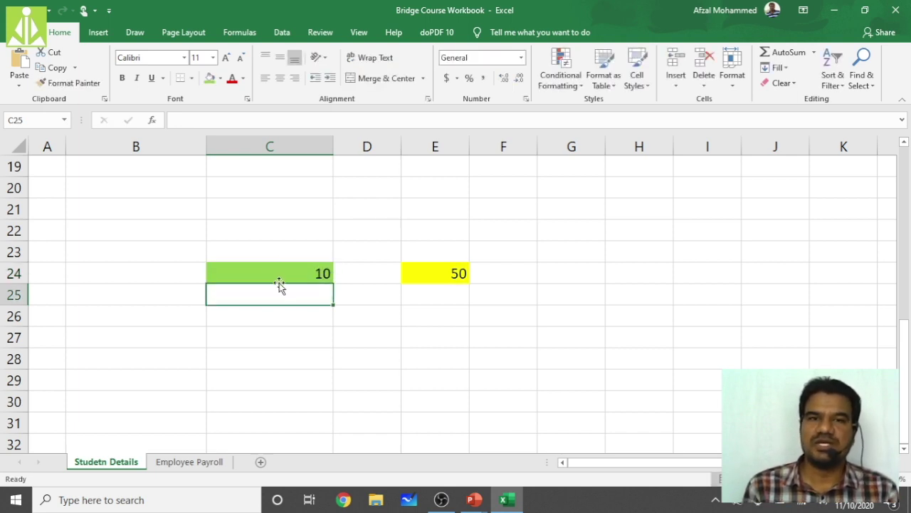
click(288, 274)
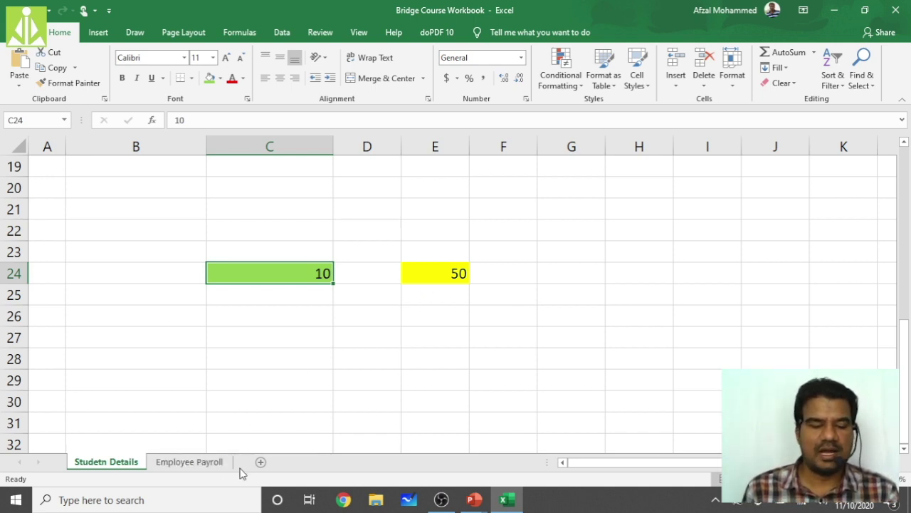
Step: Add a new worksheet after Studetn Details and enter the value 50 in cell F10
click(262, 461)
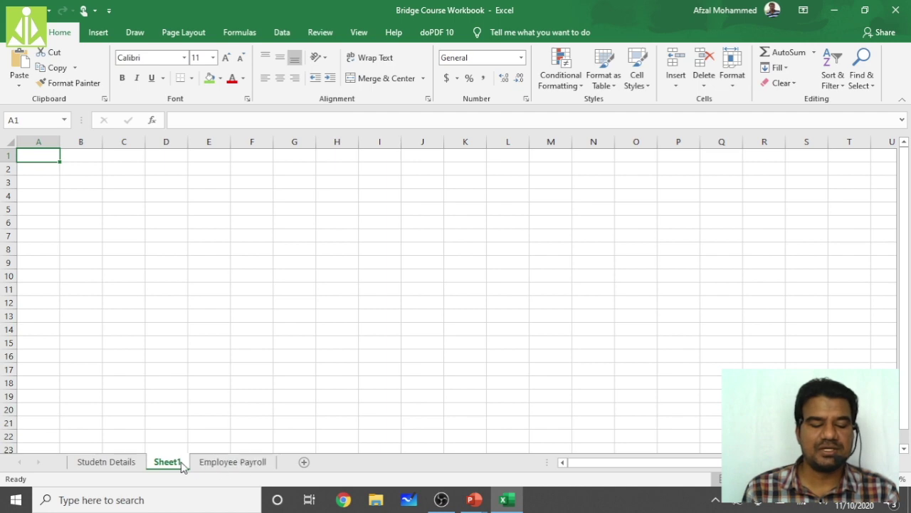
click(247, 282)
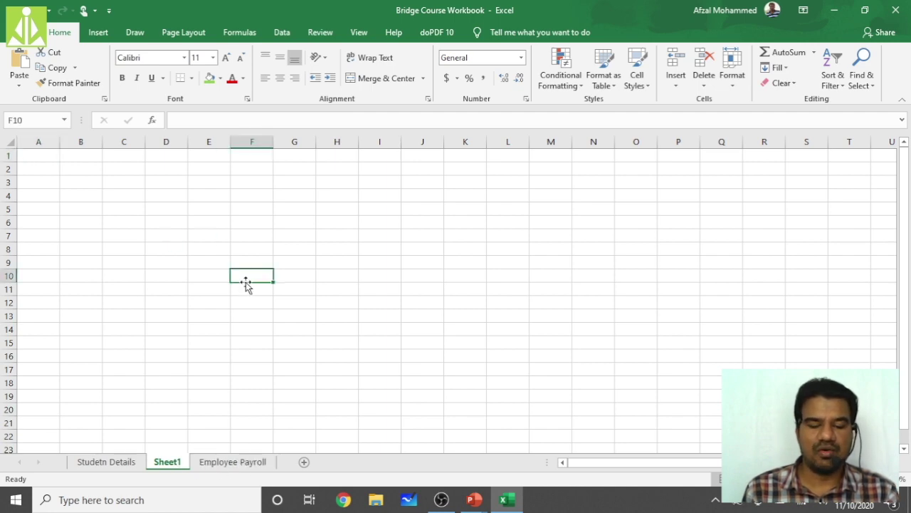
click(442, 499)
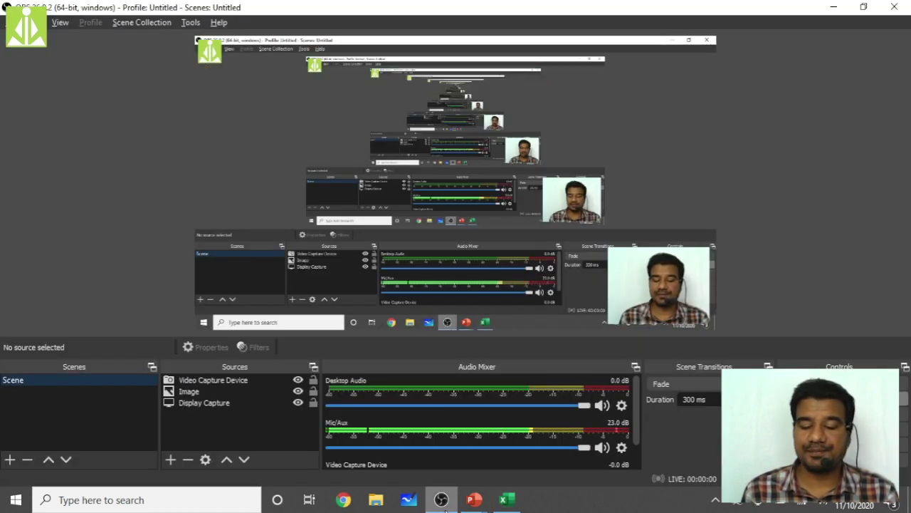
click(441, 500)
text(50)
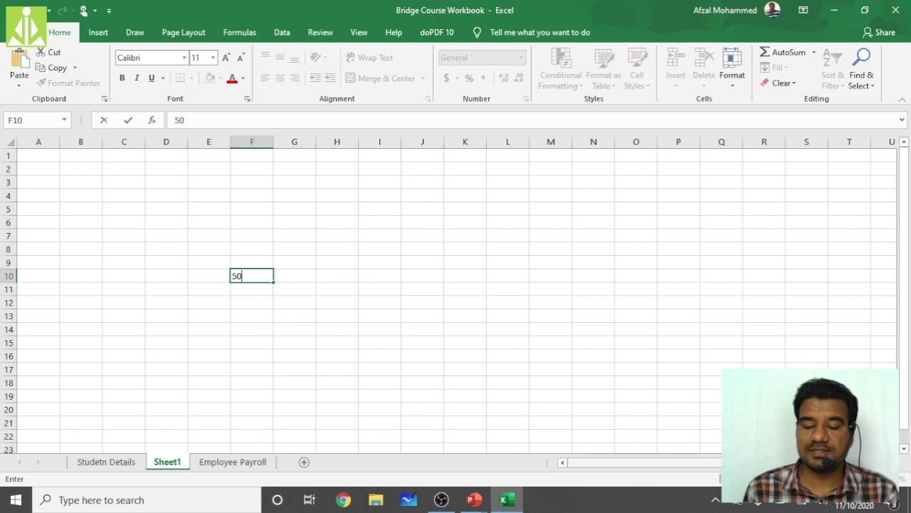
click(729, 409)
scroll(455, 295, up, 5)
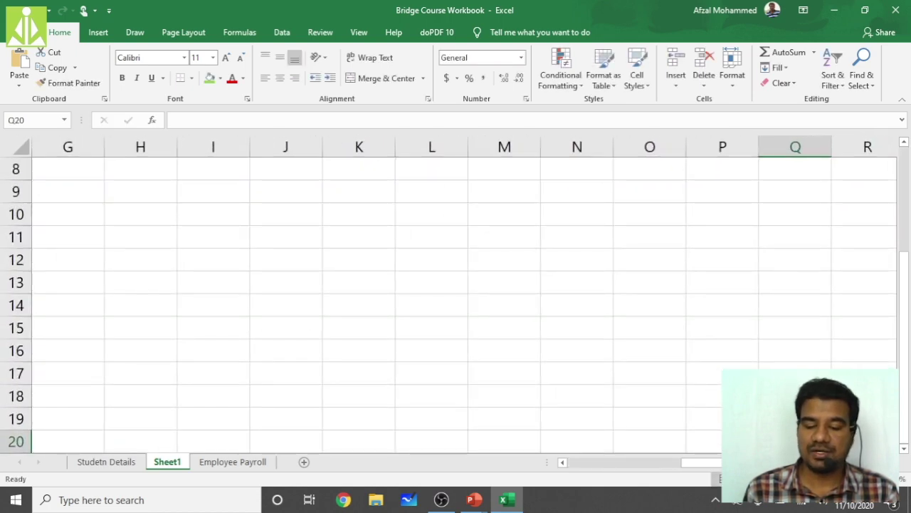
scroll(704, 461, down, 2)
drag(704, 462, 599, 474)
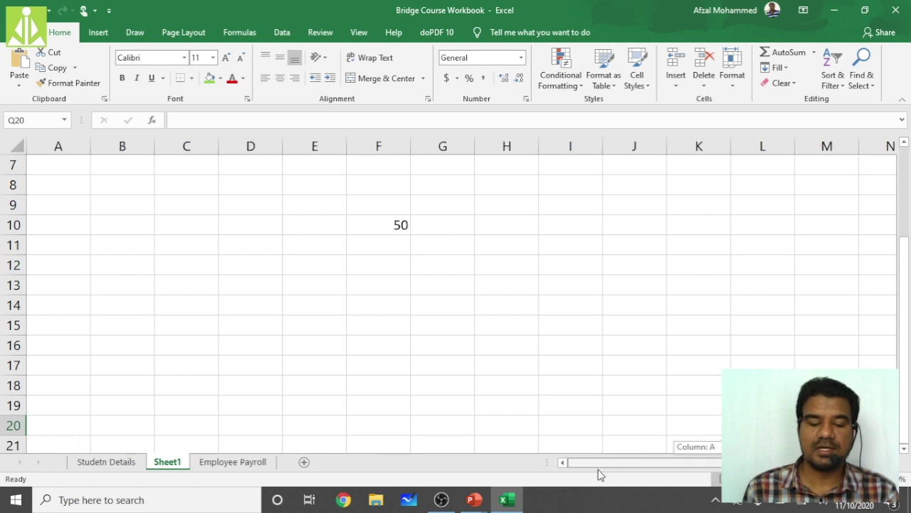
scroll(406, 238, up, 1)
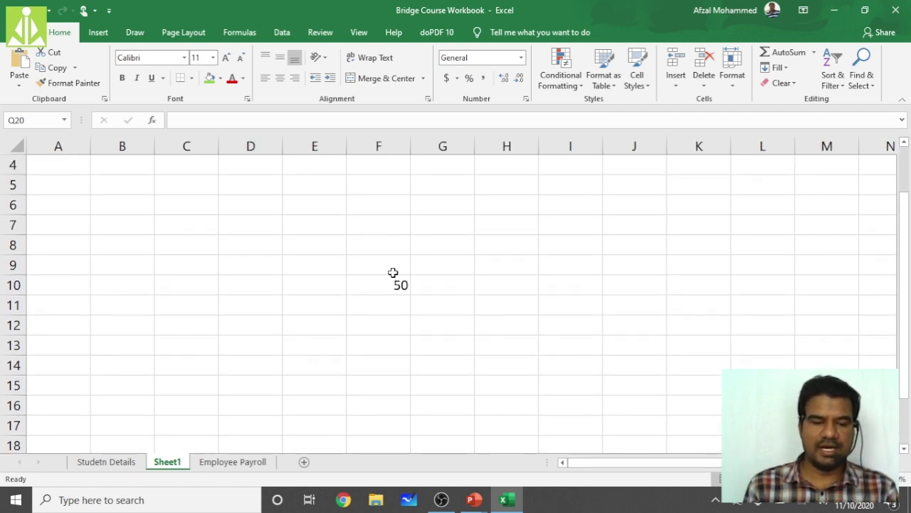
Step: Delete the value from cell F10 on Sheet1
scroll(388, 276, up, 1)
click(166, 226)
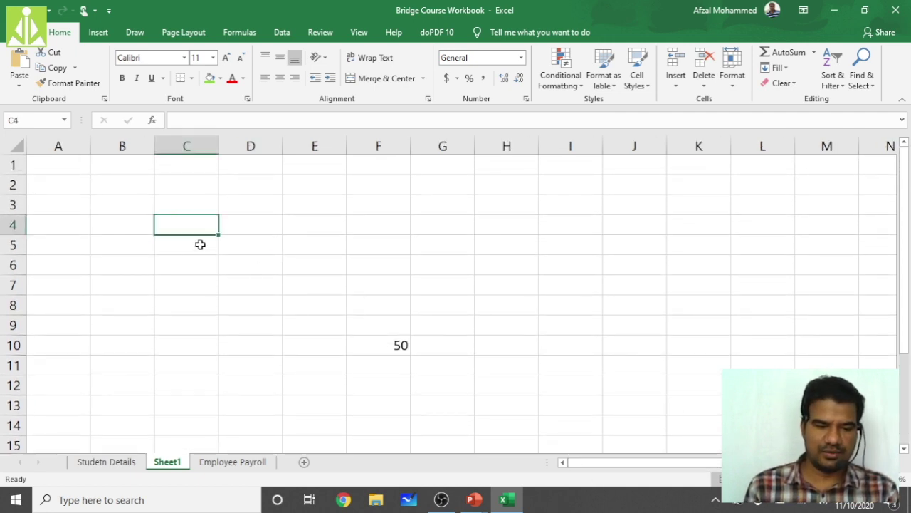
click(390, 346)
key(Delete)
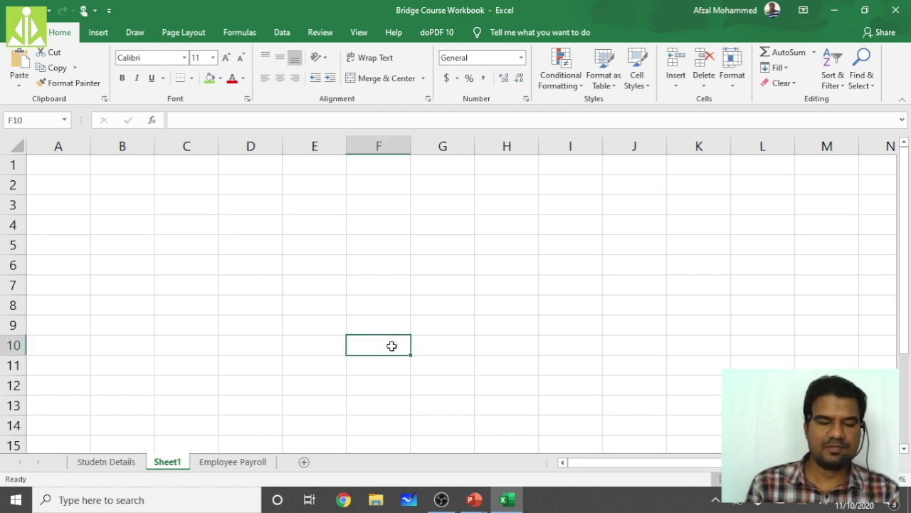
Step: Enter 50 in cell C5 of Sheet1 and centre it horizontally
click(190, 245)
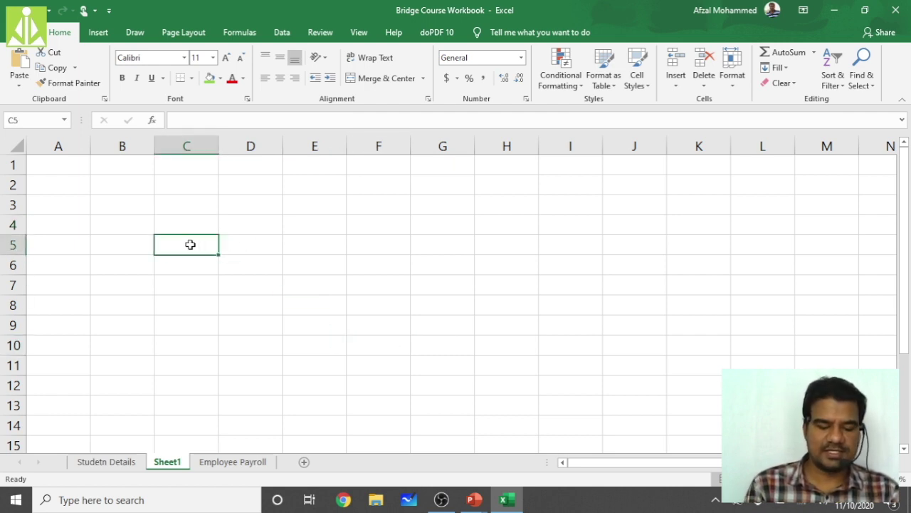
text(50)
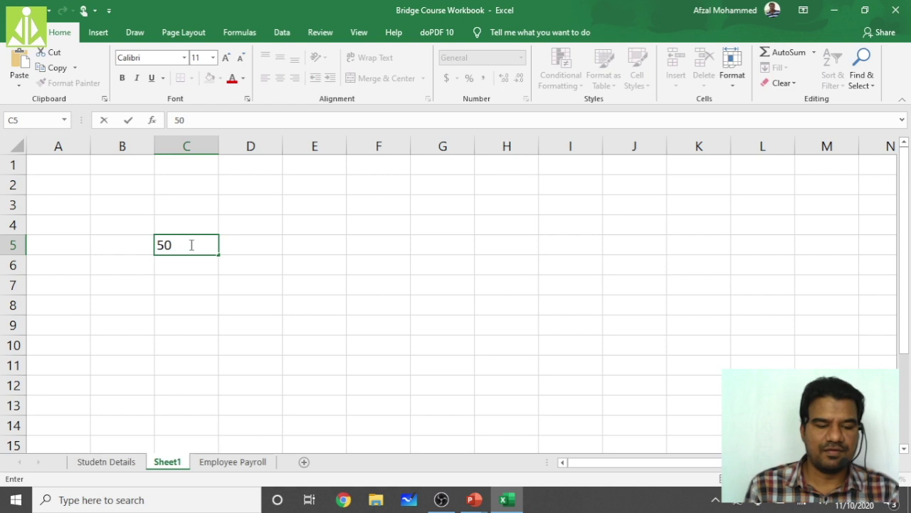
click(212, 283)
click(205, 245)
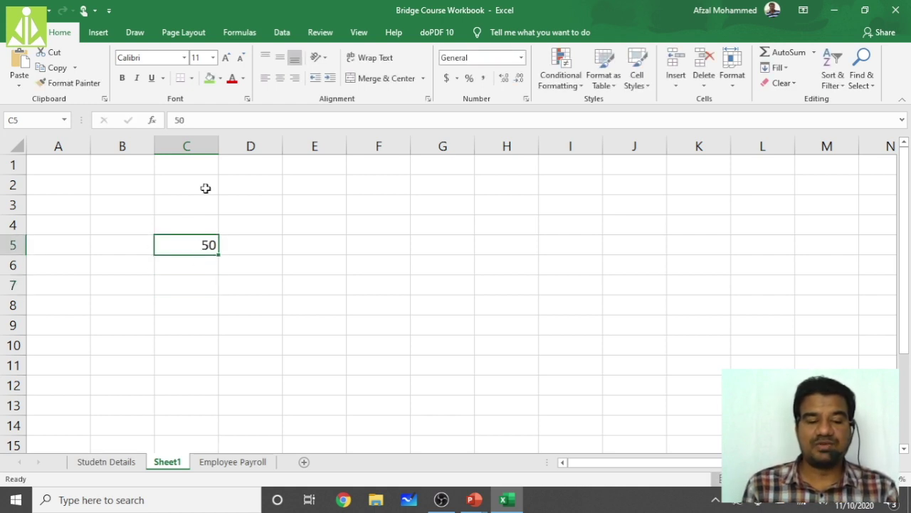
click(280, 78)
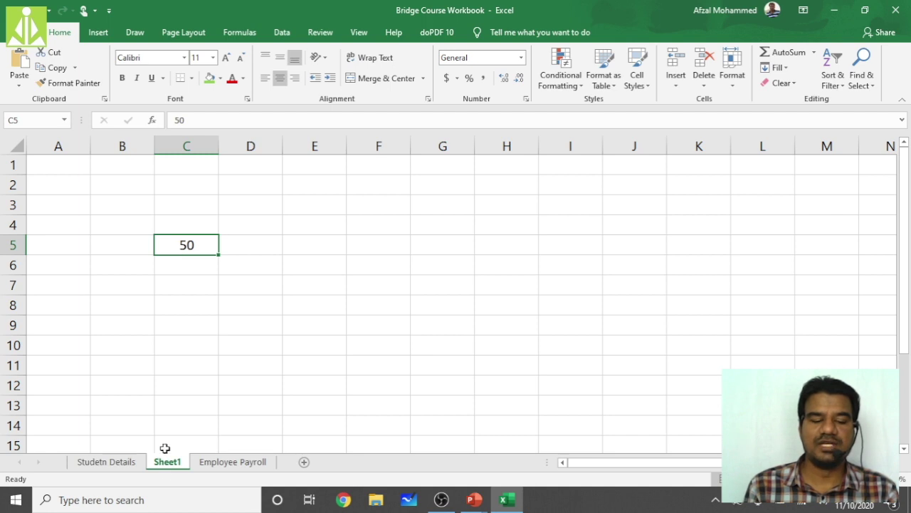
Step: On the Studetn Details sheet, link cell C27 to Sheet1 with the formula =Sheet1!C5 and reselect the cell
click(108, 464)
click(330, 336)
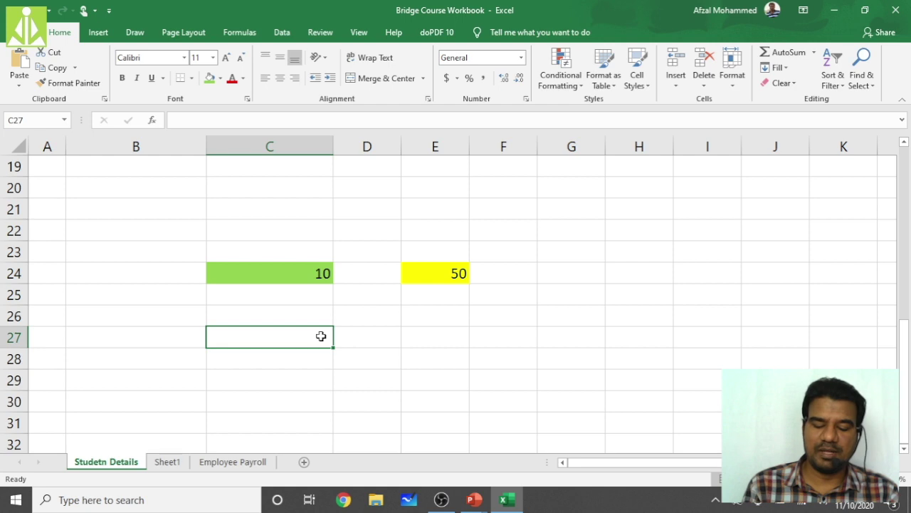
text(=)
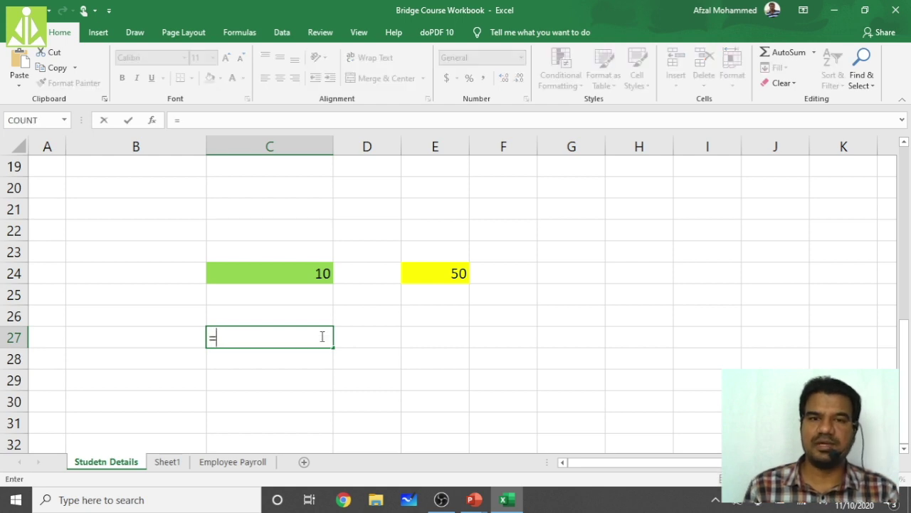
click(162, 467)
click(182, 247)
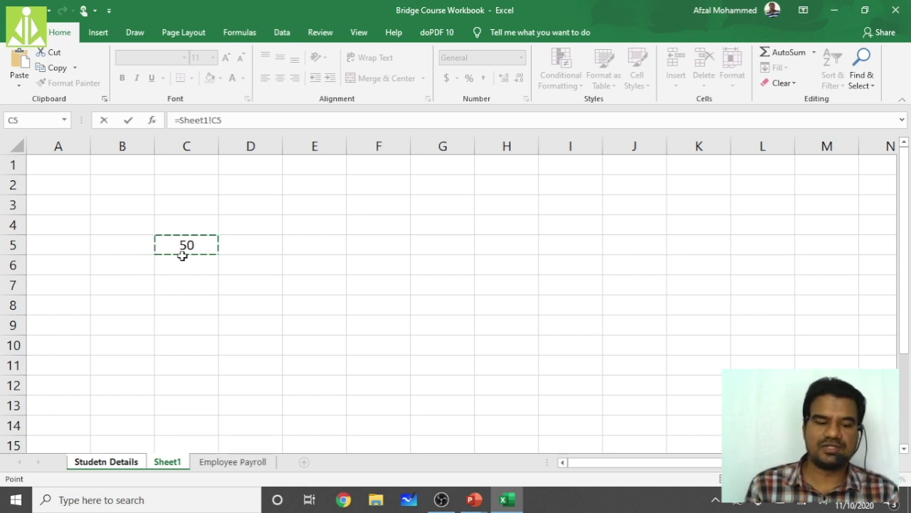
key(Return)
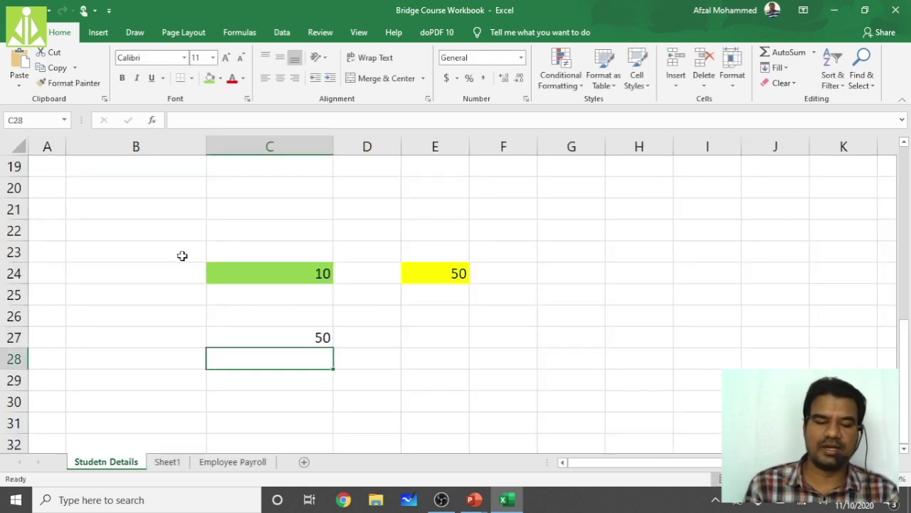
click(308, 336)
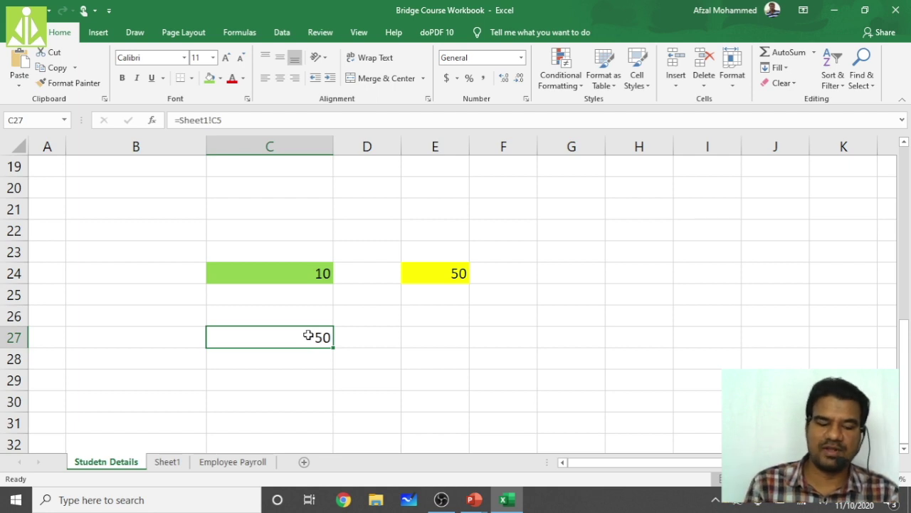
Step: Change cell C5 on Sheet1 to 100 and check the linked cell C27 on Studetn Details
click(167, 462)
double_click(203, 248)
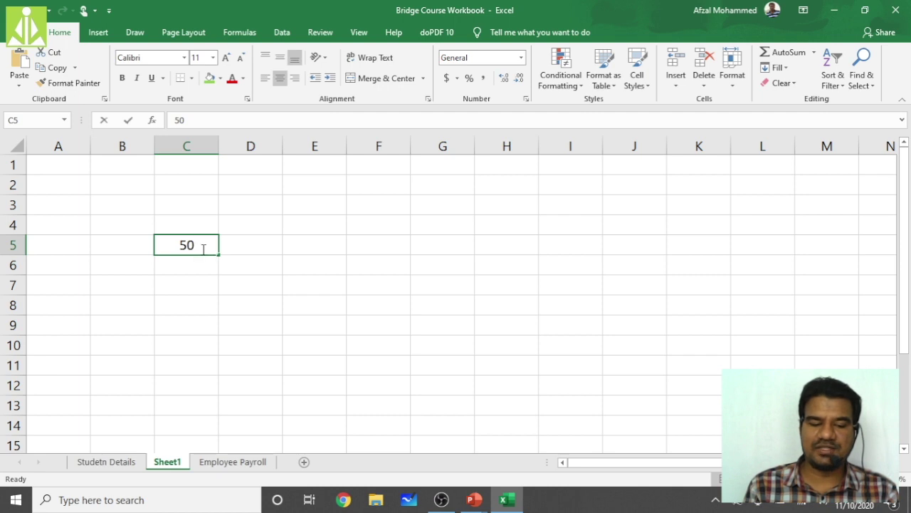
key(BackSpace)
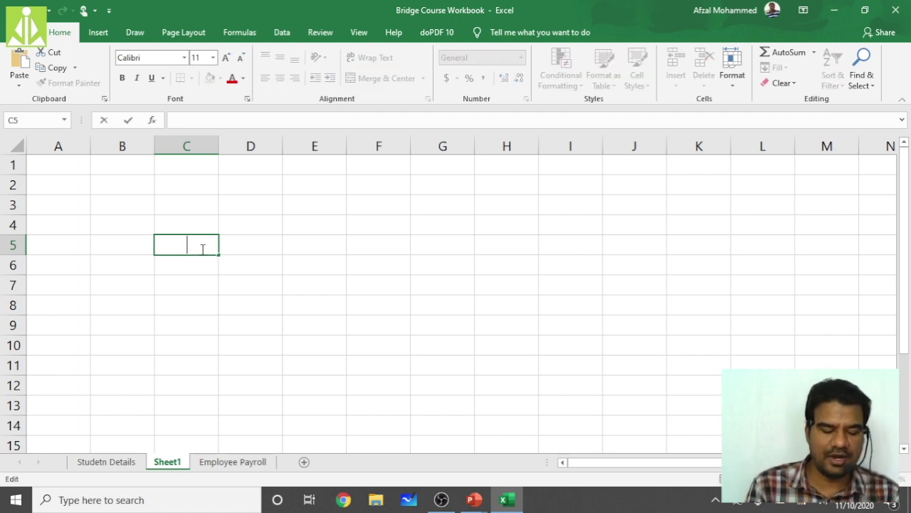
text(100)
key(Return)
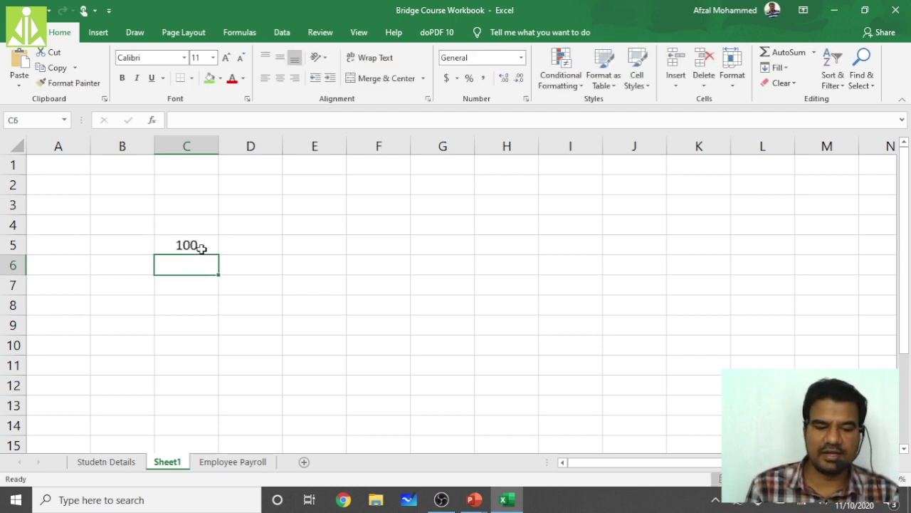
click(107, 462)
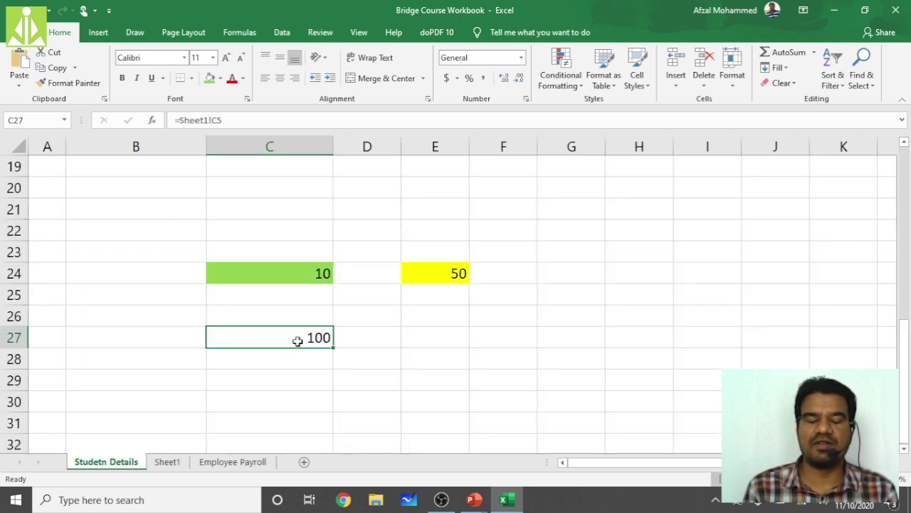
click(168, 462)
click(106, 464)
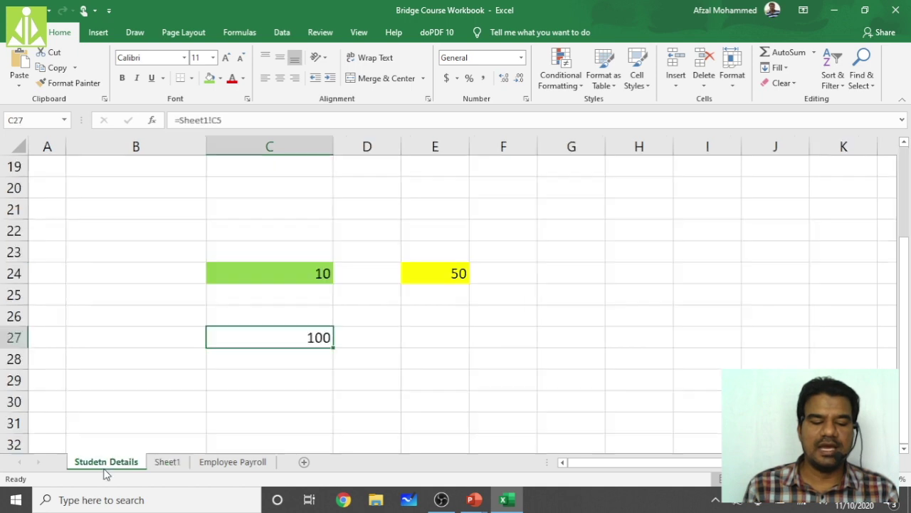
Step: Extend the C27 formula on Studetn Details to =Sheet1!C5*5 and reselect the cell
click(260, 121)
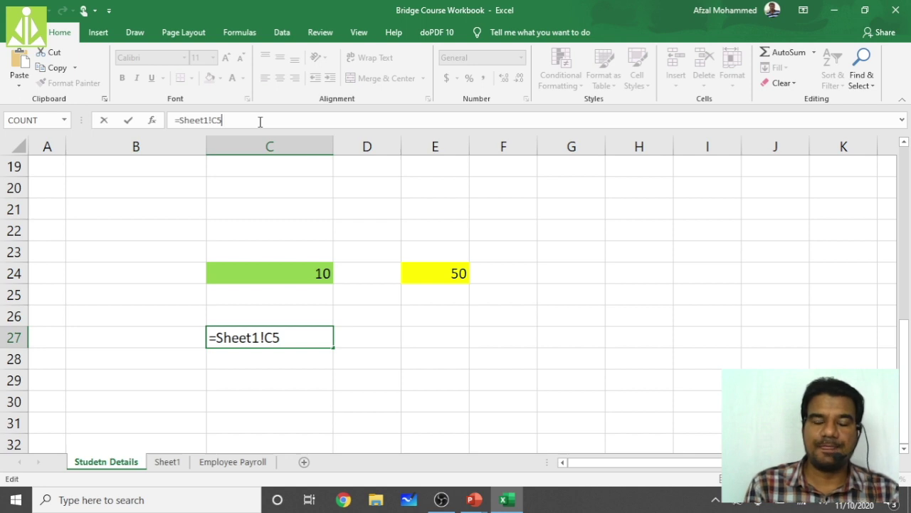
text(*)
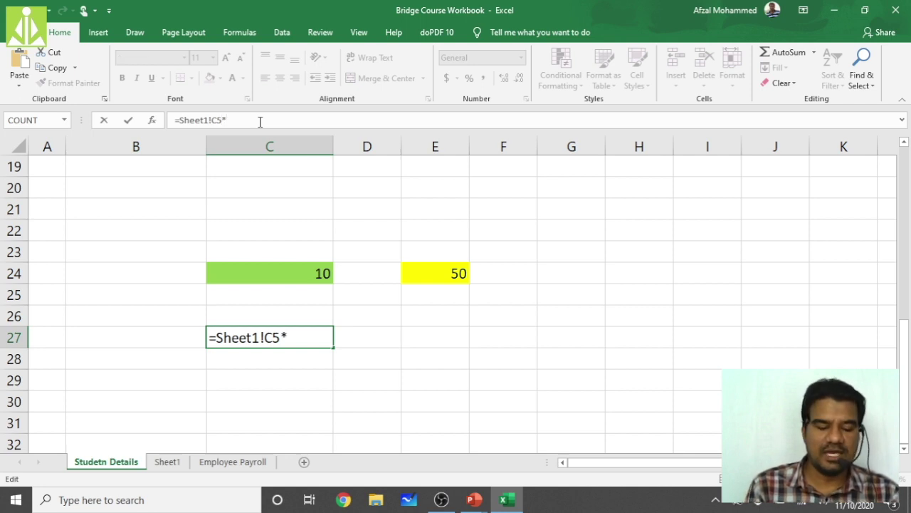
text(5)
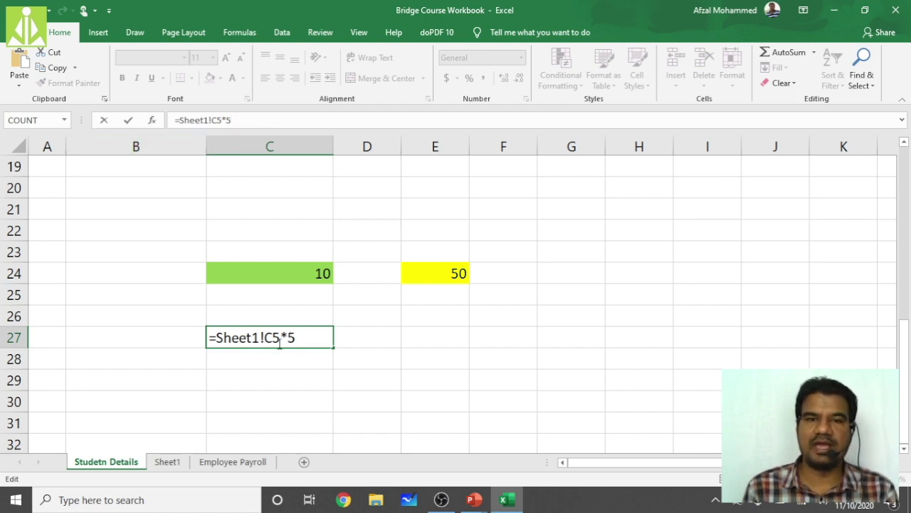
key(Return)
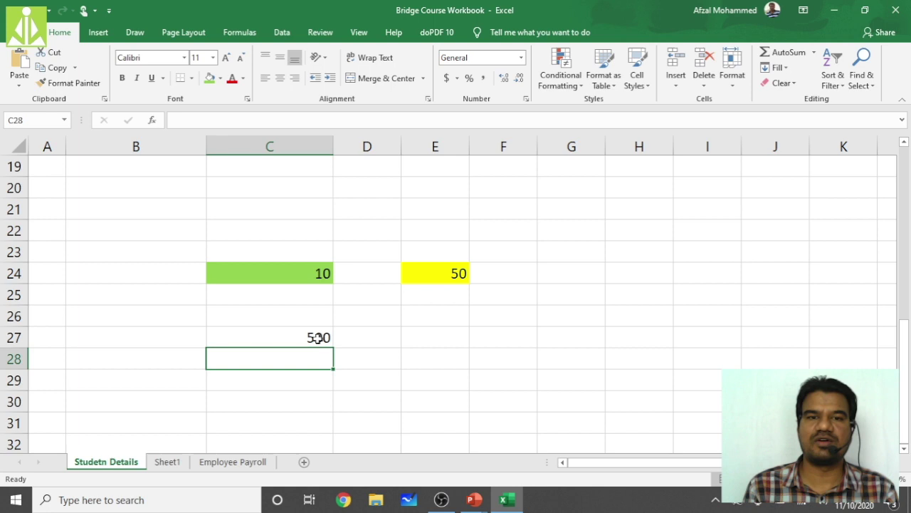
click(318, 337)
Step: Set cell C5 on Sheet1 to 400 and return to Studetn Details to check the recalculated cell C27
click(174, 463)
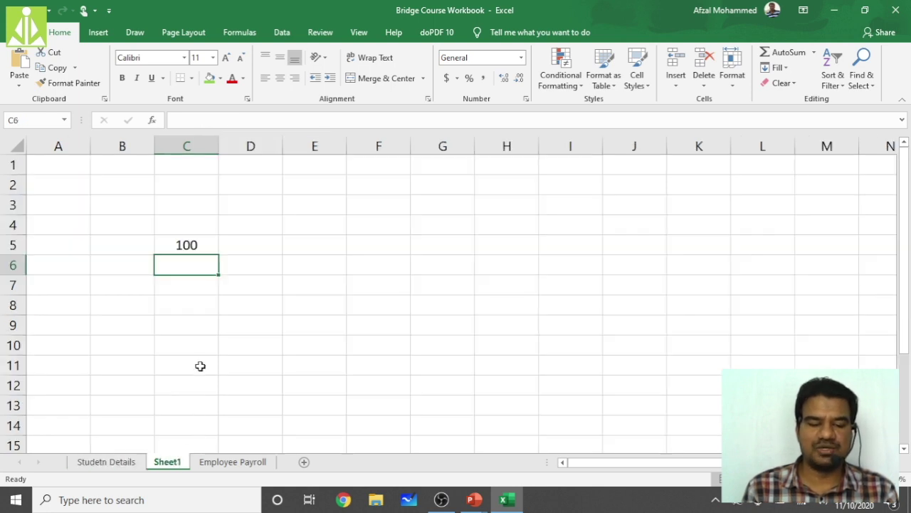
click(197, 245)
text(400)
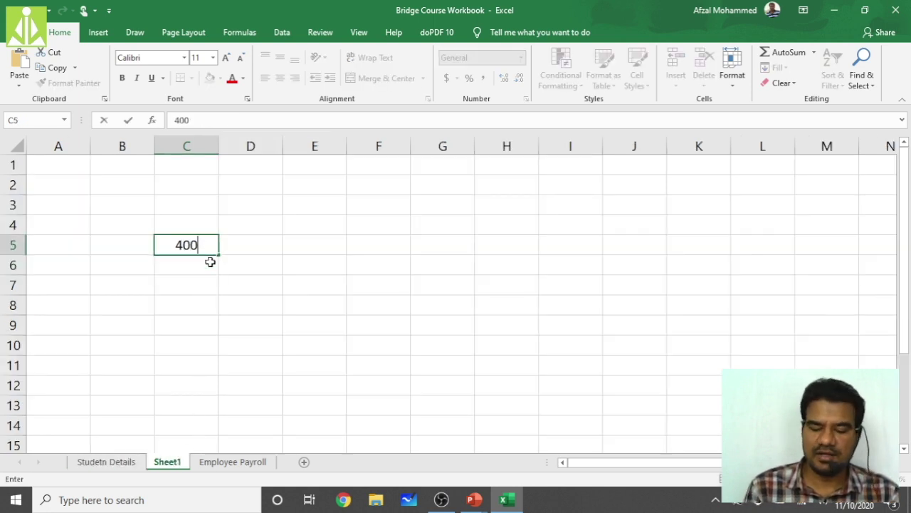
key(Return)
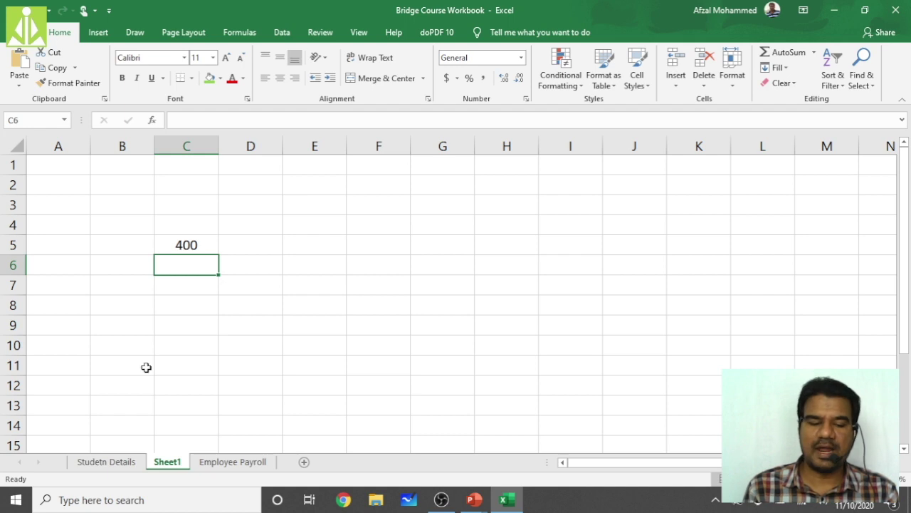
click(107, 462)
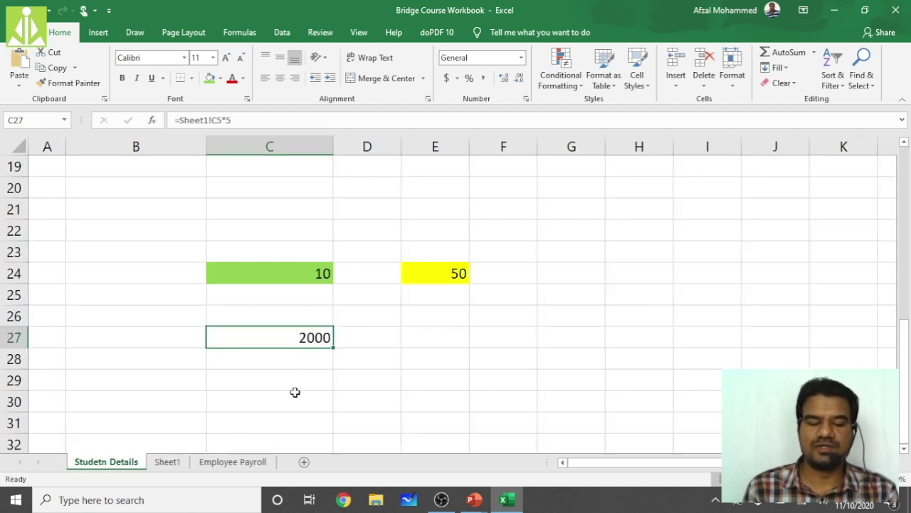
Step: Compare the linked cells on Sheet1 and Studetn Details, and switch to the PowerPoint slide show listing the basic formulae
click(175, 461)
click(133, 463)
click(165, 463)
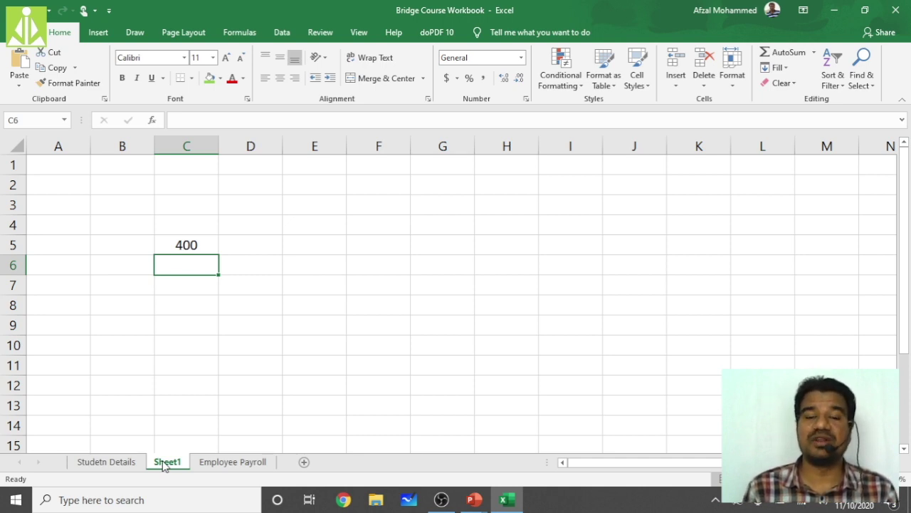
click(473, 500)
click(510, 436)
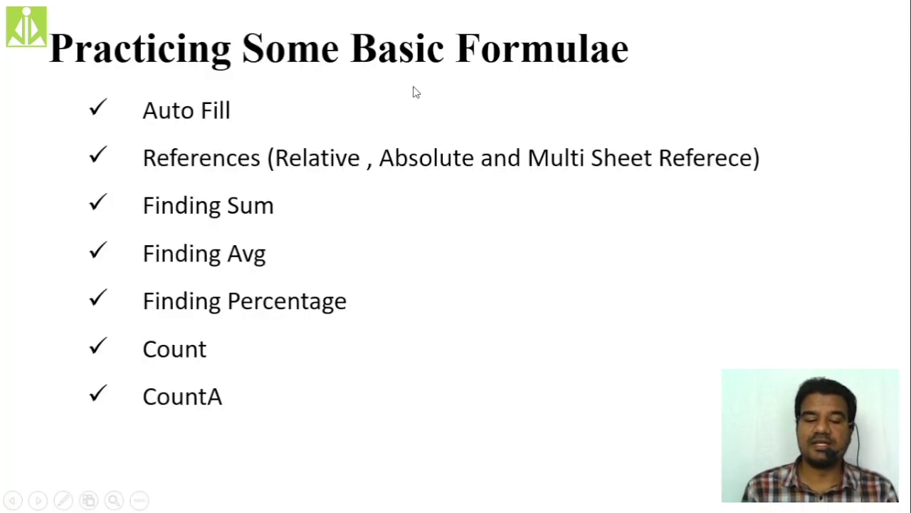
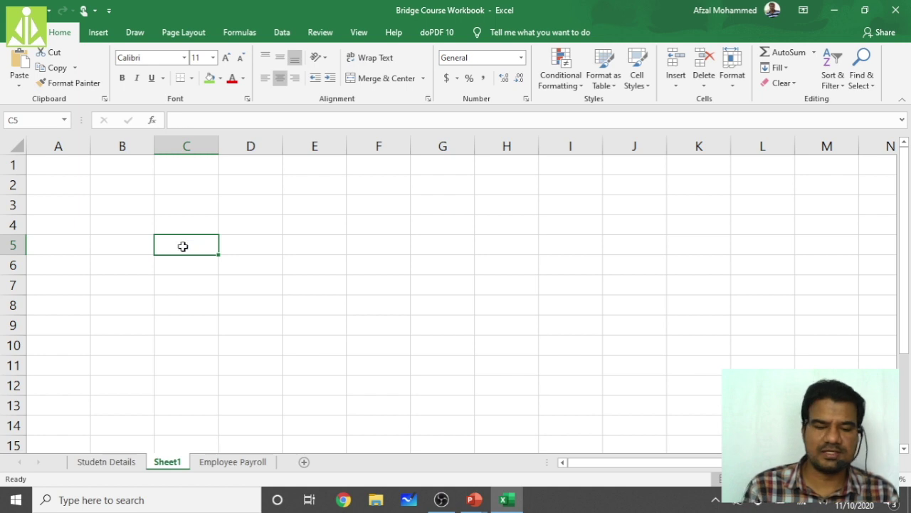
Step: Clear the contents and the fill colour of the range C21:H30 on the Studetn Details sheet
click(126, 461)
drag(246, 210, 639, 401)
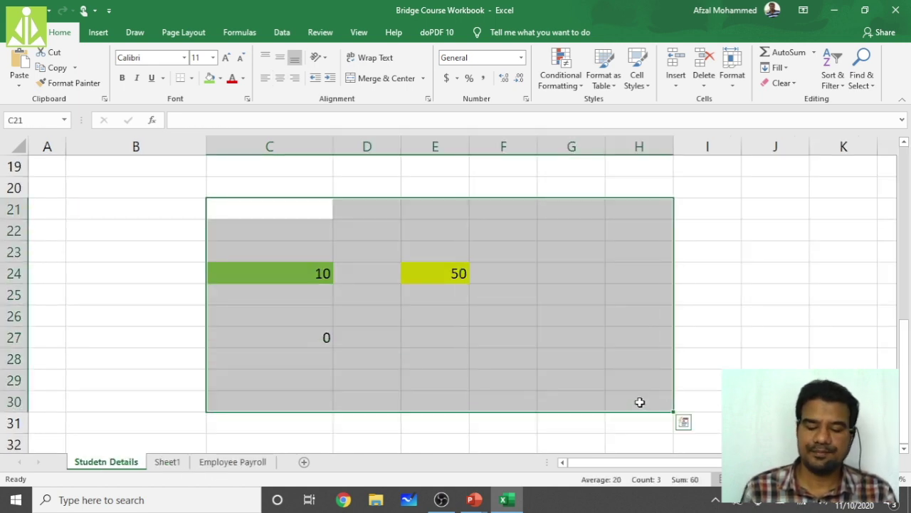
key(Delete)
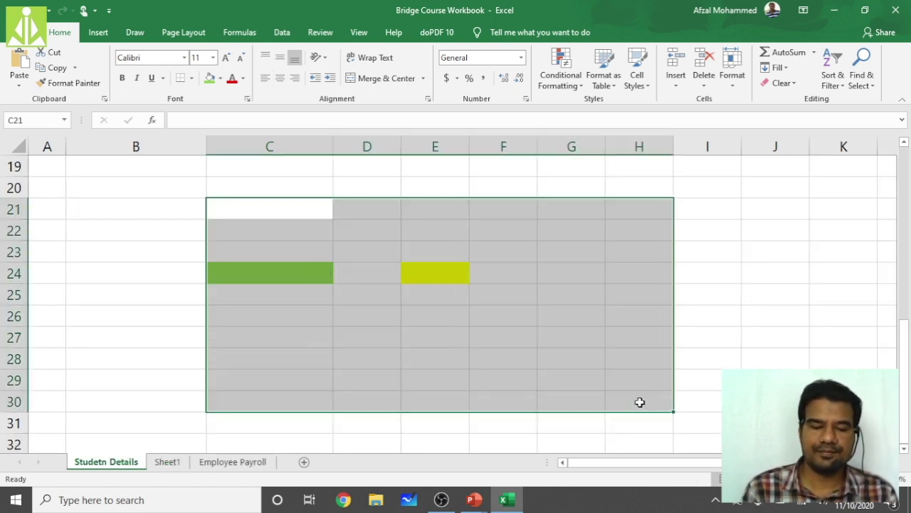
click(220, 78)
click(257, 227)
click(407, 316)
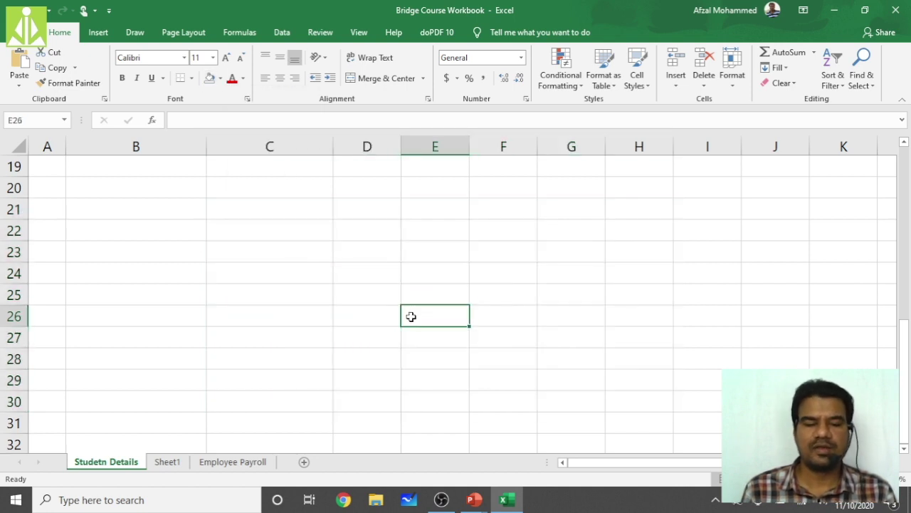
Step: Examine the student marks table, selecting the first student's subject marks in D2:F2 and the Total cell G2
scroll(410, 309, up, 5)
scroll(413, 305, up, 1)
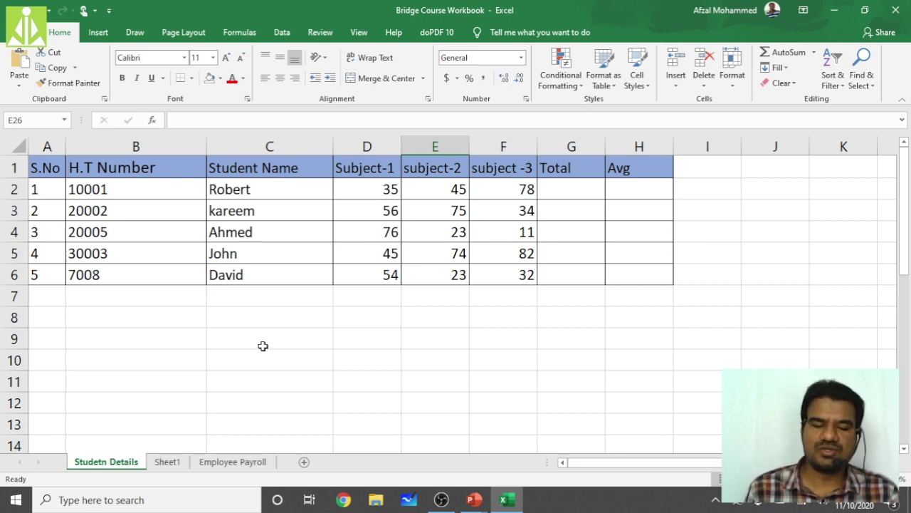
click(566, 190)
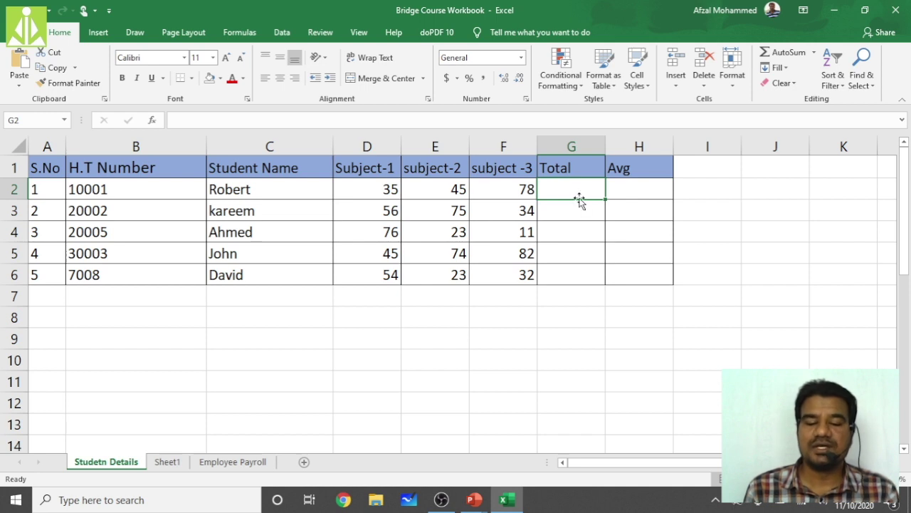
drag(371, 190, 509, 185)
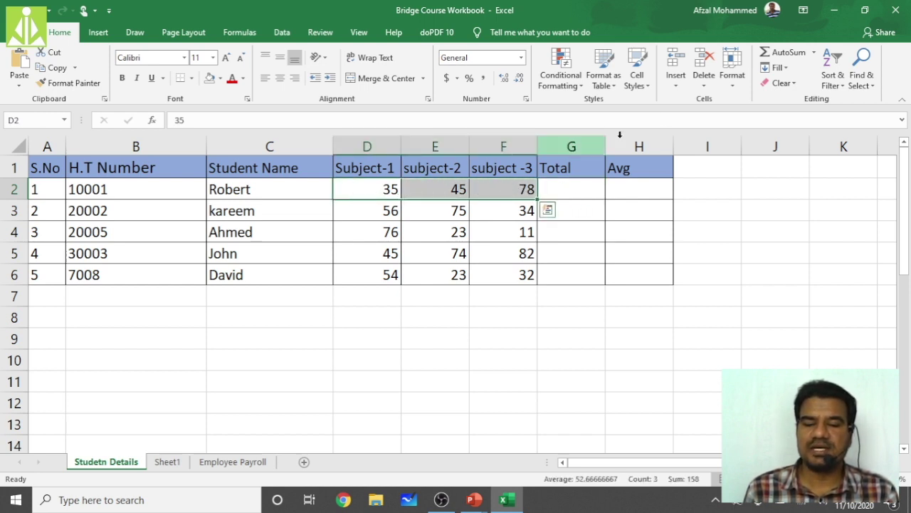
click(578, 188)
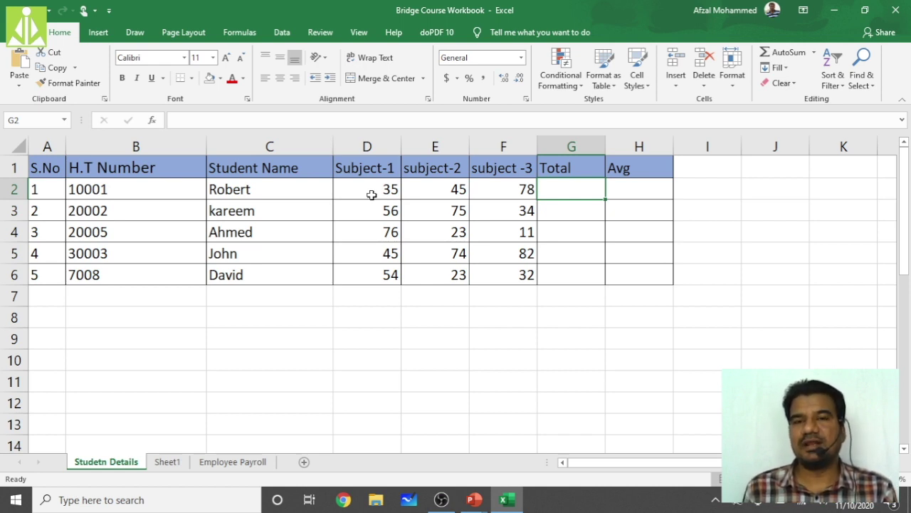
click(283, 385)
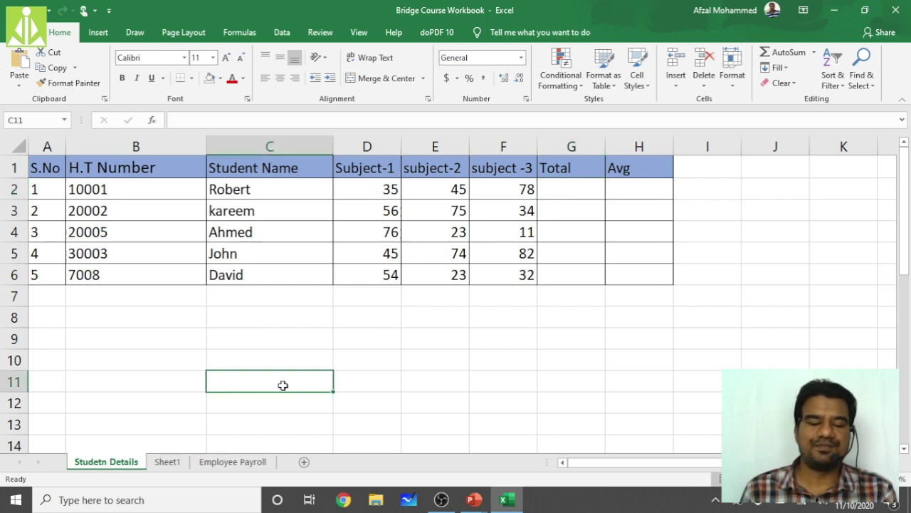
Step: Enter 34 in cell C11 and 65 in cell E11 below the student marks table
text(34)
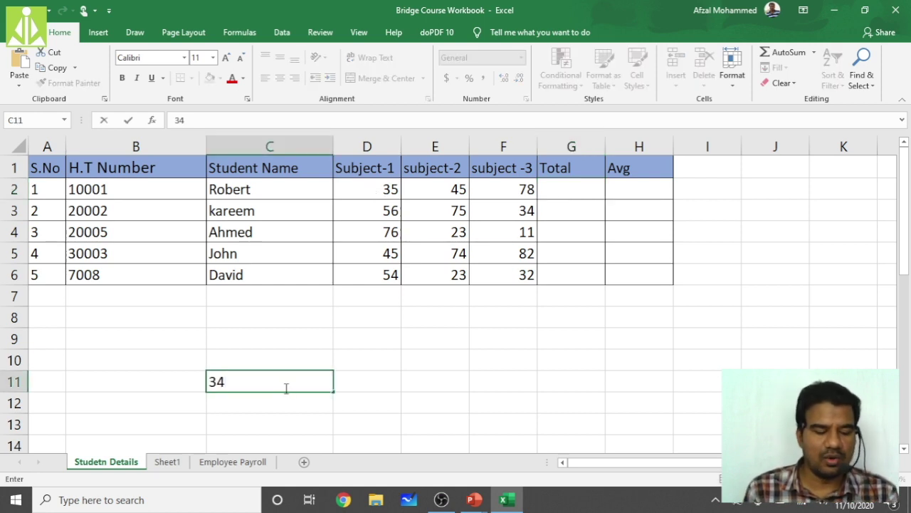
key(Tab)
key(Tab)
text(6)
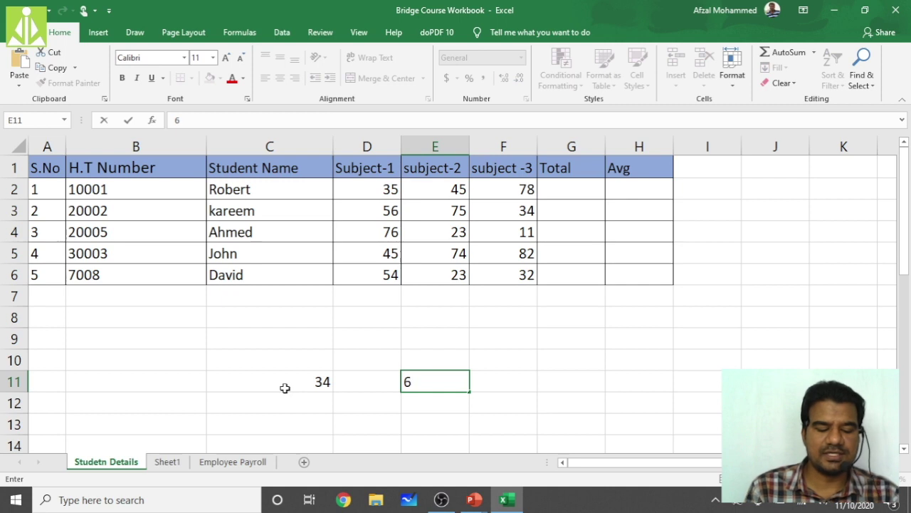
text(5)
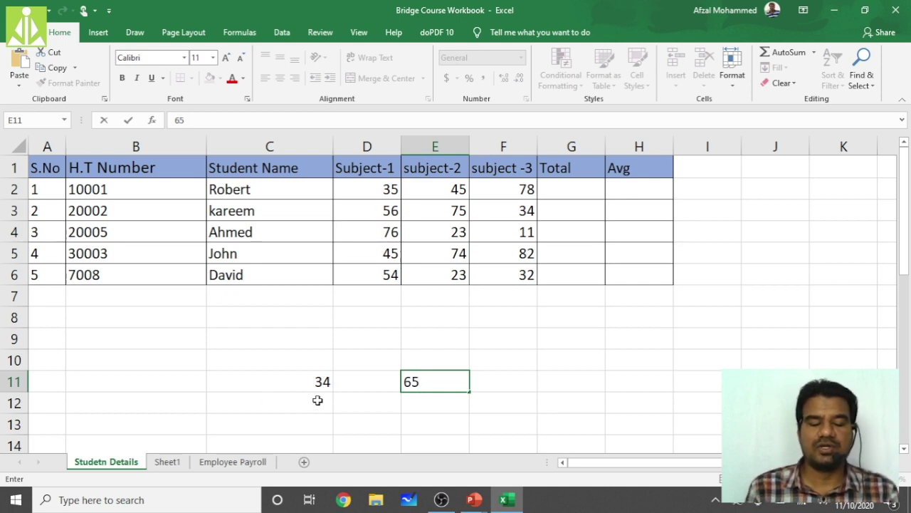
click(353, 419)
Step: Centre the numbers horizontally in cells C11 and E11
click(318, 383)
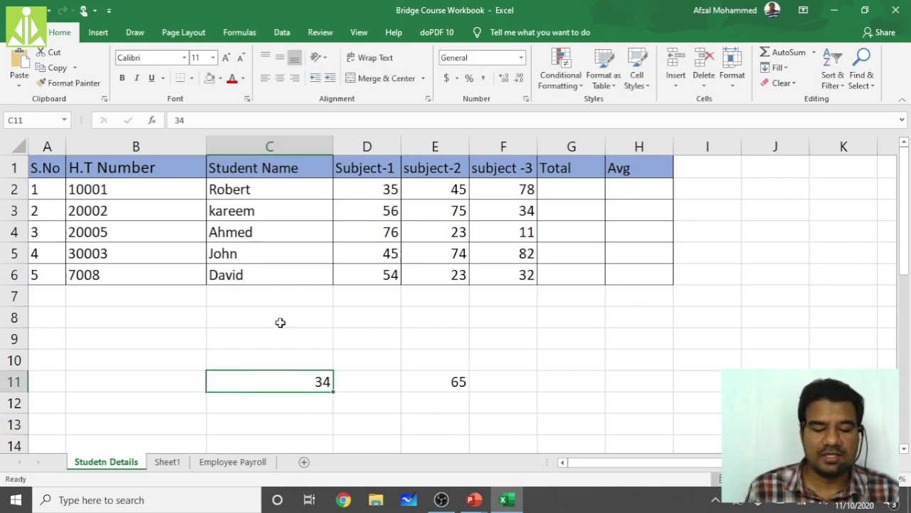
click(280, 77)
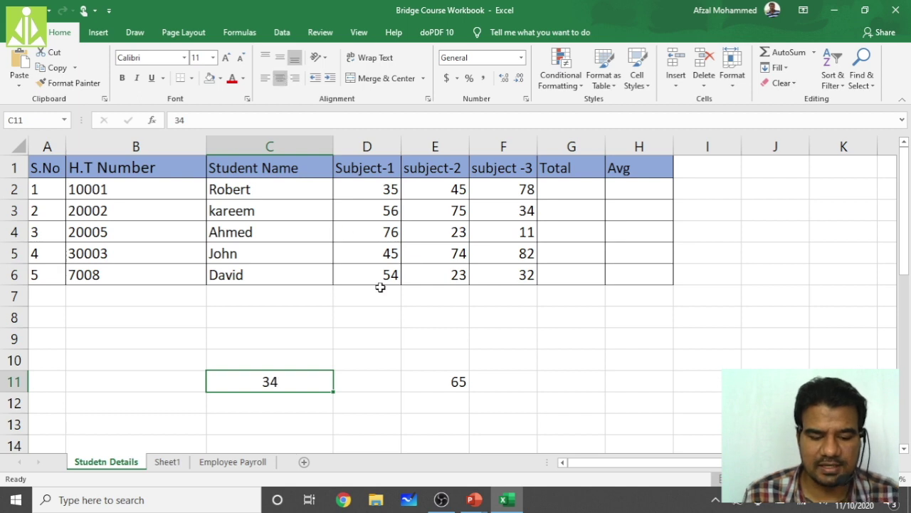
click(452, 380)
click(280, 78)
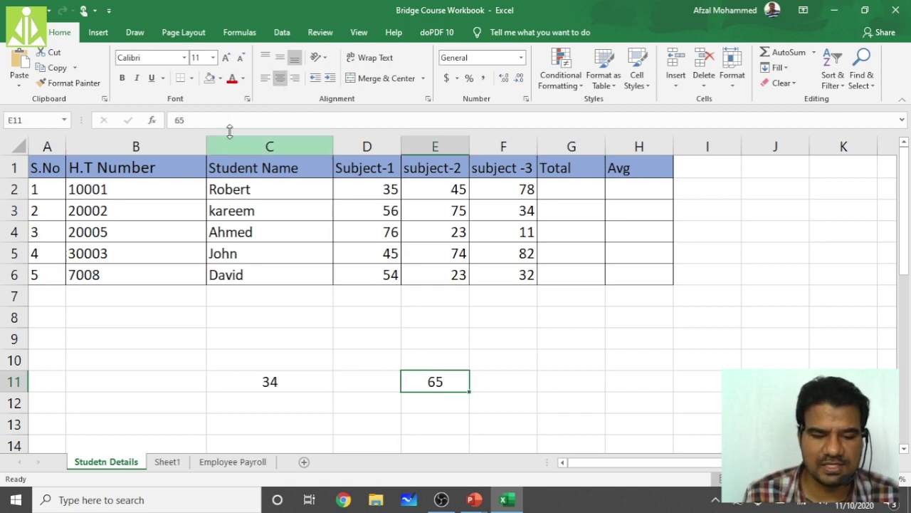
Step: Fill cells C11 and E11 with light green
click(282, 383)
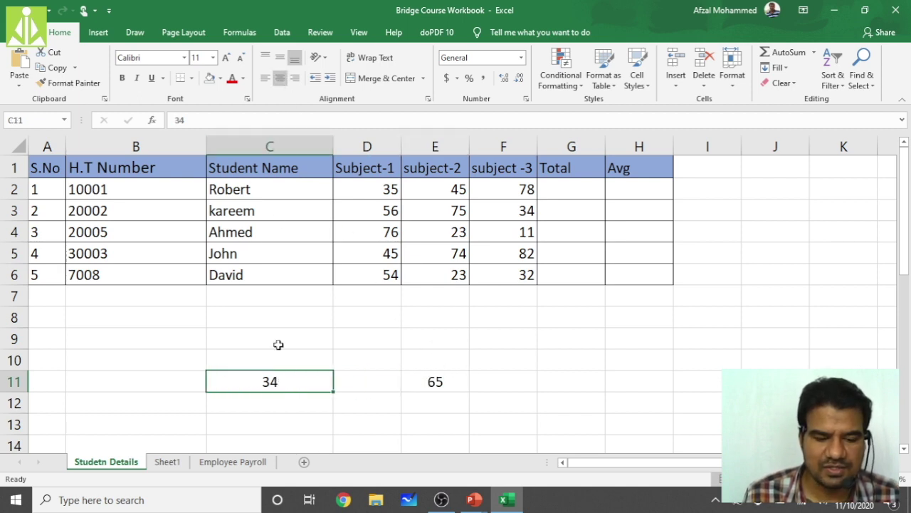
click(220, 78)
click(257, 183)
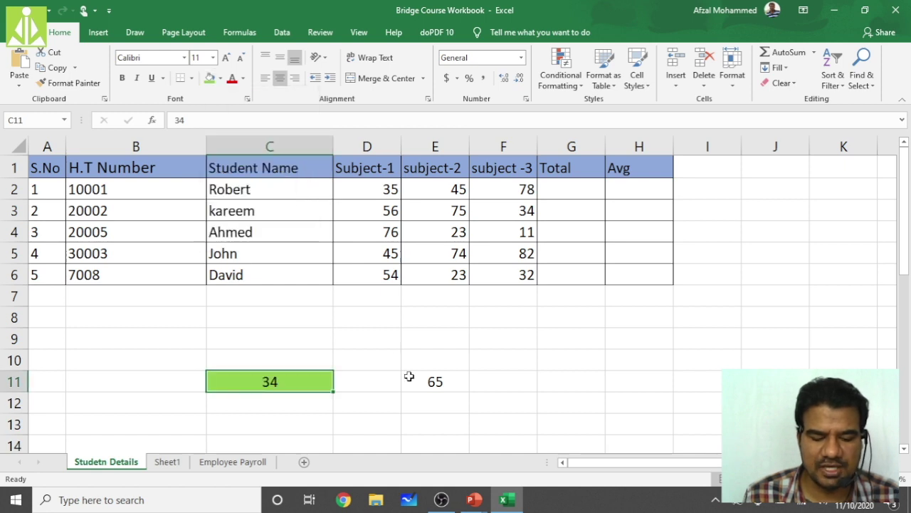
click(410, 377)
click(209, 78)
Step: Fill the empty cell D13, below and between the two numbers, with red
scroll(338, 380, down, 1)
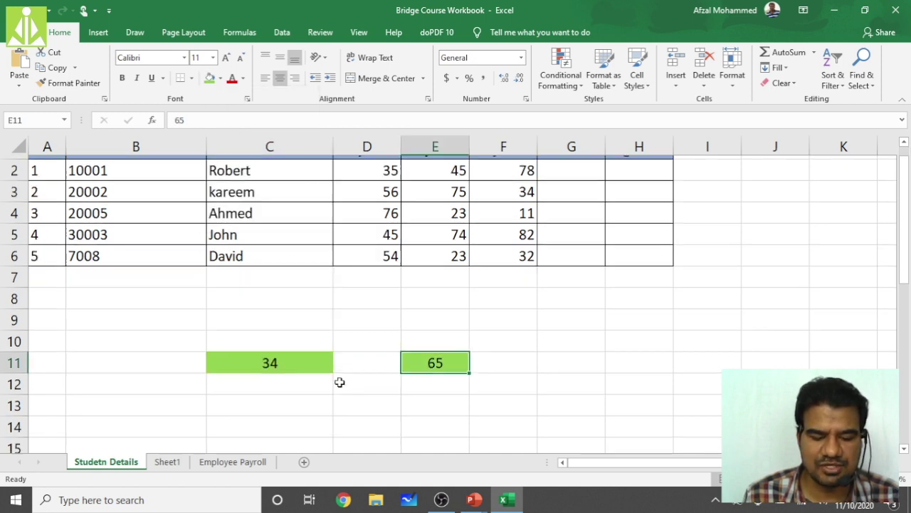
click(353, 359)
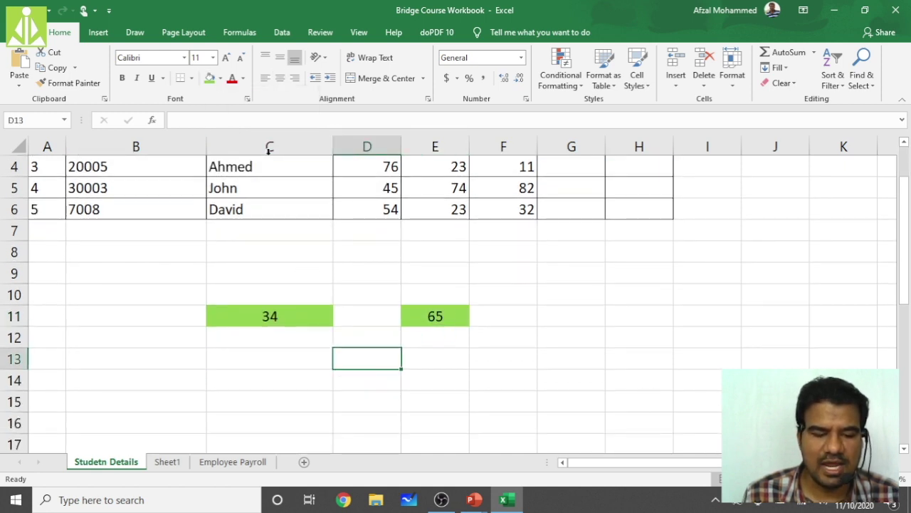
click(220, 78)
click(220, 183)
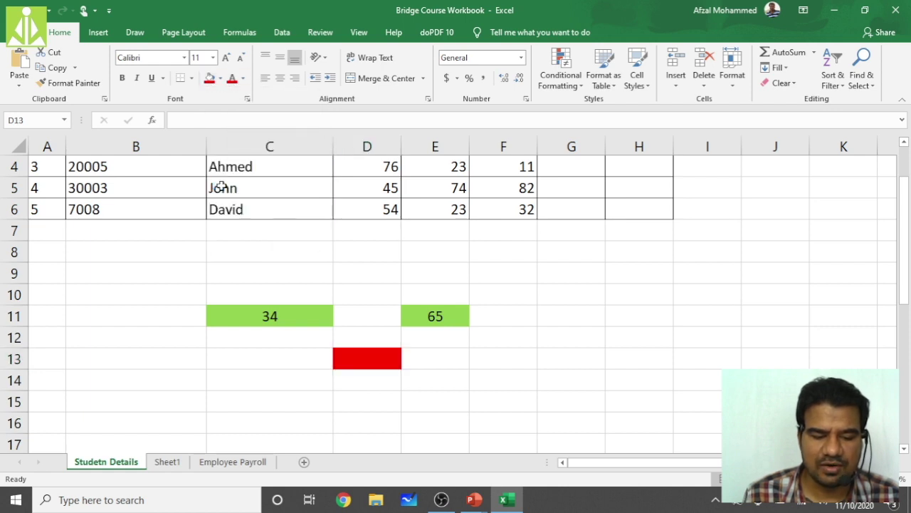
click(436, 395)
Step: Examine the two green number cells C11 and E11 in relation to the red cell D13
click(297, 316)
click(423, 315)
click(379, 364)
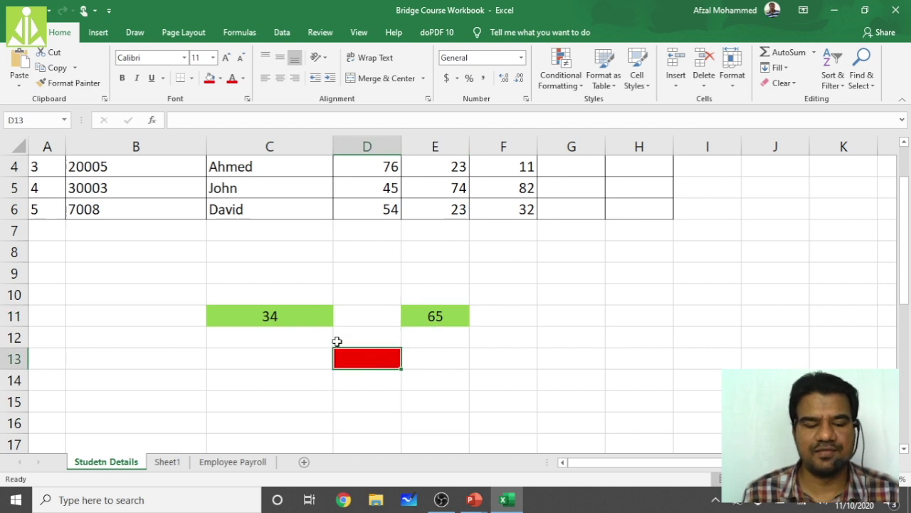
click(289, 313)
click(431, 313)
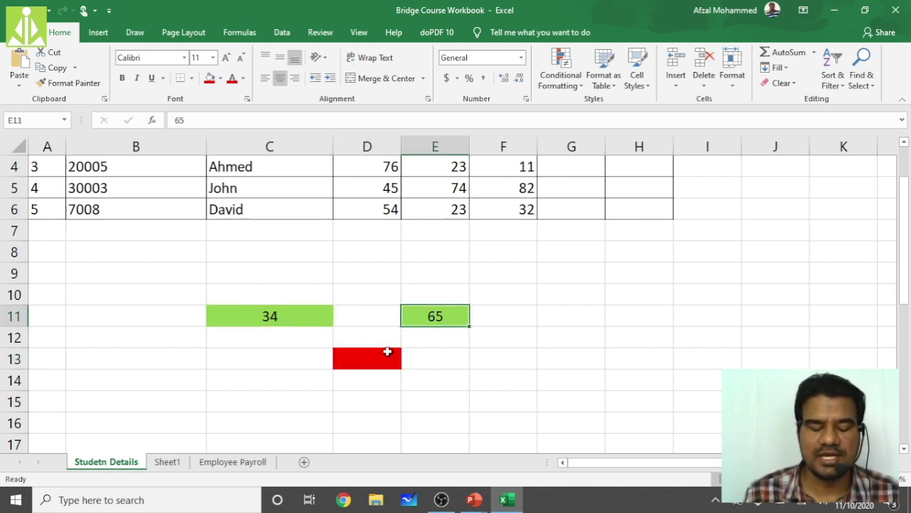
click(365, 359)
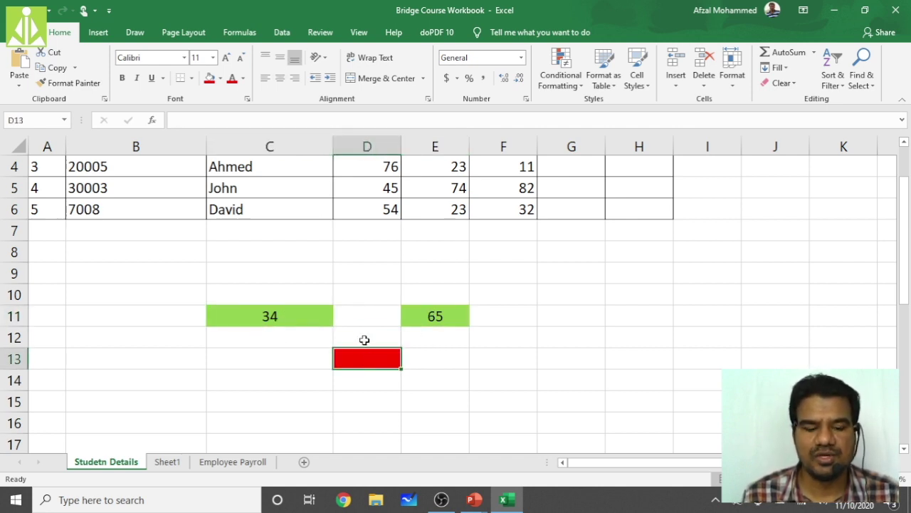
click(309, 316)
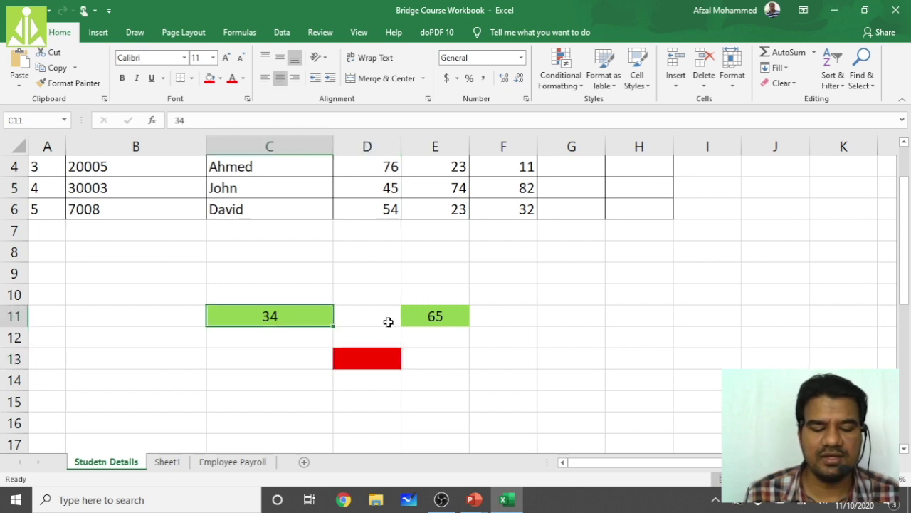
click(423, 317)
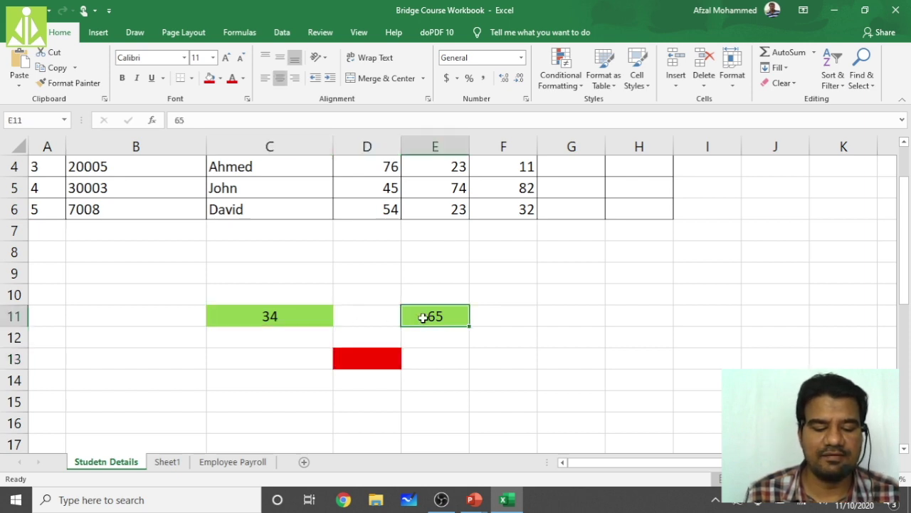
click(380, 362)
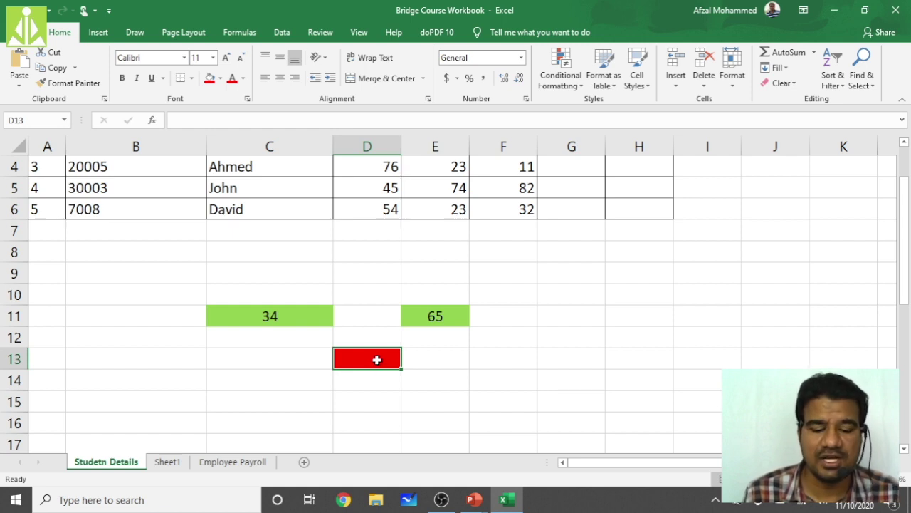
click(320, 319)
click(435, 317)
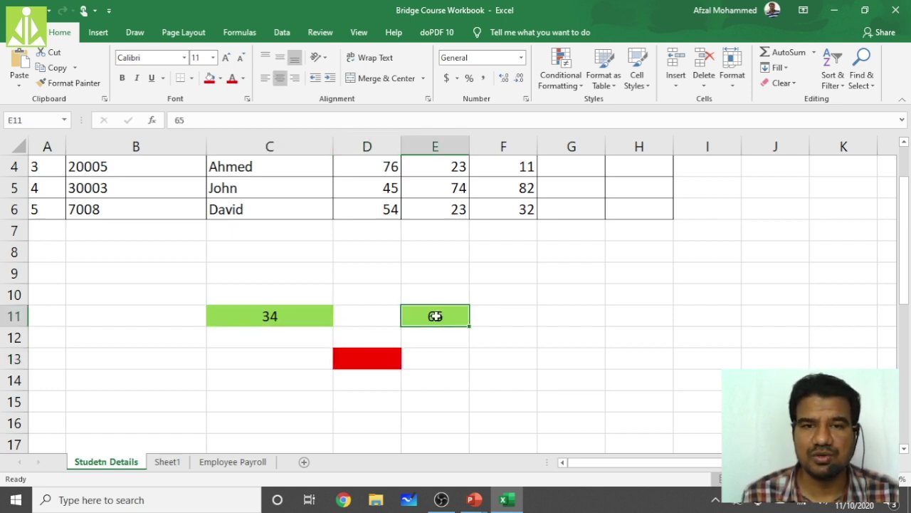
click(368, 358)
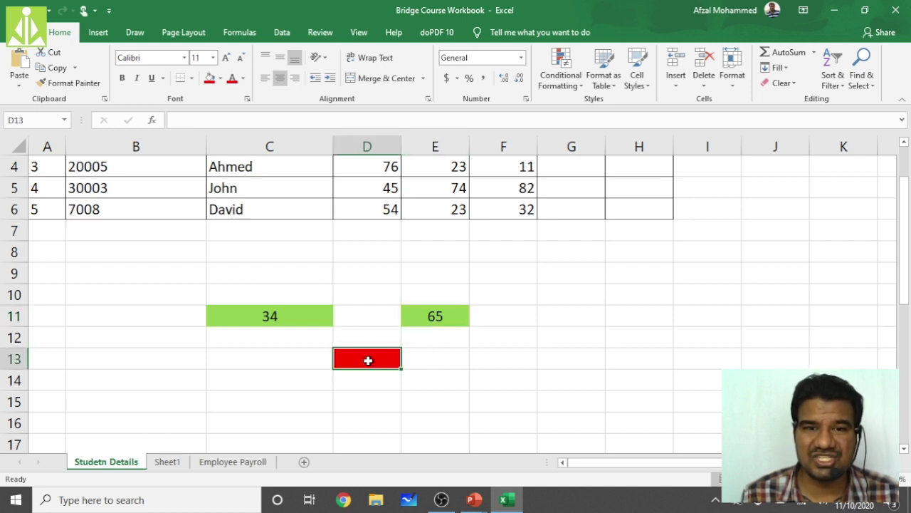
click(295, 311)
click(441, 318)
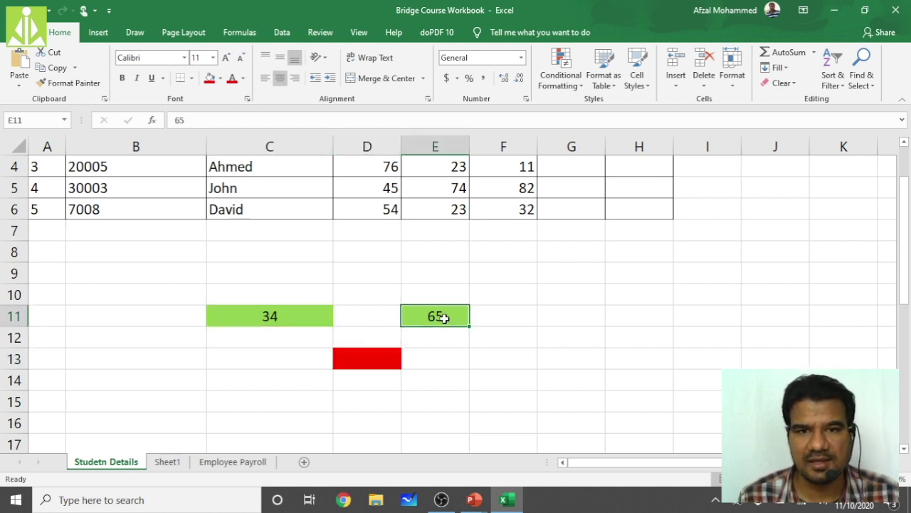
click(289, 317)
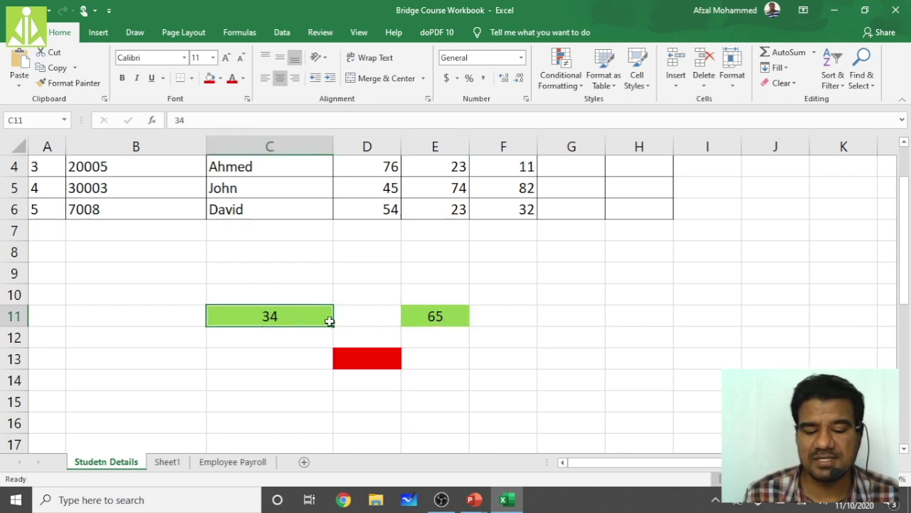
click(433, 326)
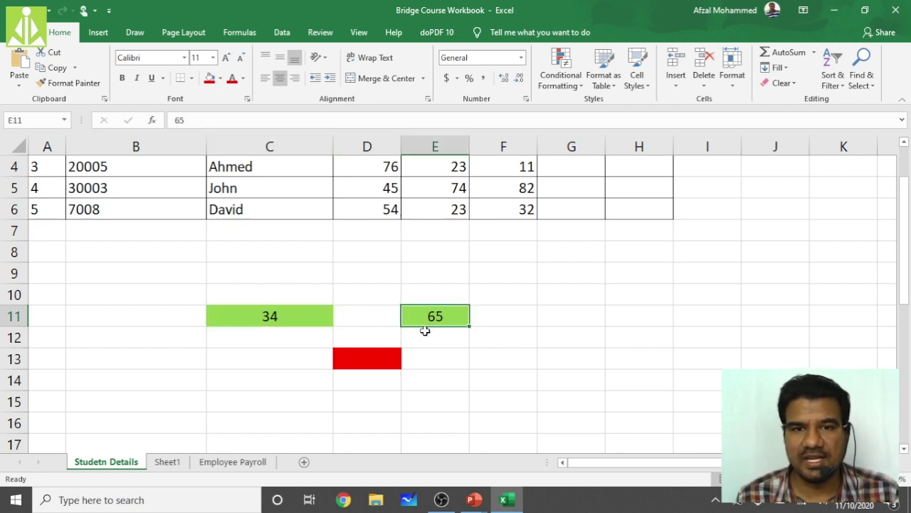
Step: Enter the formula =C11+E11 in the red cell D13, picking both green cells as references
click(372, 362)
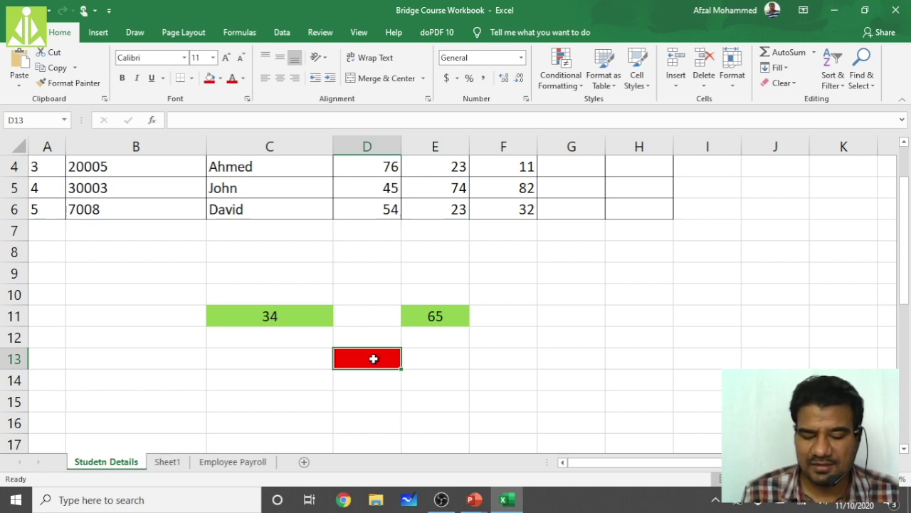
text(=)
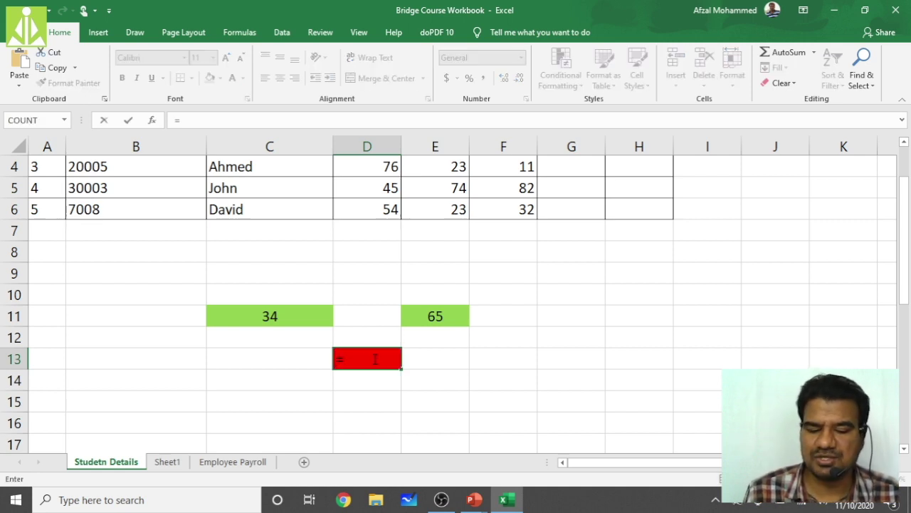
click(201, 121)
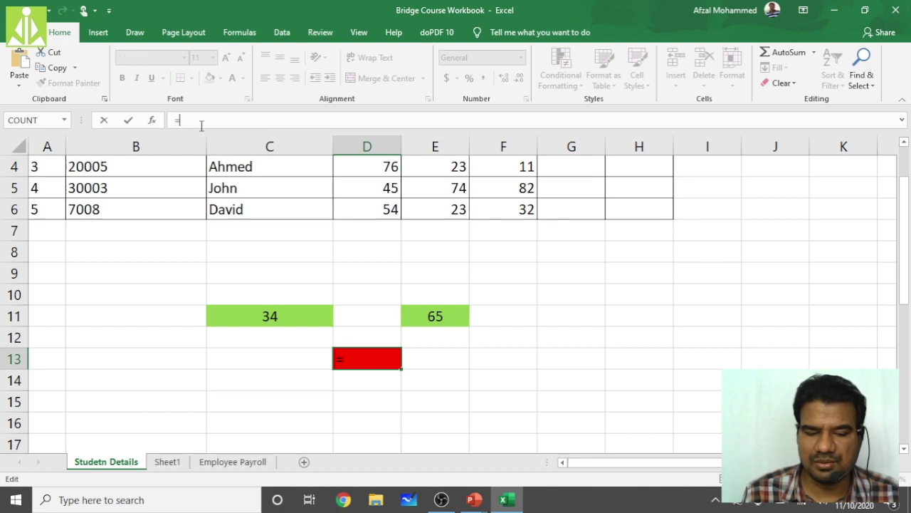
click(278, 313)
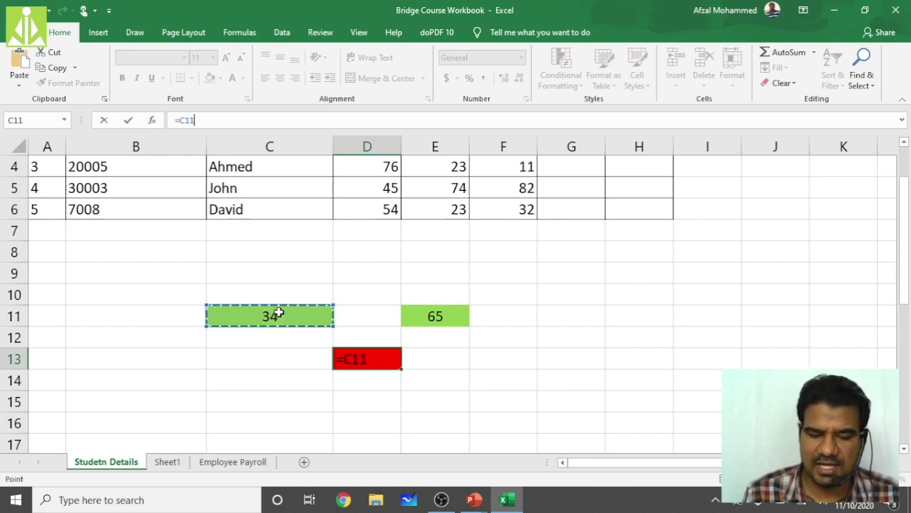
text(+)
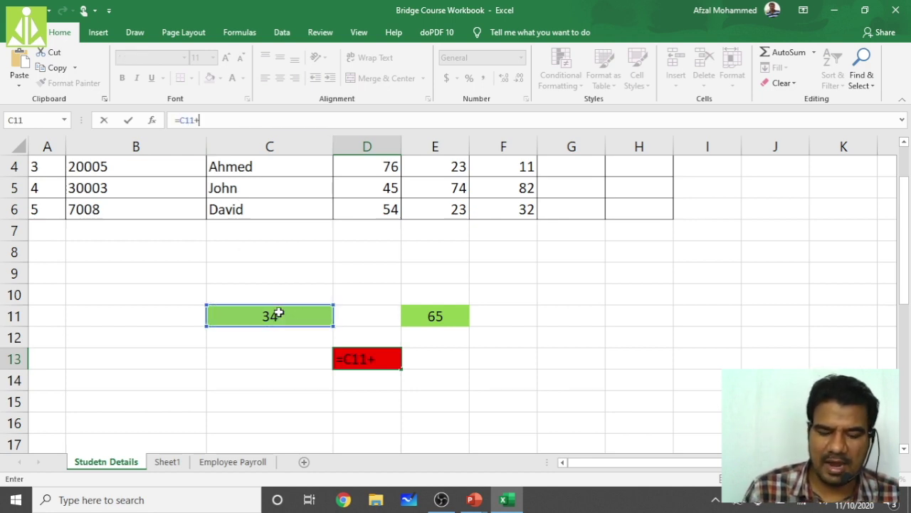
click(436, 320)
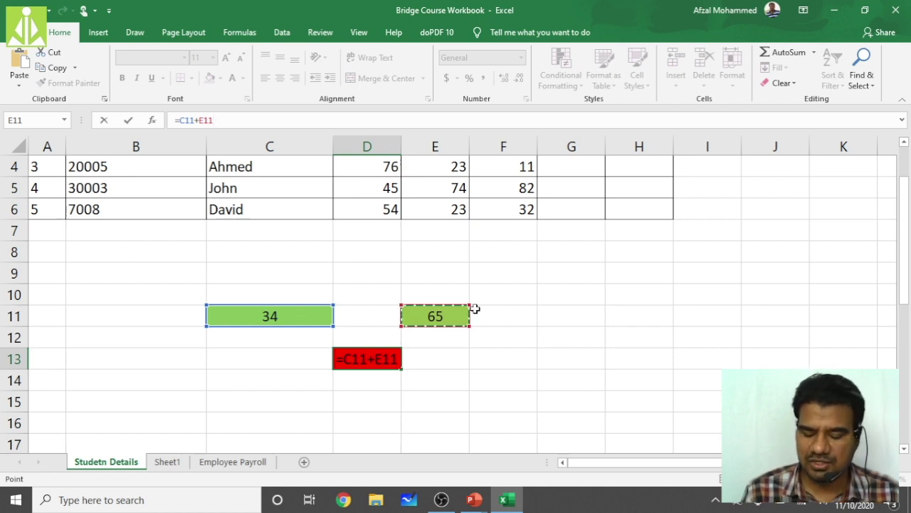
key(Return)
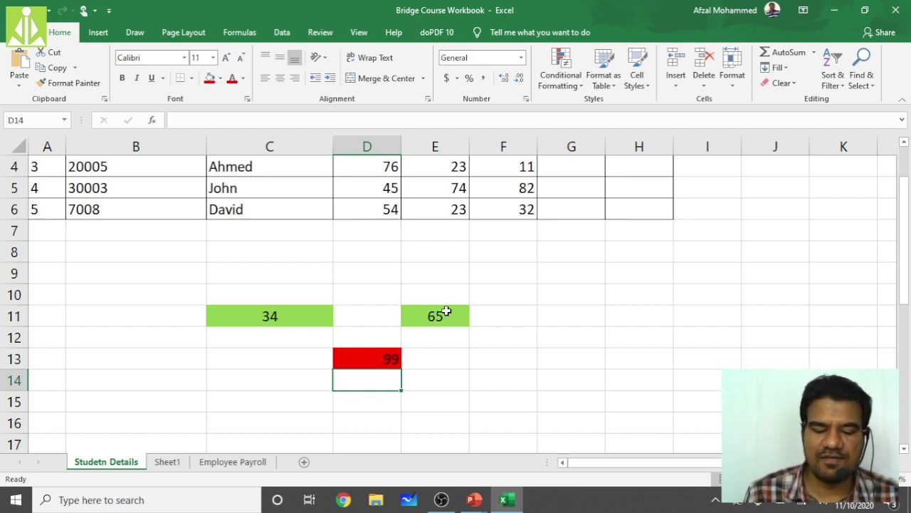
Step: Set both green cells, E11 and C11, to 1 to test the addition formula
click(447, 311)
text(1)
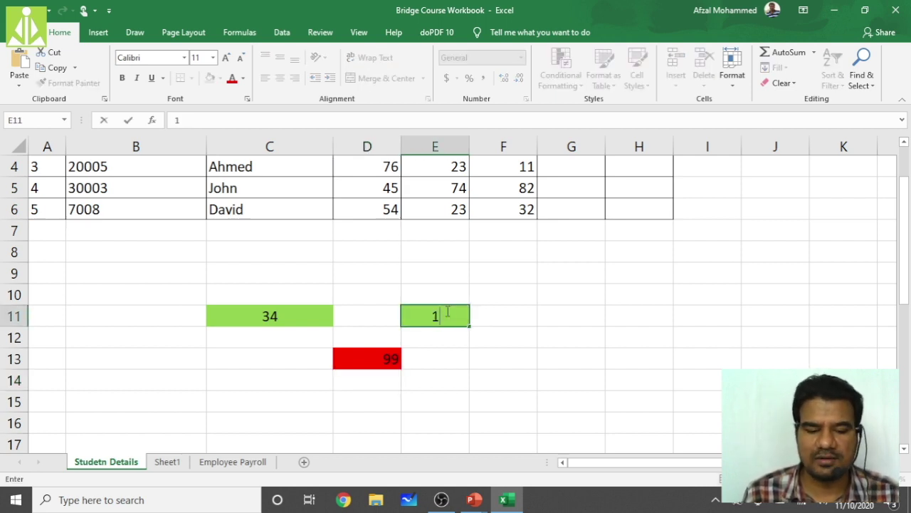
key(Return)
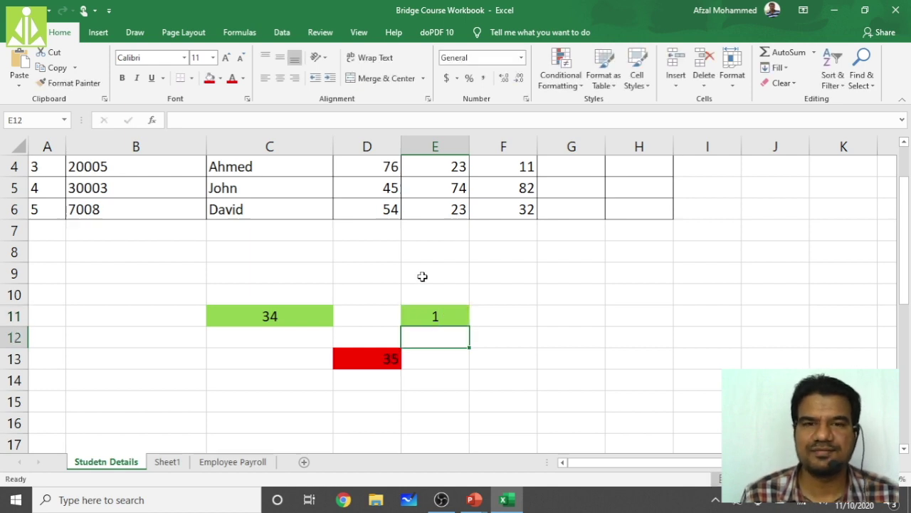
click(316, 311)
text(1)
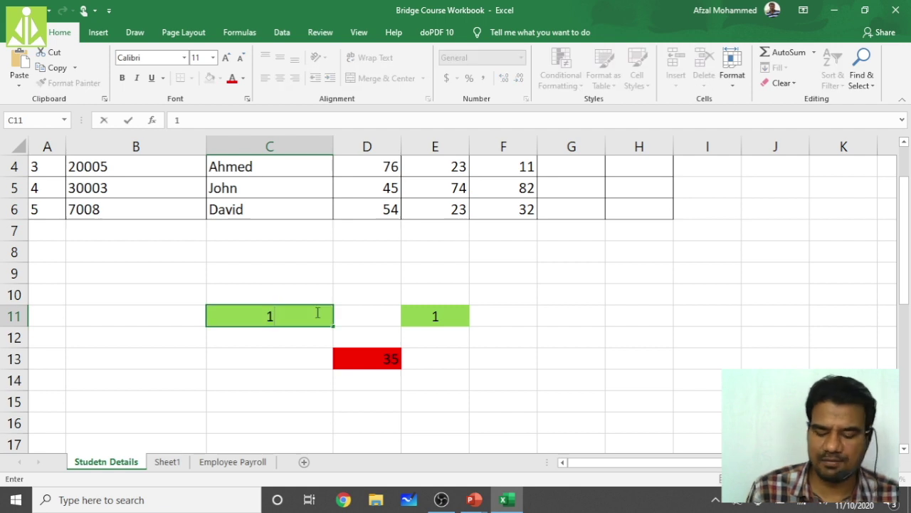
key(Return)
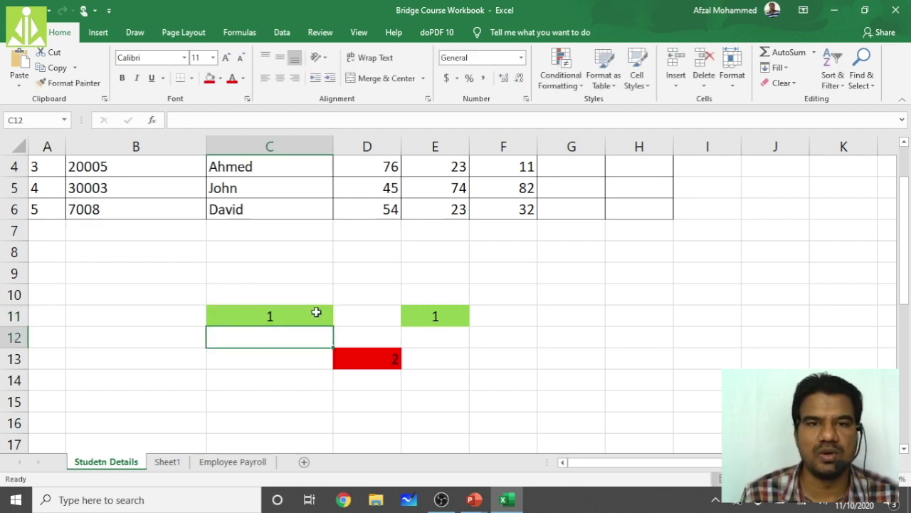
Step: Set cell C11 to 10 to recalculate the sum in D13
click(316, 311)
text(10)
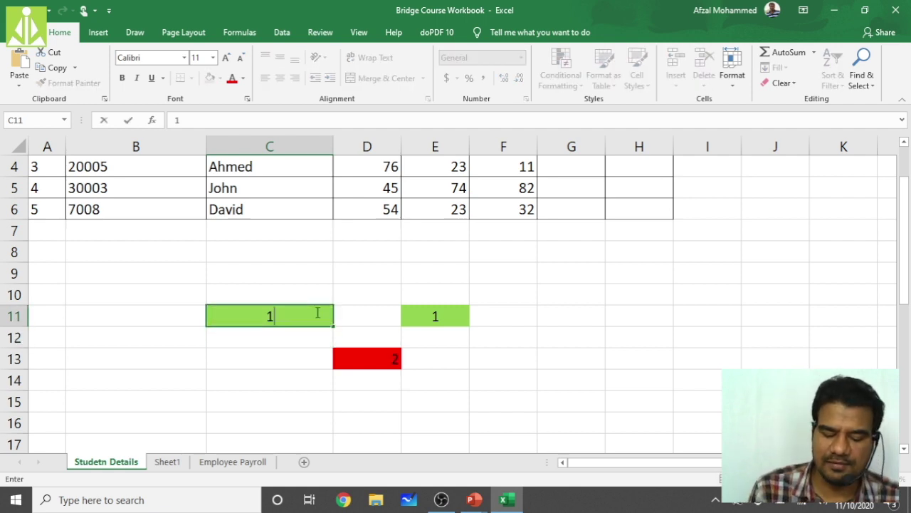
key(Return)
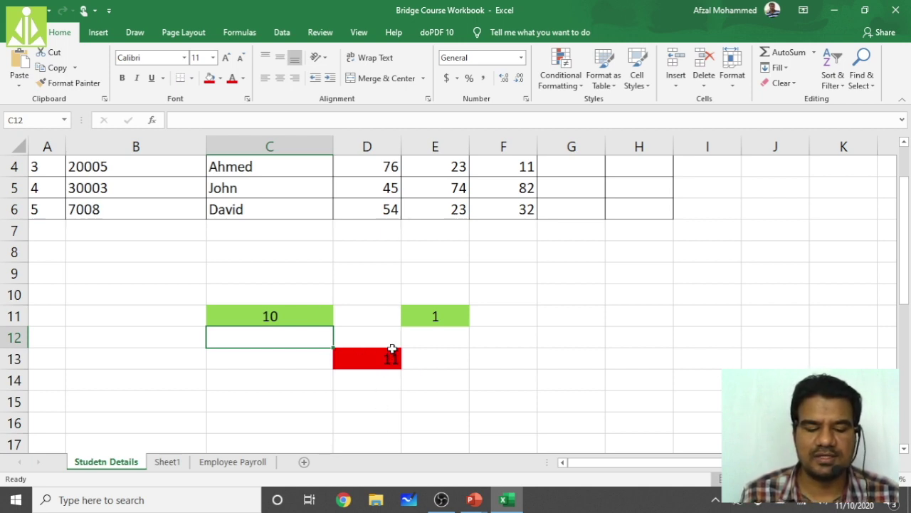
Step: Clear the contents and the fill colours from the practice range B10:G14 below the marks table
drag(189, 265, 593, 378)
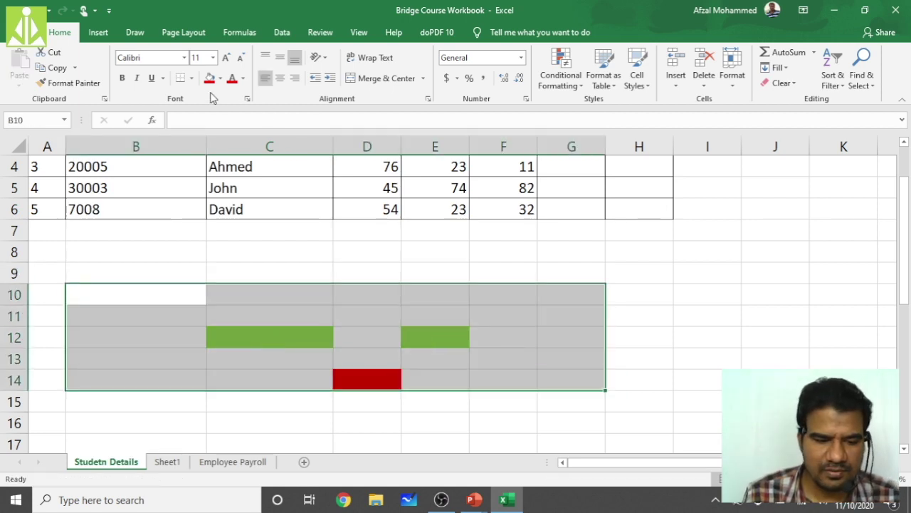
click(190, 77)
click(154, 97)
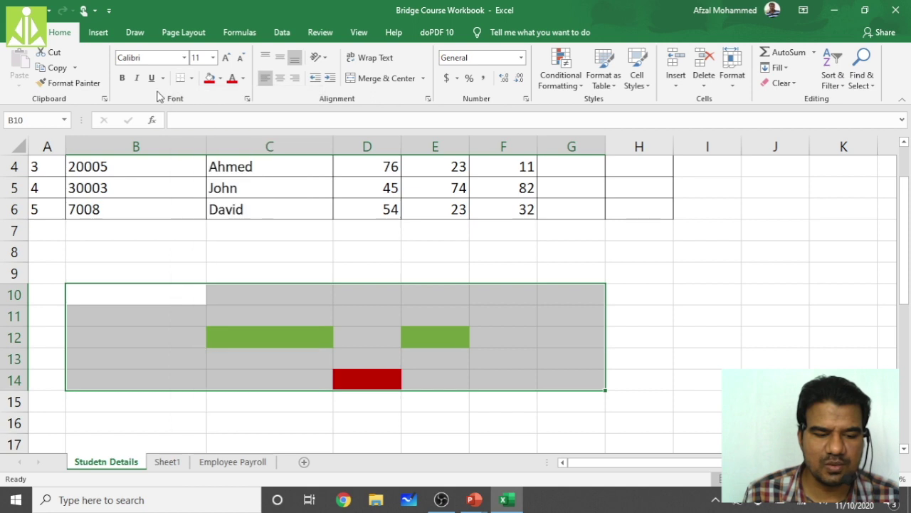
click(221, 80)
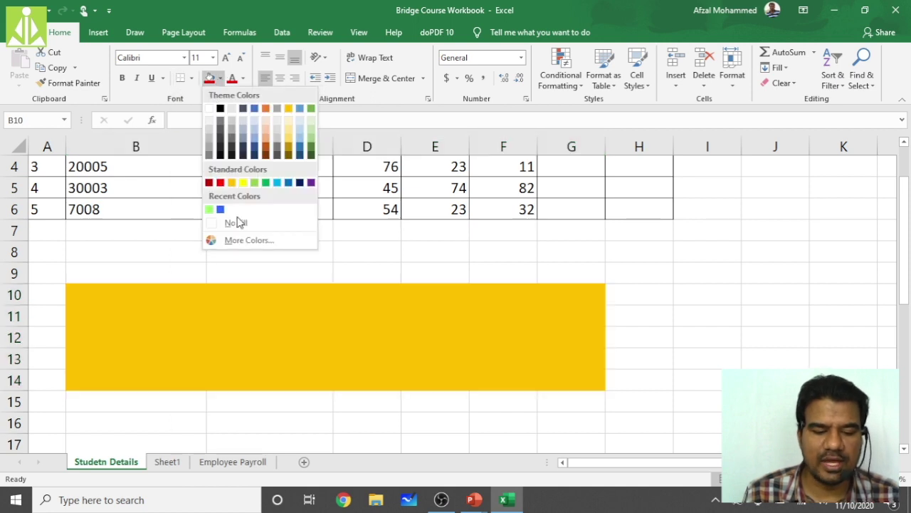
click(236, 225)
click(534, 351)
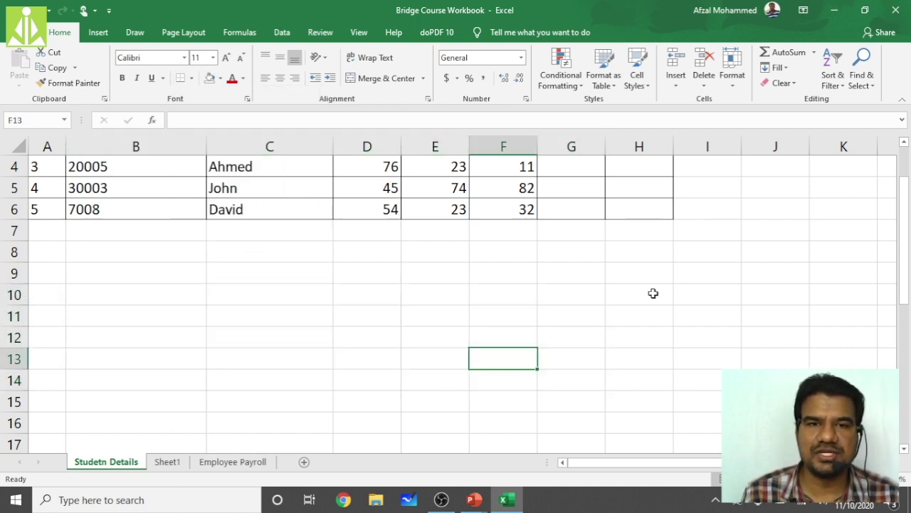
Step: Enter the formula =D2+E2+F2 in the first student's Total cell G2, picking the three subject marks as references
scroll(652, 293, up, 1)
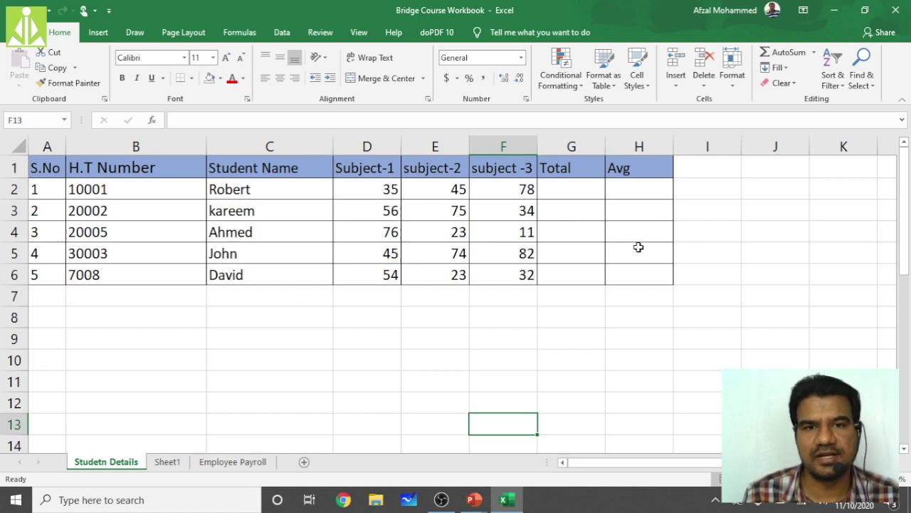
click(581, 187)
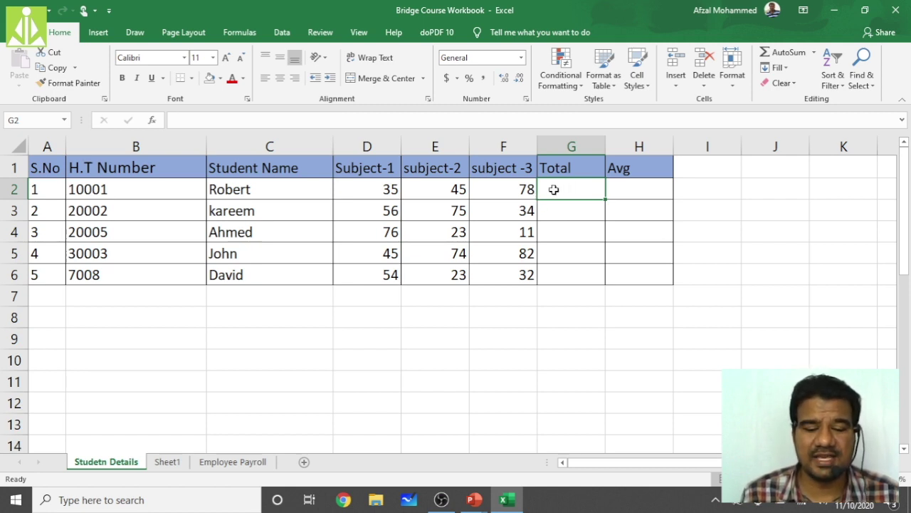
click(389, 187)
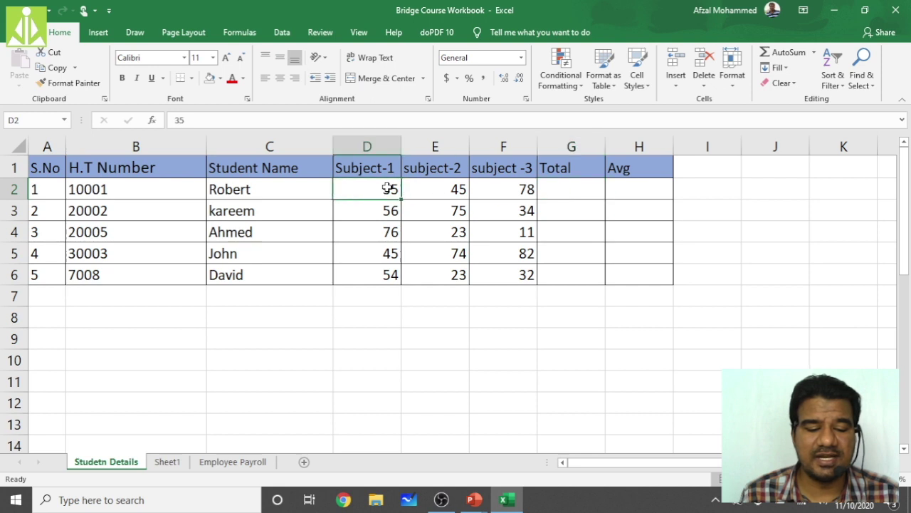
click(432, 186)
click(496, 185)
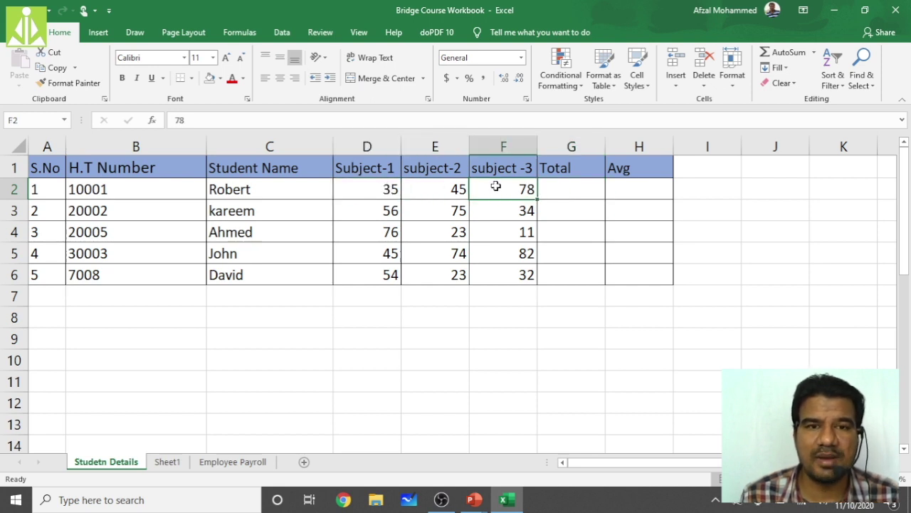
click(562, 194)
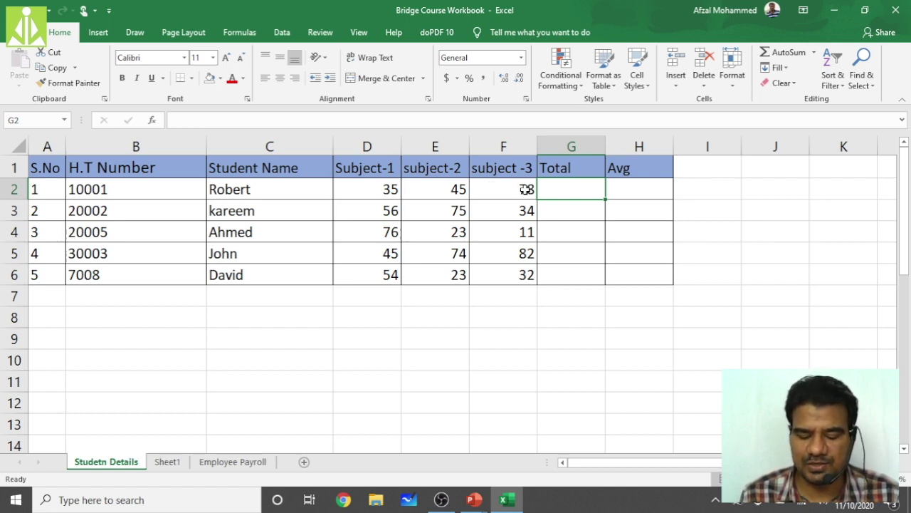
text(=)
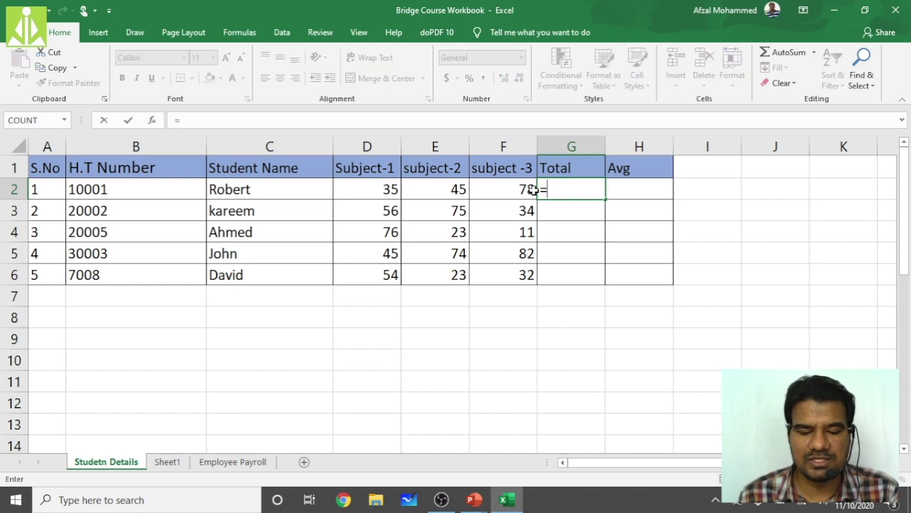
click(390, 188)
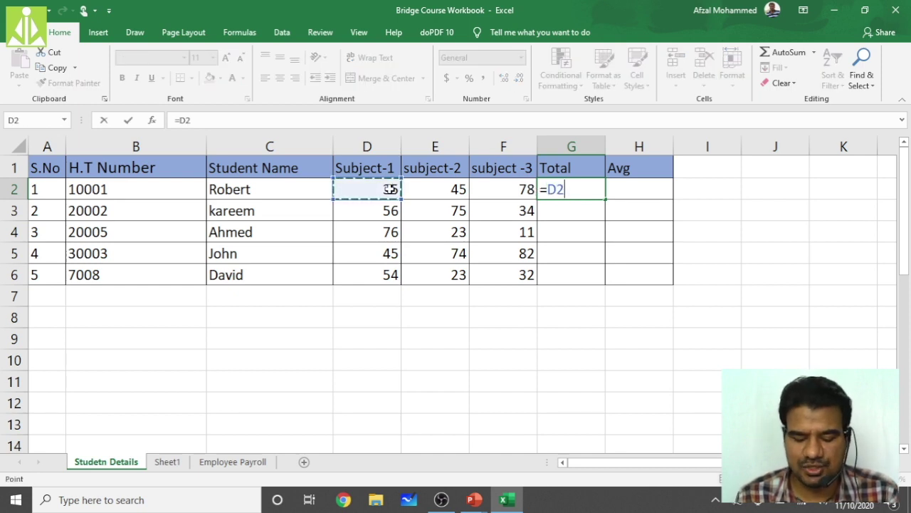
text(+)
click(444, 188)
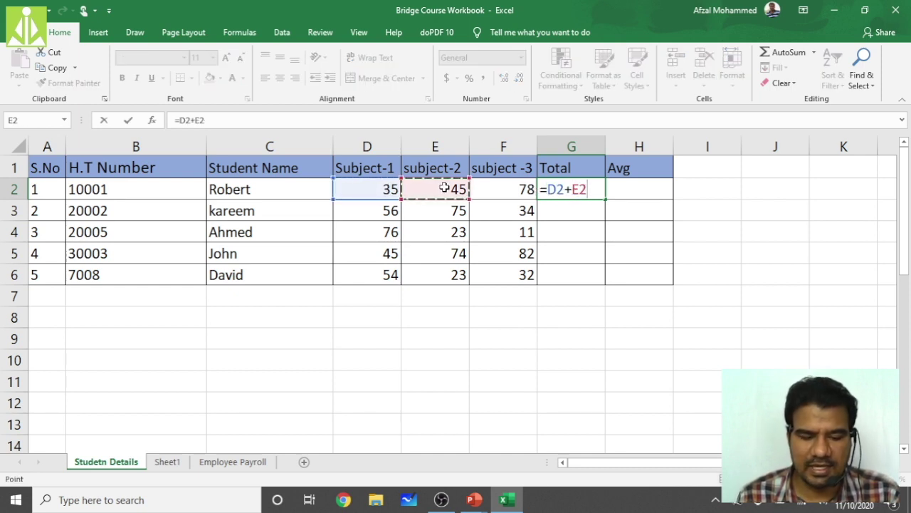
text(+)
click(492, 191)
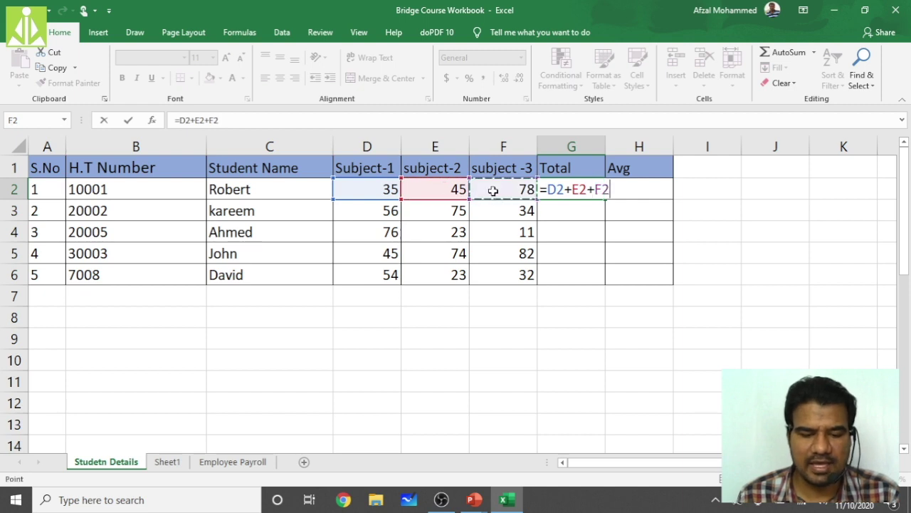
key(Return)
Step: Review the total formula in G2 and the Subject-1 marks column down to the empty cell D7
click(568, 193)
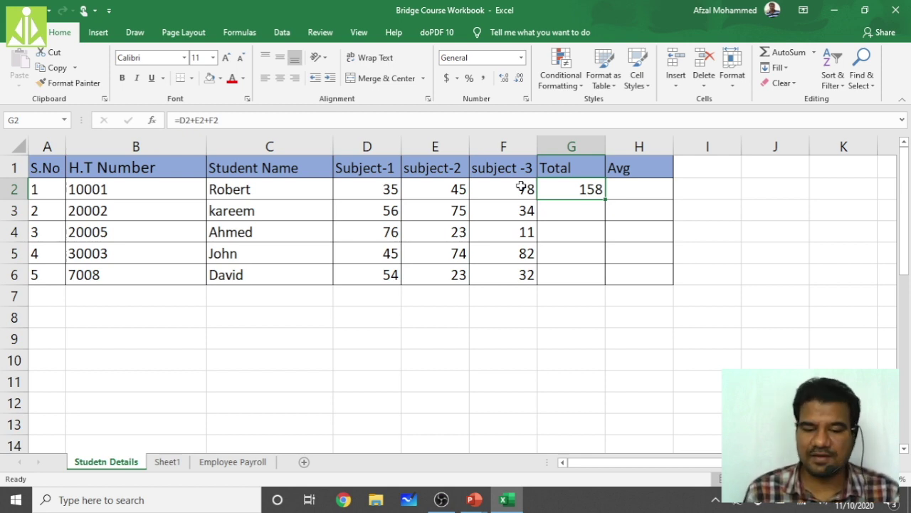
click(390, 192)
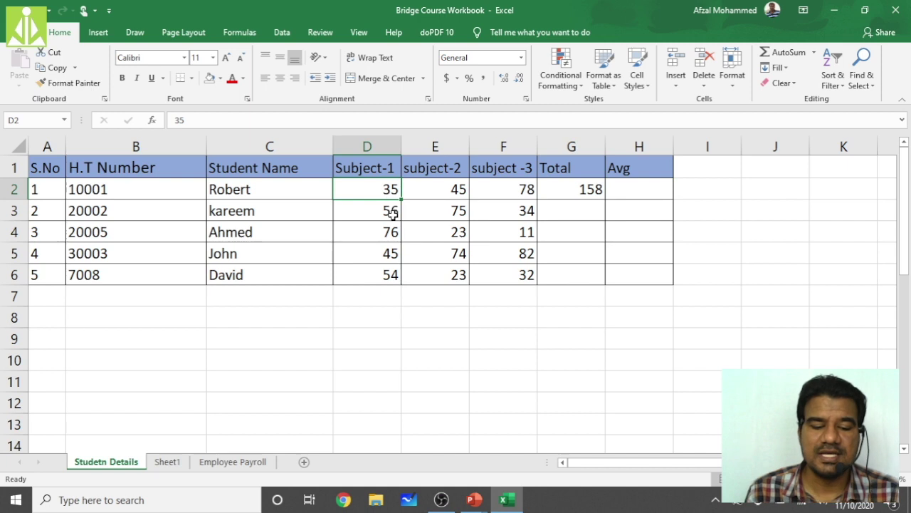
click(392, 213)
click(381, 295)
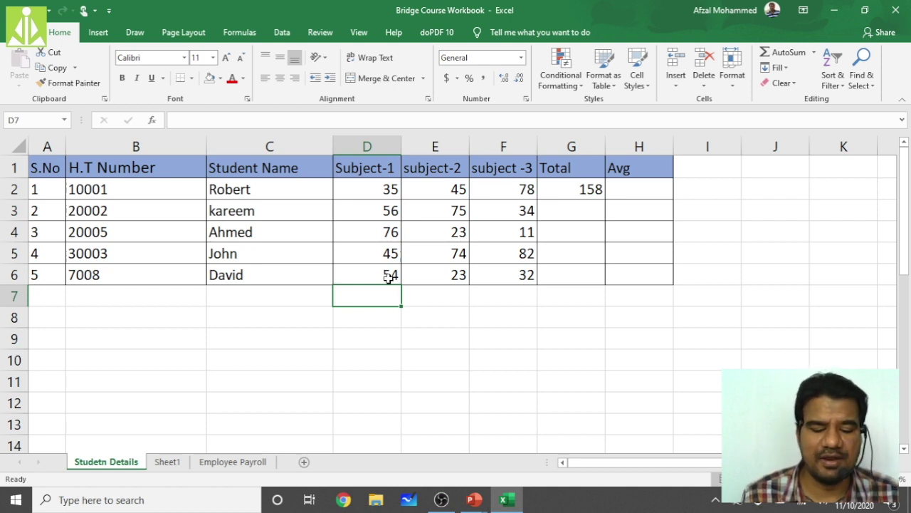
Step: Enter the note "Function is a pre-defined piece of code, which will perform a specified task." in cell D10
click(362, 360)
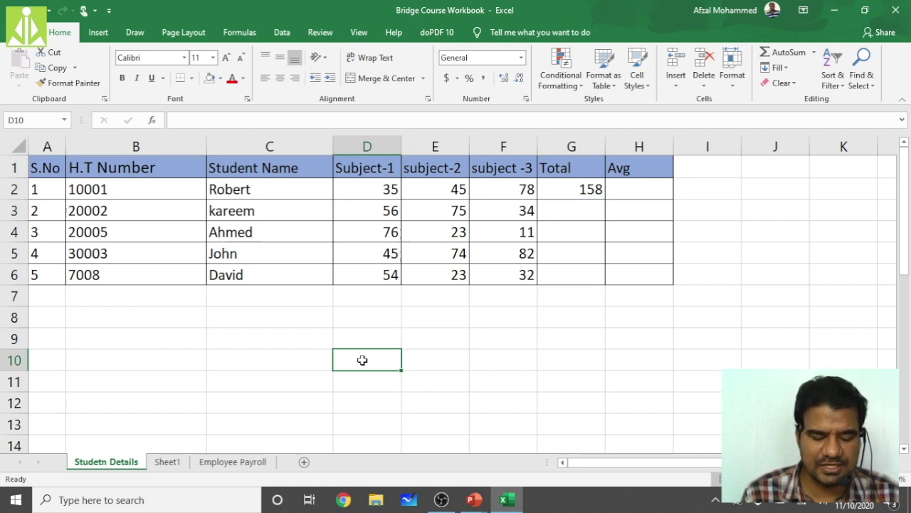
text(Function is a pr)
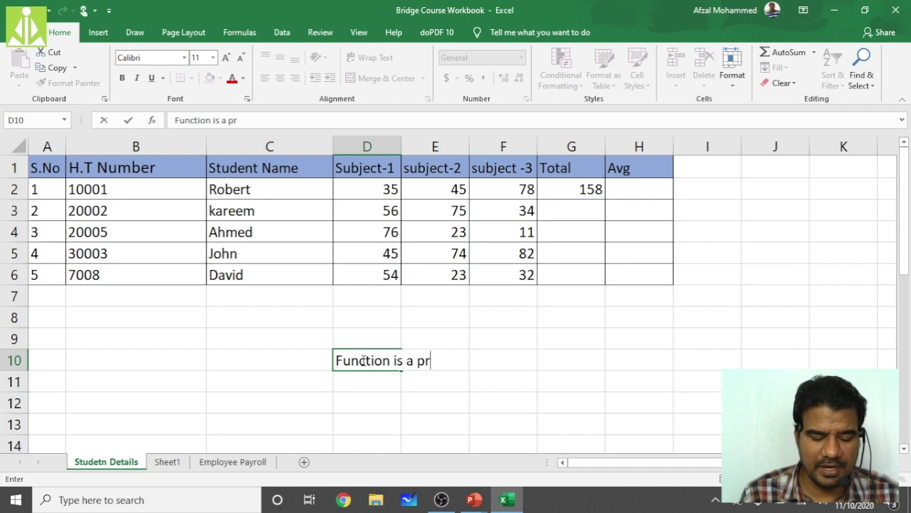
text(e-defined )
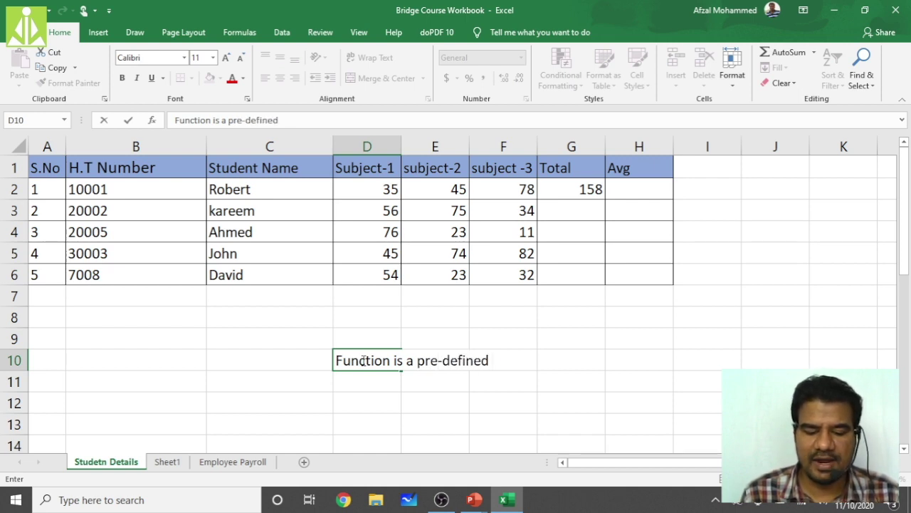
text(piec)
key(BackSpace)
text(xwe)
key(BackSpace)
key(BackSpace)
key(BackSpace)
text(ce of code)
key(BackSpace)
text(, which will perform a sp)
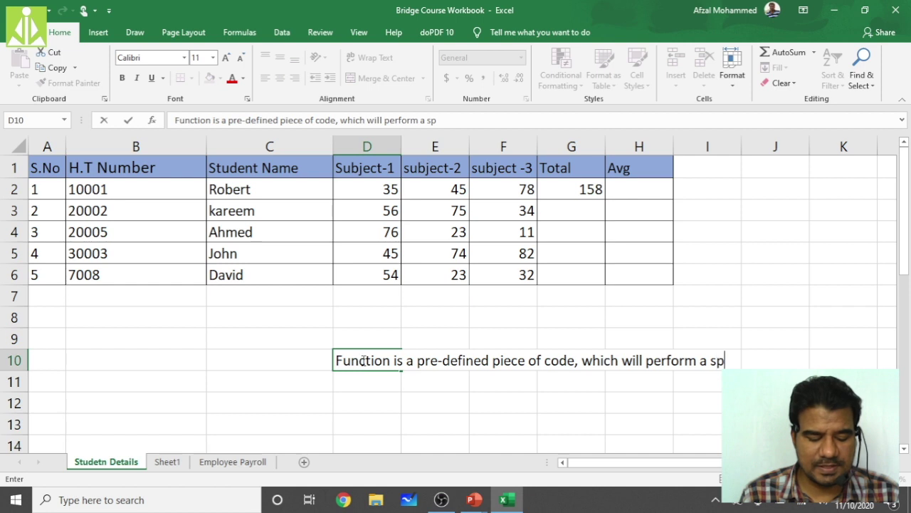
text(ecified task.)
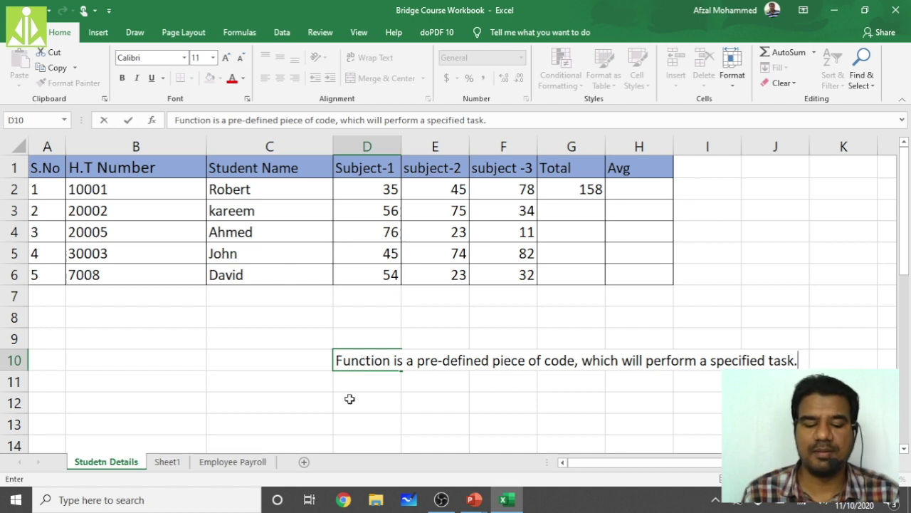
key(Return)
Step: Make the function definition in cell D10 bold
click(365, 363)
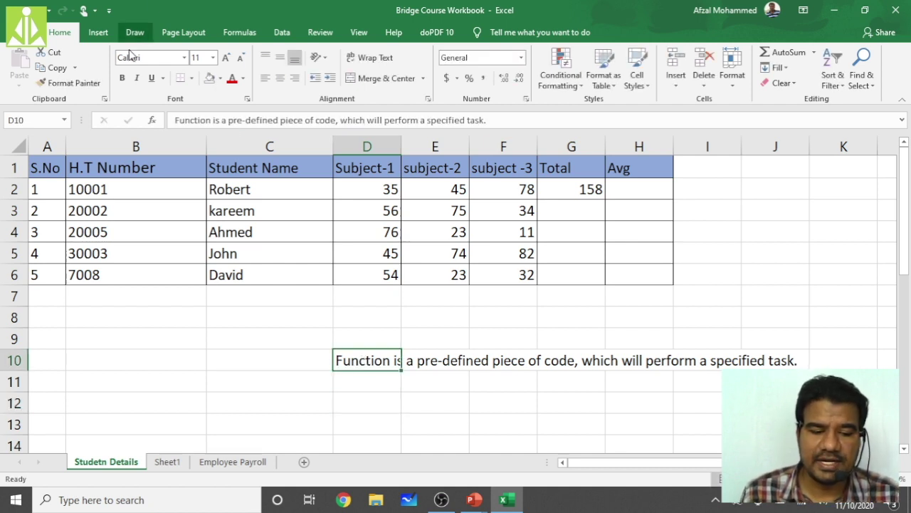
key(ctrl+b)
click(503, 419)
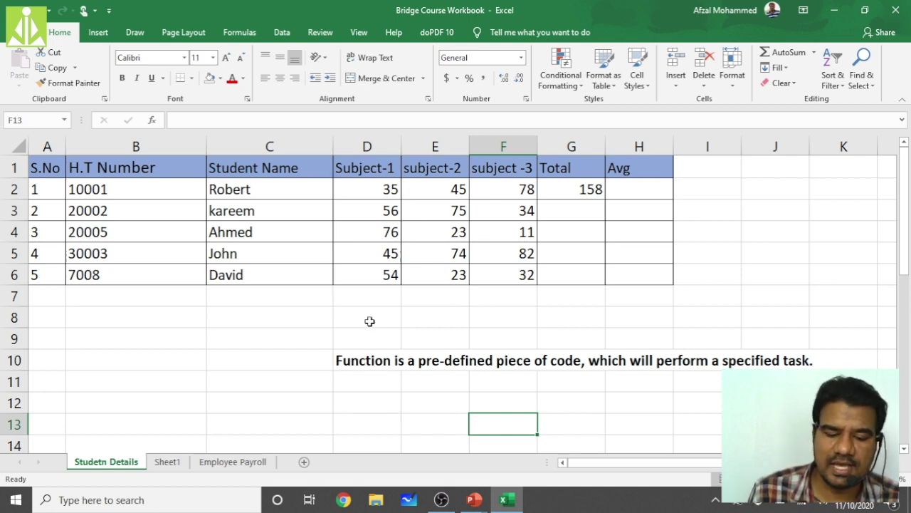
Step: Total the Subject-1 marks in D7 with the formula =D2+D3+D5+D4+D6, picking each mark as a reference
click(368, 297)
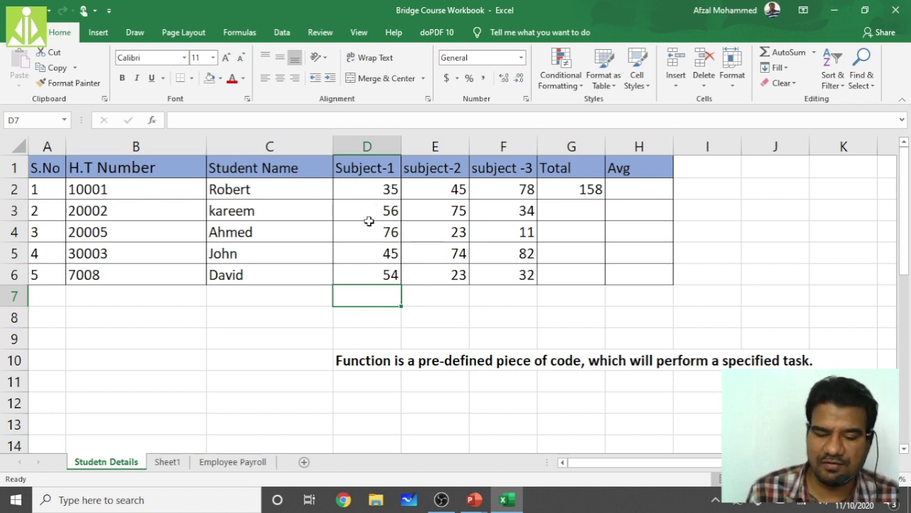
text(=)
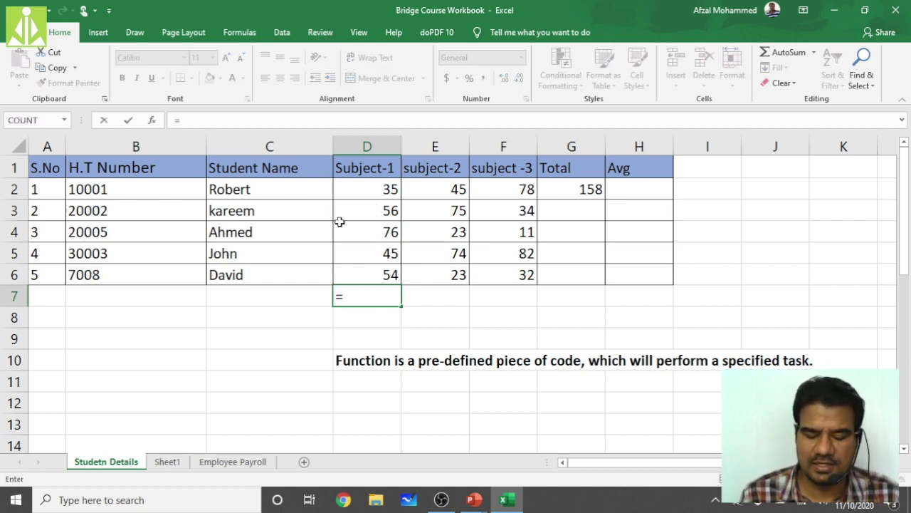
click(354, 192)
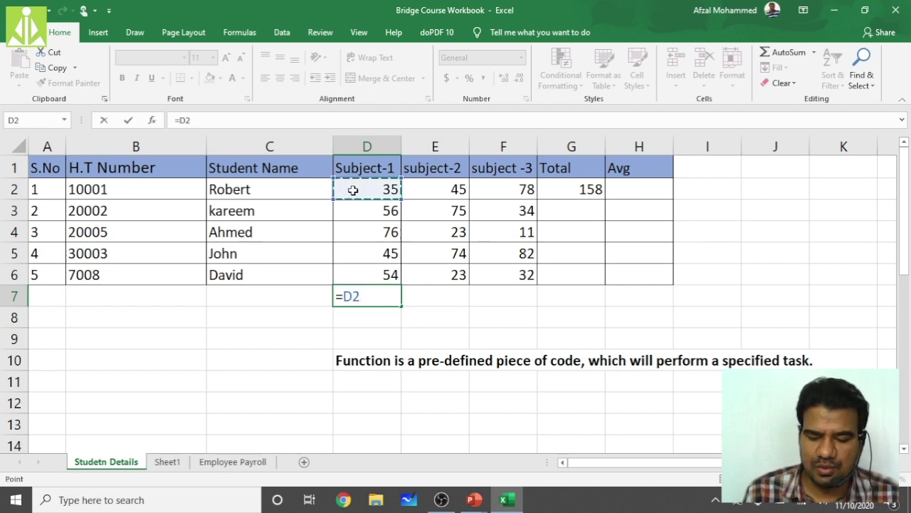
text(+)
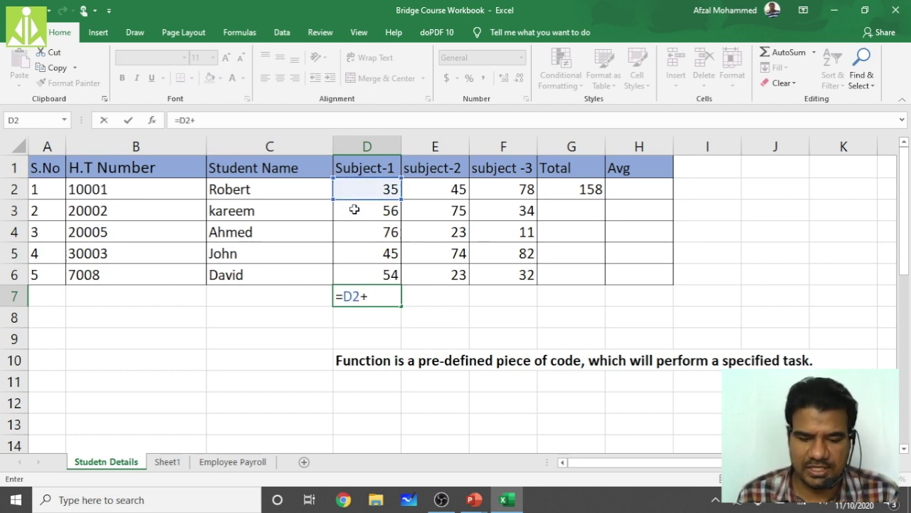
click(354, 207)
text(+)
click(375, 247)
text(+)
click(378, 232)
text(+)
click(345, 275)
text(+)
key(BackSpace)
key(Return)
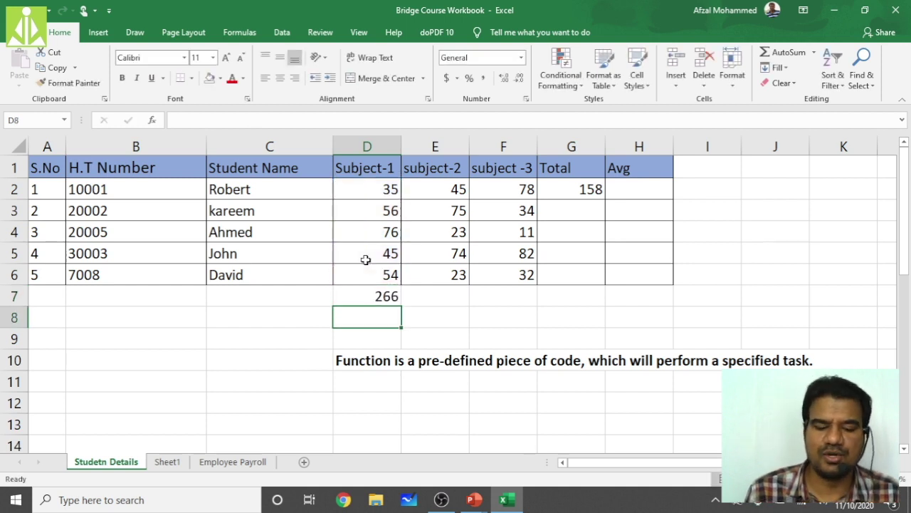
Step: Inspect the long addition formula in D7 and erase it so that the cell is empty
click(392, 293)
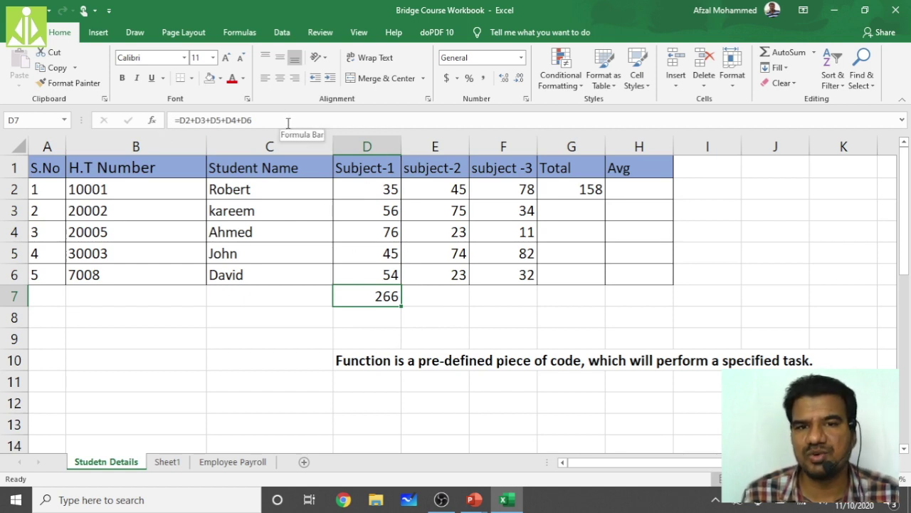
drag(267, 121, 180, 119)
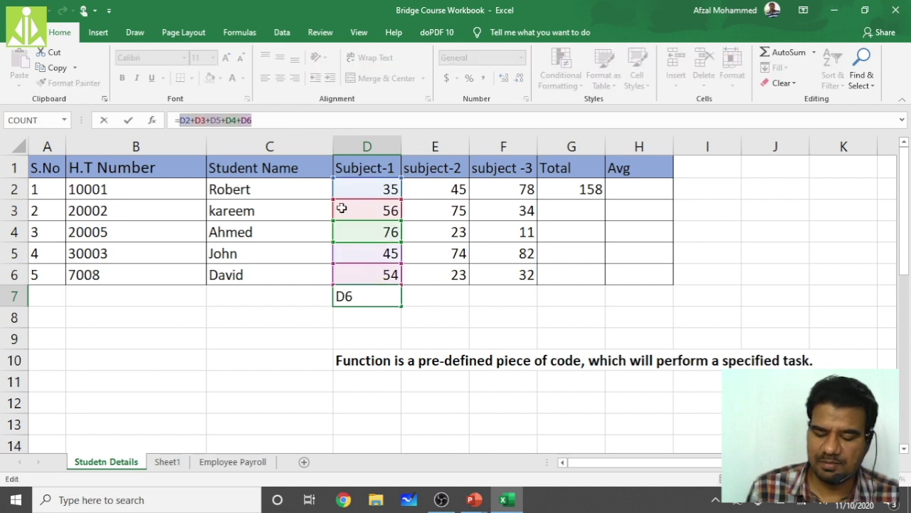
key(BackSpace)
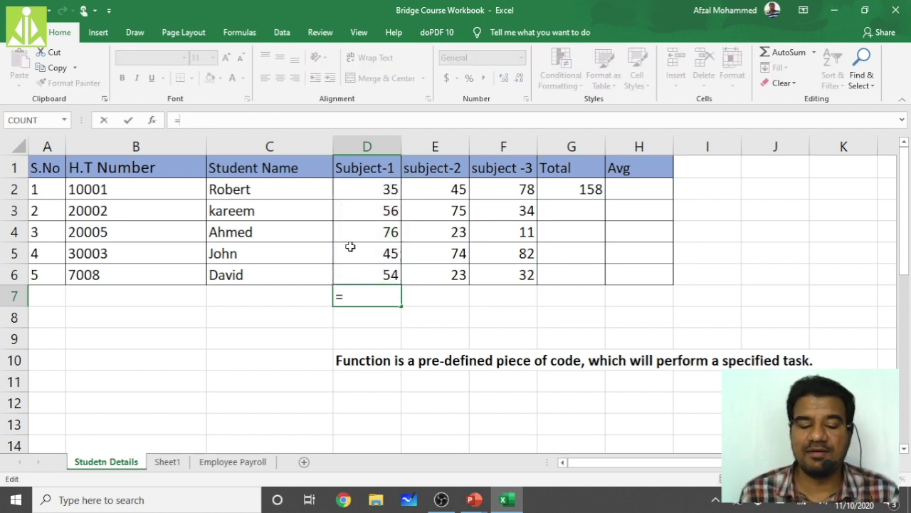
click(379, 364)
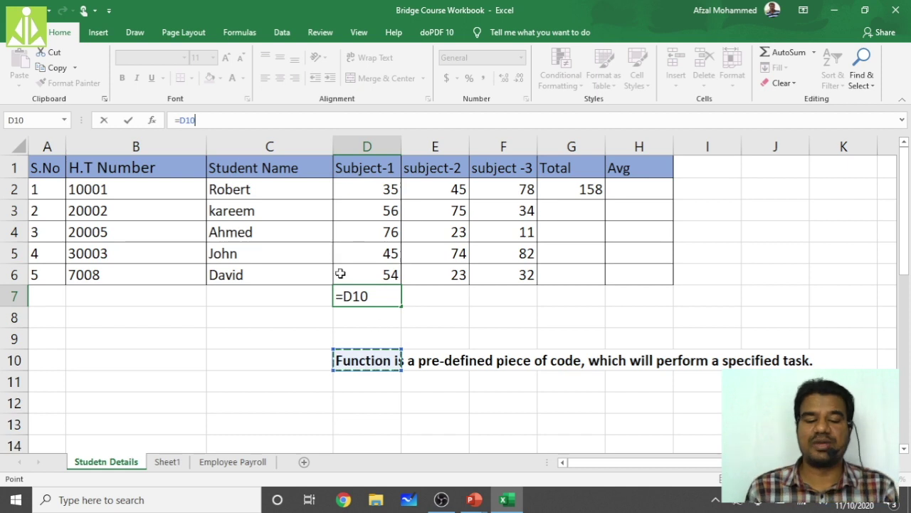
key(BackSpace)
key(BackSpace)
key(BackSpace)
key(BackSpace)
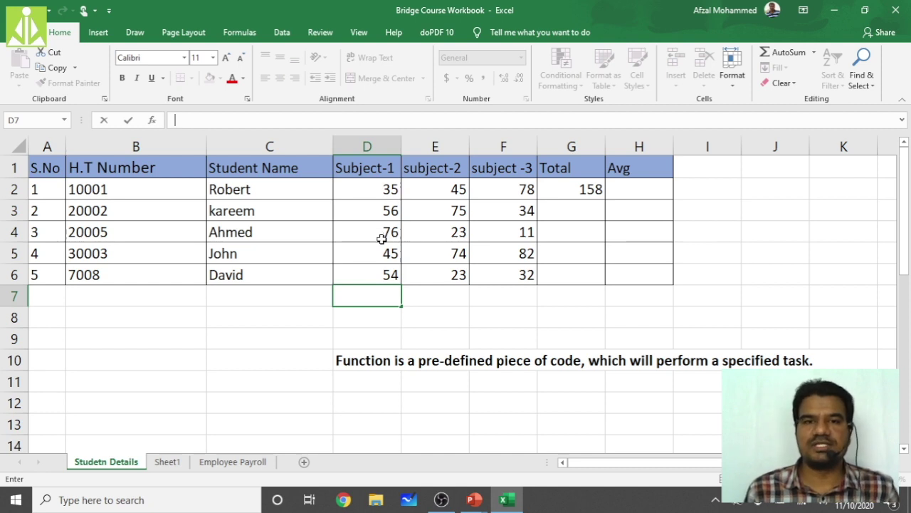
Step: Enter the example "Ex: sum()" in cell D11, below the function definition
click(385, 382)
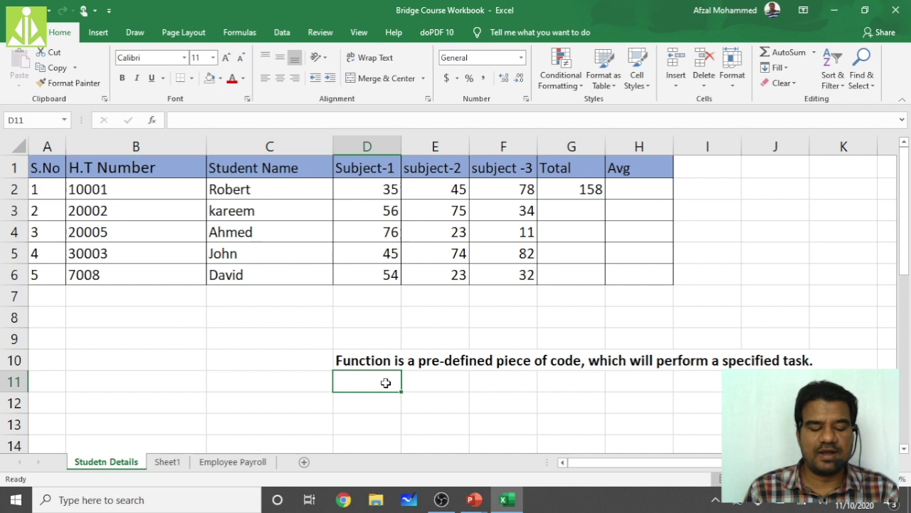
text(Ex: )
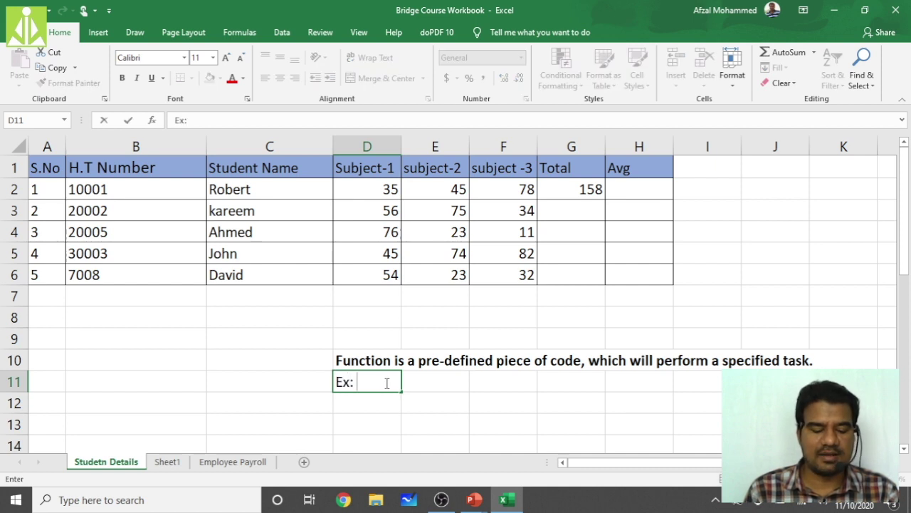
text(Sum)
key(BackSpace)
key(BackSpace)
key(BackSpace)
text(sum())
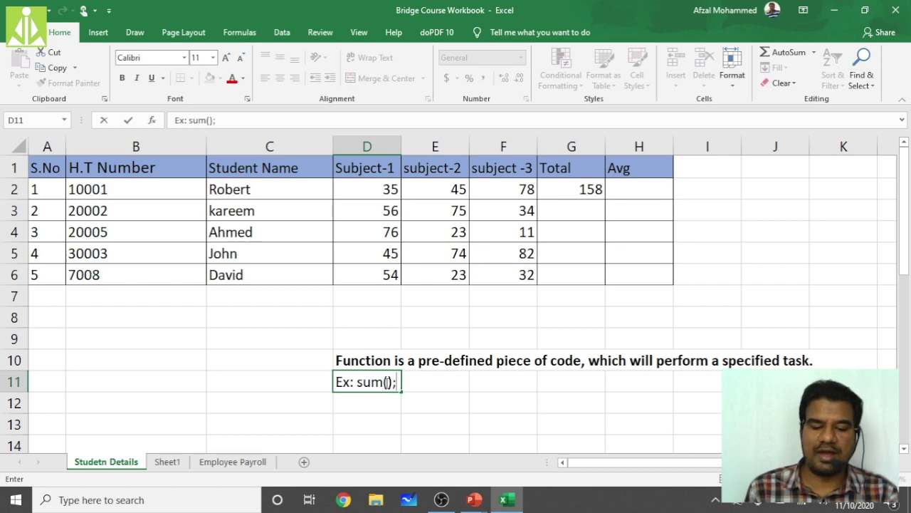
key(F2)
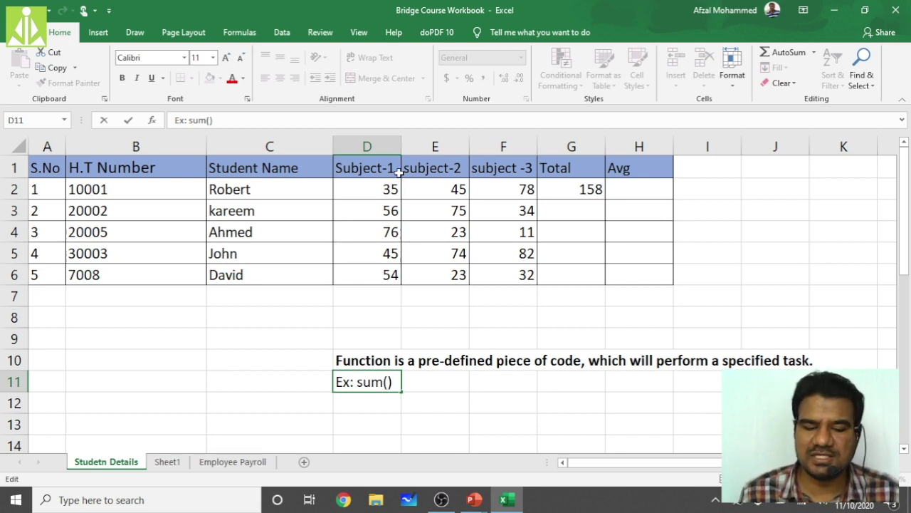
drag(387, 191, 387, 275)
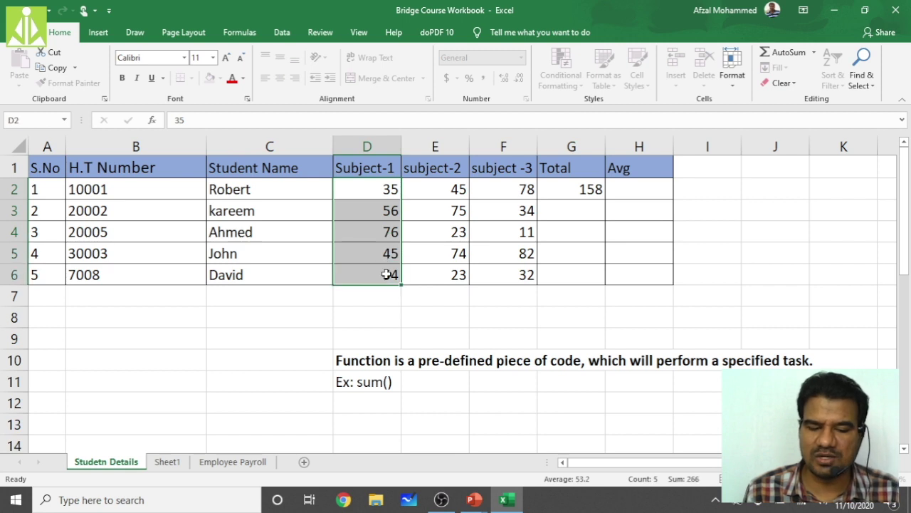
click(390, 186)
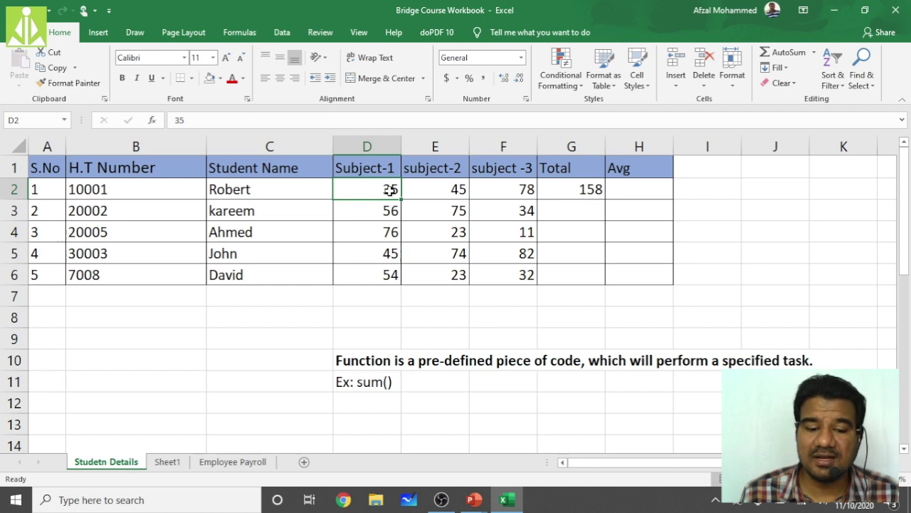
click(376, 298)
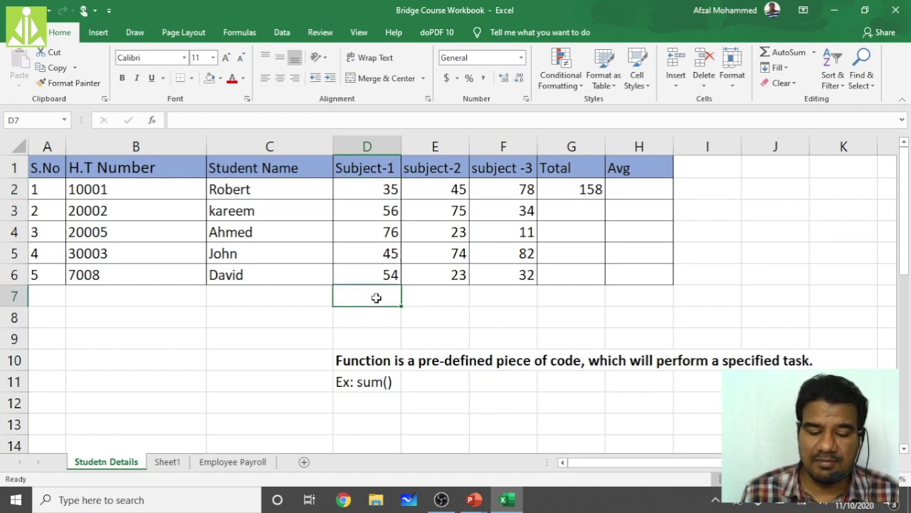
click(395, 190)
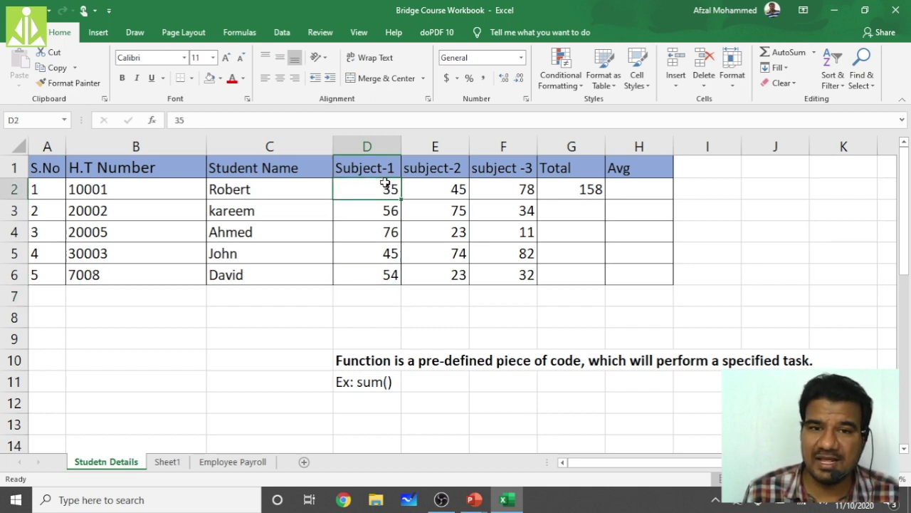
text(D2)
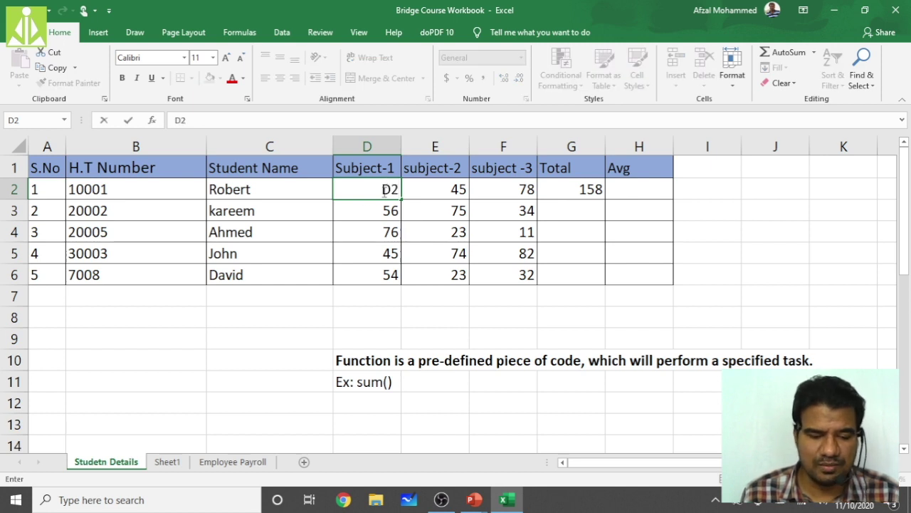
key(ctrl+z)
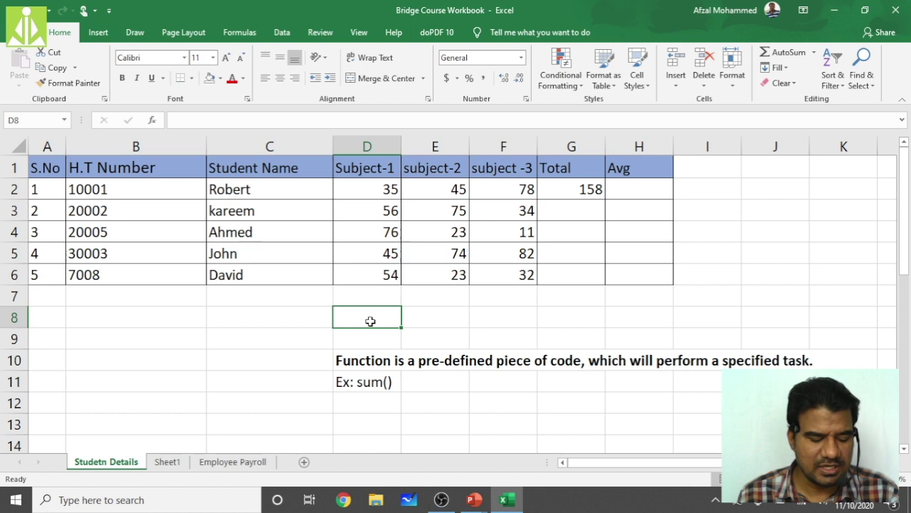
Step: Write the Subject-1 marks range as the text D2:D6 in cell D8
text(D2)
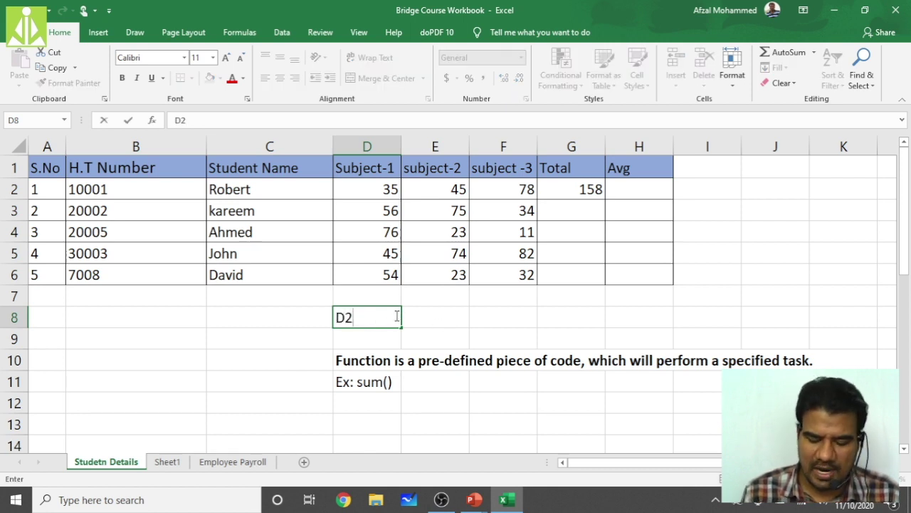
text(:D)
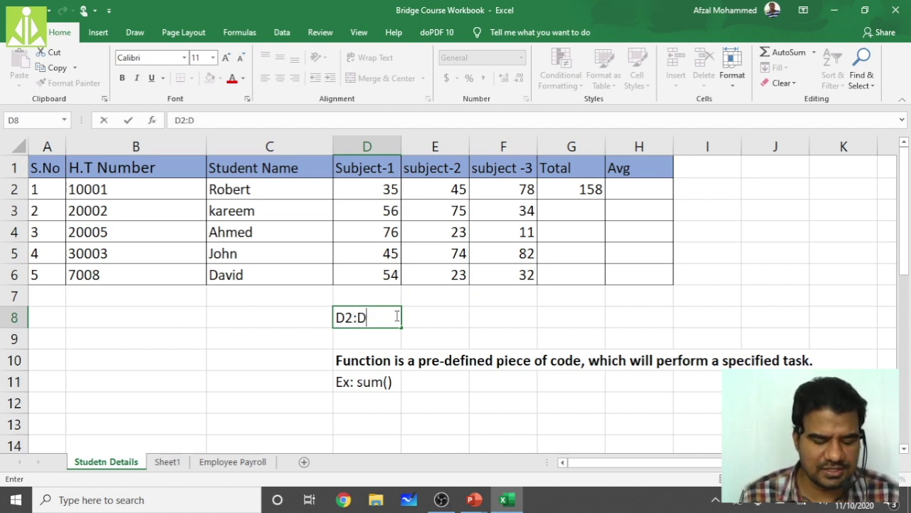
text(6)
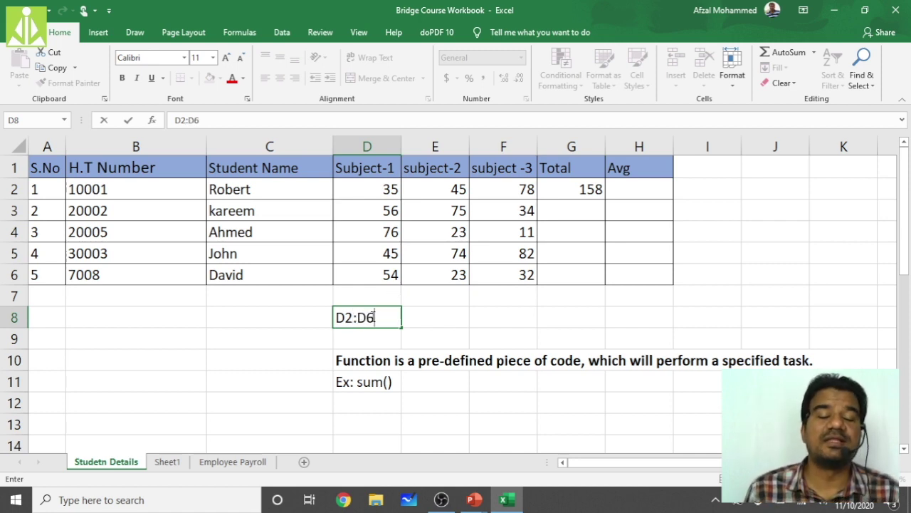
key(Return)
click(370, 316)
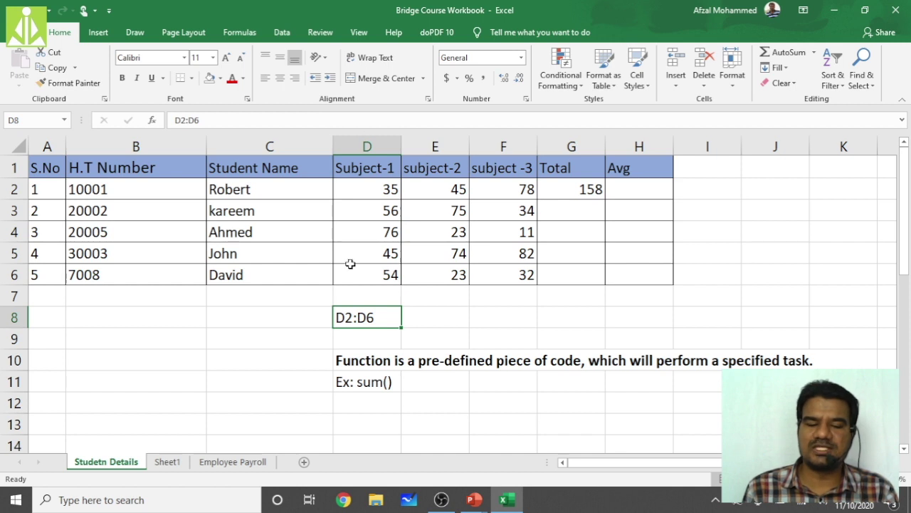
Step: Total the Subject-1 marks in D7 with the formula =sum(D2:D6) and clear the range note from D8
click(389, 294)
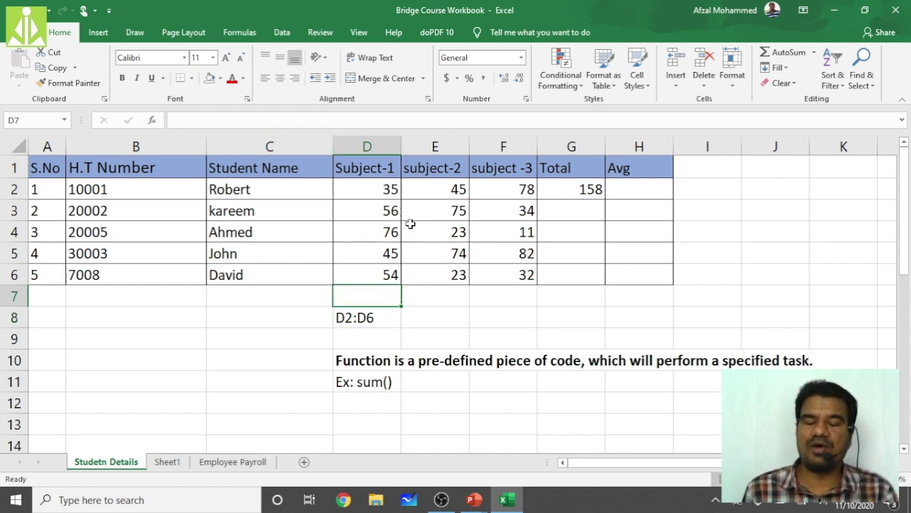
click(247, 118)
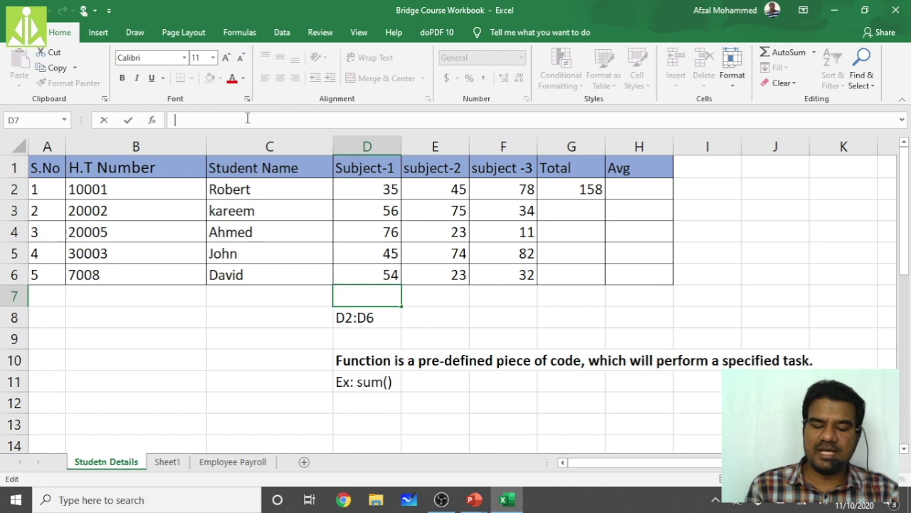
text(=)
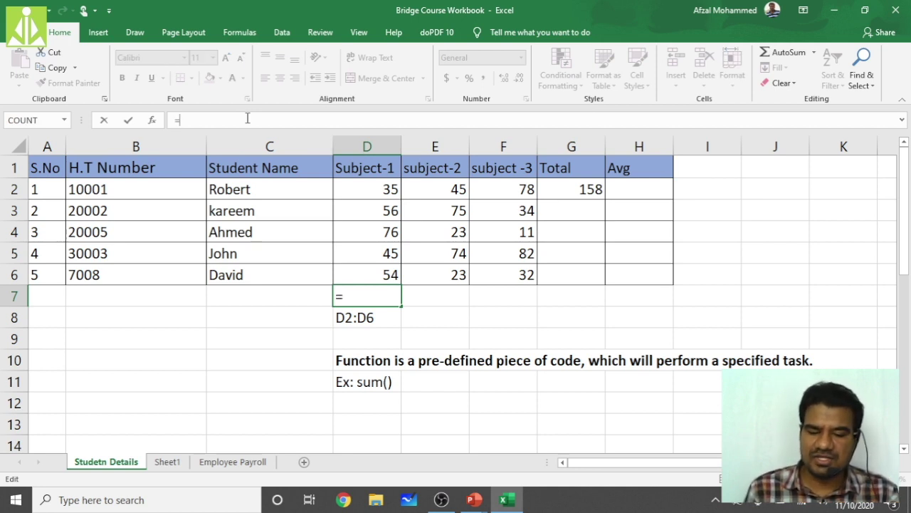
text(sum)
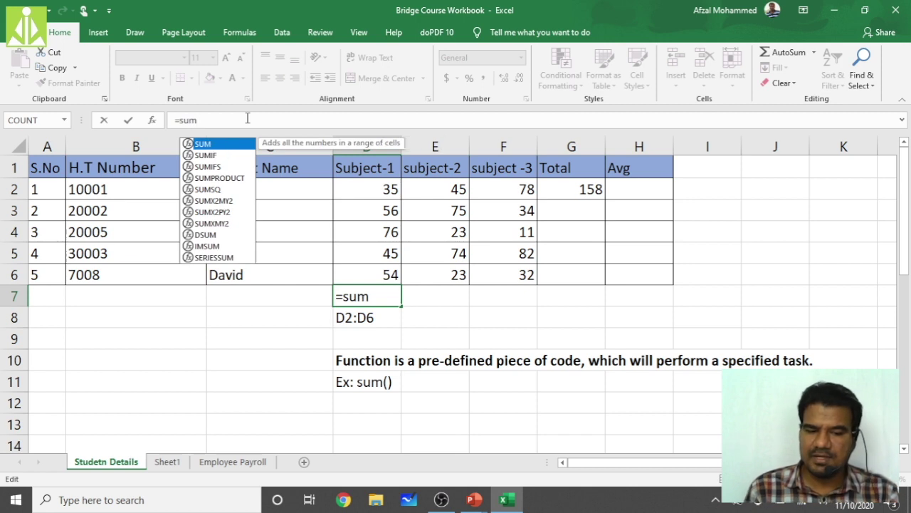
text(()
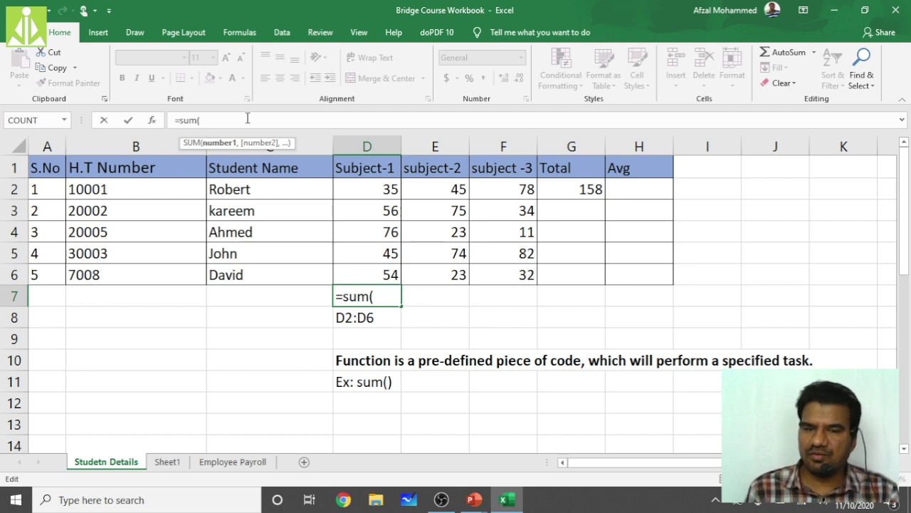
text(D)
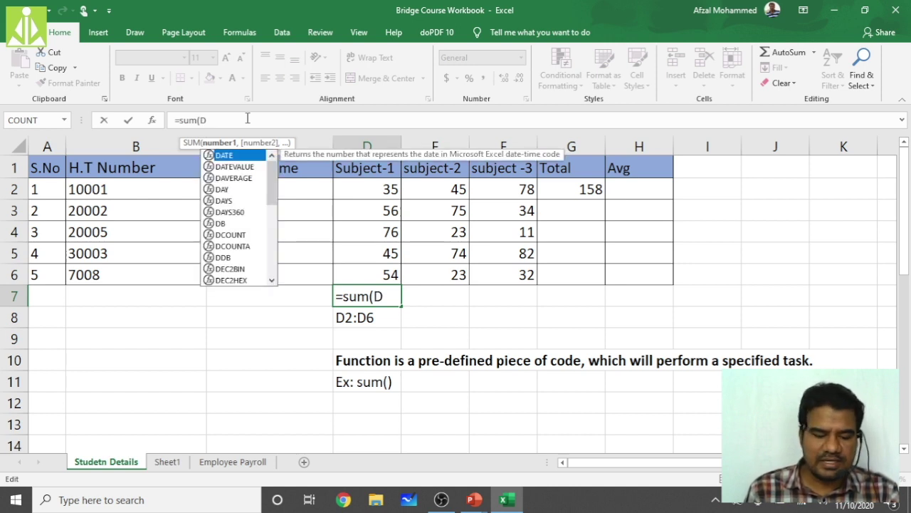
text(2)
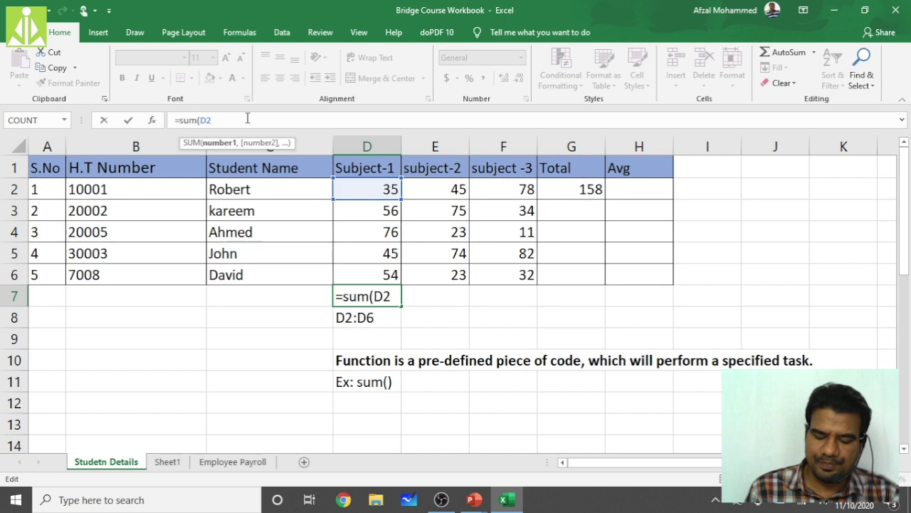
text(:)
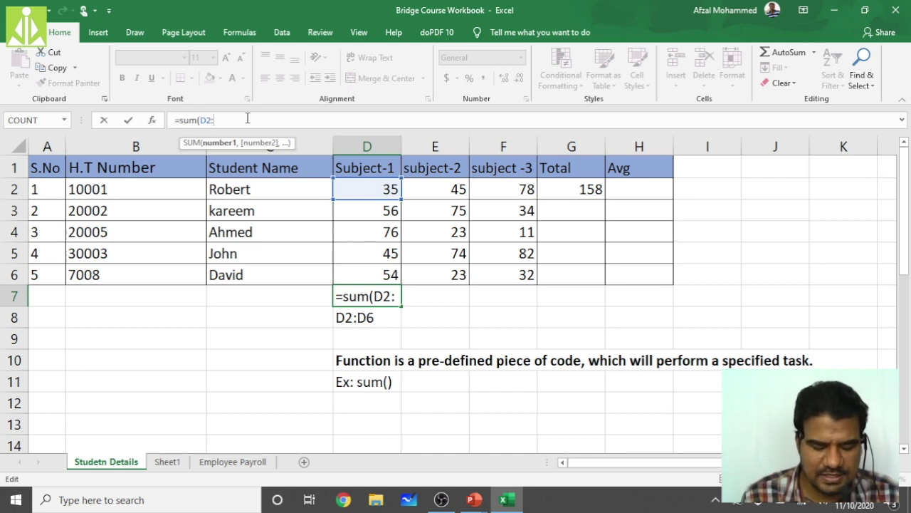
text(D)
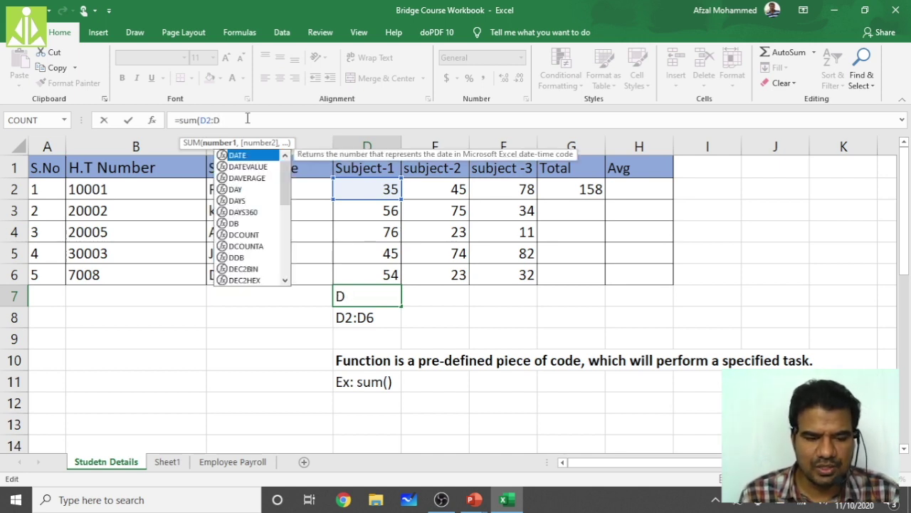
text(6))
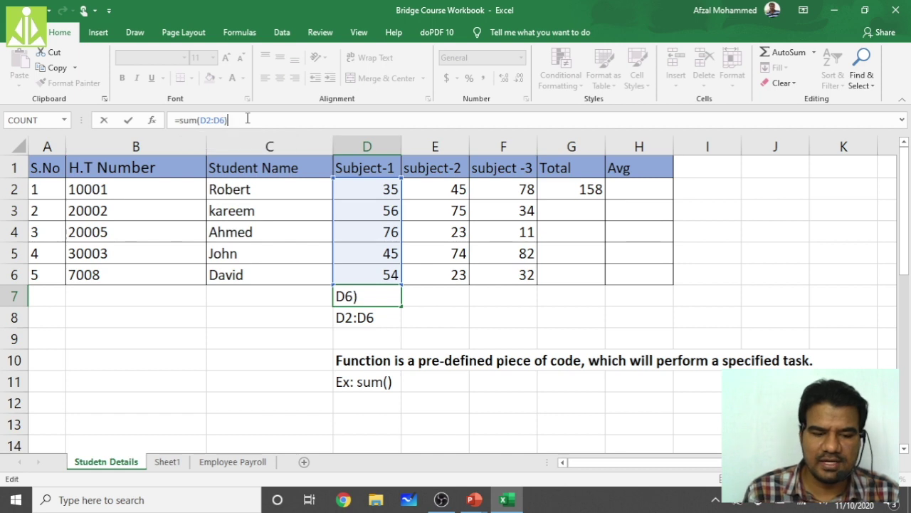
key(Return)
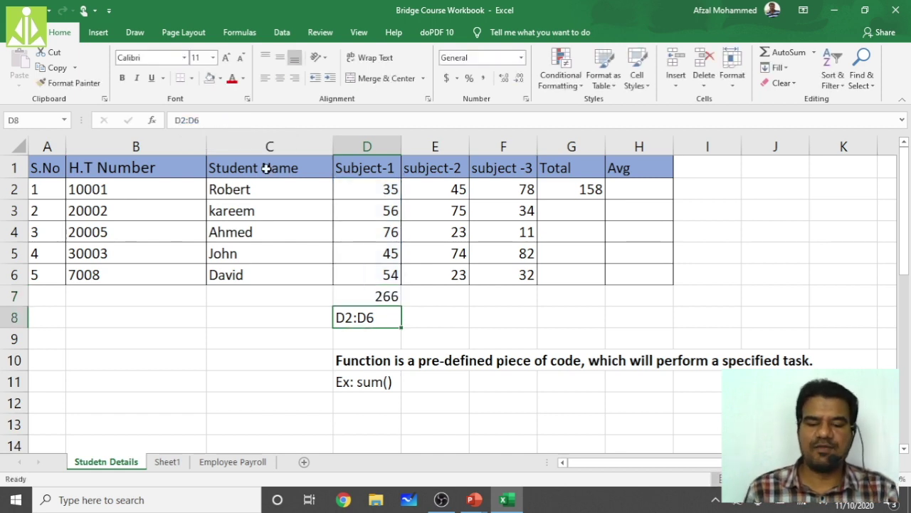
key(Delete)
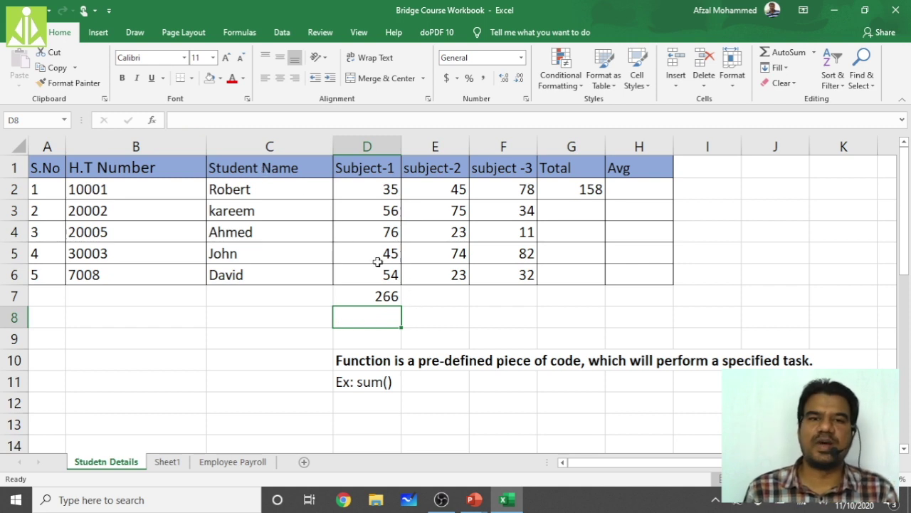
Step: Examine the SUM formula in D7 and the first and last cells of its range, D2 and D6
click(380, 296)
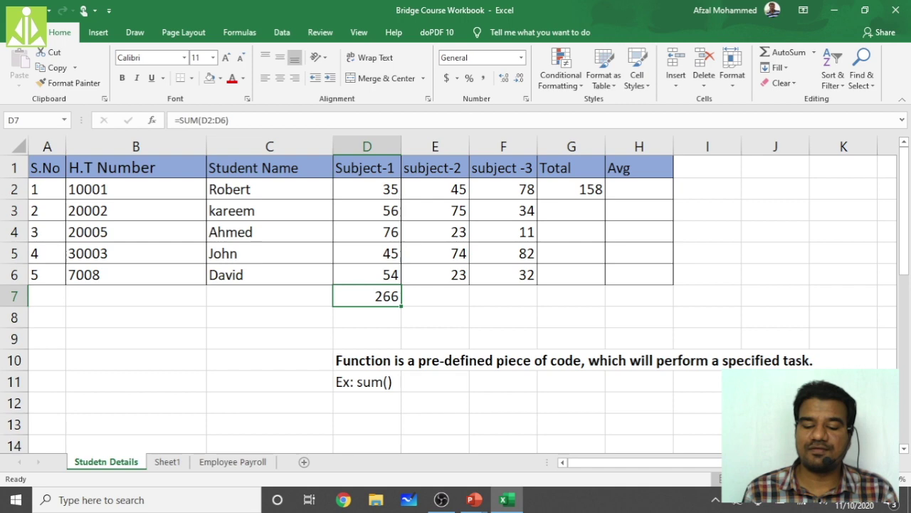
click(881, 479)
click(881, 479)
click(881, 479)
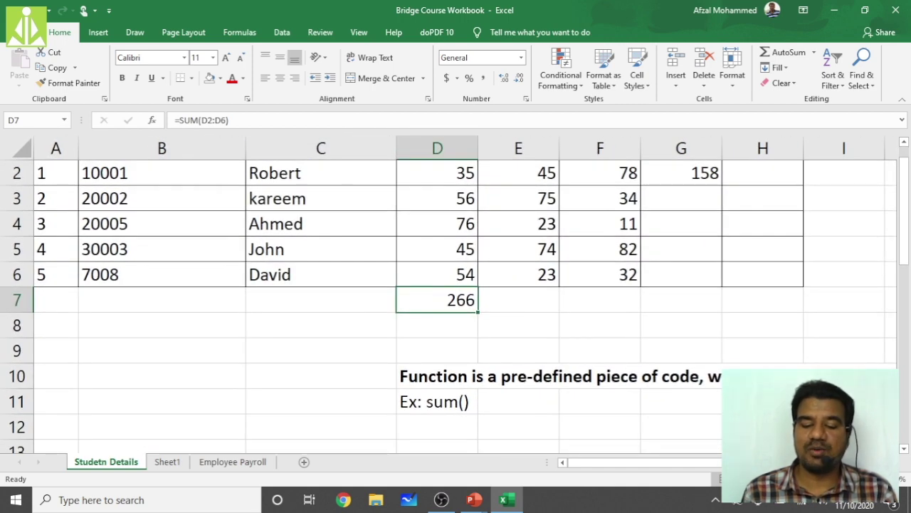
click(793, 480)
click(793, 479)
click(793, 479)
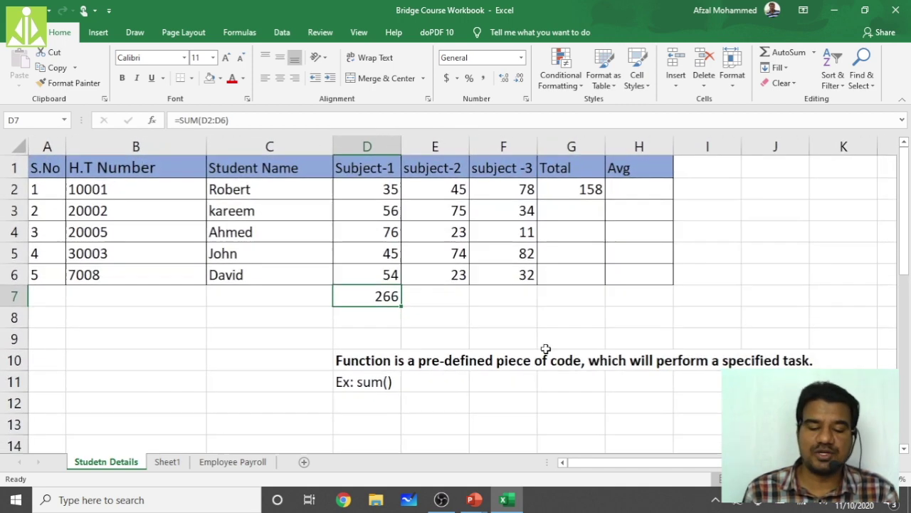
click(359, 197)
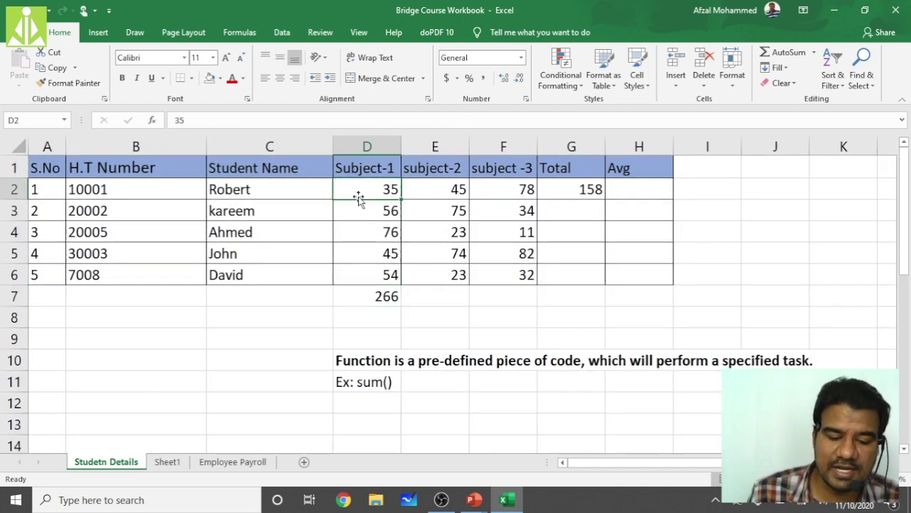
click(365, 273)
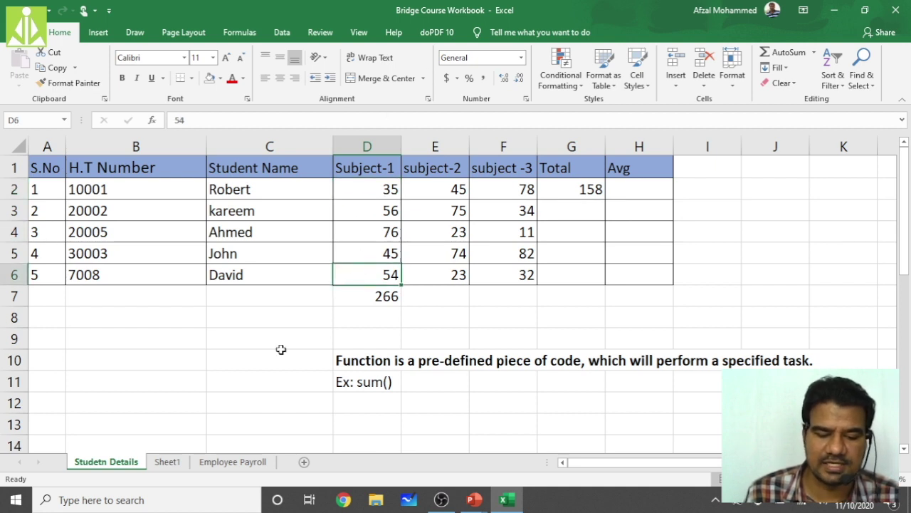
Step: Highlight the Subject-1 total in D7 with the standard orange fill and select the marks in D2:D6
click(385, 299)
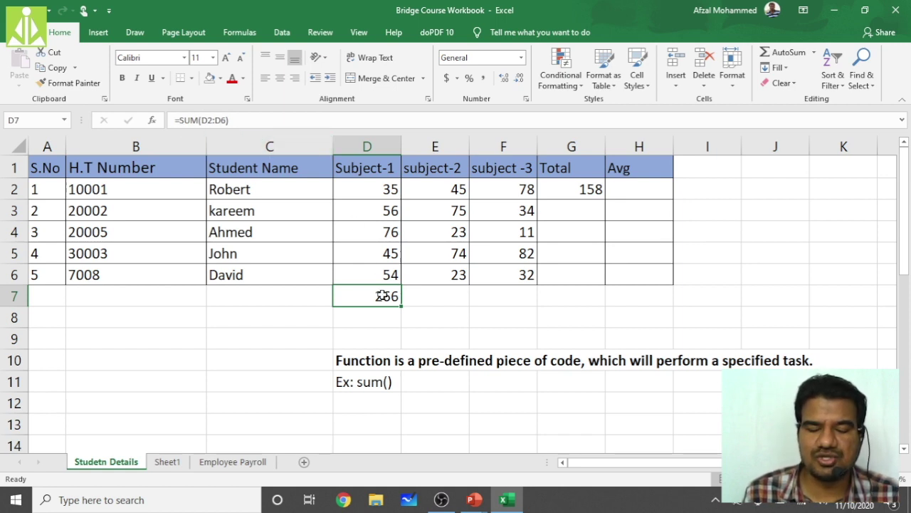
click(220, 78)
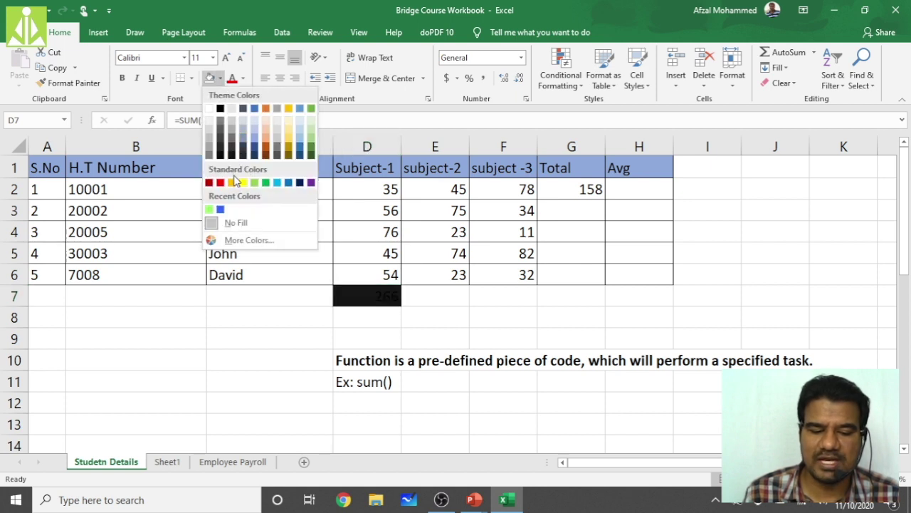
click(232, 183)
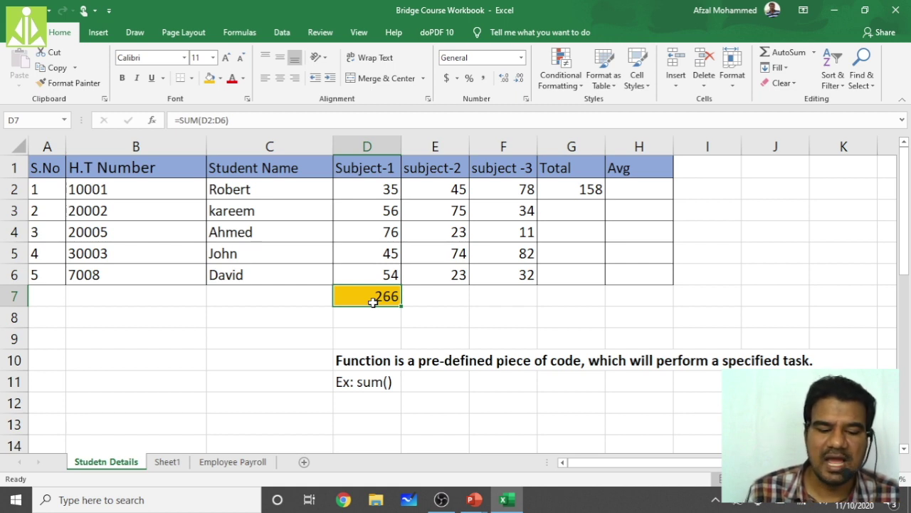
drag(385, 185, 387, 269)
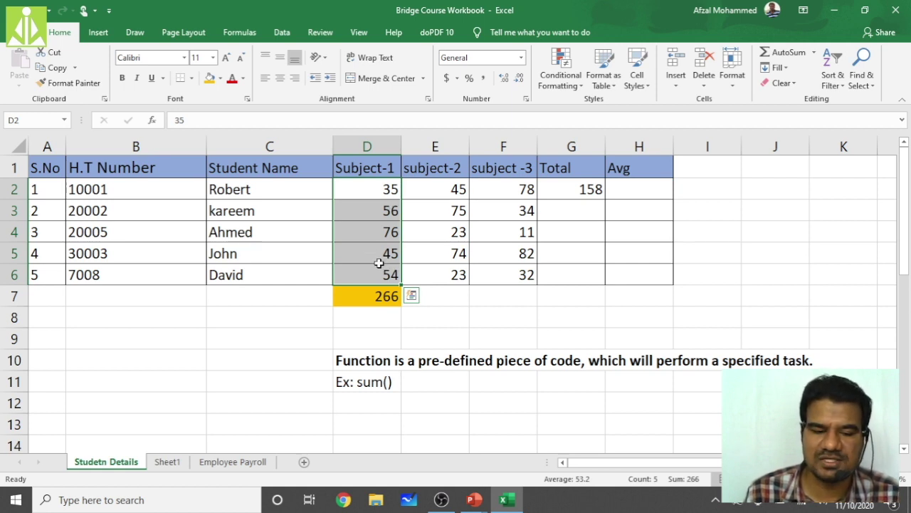
Step: Switch to the PowerPoint slide show and look through the pointer options on the Practicing Some Basic Formulae slide
click(357, 300)
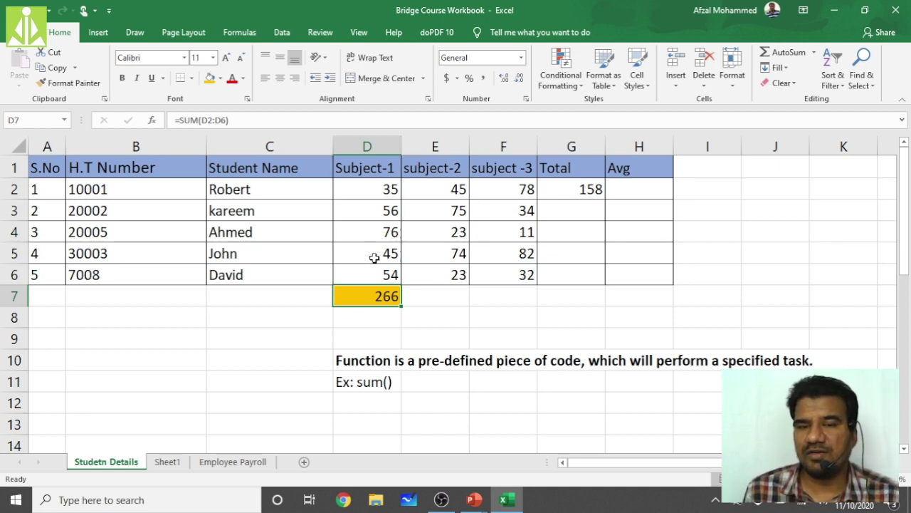
click(473, 500)
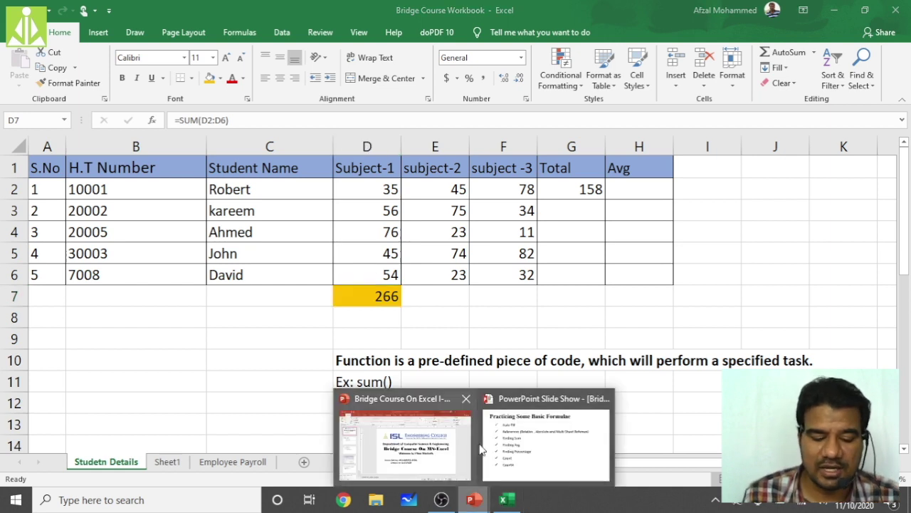
click(539, 456)
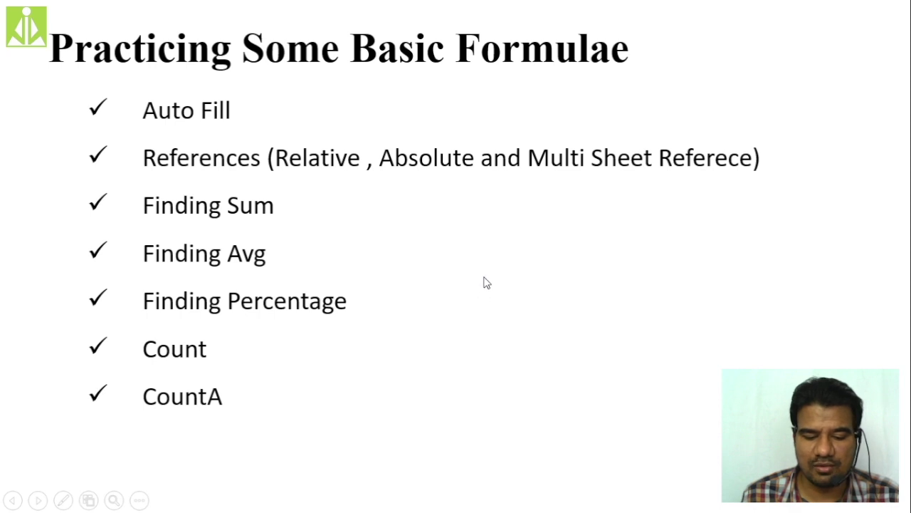
right_click(470, 315)
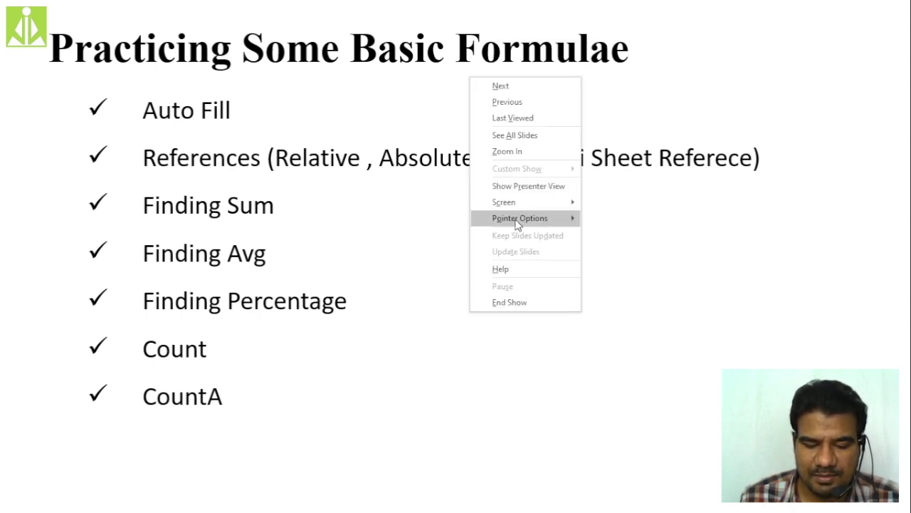
mouse_move(523, 203)
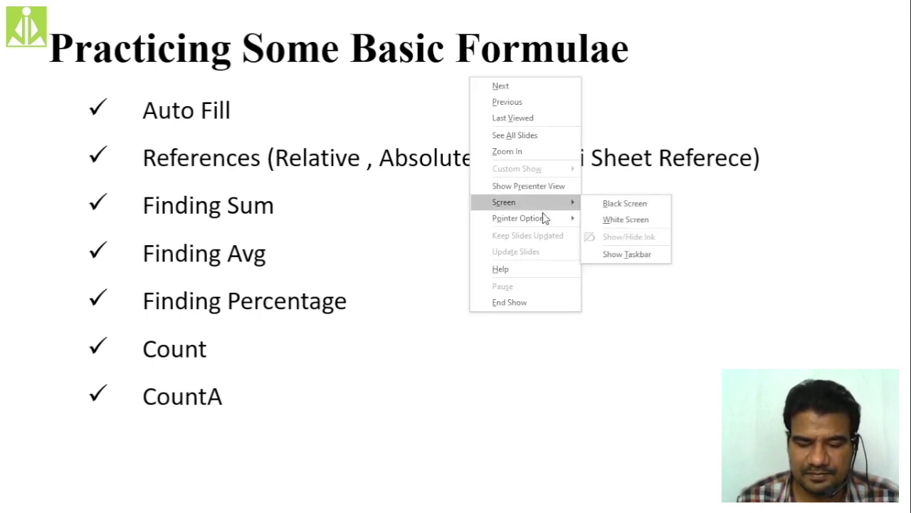
mouse_move(546, 220)
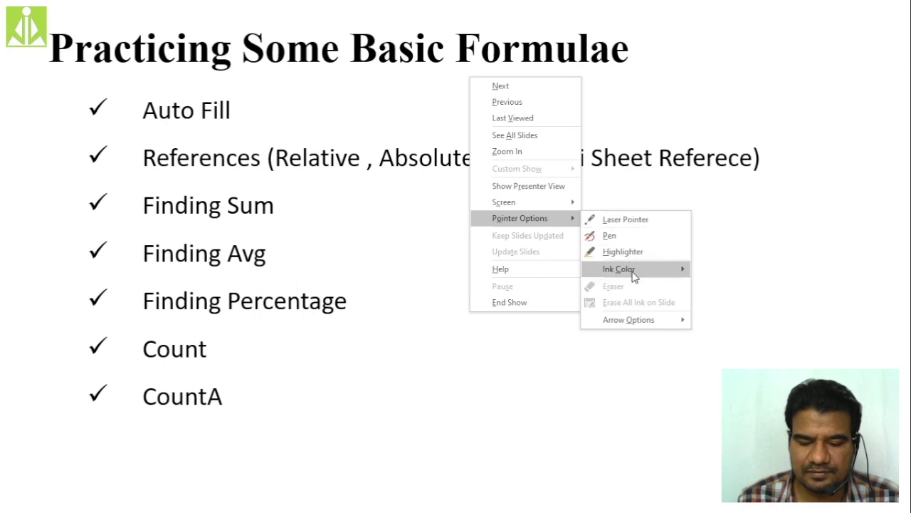
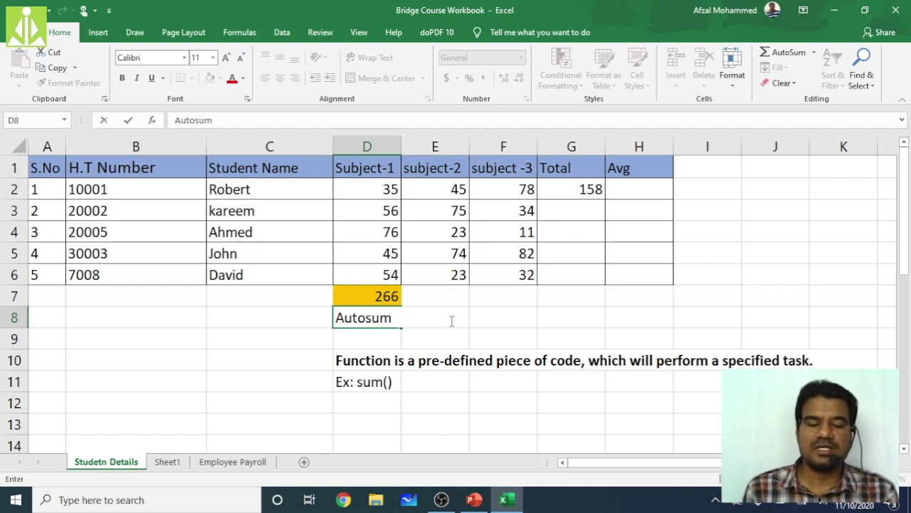
Step: Commit the Autosum note in D8 and total the subject-2 marks in E7 with the SUM function
click(449, 292)
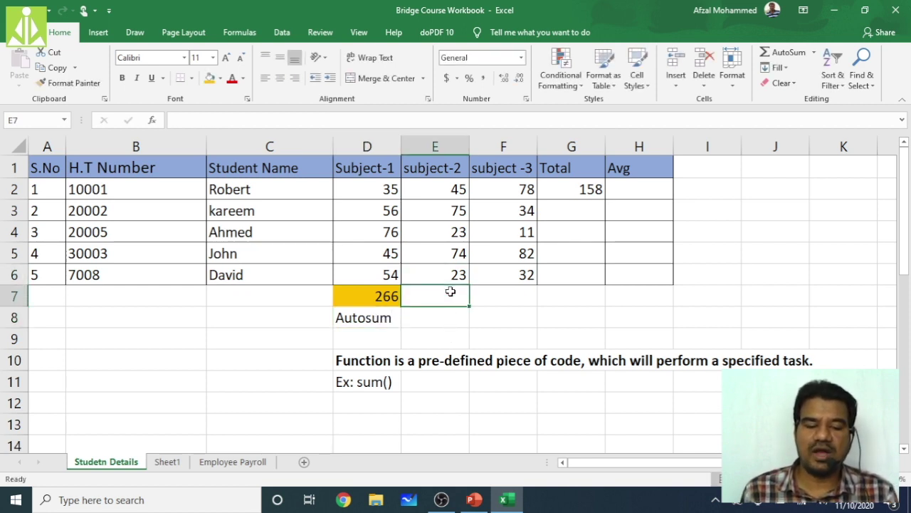
click(369, 123)
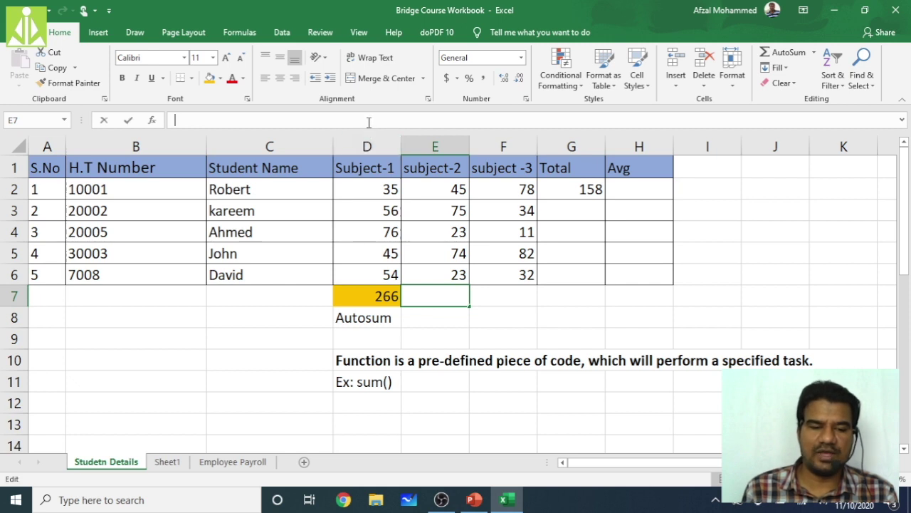
text(=sum)
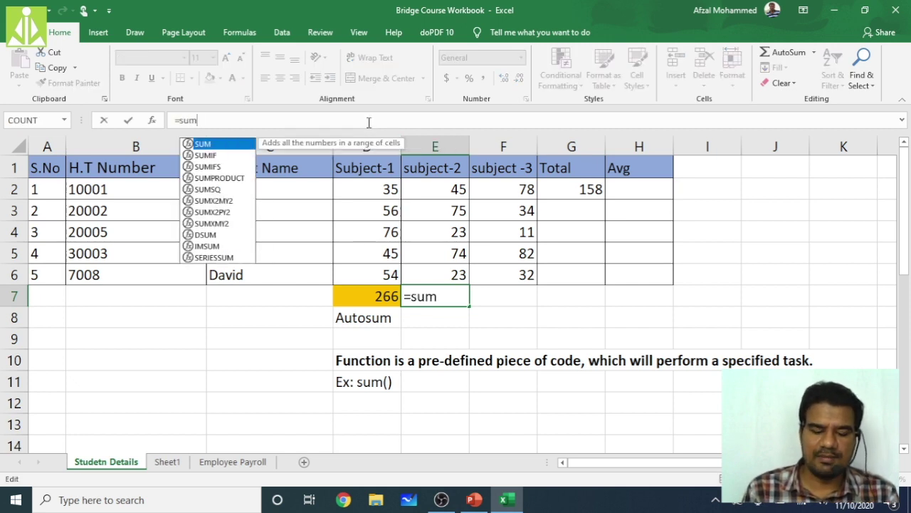
text(()
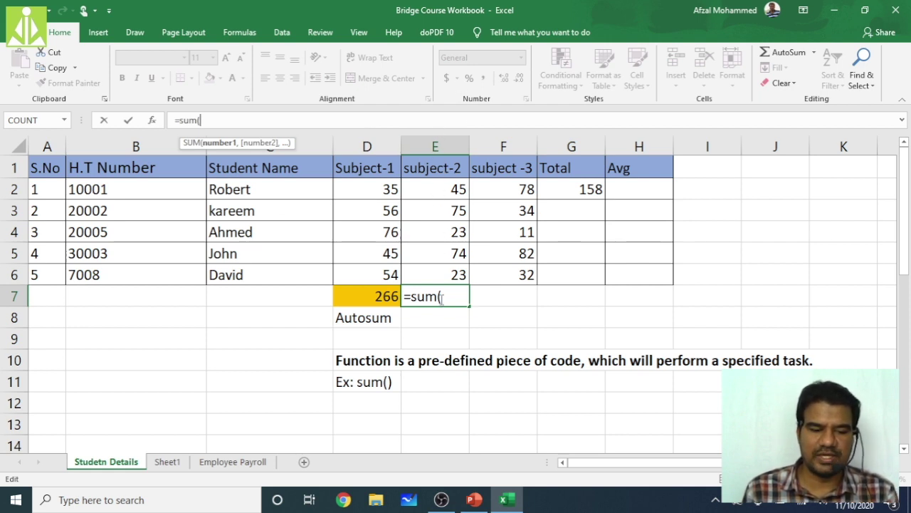
text(E)
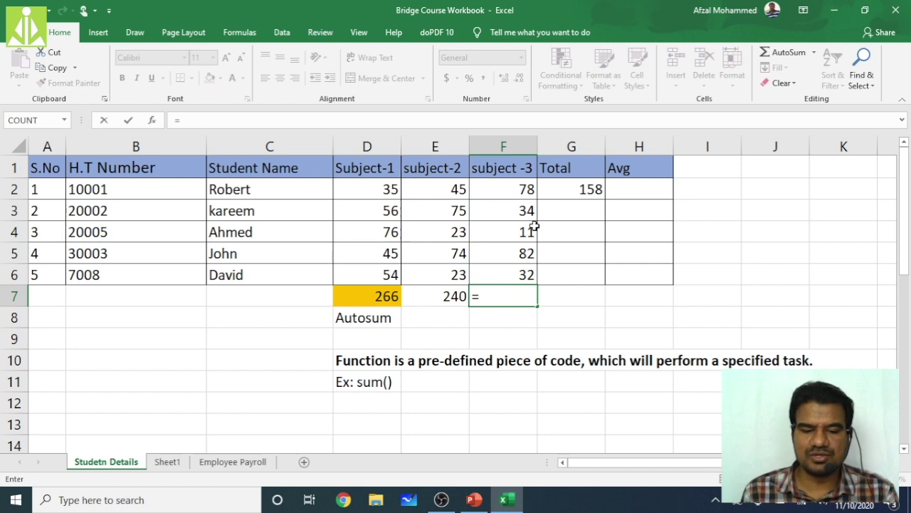
Step: Total the subject-3 marks in F7 with the addition formula =F2+F3+F4+F5+F6
click(522, 186)
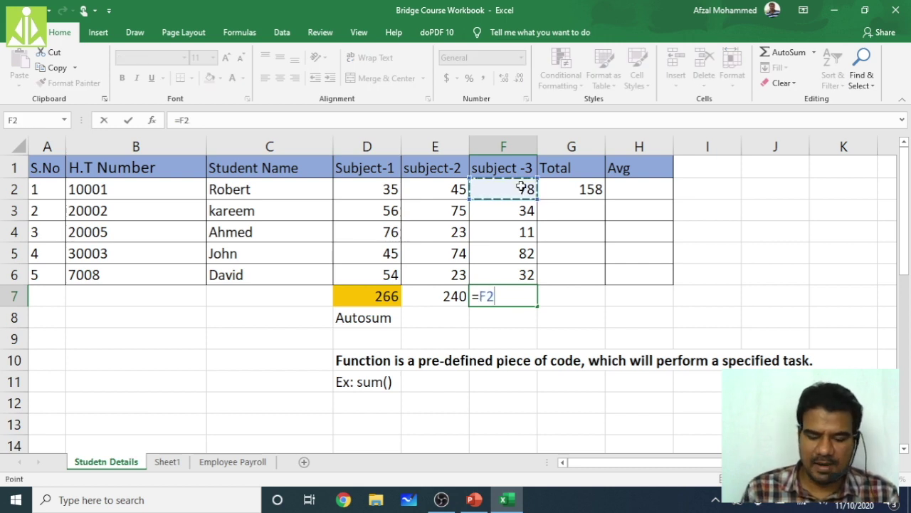
text(+)
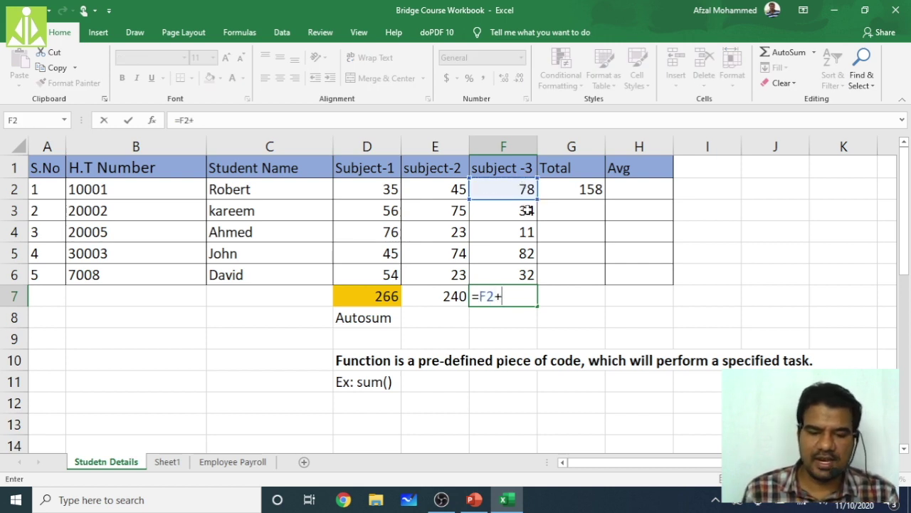
click(525, 210)
text(+)
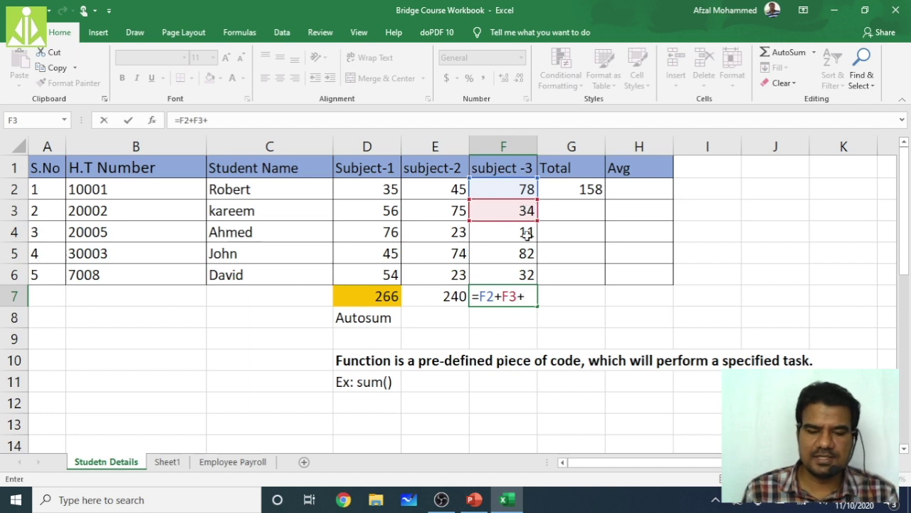
click(525, 233)
text(+)
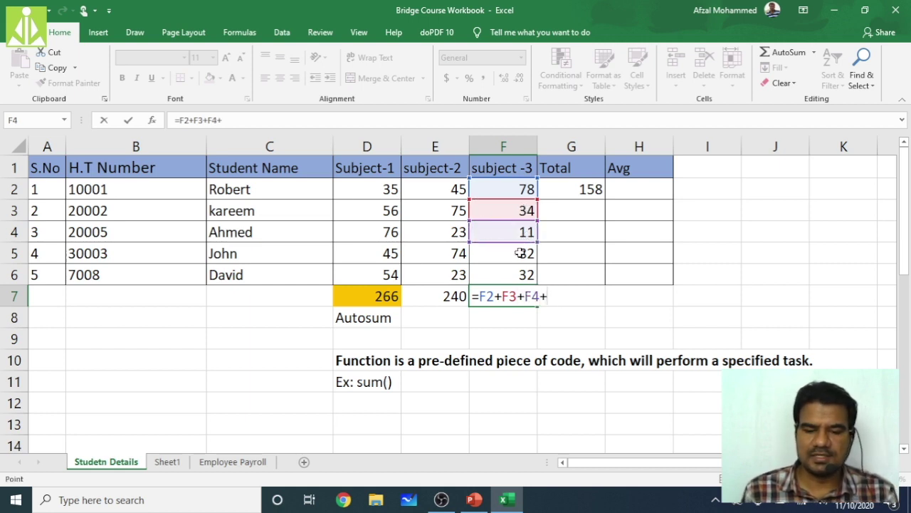
click(521, 253)
text(+)
click(524, 274)
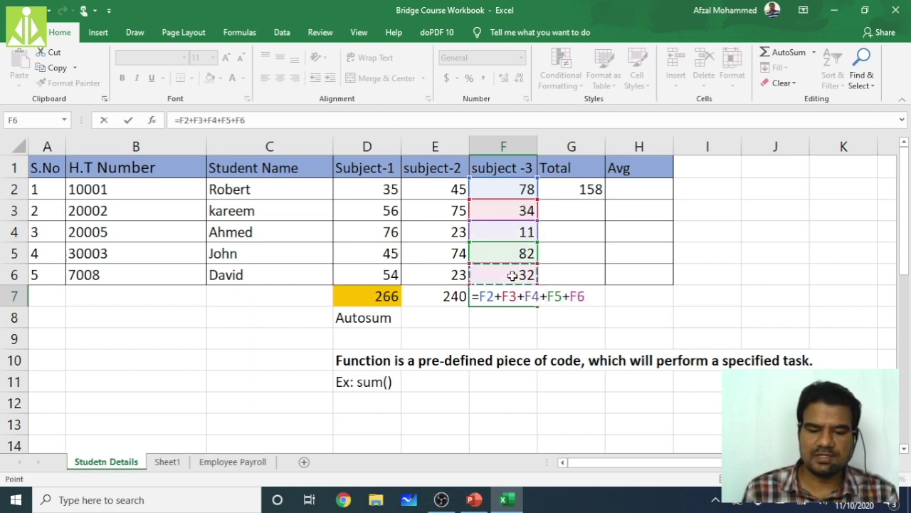
key(Return)
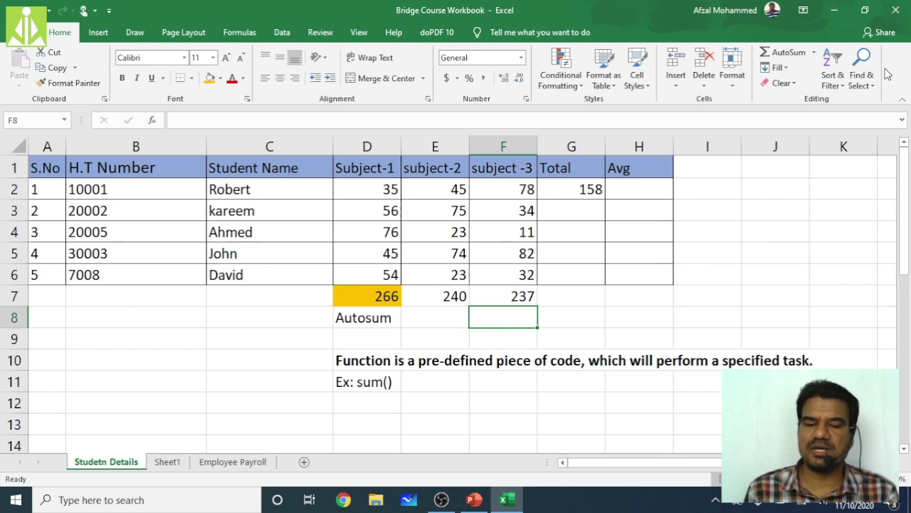
Step: Total the second student's marks in D3:F3 into the Total column with AutoSum
click(372, 215)
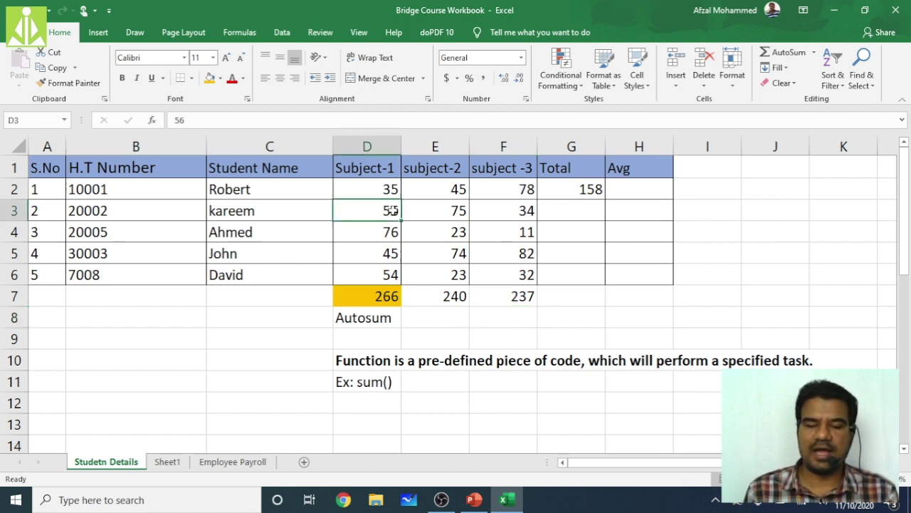
drag(371, 215, 511, 209)
click(785, 53)
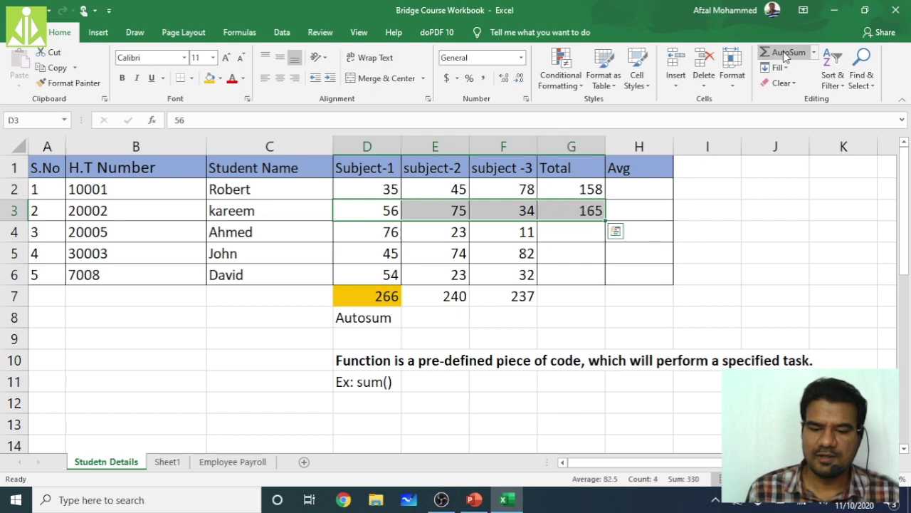
Step: Total the fourth student's marks in D5:F5 with AutoSum and review the formulas in G5 and F7
drag(382, 253, 513, 258)
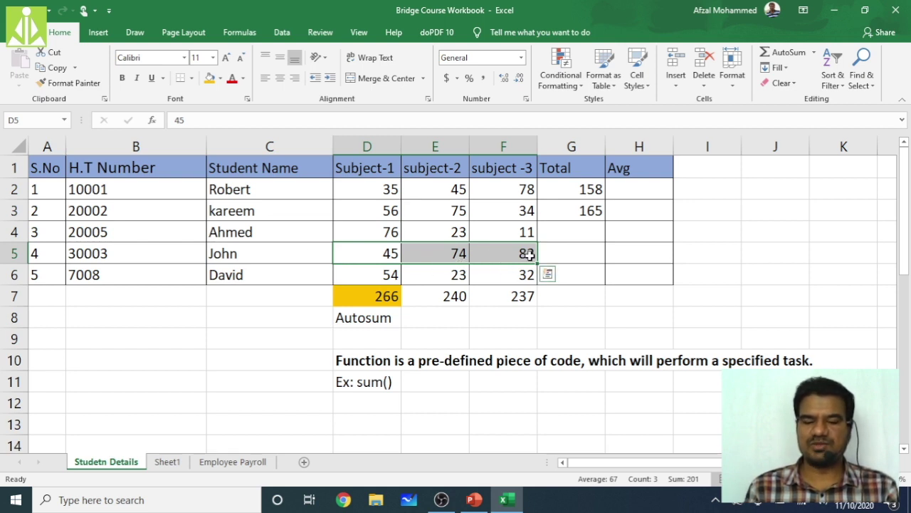
click(781, 54)
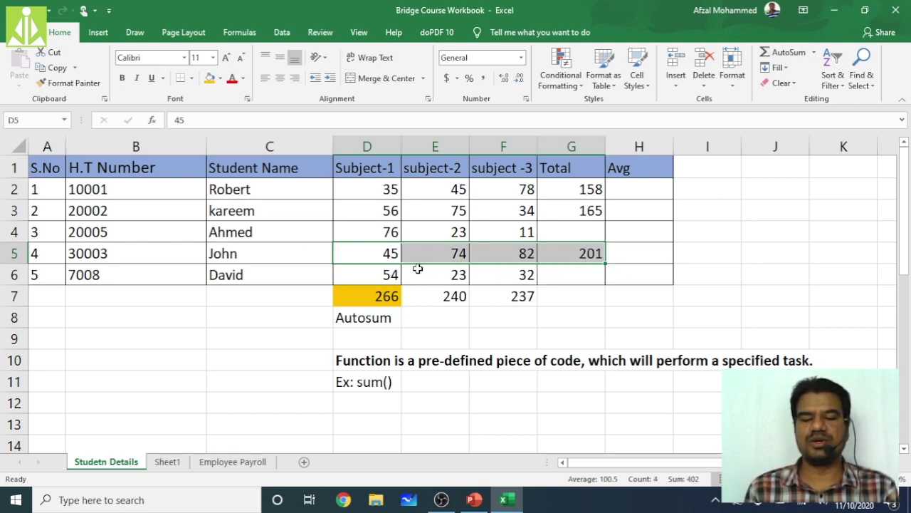
click(581, 319)
click(582, 259)
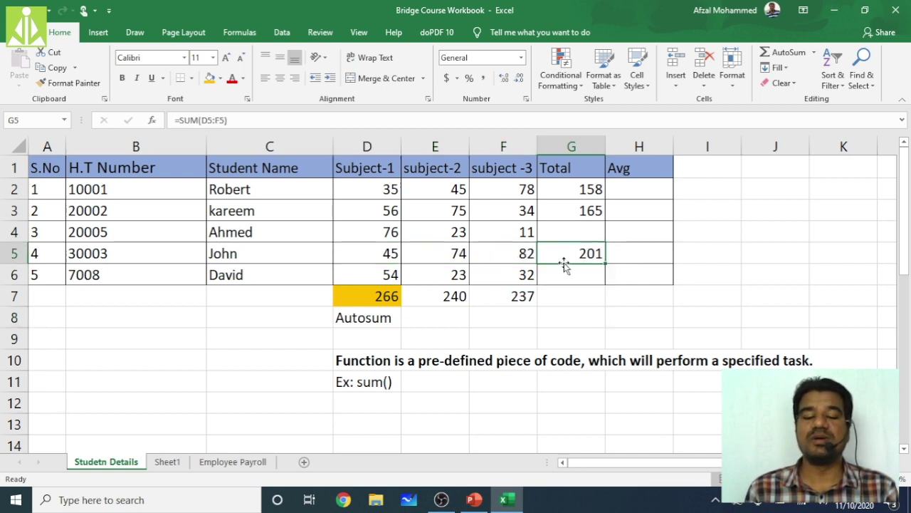
click(494, 297)
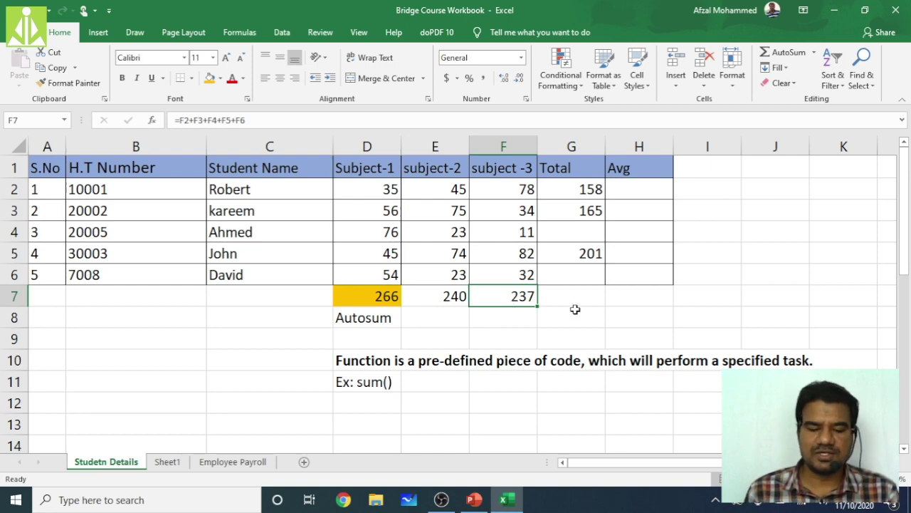
Step: Switch to PowerPoint and view the Practicing Some Basic Formulae topics in the slide show, ending back in the normal editing view
click(508, 501)
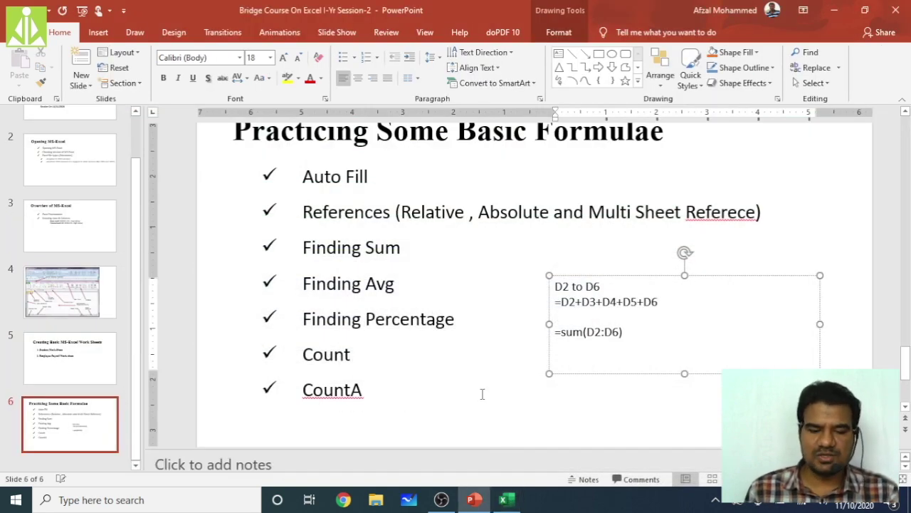
click(385, 247)
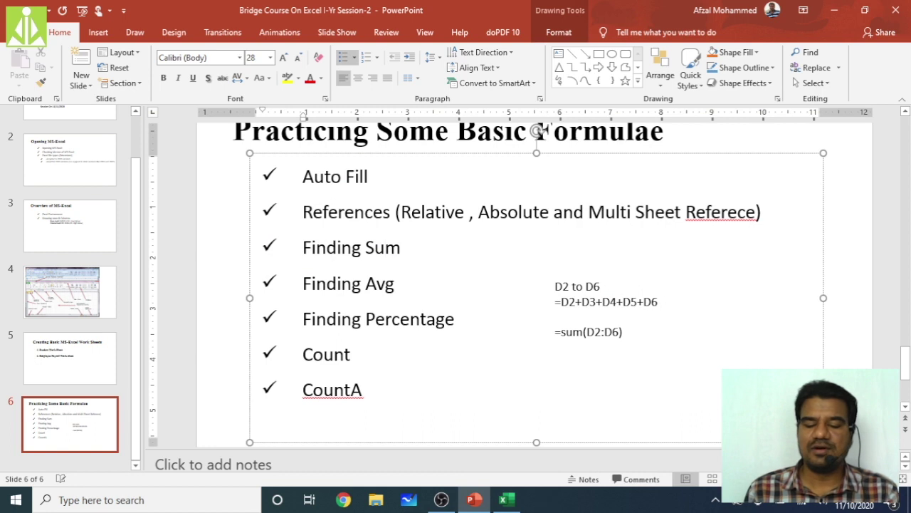
click(765, 479)
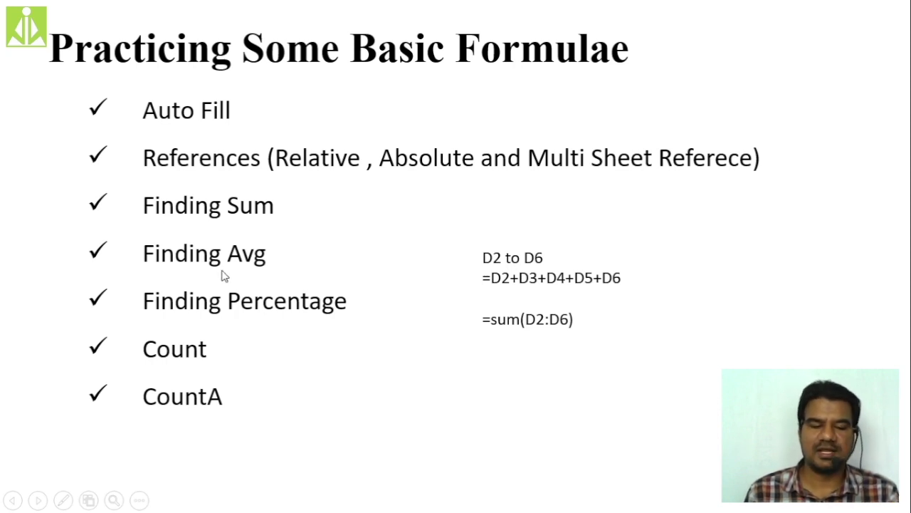
key(Escape)
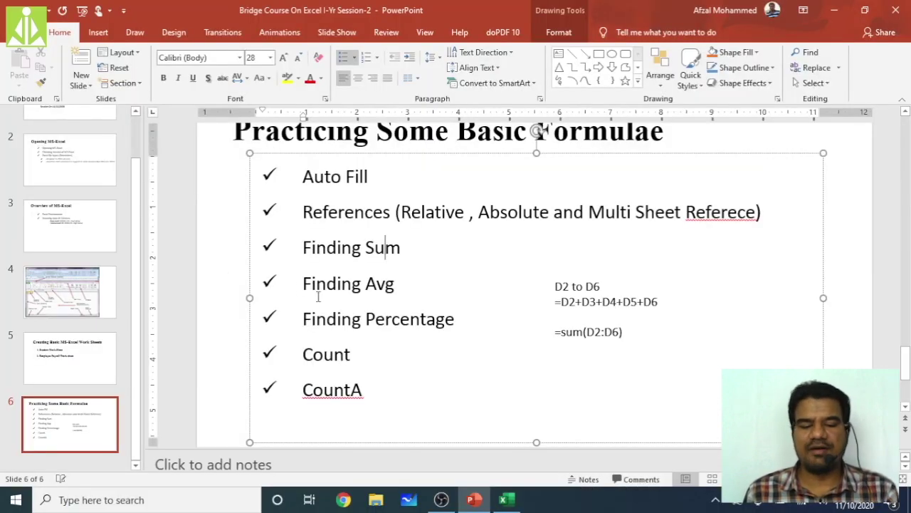
click(852, 358)
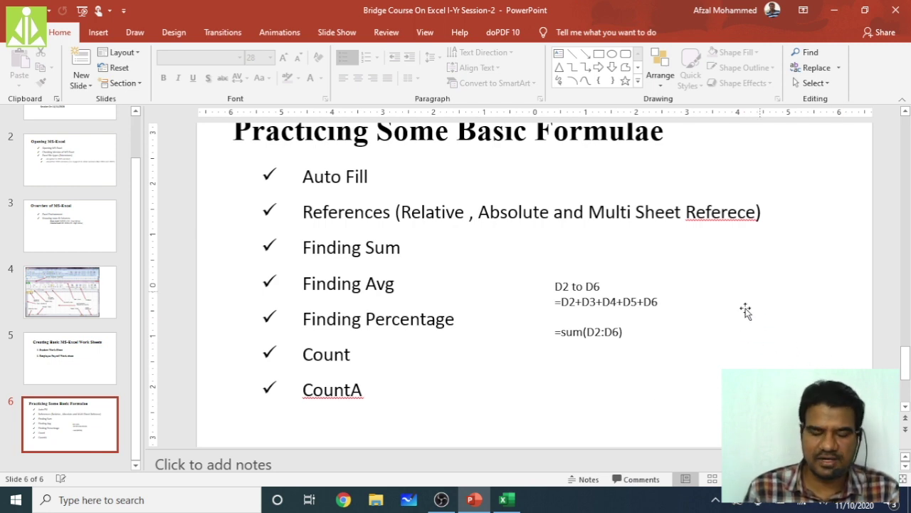
Step: Switch back to the Excel workbook and clear the Autosum note from D8
click(507, 500)
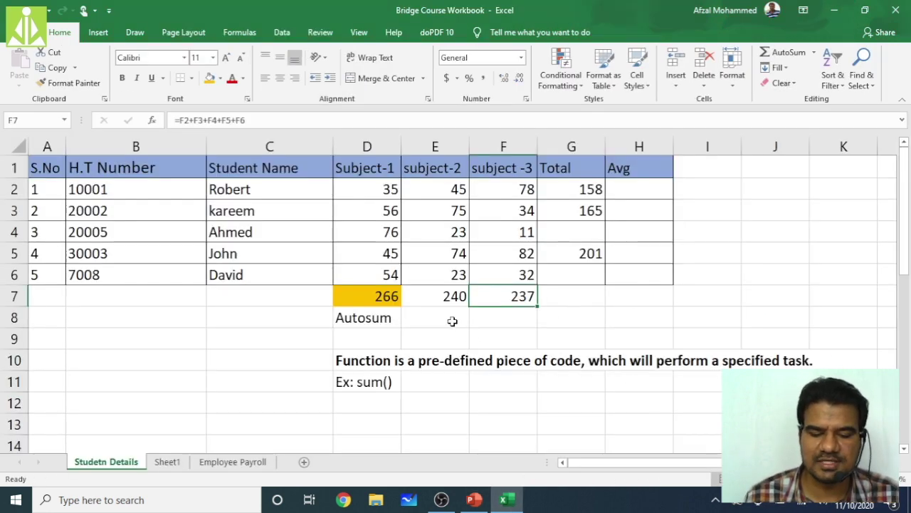
click(420, 318)
click(394, 301)
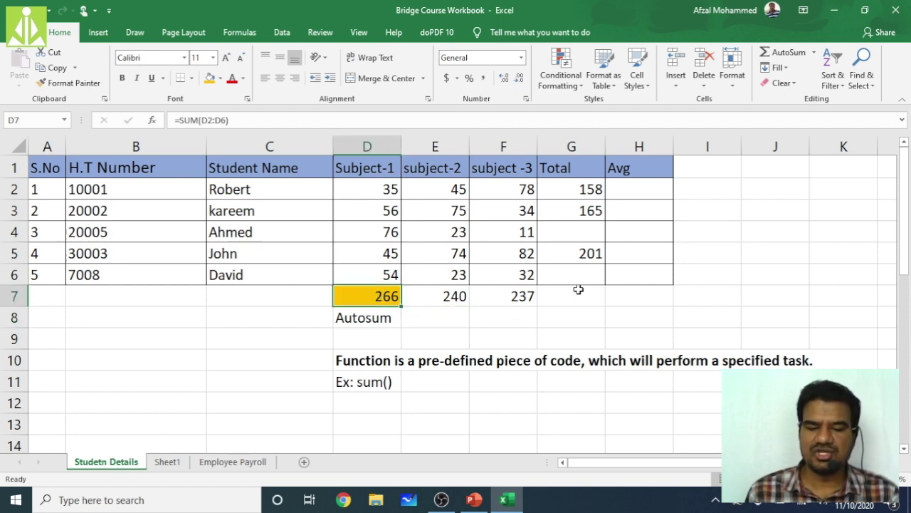
click(354, 316)
key(Delete)
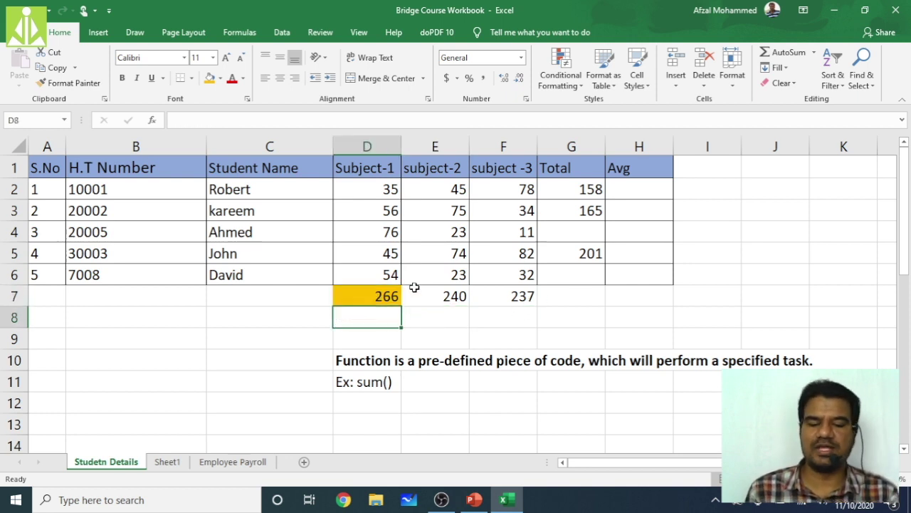
Step: Calculate the Subject-1 average in D8 by dividing the total in D7 by 6, and review the formula
click(386, 294)
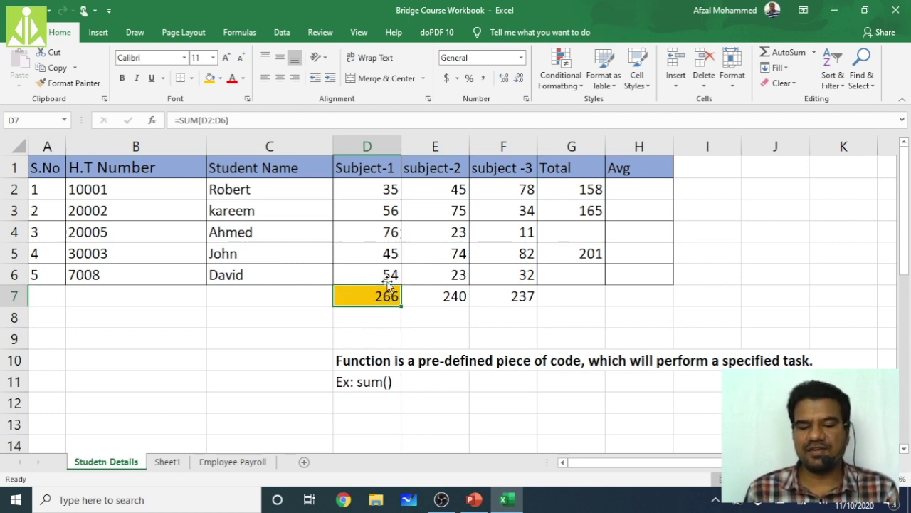
click(376, 321)
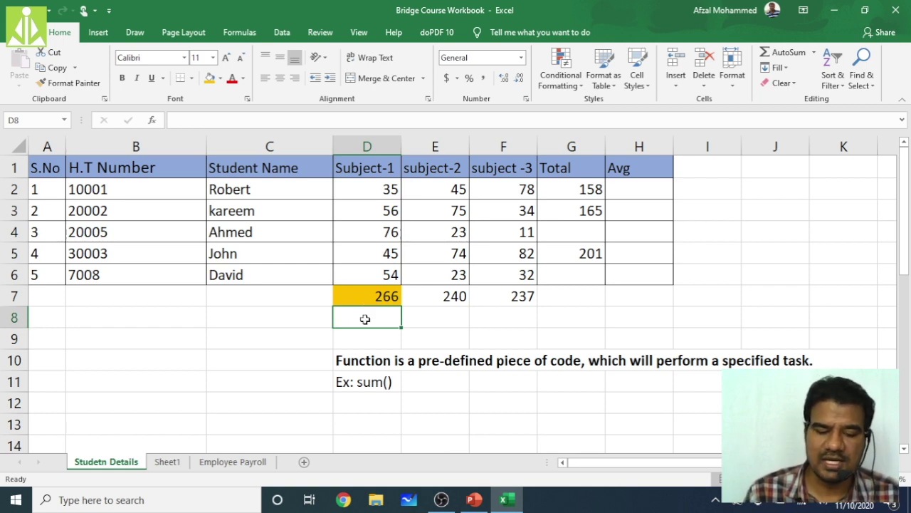
text(=)
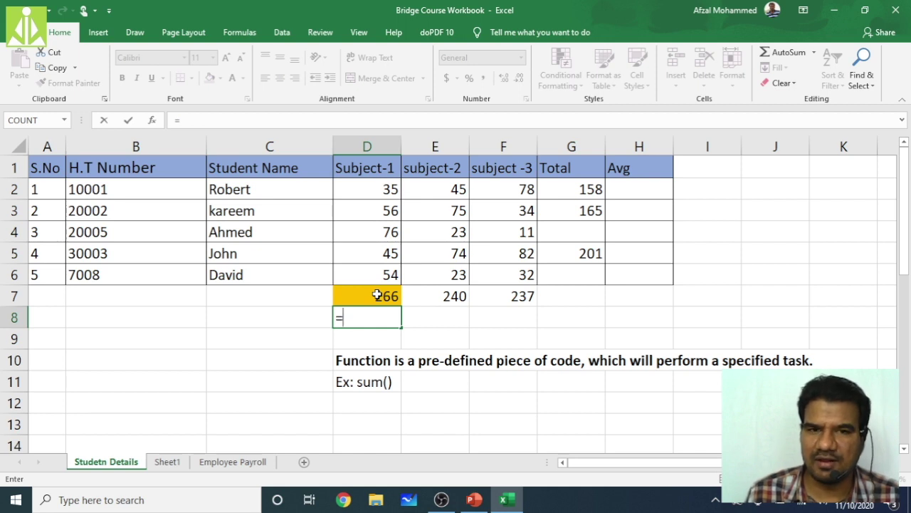
click(377, 295)
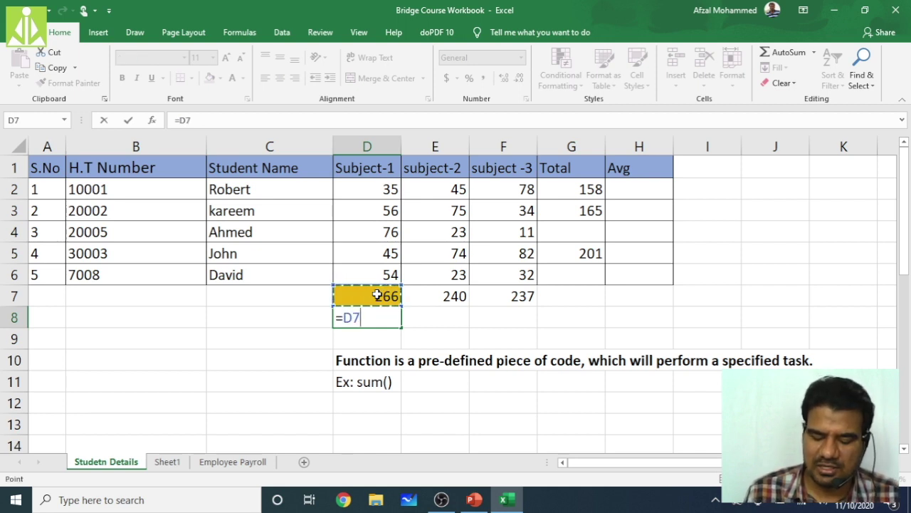
text(/6)
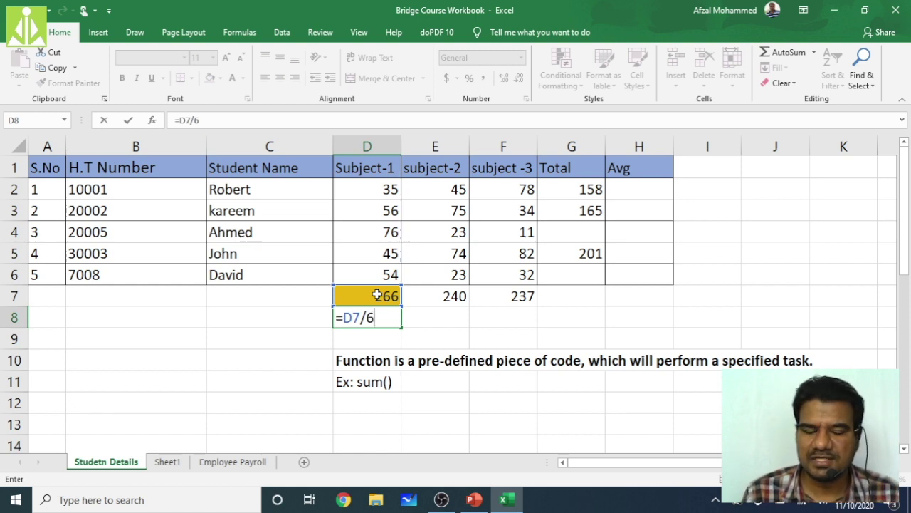
key(Return)
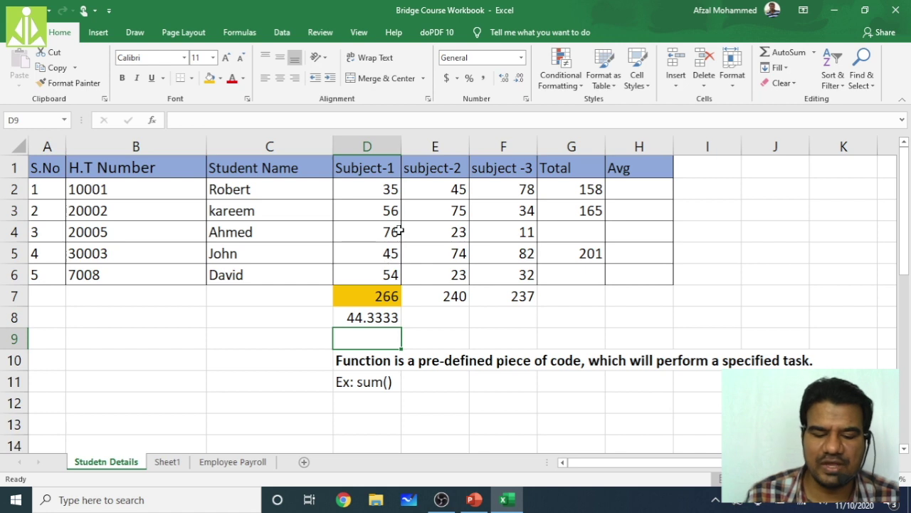
click(380, 319)
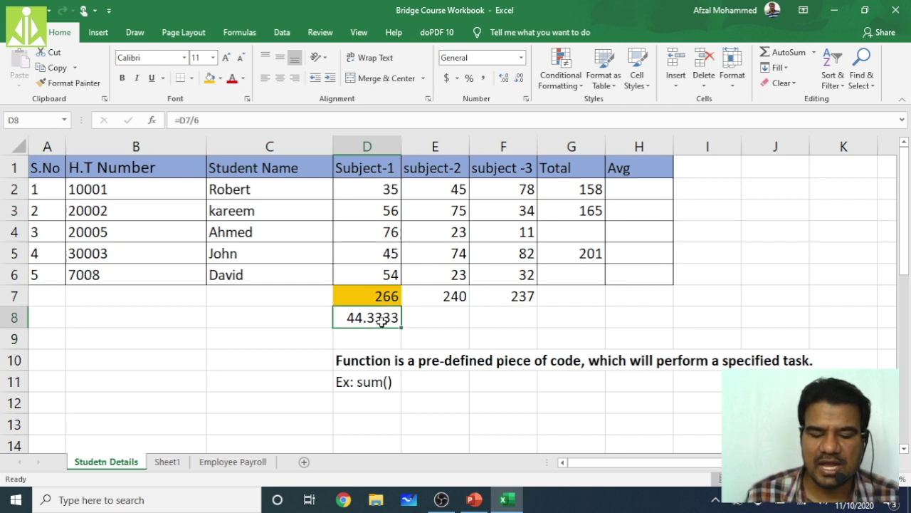
click(429, 317)
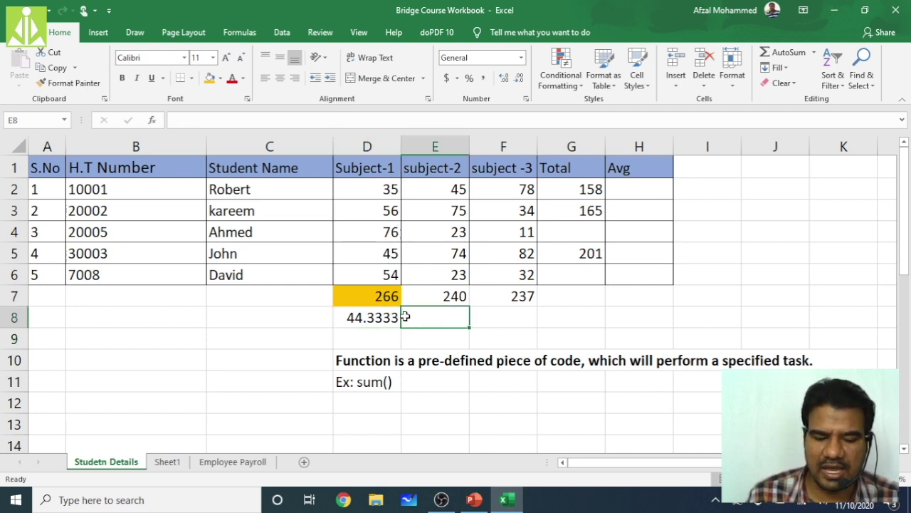
click(378, 320)
Step: Begin the subject-2 average formula in E8 with a reference to the column total in E7
click(446, 318)
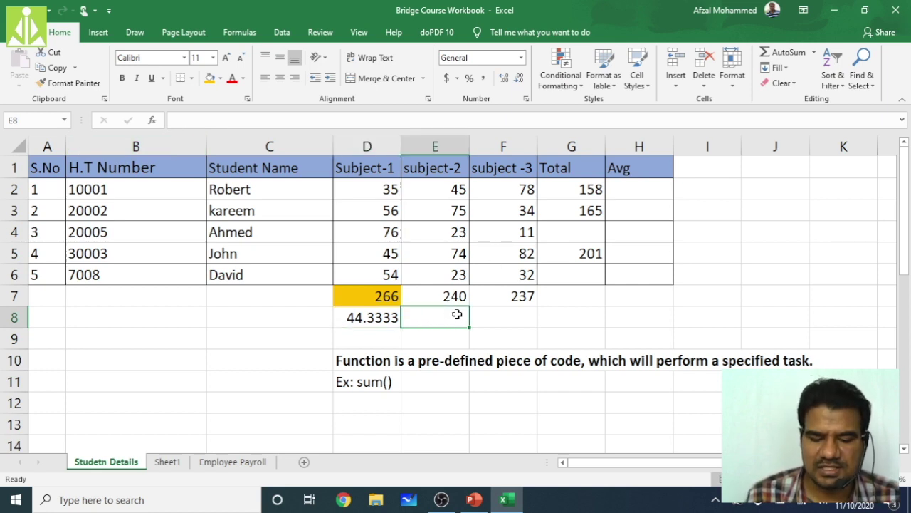
double_click(455, 315)
text(=)
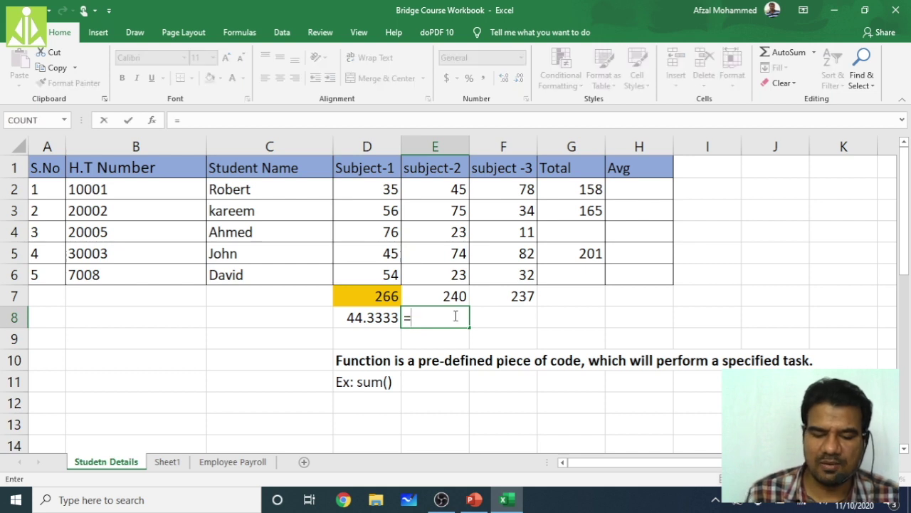
click(455, 296)
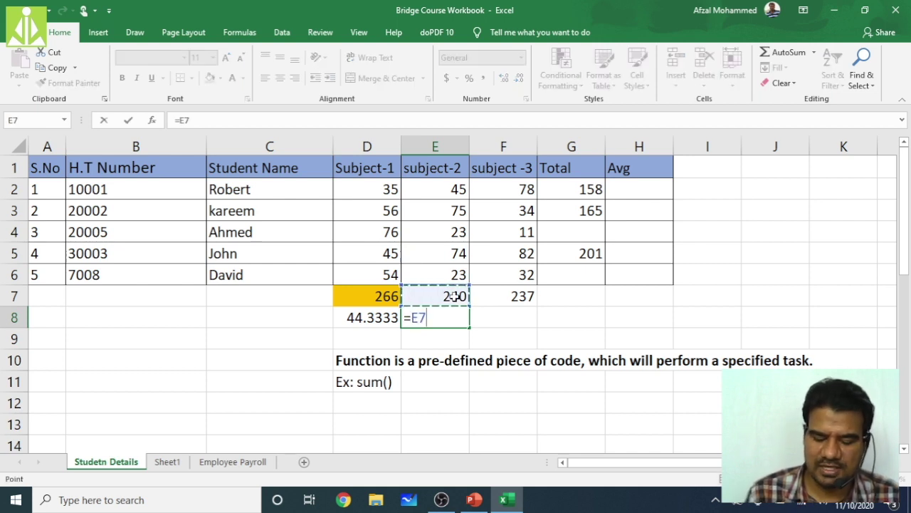
Step: Complete the subject-2 average formula in E8 by dividing the total in E7 by 6
text(/6)
key(Return)
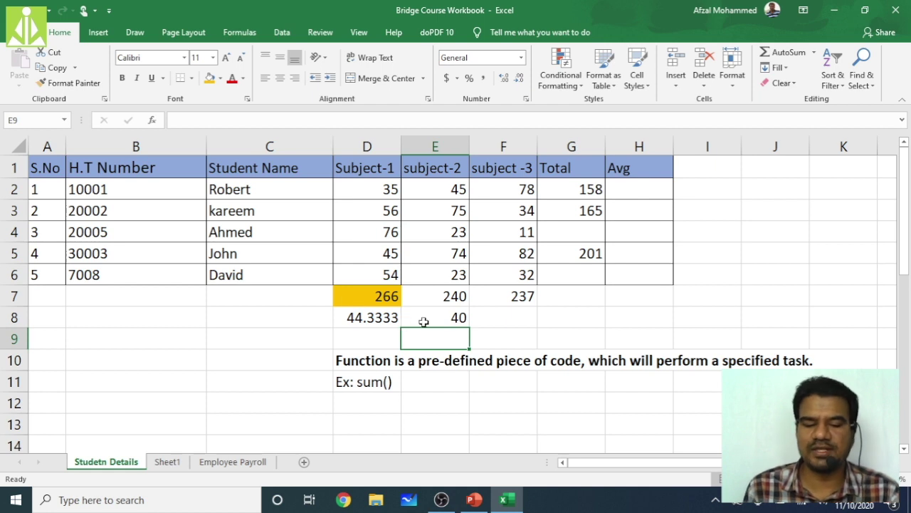
Step: Calculate the first student's average in H2 by dividing the total in G2 by 3
click(640, 183)
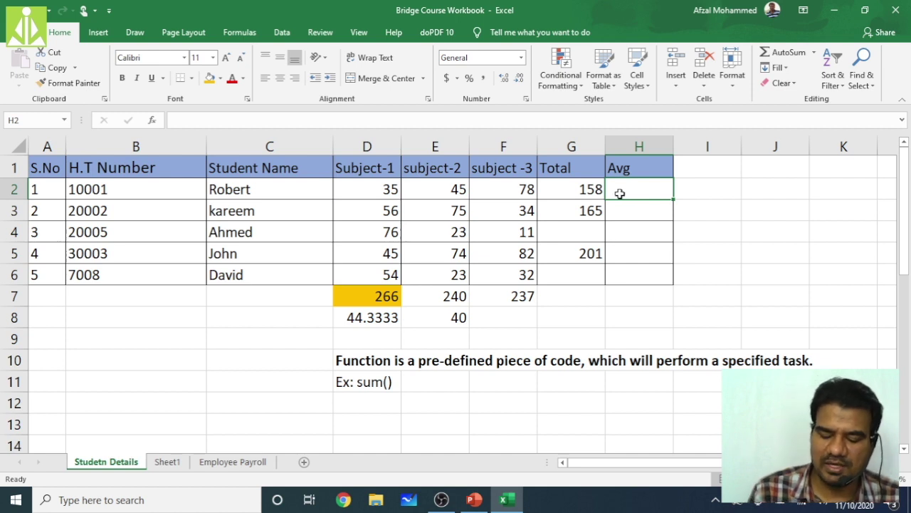
text(=)
click(579, 190)
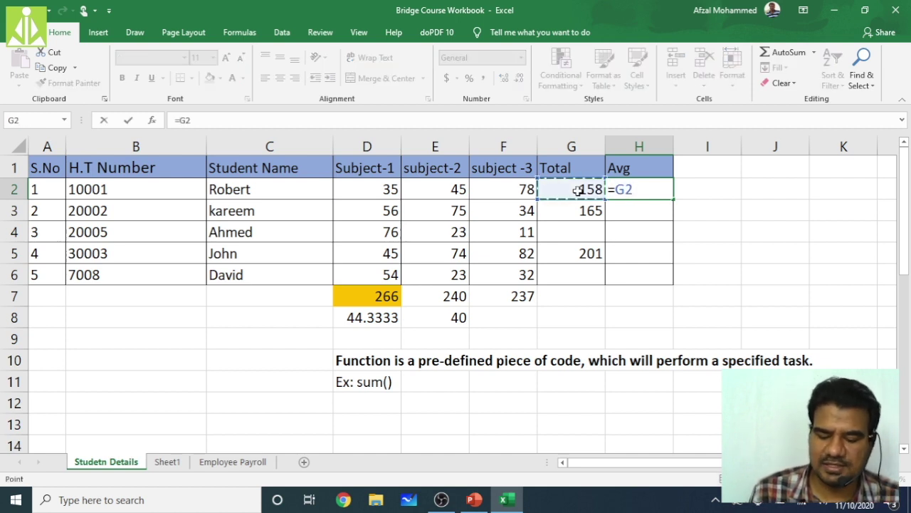
text(/3)
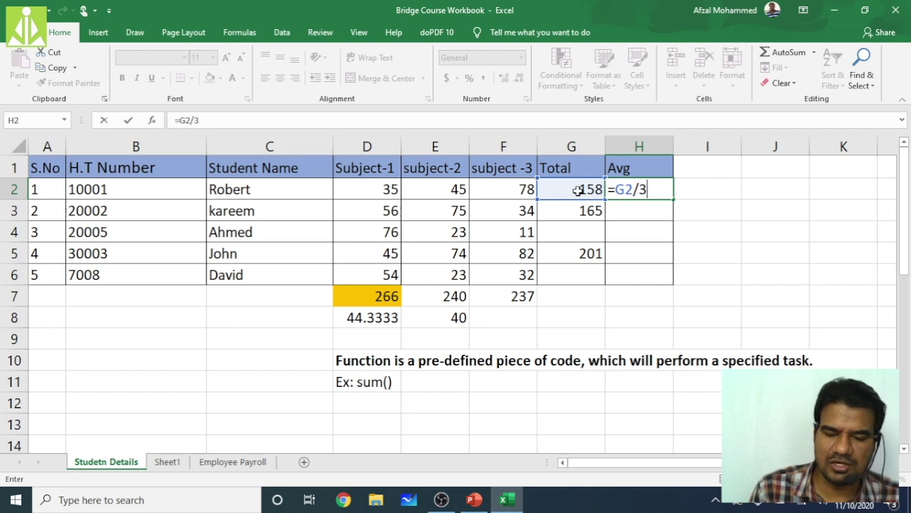
key(Return)
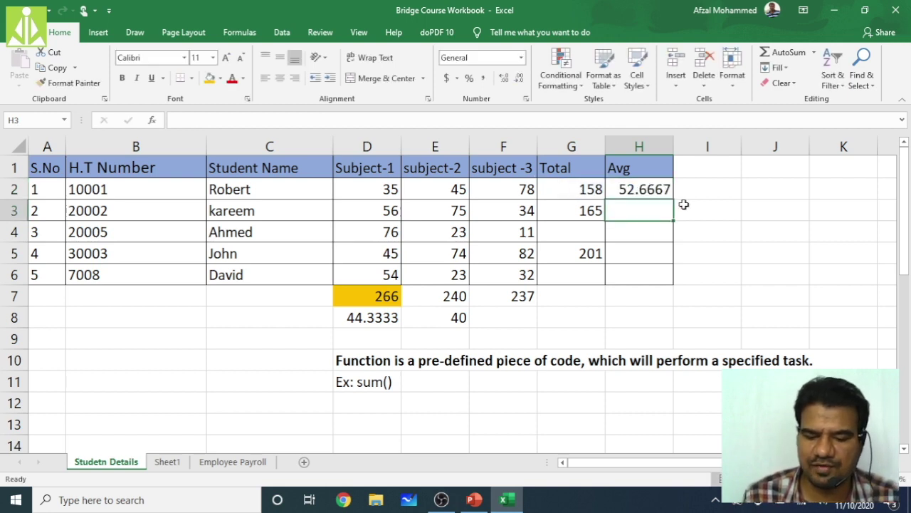
click(653, 187)
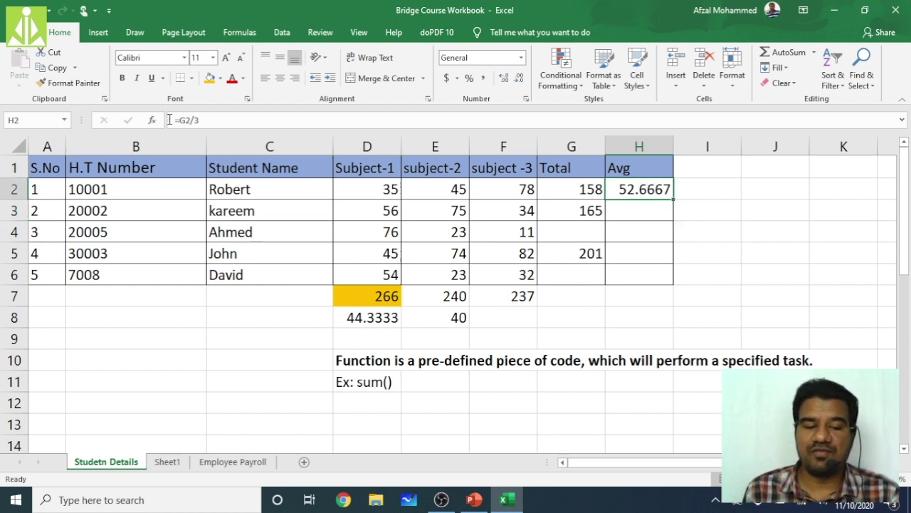
key(ctrl+c)
click(636, 211)
key(Escape)
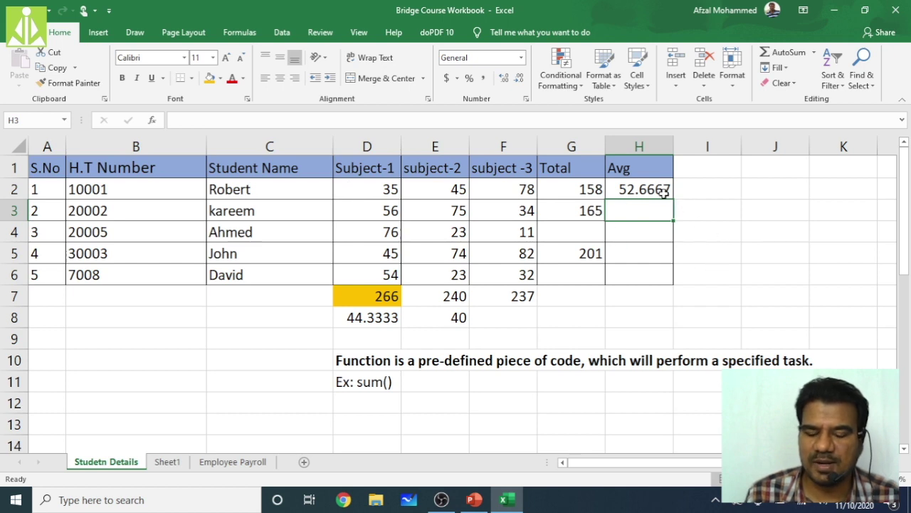
click(661, 190)
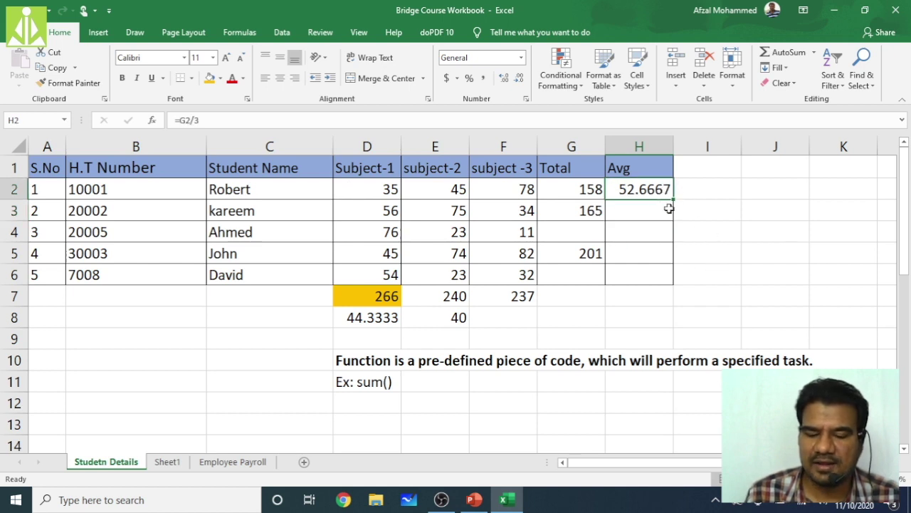
click(655, 250)
Step: Fill the H2 average formula down one cell at a time through H4, comparing the copied formula in H3 with the original
click(650, 189)
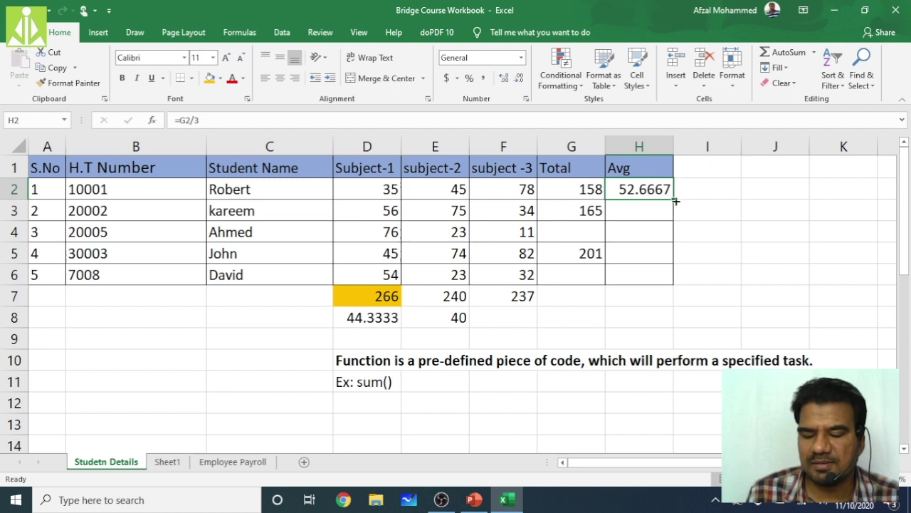
drag(674, 201, 673, 230)
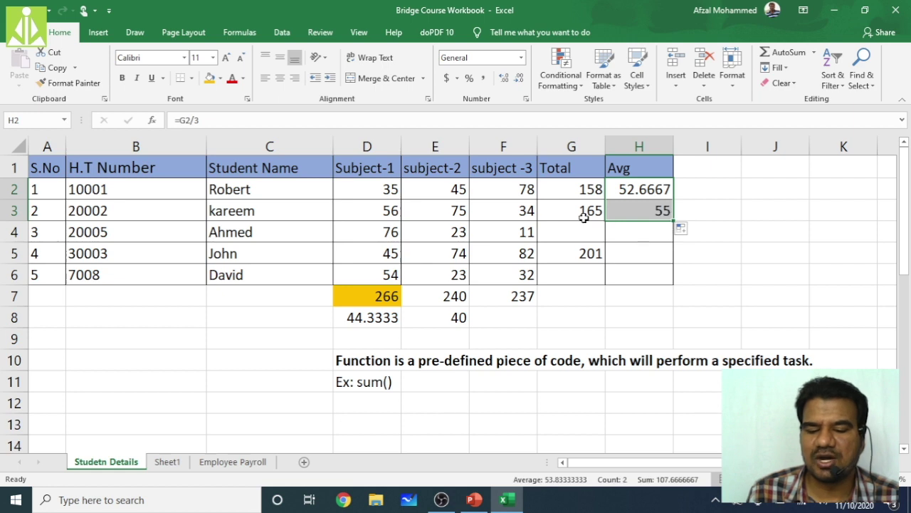
click(654, 210)
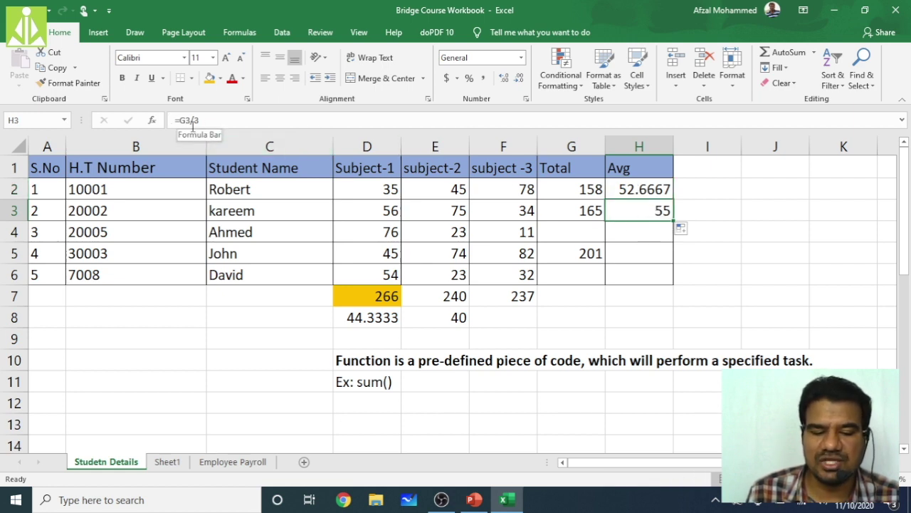
click(629, 188)
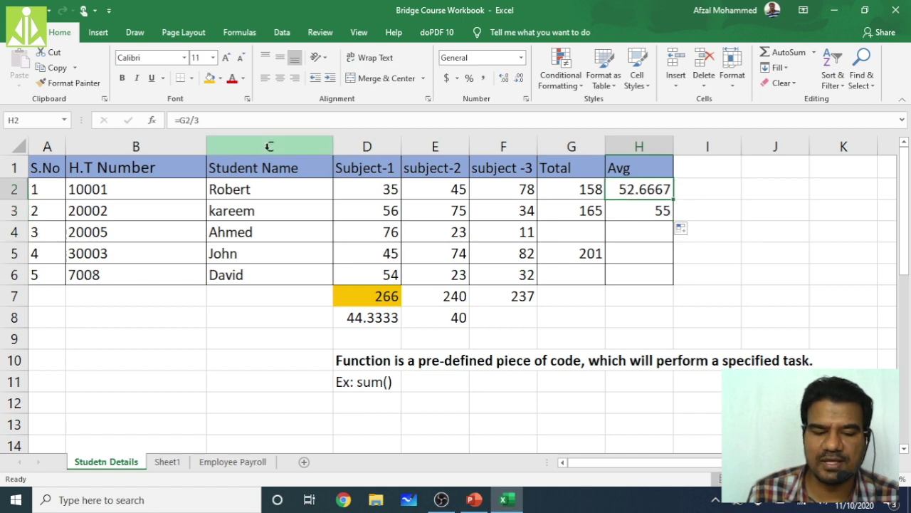
click(642, 213)
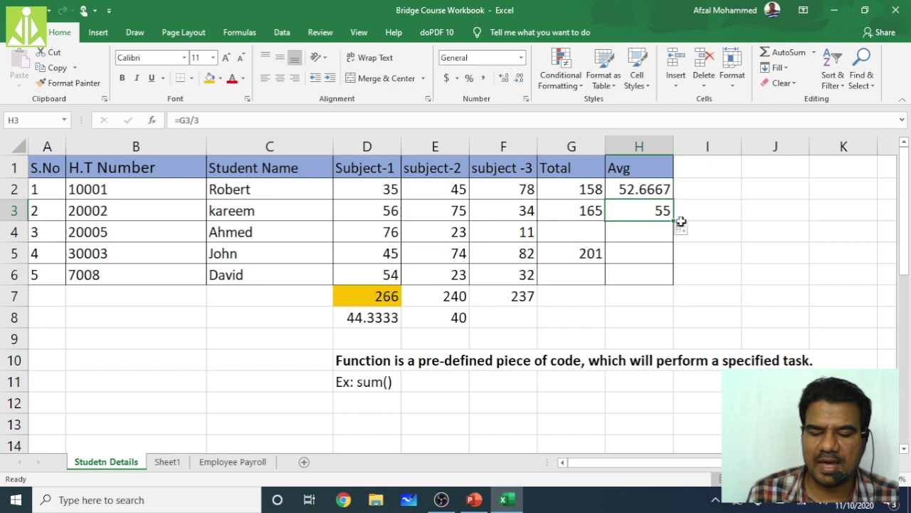
drag(676, 224, 662, 249)
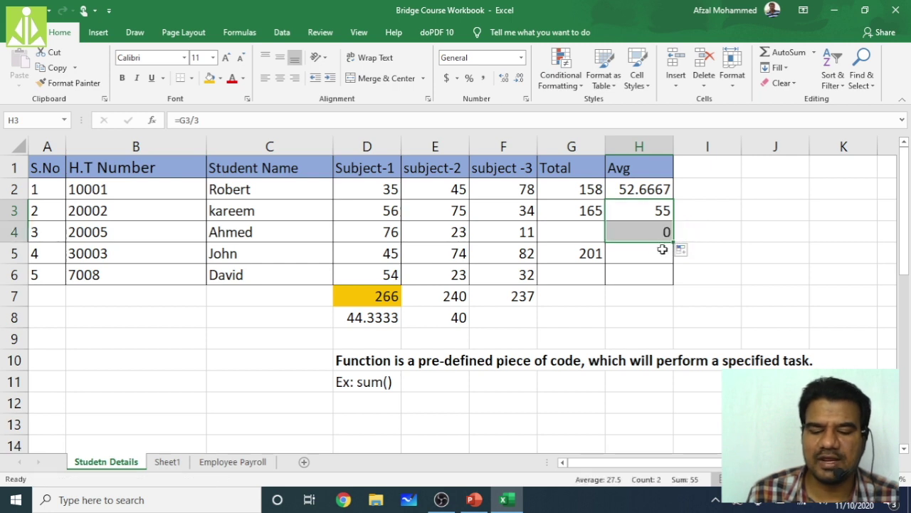
Step: Total the subject marks in D4:F4 into the Total cell G4 with AutoSum
click(565, 235)
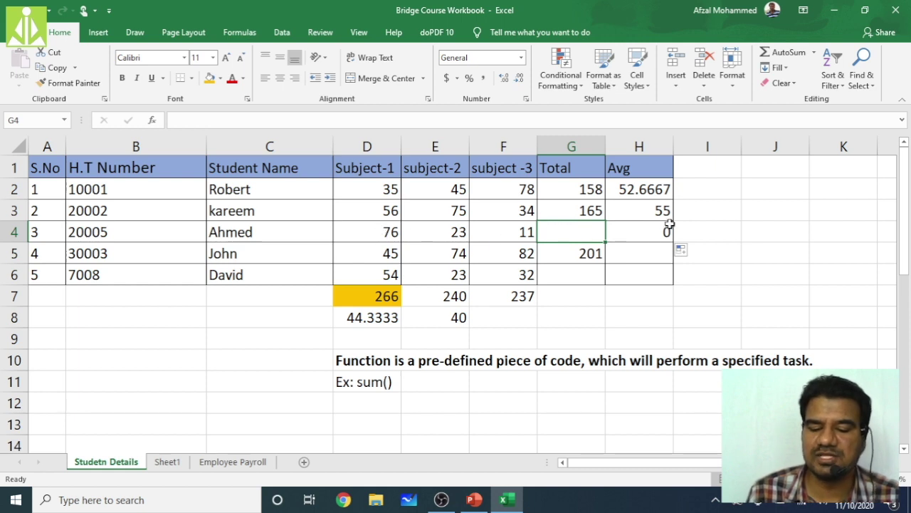
click(398, 232)
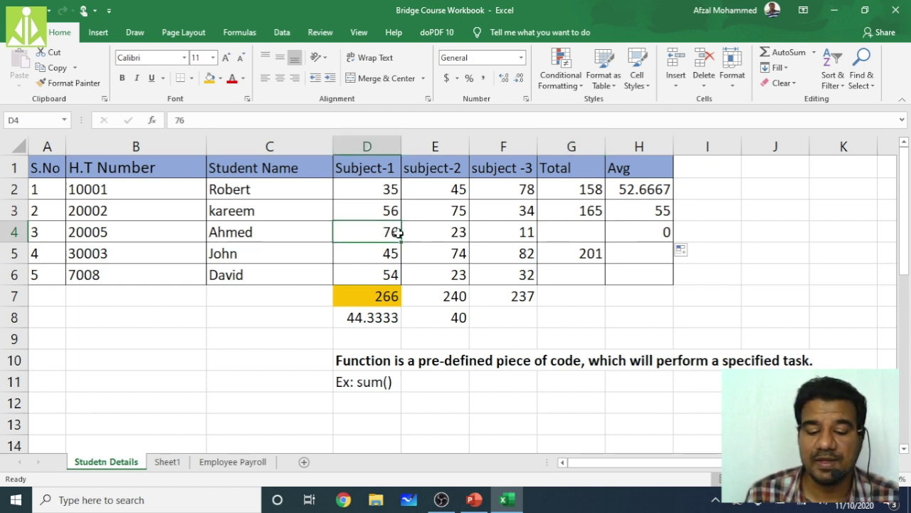
drag(397, 233, 498, 235)
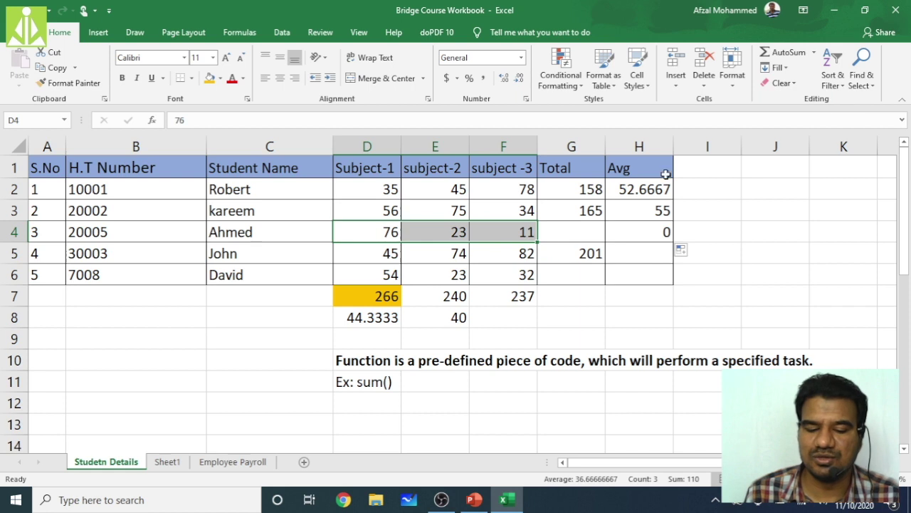
click(783, 52)
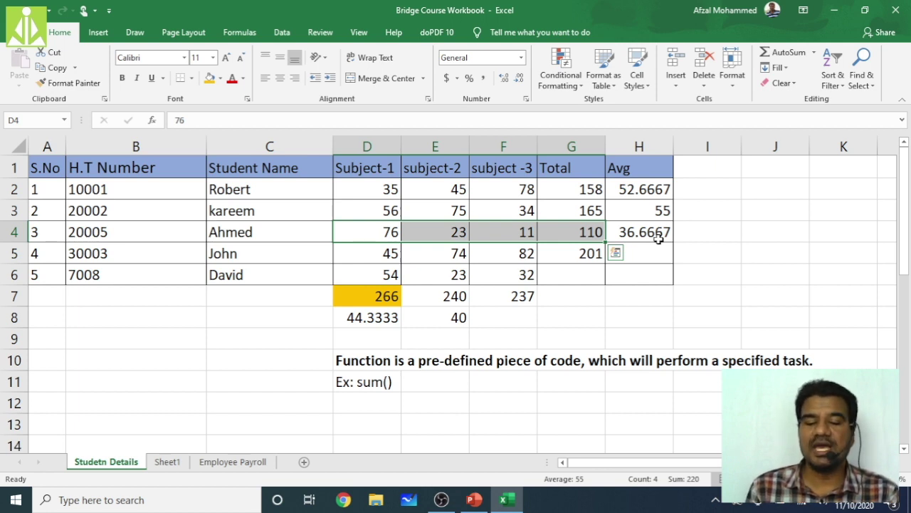
Step: Delete the totals in G4 and G3
click(659, 240)
click(576, 235)
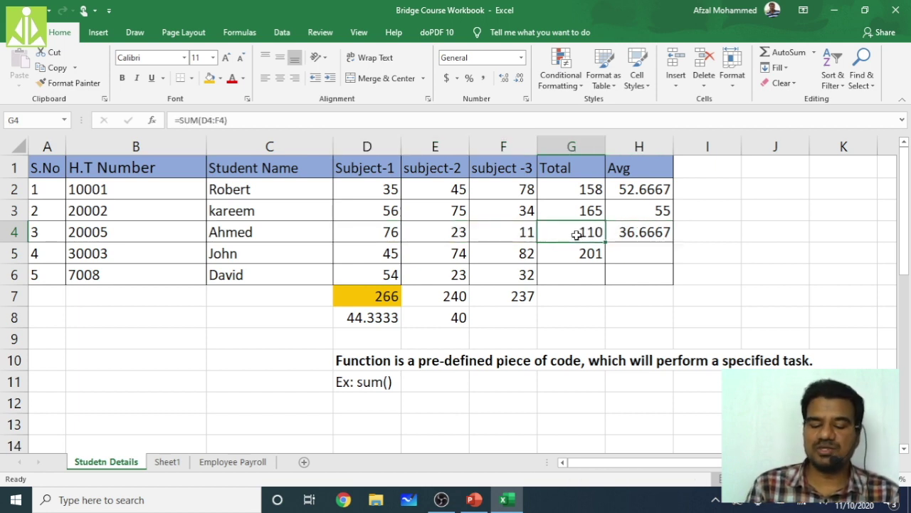
key(Delete)
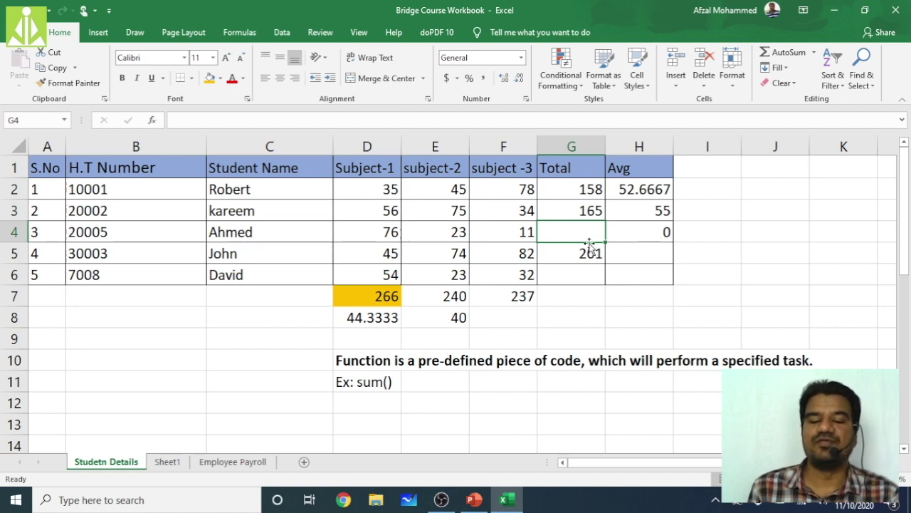
click(592, 212)
key(Delete)
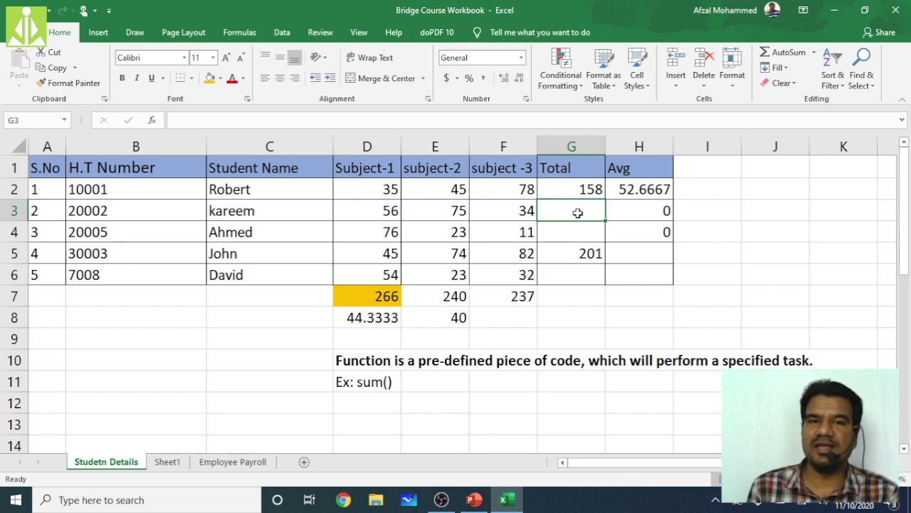
Step: Examine how the averages in H3 and H4 depend on the empty Total cells G3 and G4
click(640, 214)
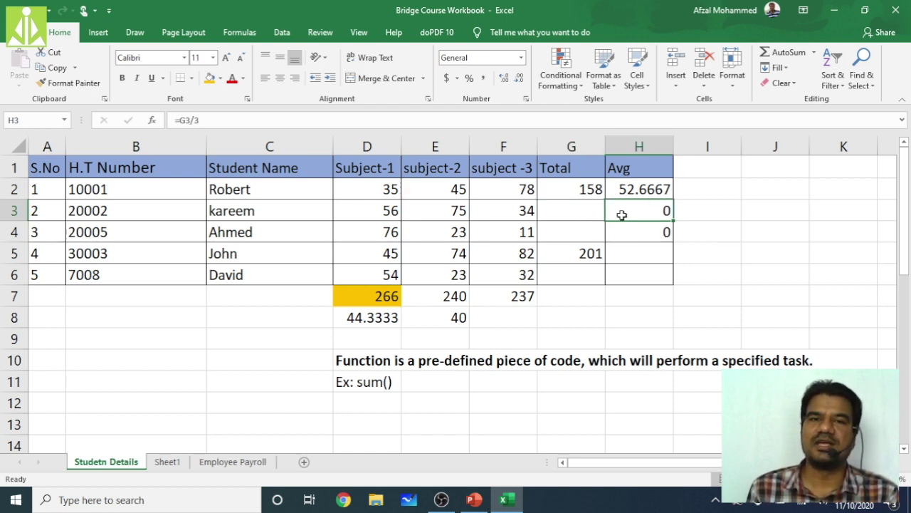
click(588, 212)
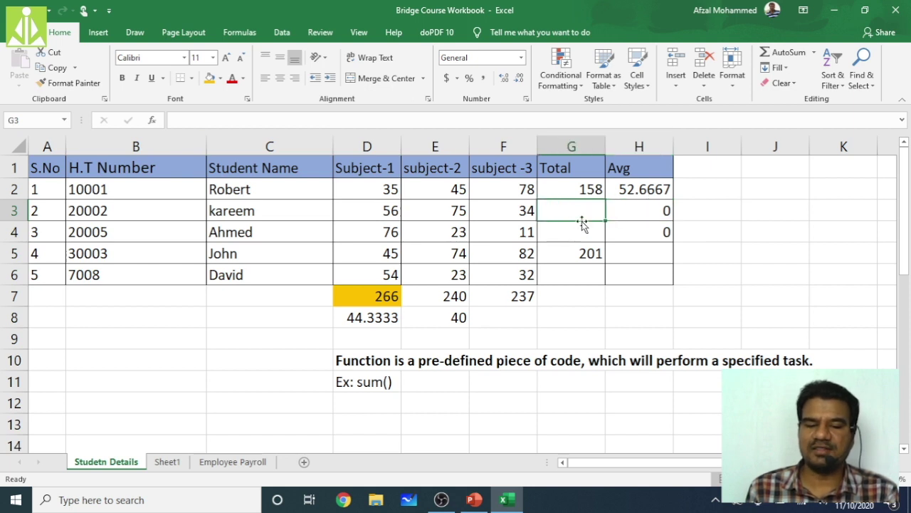
click(631, 216)
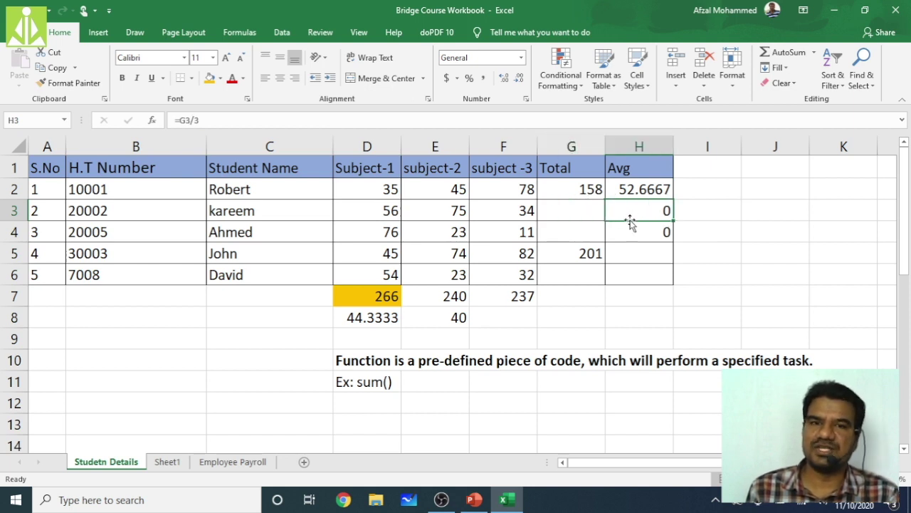
click(603, 232)
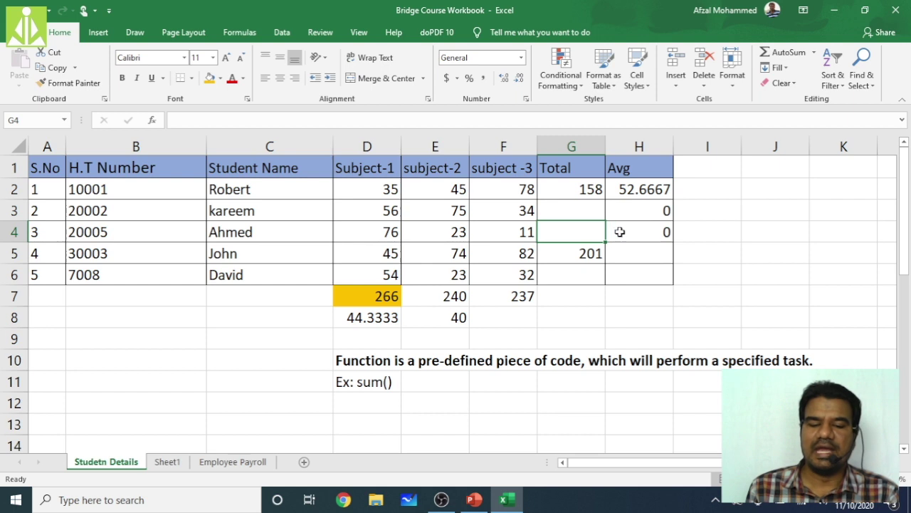
click(620, 232)
click(590, 232)
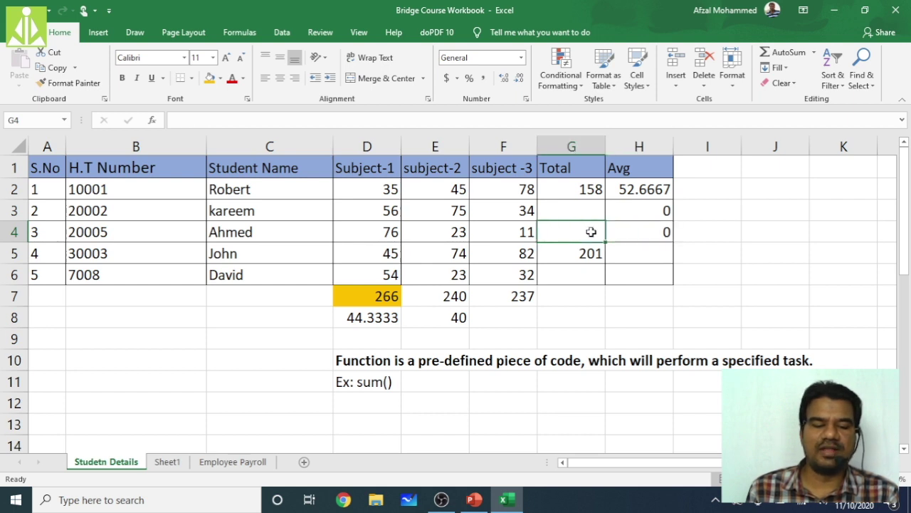
click(630, 236)
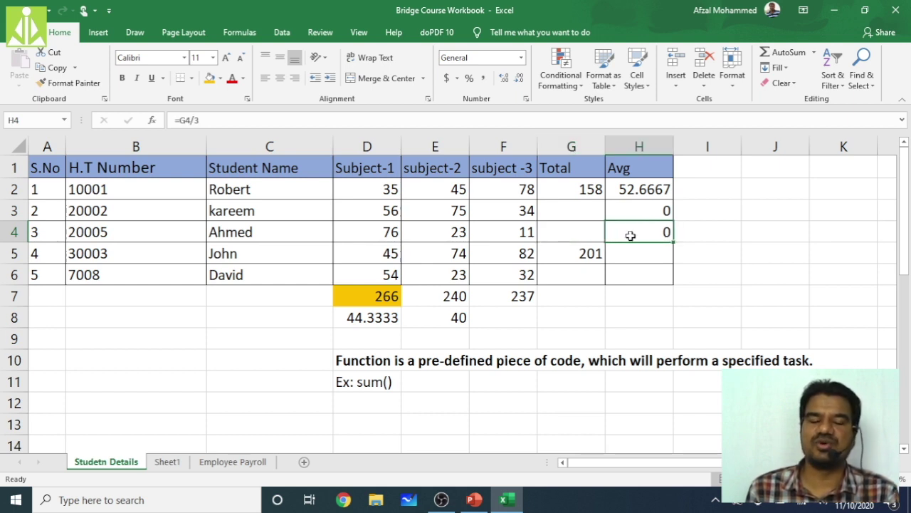
Step: Sum the subject marks of rows 3 and 4 into Total cells G3 and G4 with AutoSum
click(577, 210)
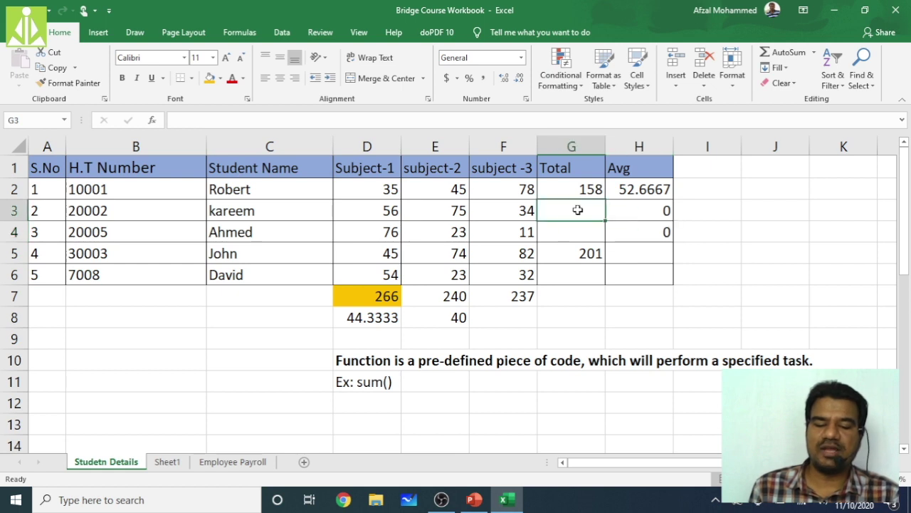
drag(390, 210, 502, 212)
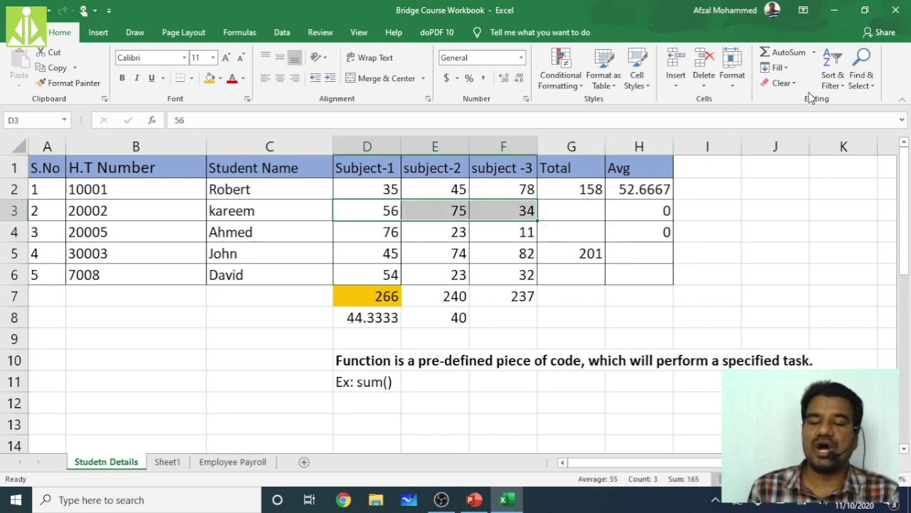
click(798, 59)
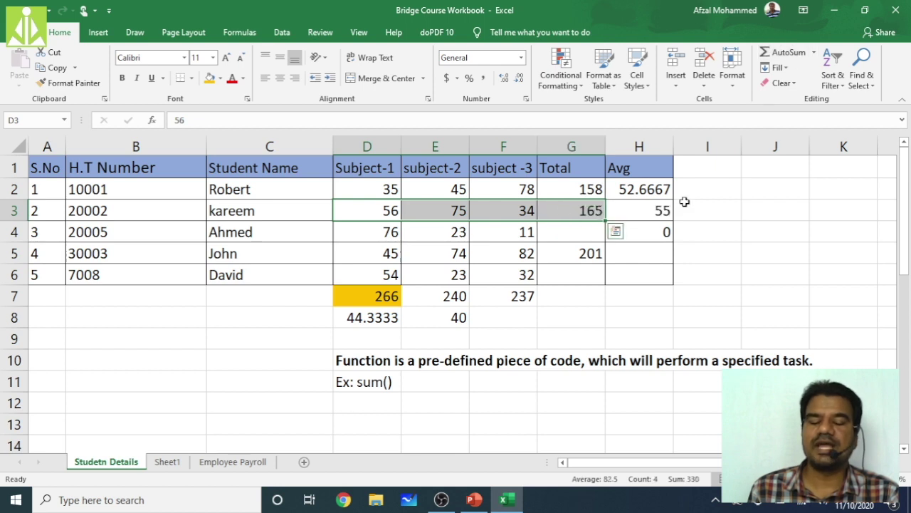
click(561, 235)
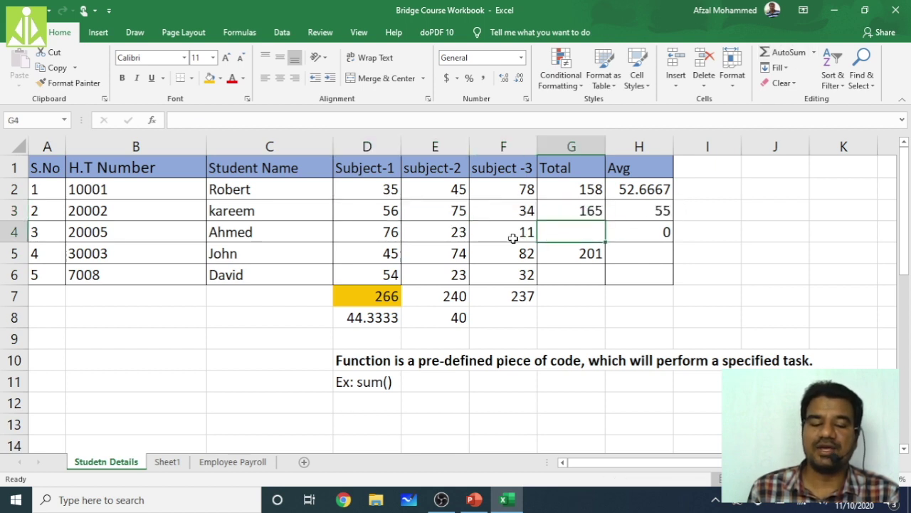
drag(383, 238, 504, 238)
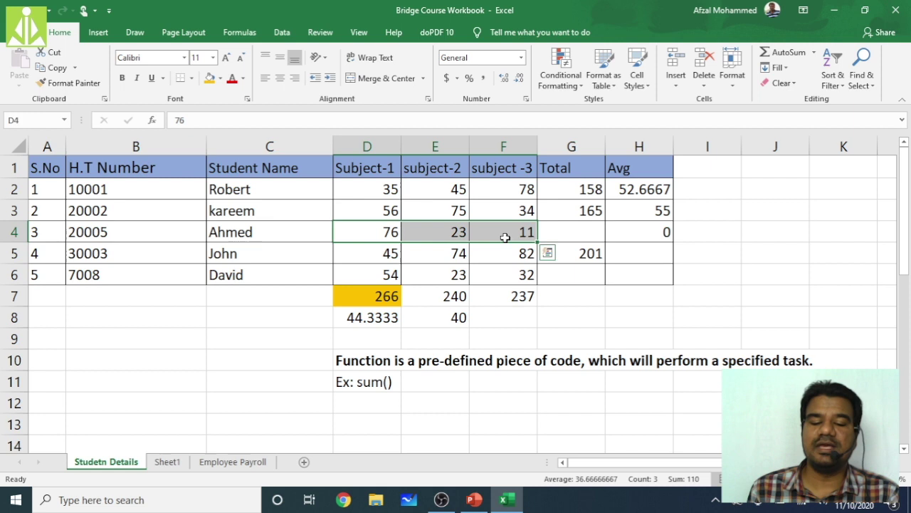
click(783, 52)
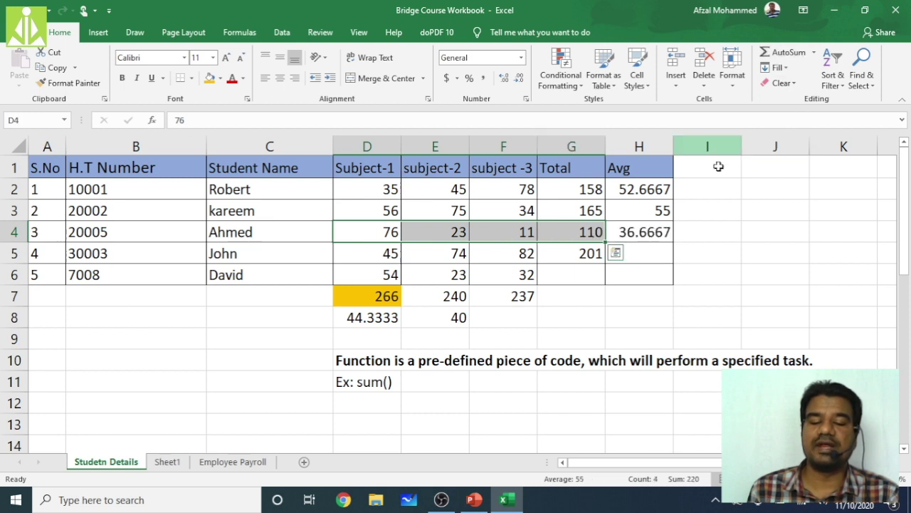
Step: Fill the average formula from H4 down to H5
click(575, 255)
click(653, 232)
drag(674, 243, 669, 262)
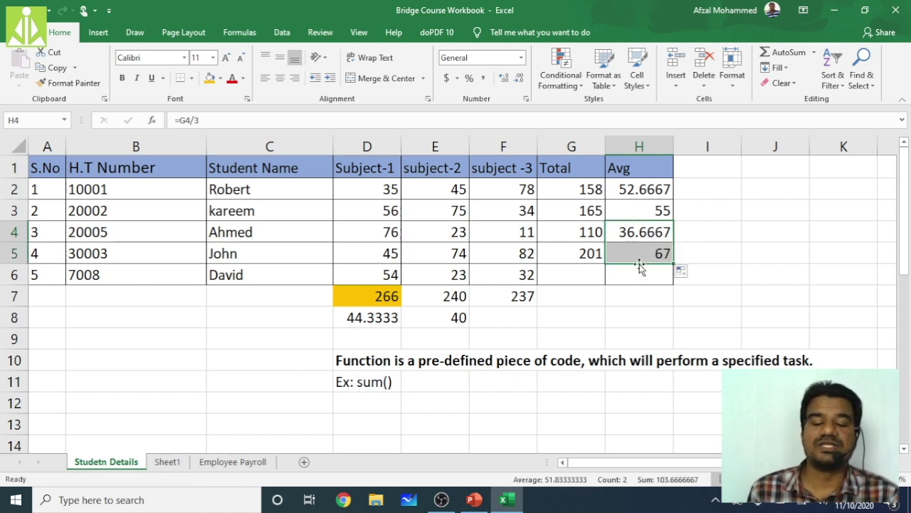
click(633, 279)
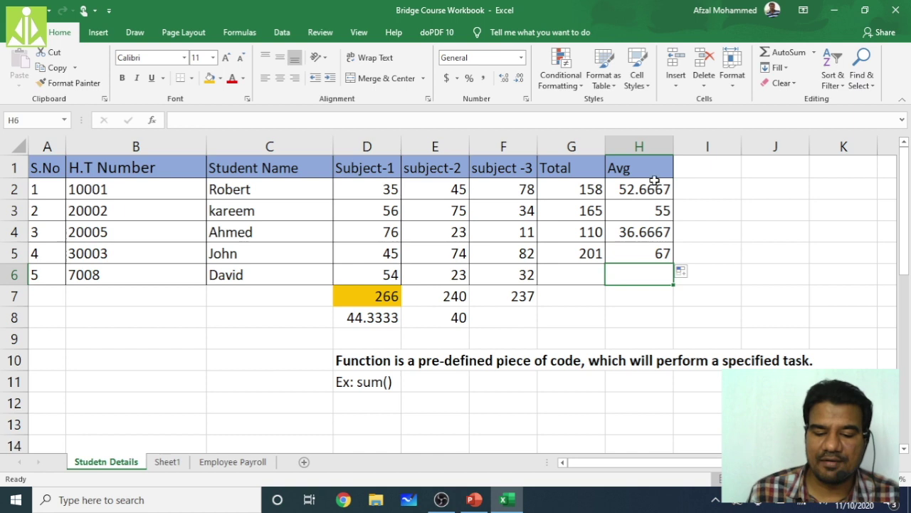
Step: Sum the subject marks in D6:F6 into Total cell G6 with AutoSum
click(652, 232)
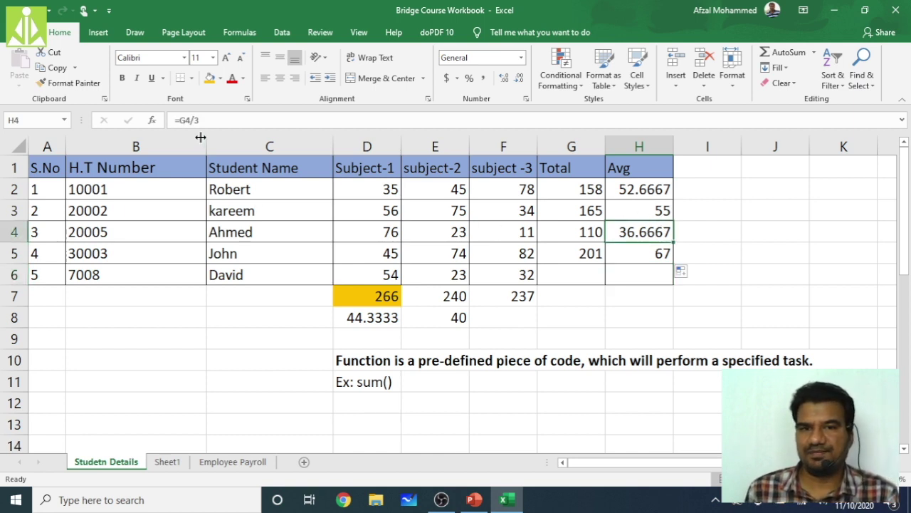
click(588, 275)
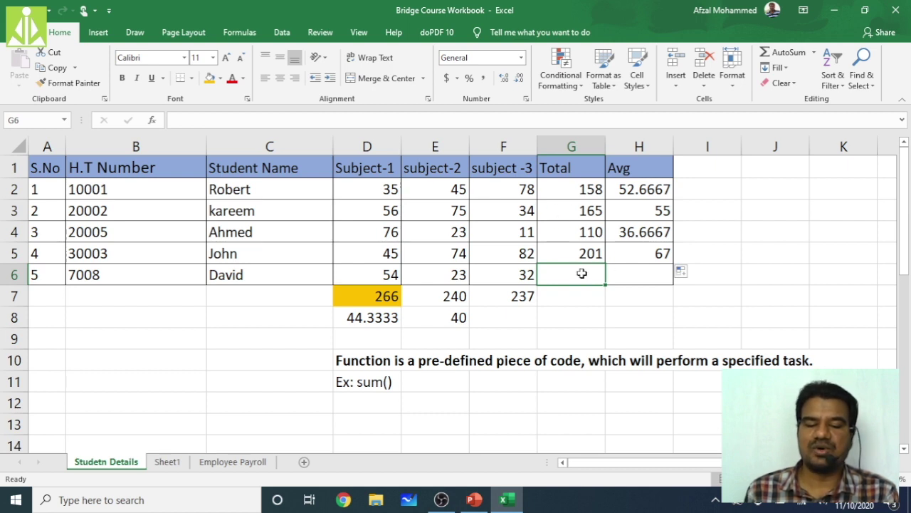
drag(398, 275, 487, 274)
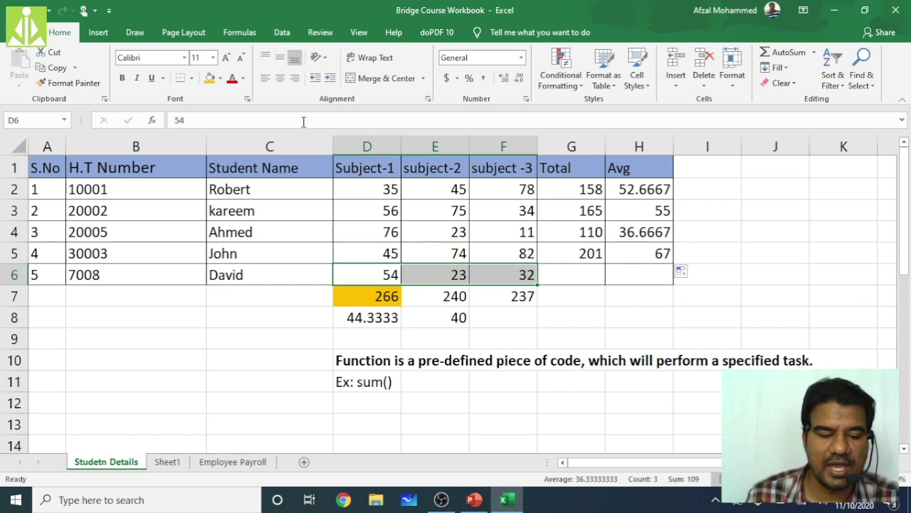
click(801, 60)
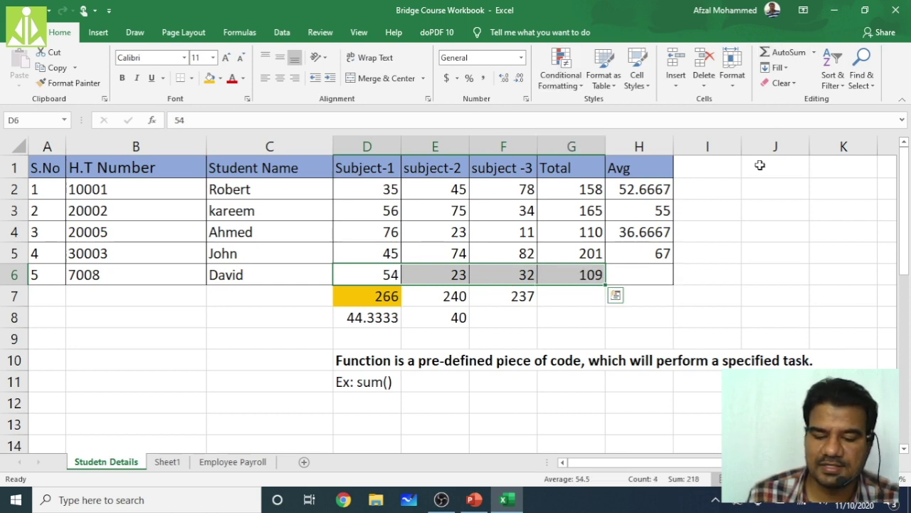
Step: Fill the average formula from H5 down to H6
click(641, 271)
click(670, 257)
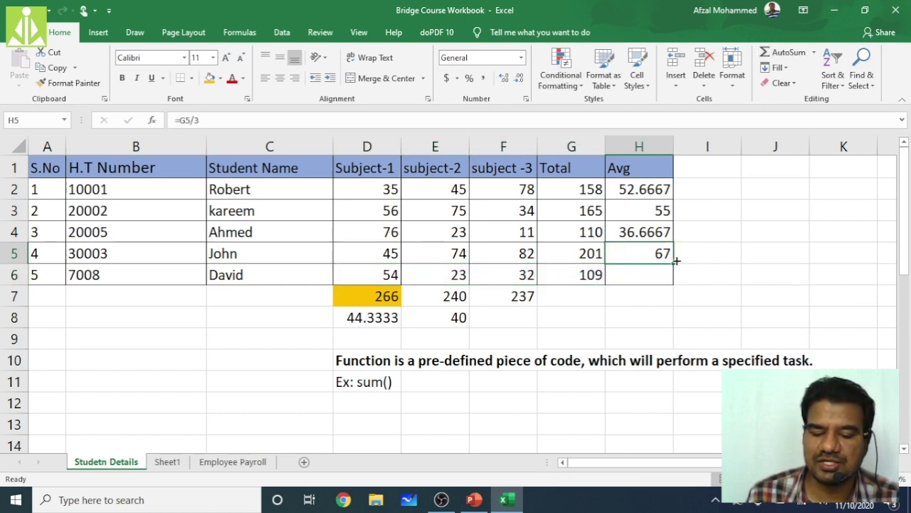
drag(676, 263, 674, 283)
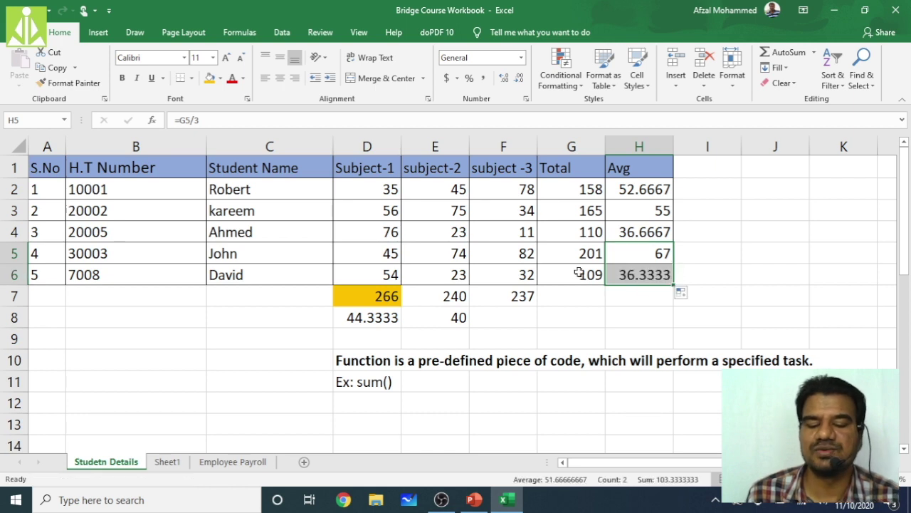
Step: Shade cell G7, below the Total column, with the standard light green fill colour
click(590, 296)
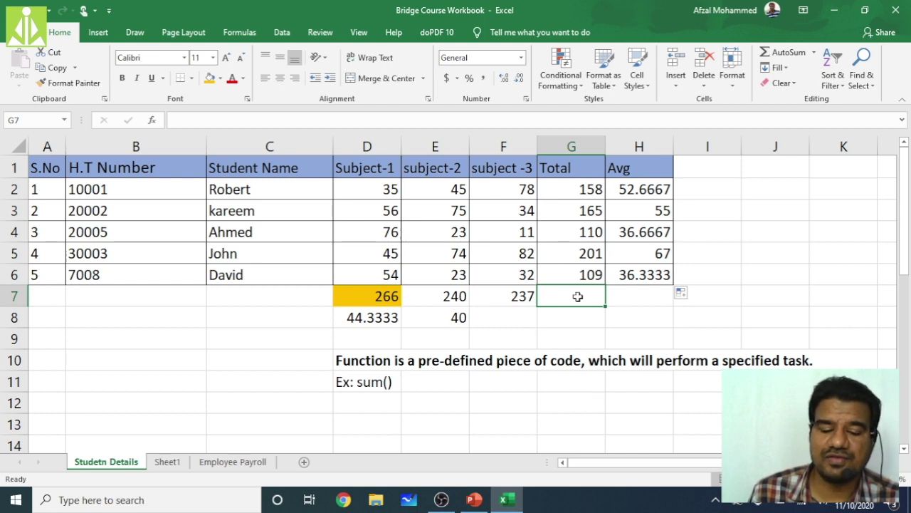
click(220, 78)
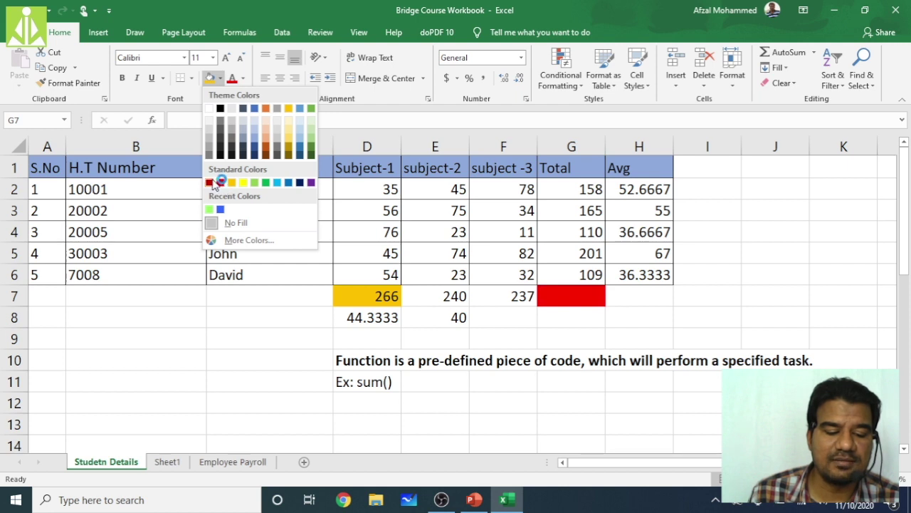
click(254, 182)
click(594, 313)
click(596, 295)
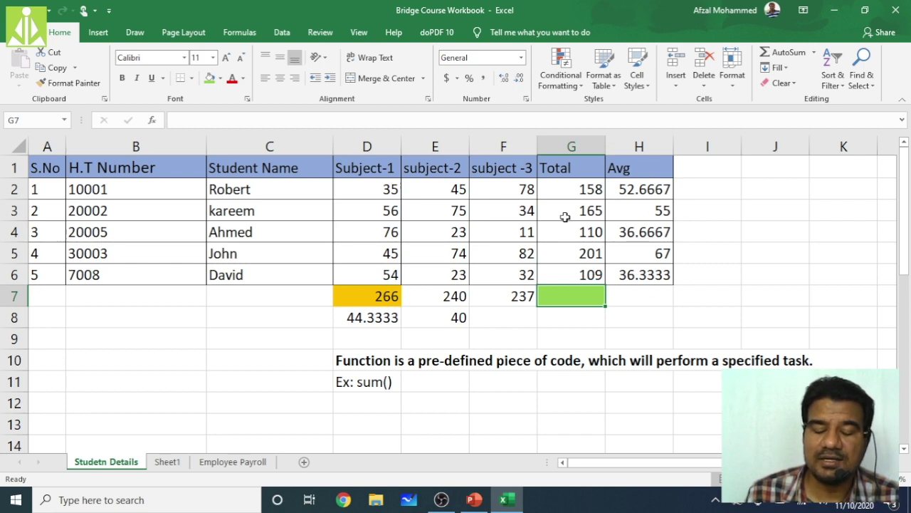
Step: Check the division formulas behind the averages in H2, H3 and H4
click(645, 189)
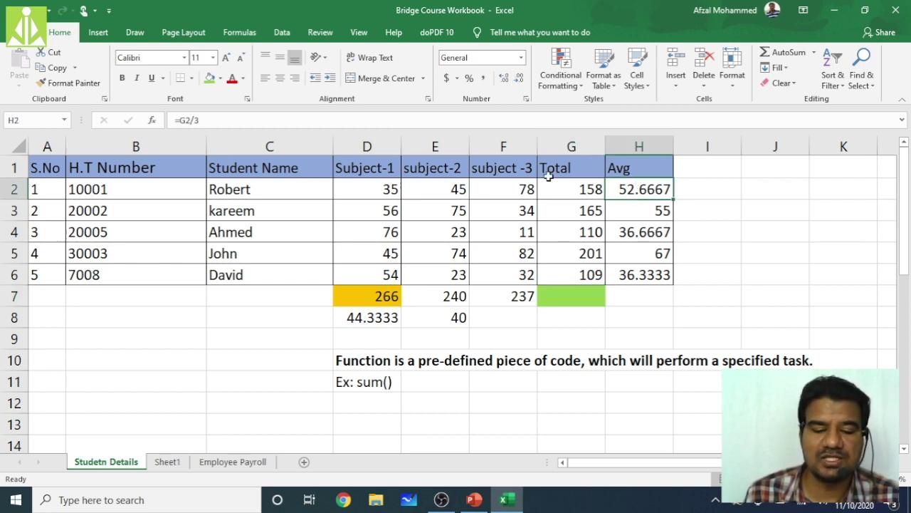
click(652, 212)
click(625, 233)
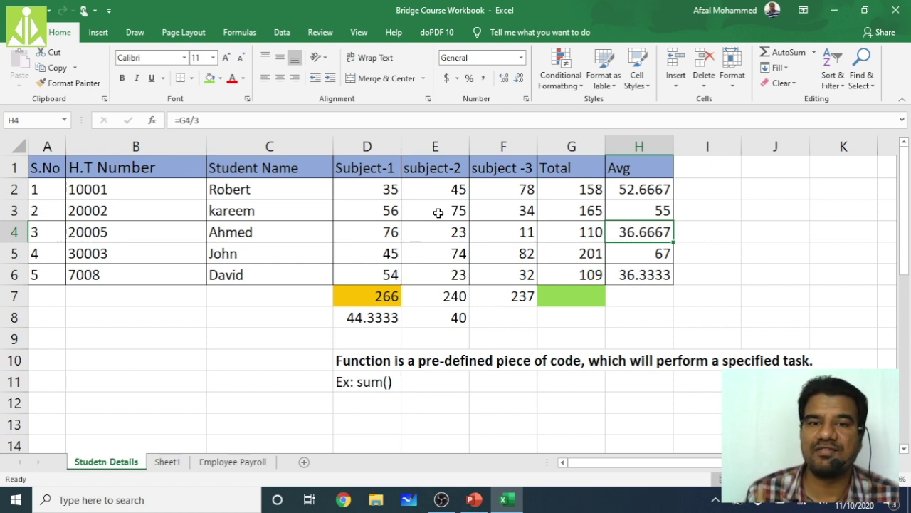
Step: Enter the note "Ex: average()" in cell D12, below the sum() example
click(347, 401)
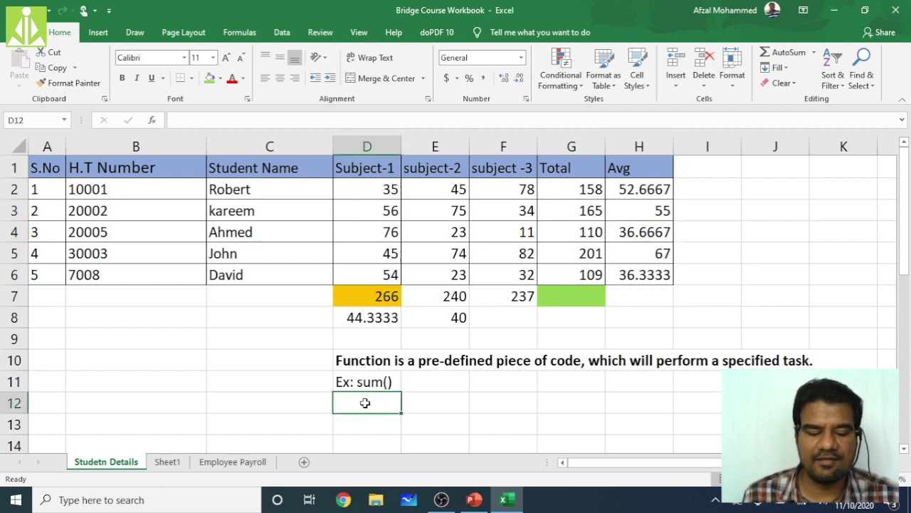
text(e)
key(BackSpace)
text(Ex)
key(BackSpace)
key(BackSpace)
key(BackSpace)
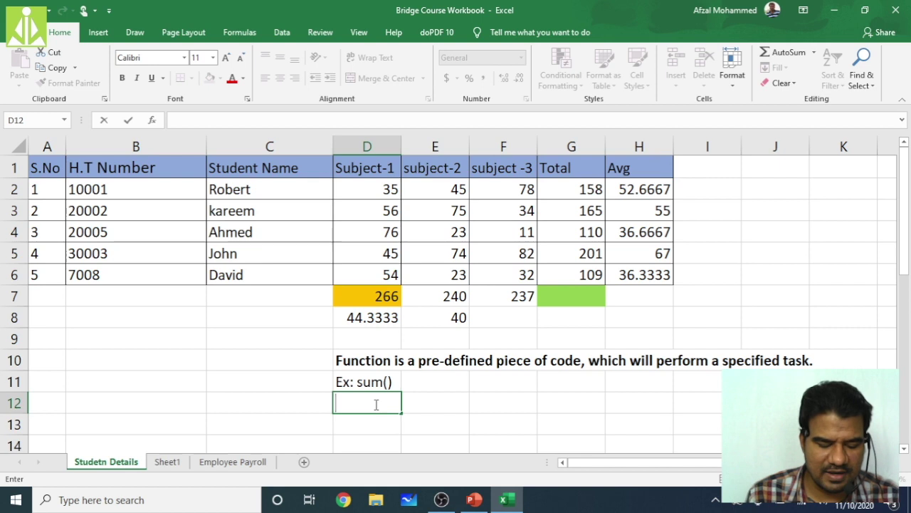
text(Ex)
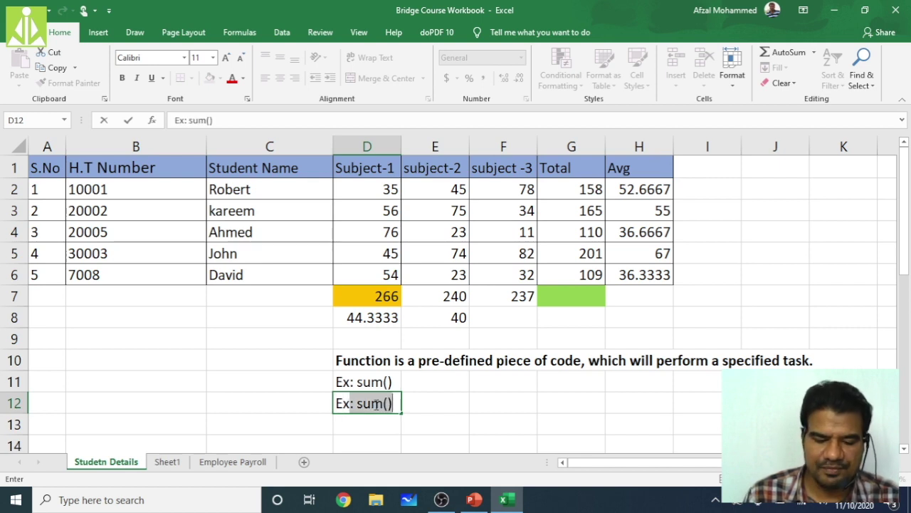
text(: ave)
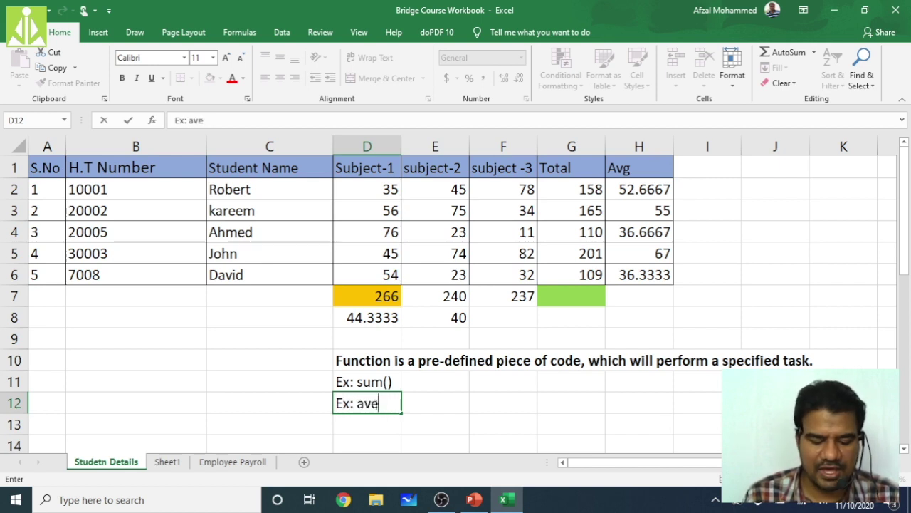
text(rage()
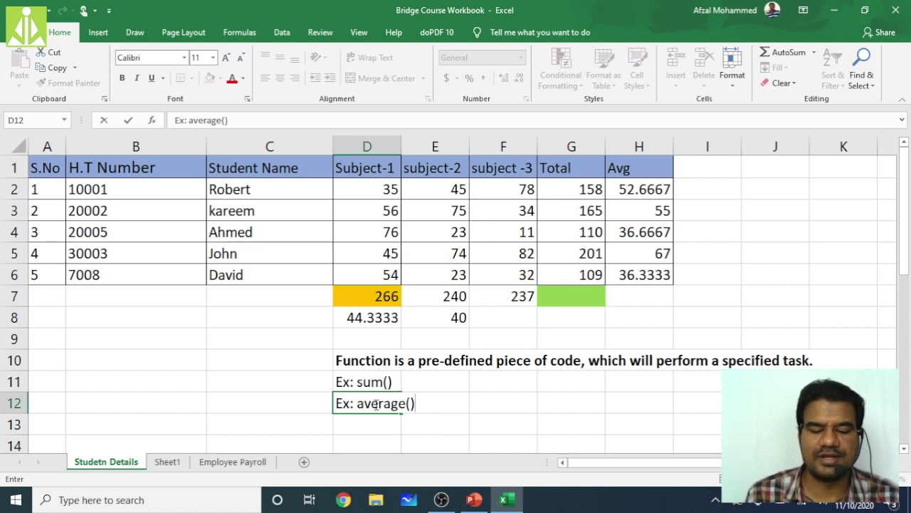
click(386, 430)
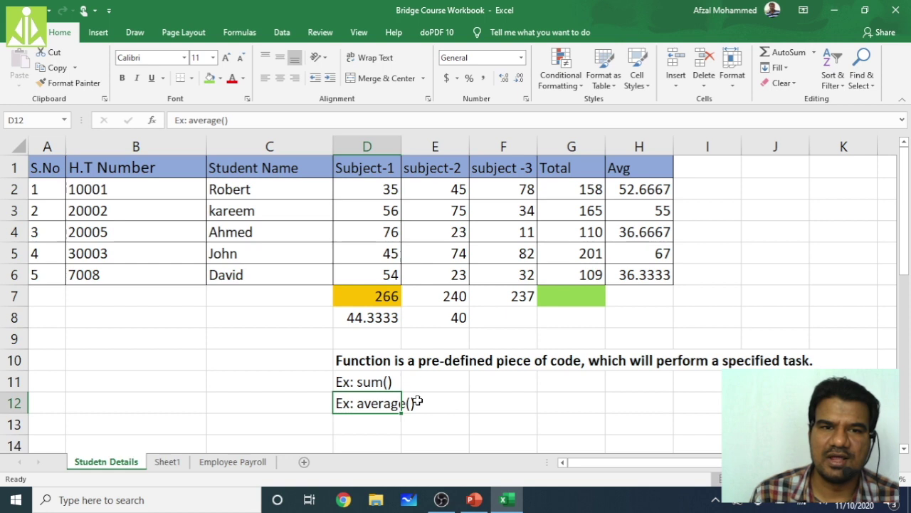
Step: Compare the Total formulas in G2 and G6 and review the totals in G2:G6
click(563, 194)
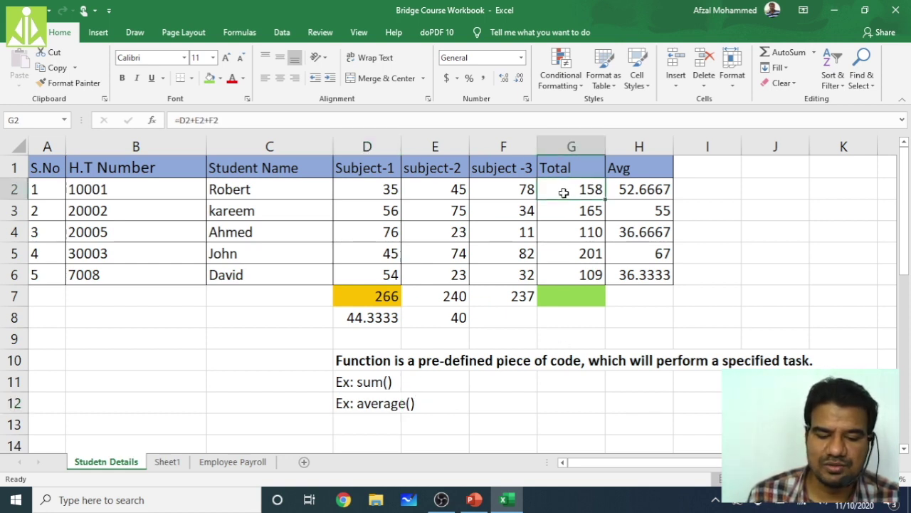
double_click(563, 195)
key(Return)
click(583, 197)
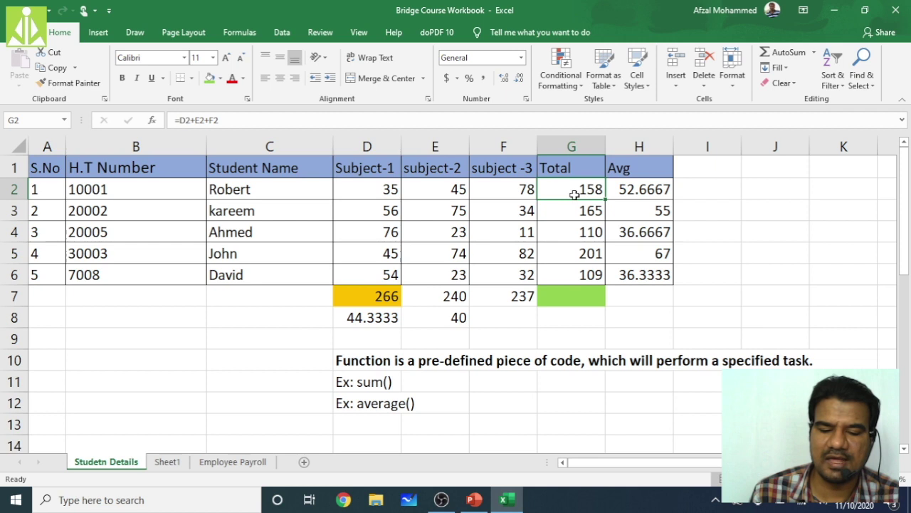
click(587, 278)
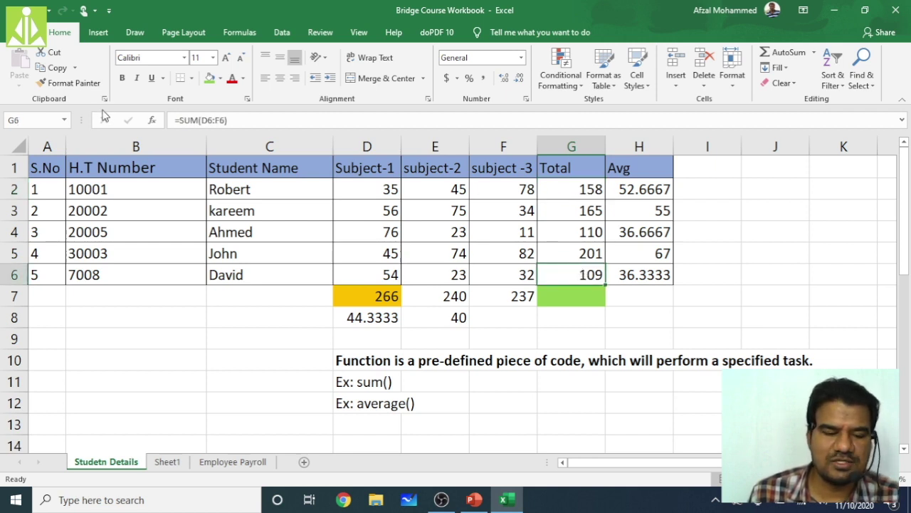
drag(560, 187, 574, 272)
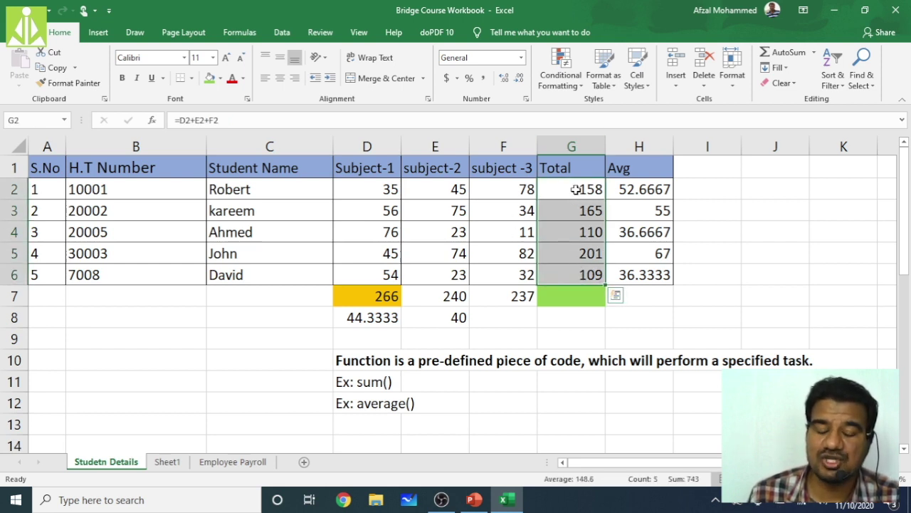
Step: Calculate the average of the student totals in G7 with the formula =average(G2:G6)
click(567, 300)
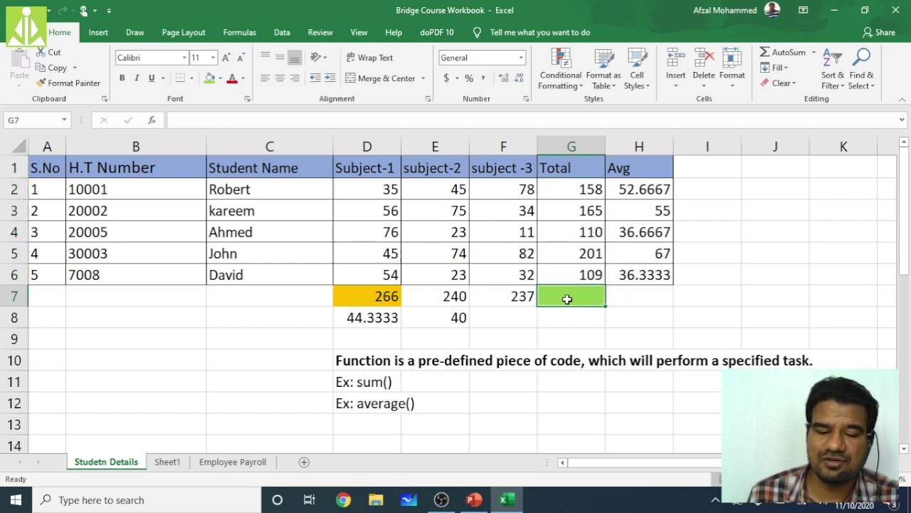
click(300, 126)
text(=)
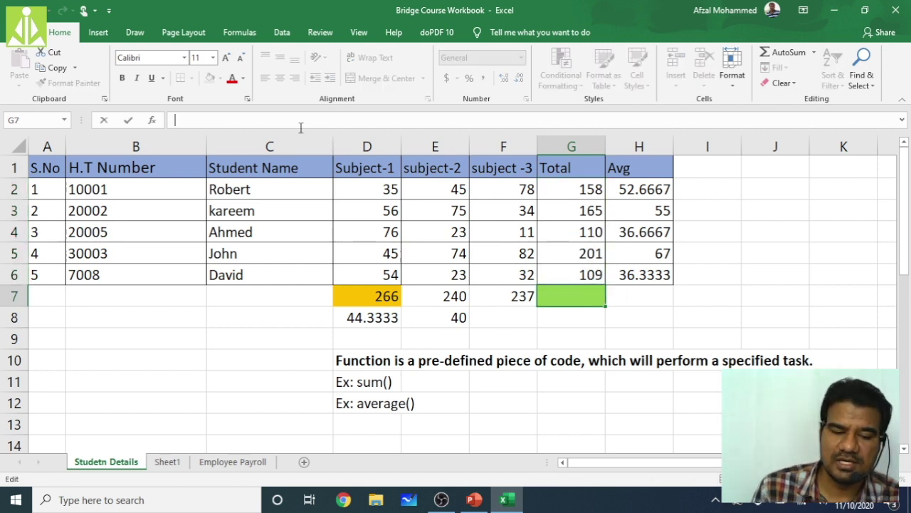
text(ave)
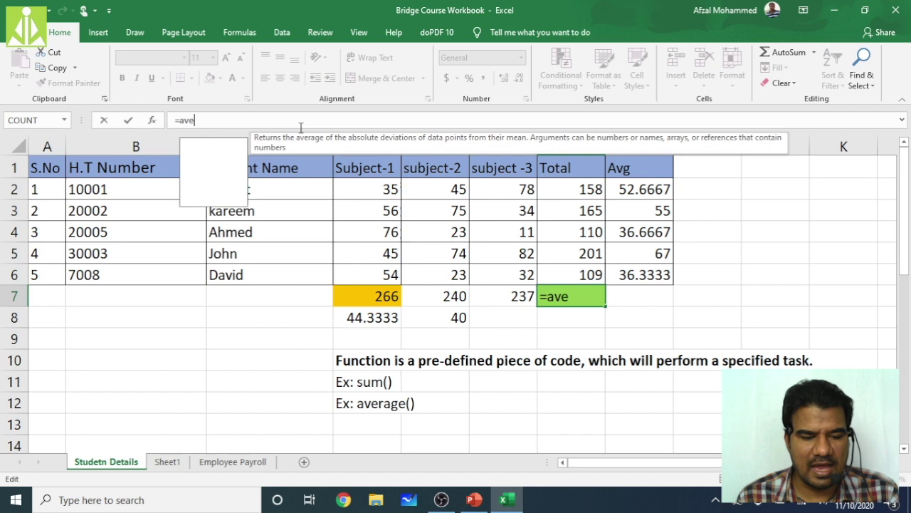
text(rage()
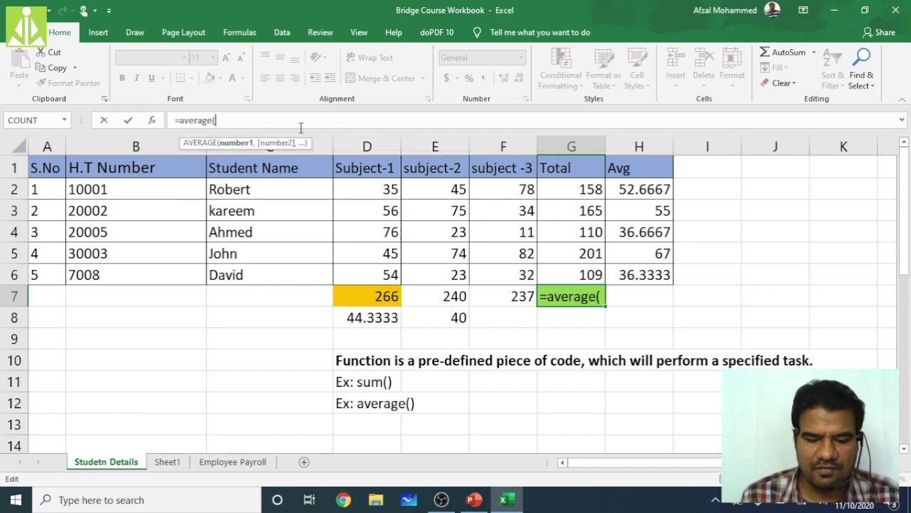
click(581, 193)
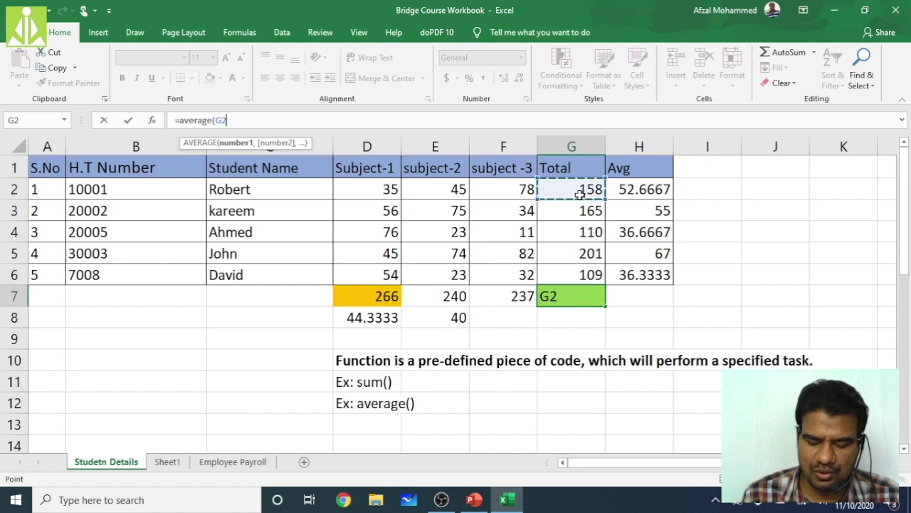
key(F8)
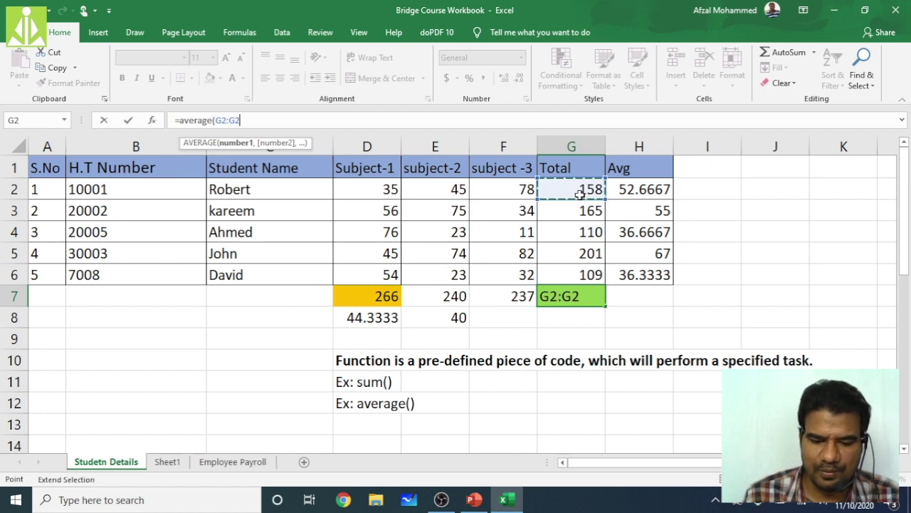
click(575, 277)
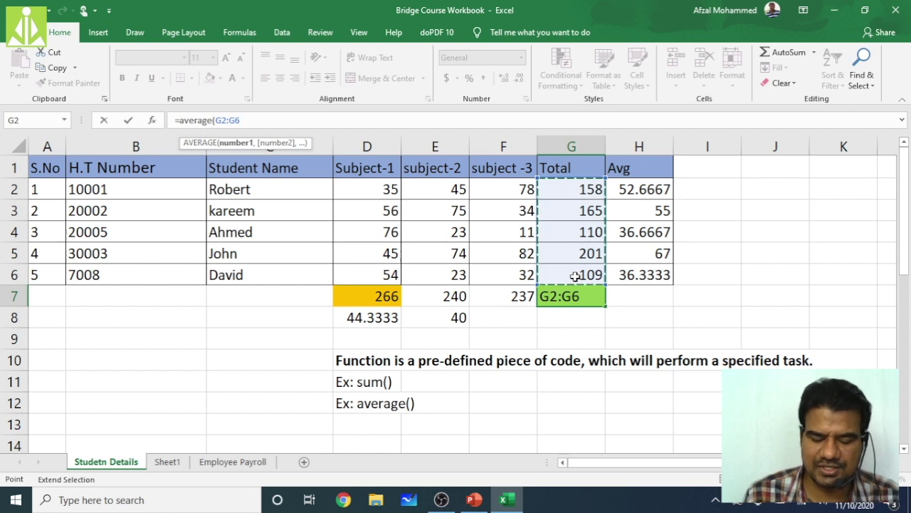
text())
key(Return)
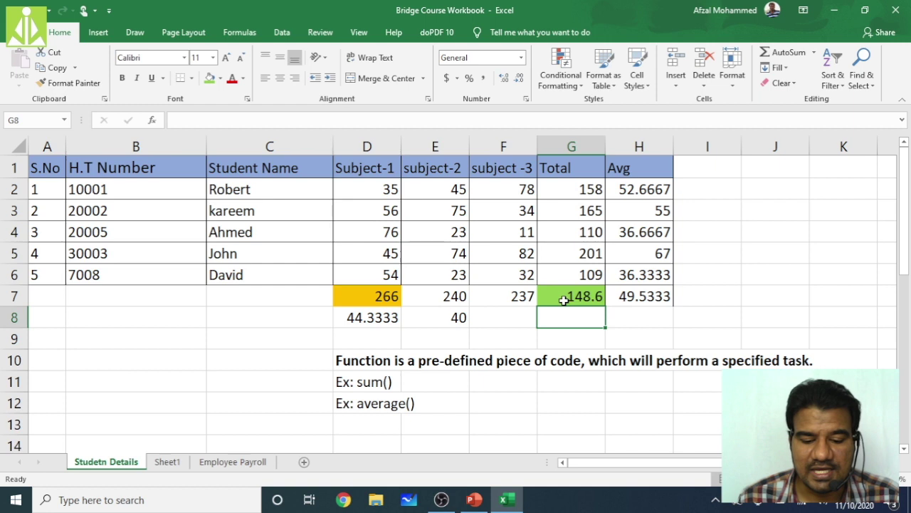
Step: Check the formula in G7 and delete the automatically added average in H7
click(562, 299)
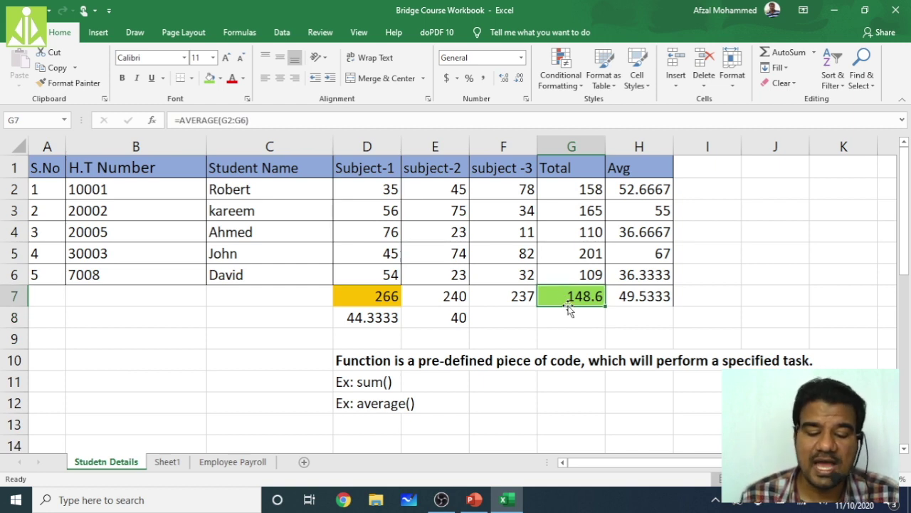
click(637, 296)
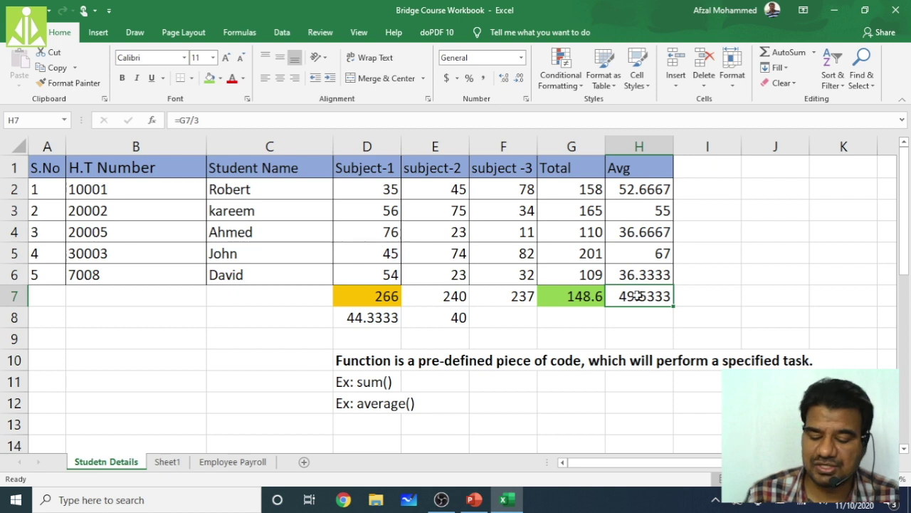
key(Delete)
click(570, 288)
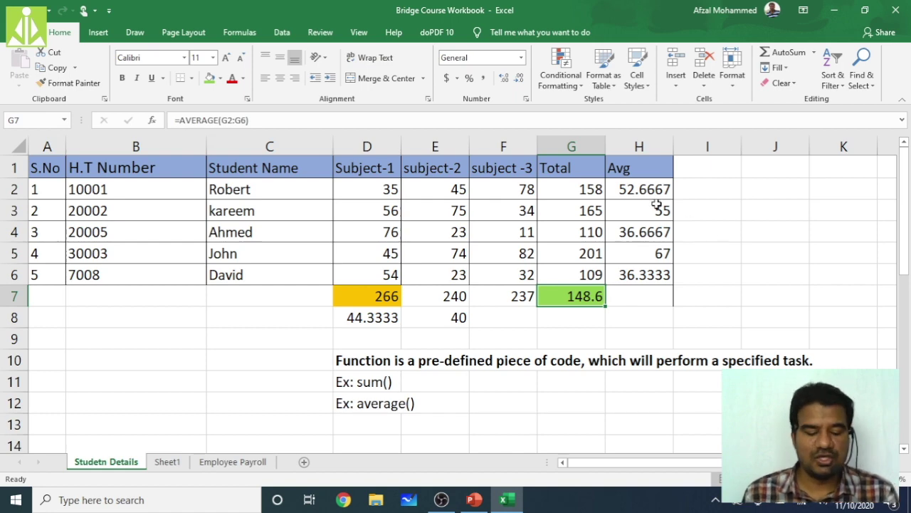
Step: Switch to the PowerPoint presentation and move the D2 to D6 sum example text up beside Finding Sum on slide 6
key(alt+Tab)
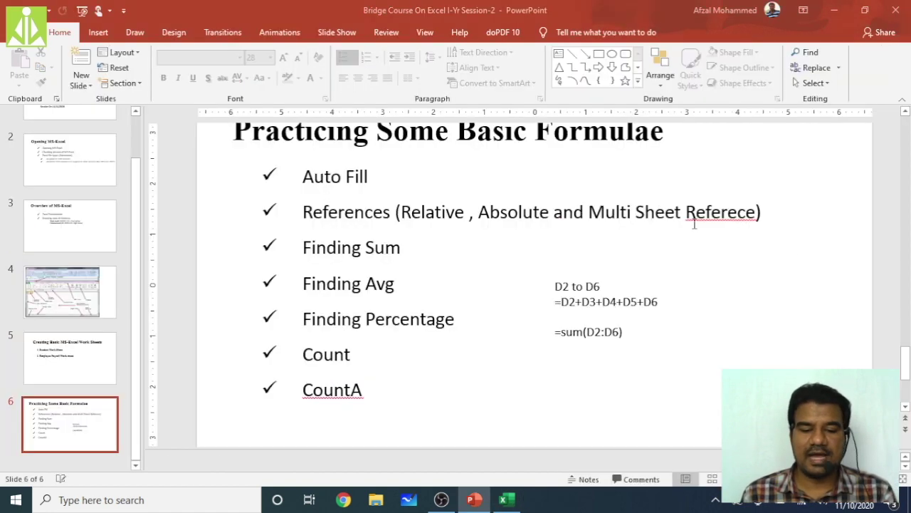
click(609, 319)
drag(620, 274, 624, 235)
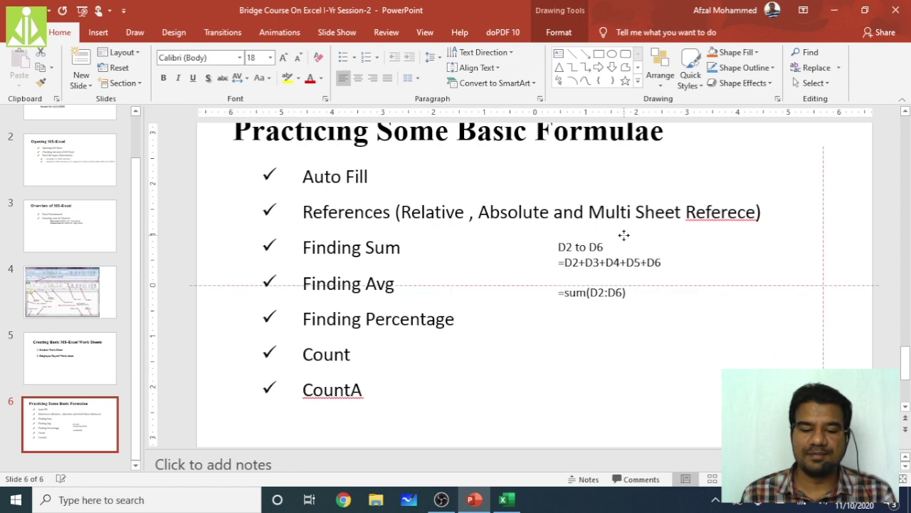
click(581, 361)
click(604, 320)
click(586, 384)
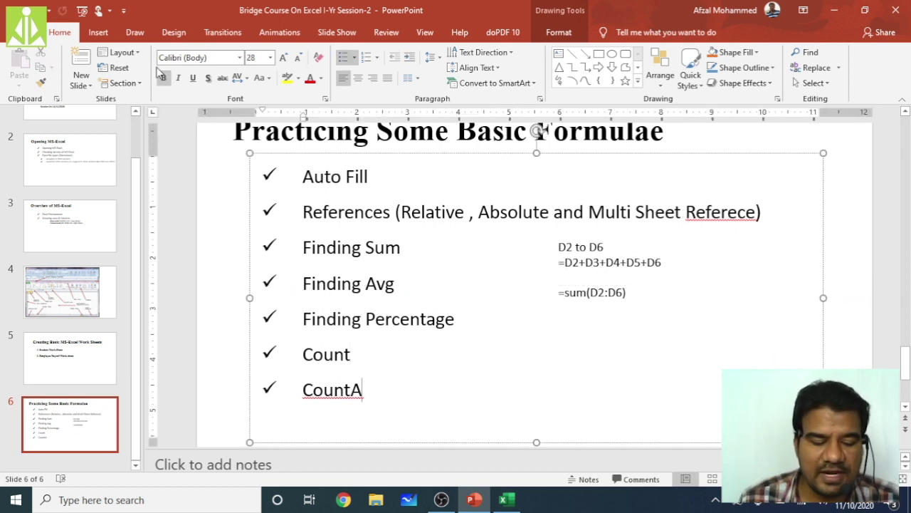
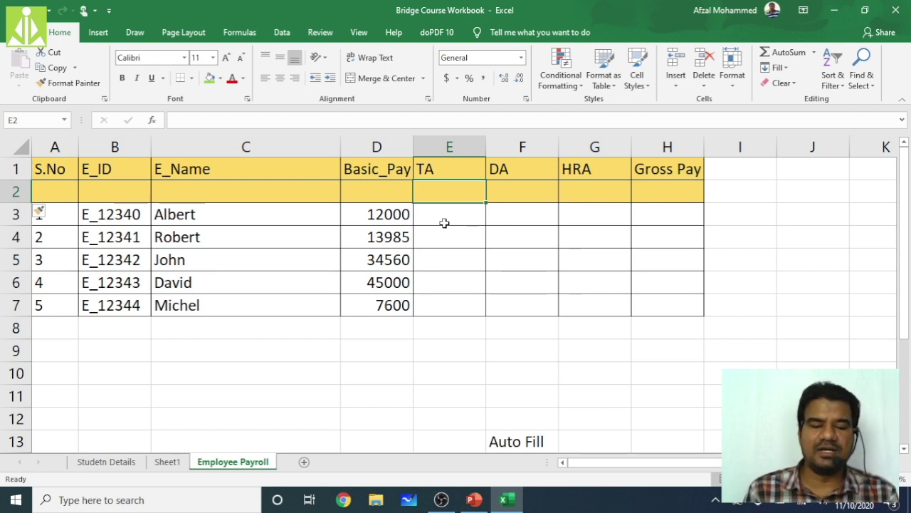
Step: Enter the rates 5 for TA, 25 for DA and 5 for HRA in E2:G2 and centre them
text(10)
key(BackSpace)
key(BackSpace)
key(Tab)
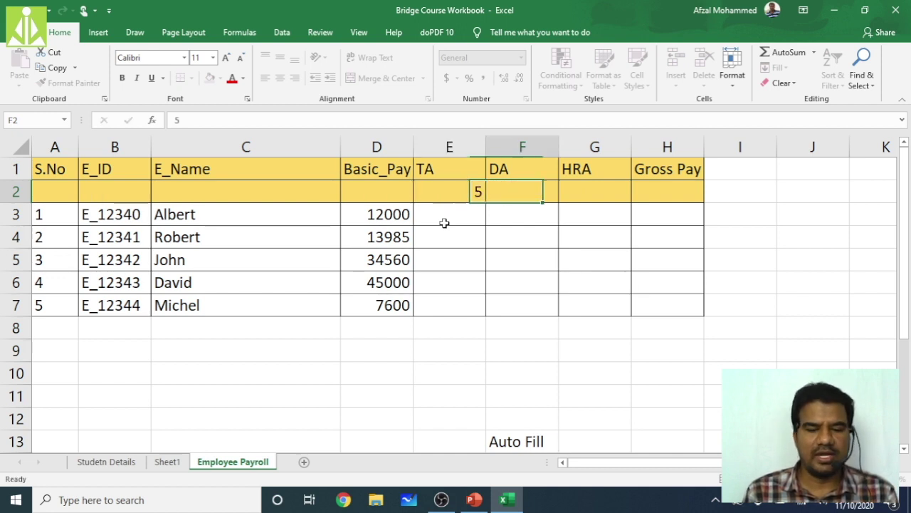
text(25)
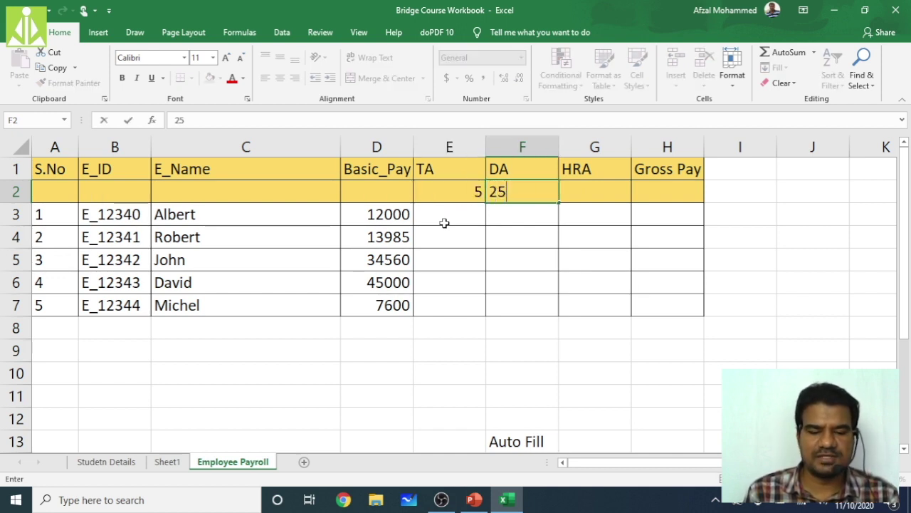
key(BackSpace)
text(25)
key(Tab)
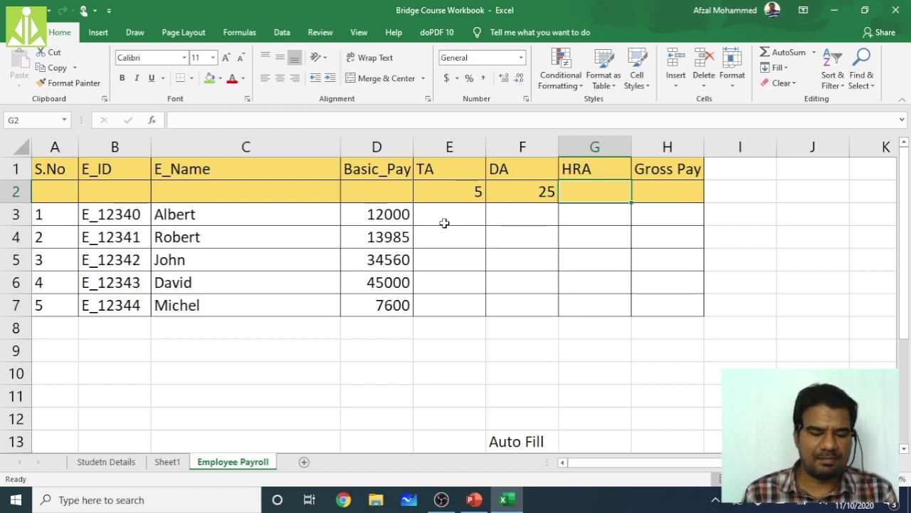
text(5)
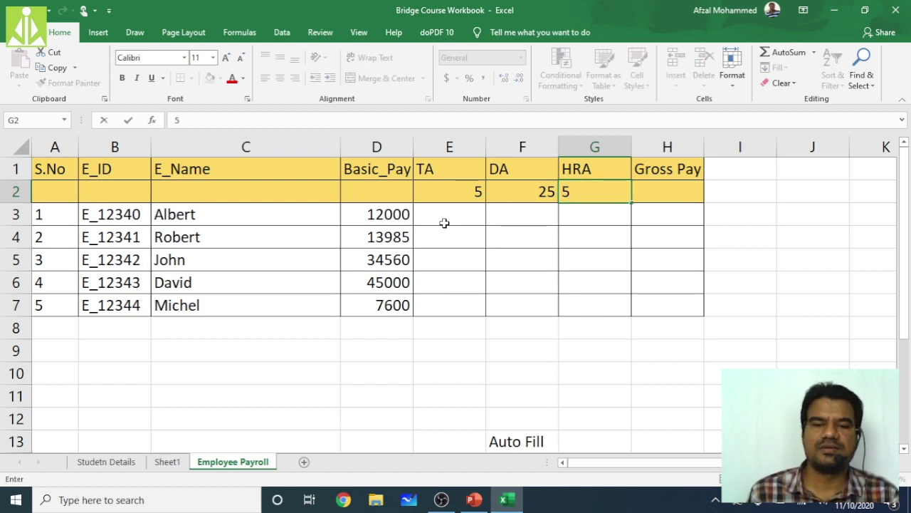
click(526, 279)
drag(458, 194, 597, 189)
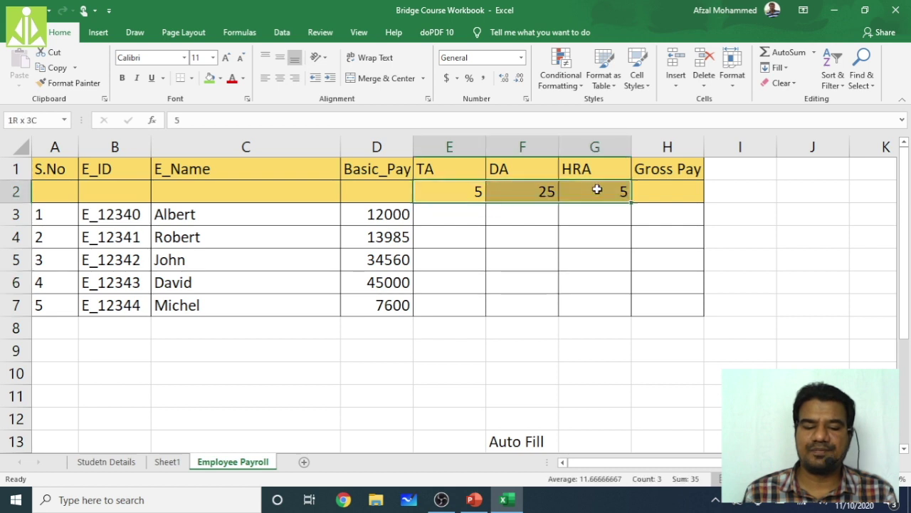
click(280, 78)
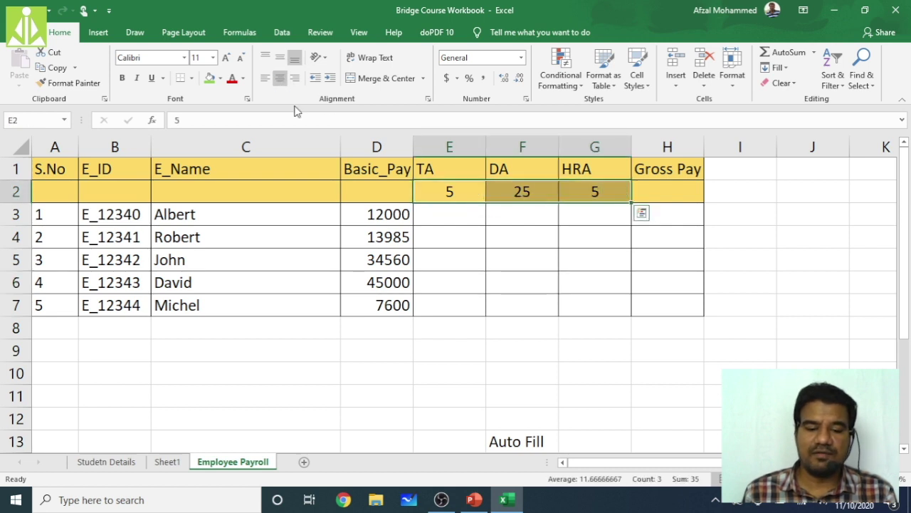
Step: Append a percent sign to the TA rate in E2 and the DA rate in F2
double_click(476, 192)
text(%)
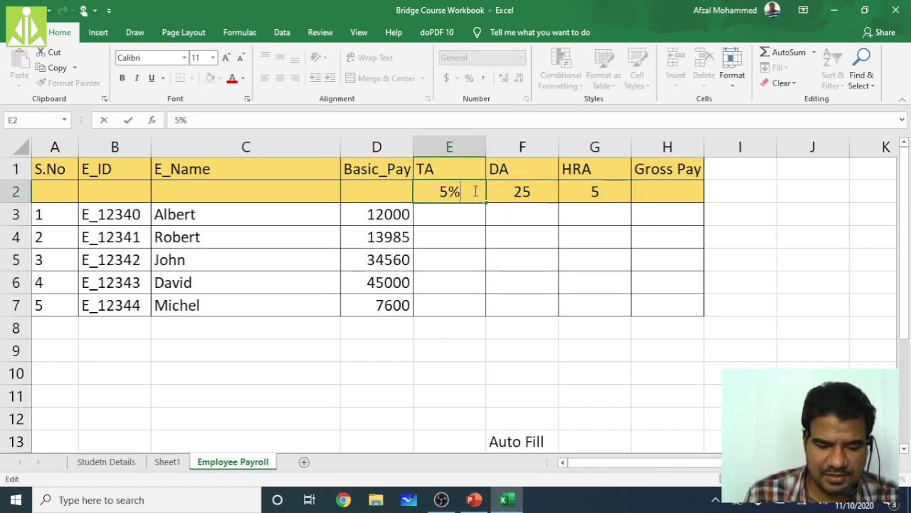
key(Return)
click(513, 190)
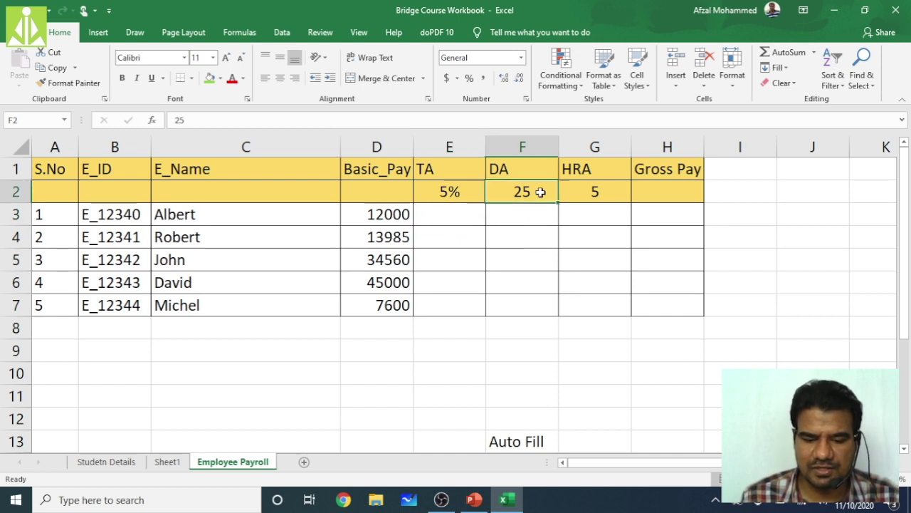
double_click(539, 191)
text(%)
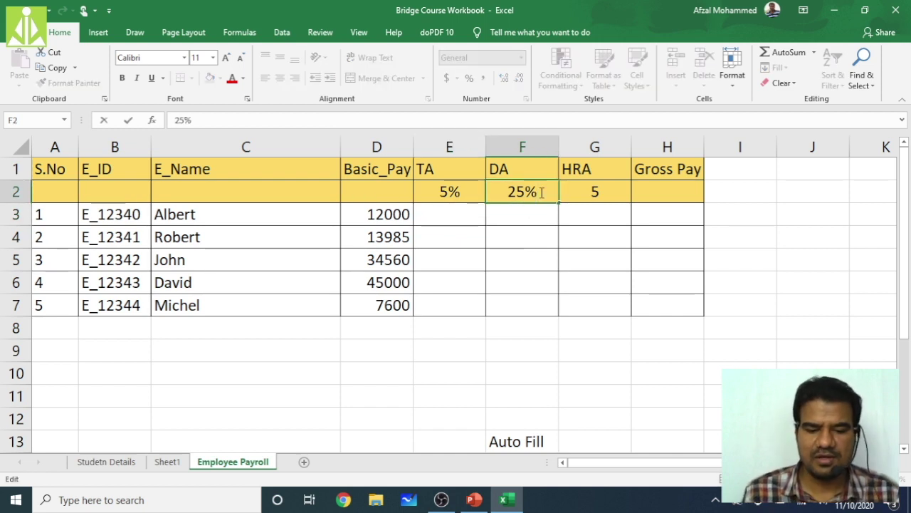
Step: Remove the percent sign from the DA rate in F2 and try to return the TA rate in E2 to plain 5
key(BackSpace)
click(472, 190)
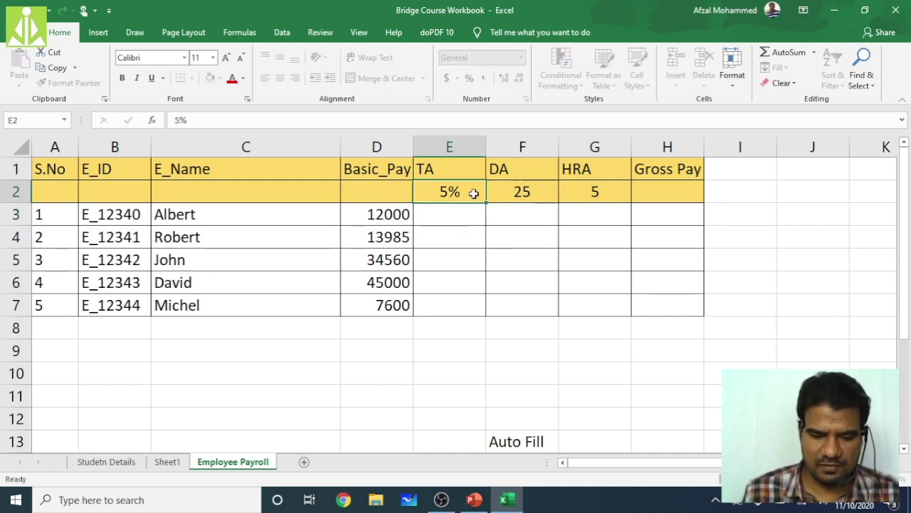
double_click(472, 190)
key(BackSpace)
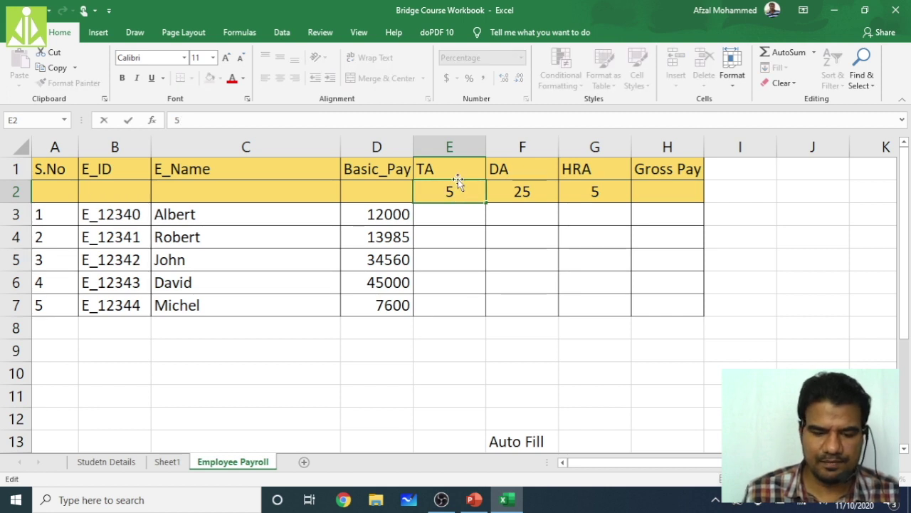
click(454, 173)
double_click(451, 173)
click(469, 195)
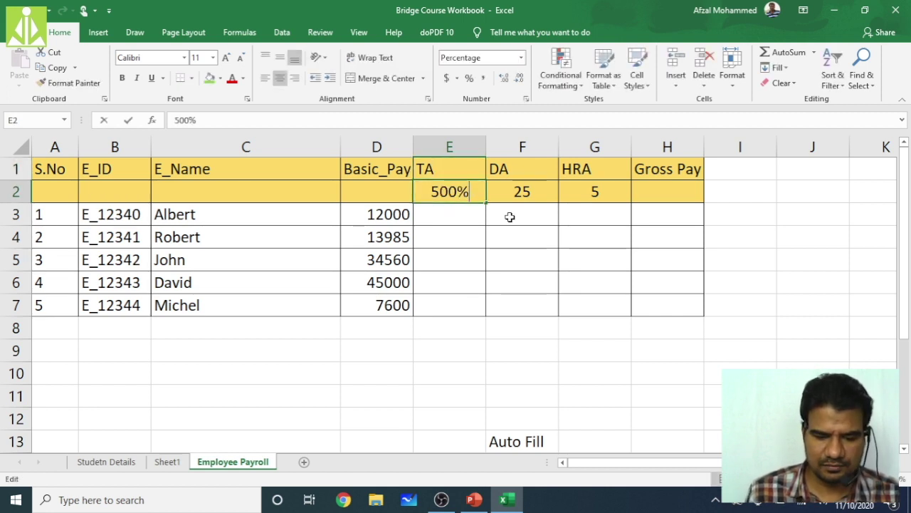
text(5)
key(Return)
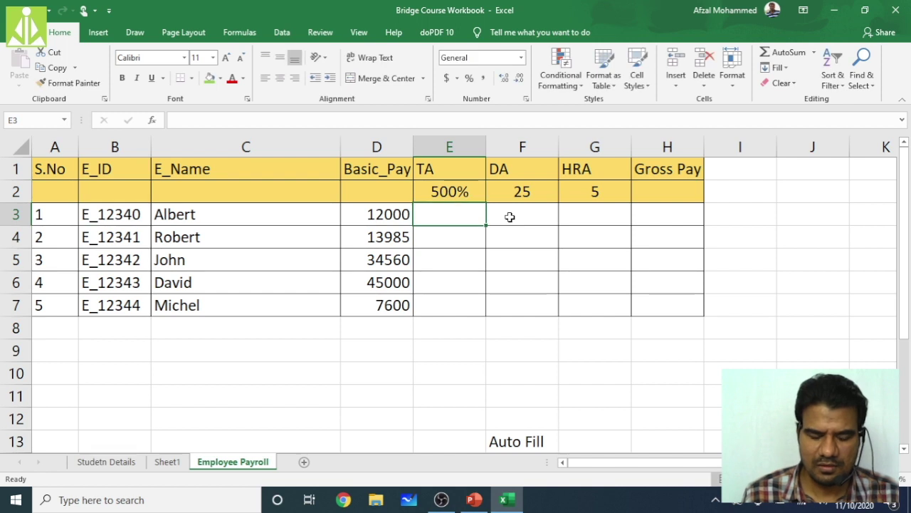
Step: Try to edit the TA rate in E2 down to 5 without the percent sign
click(470, 191)
double_click(469, 191)
click(289, 122)
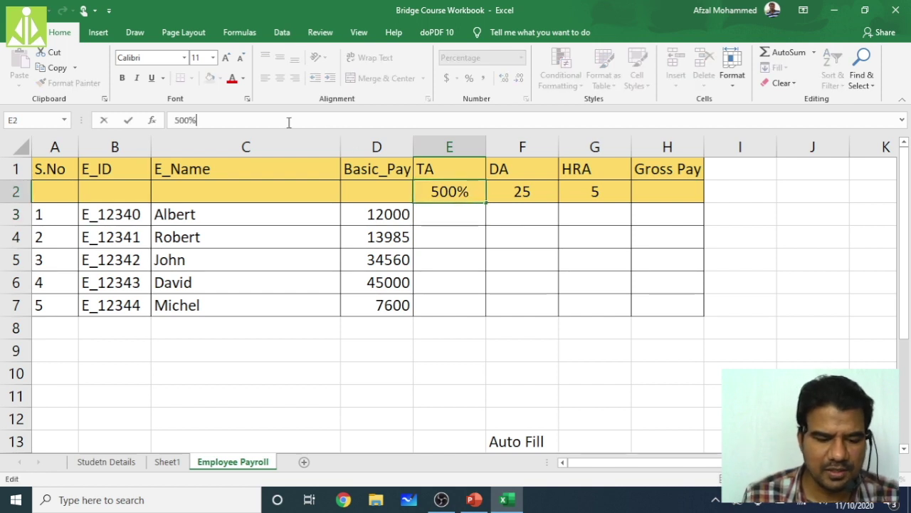
key(BackSpace)
key(BackSpace)
key(BackSpace)
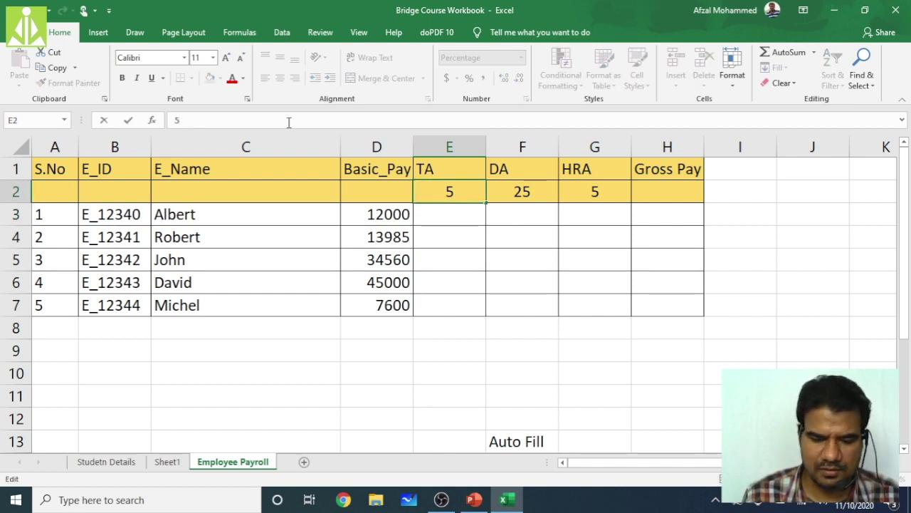
key(ctrl+Return)
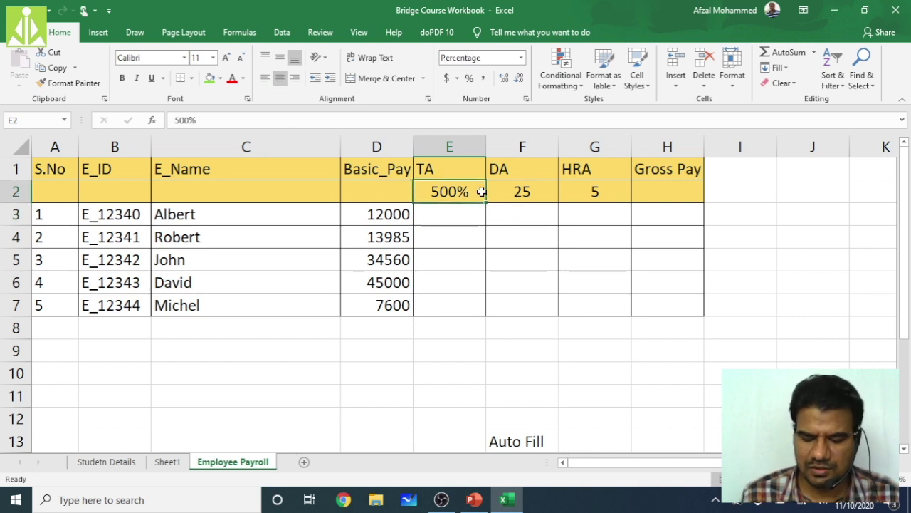
Step: Clear E2, try re-entering 5 as the TA rate, and clear the cell again
key(Delete)
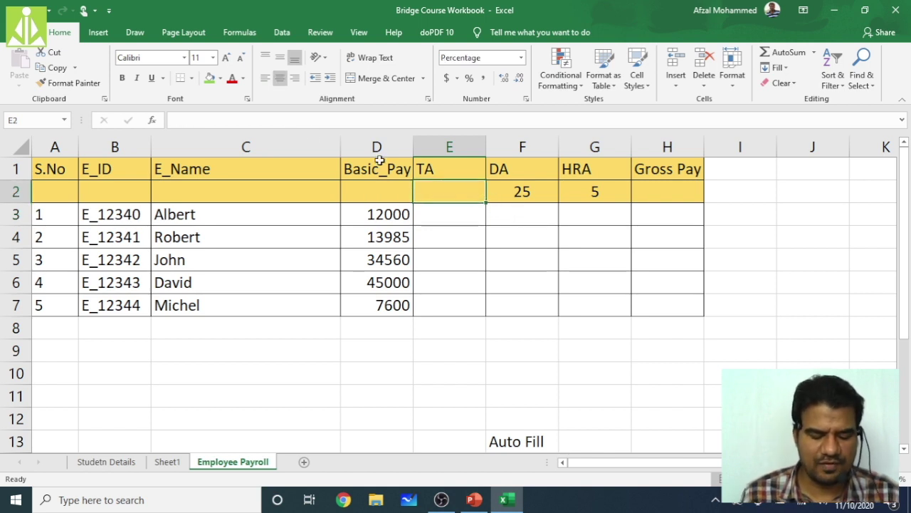
text(5)
key(Delete)
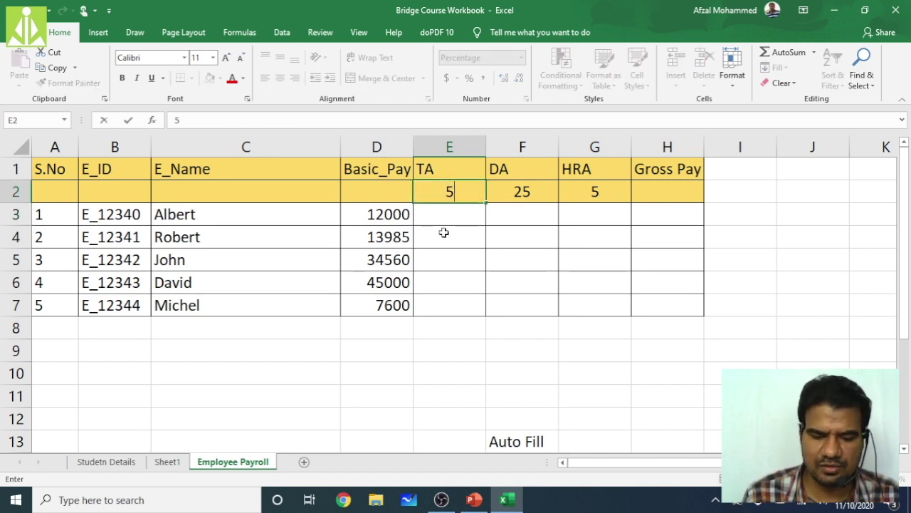
key(Return)
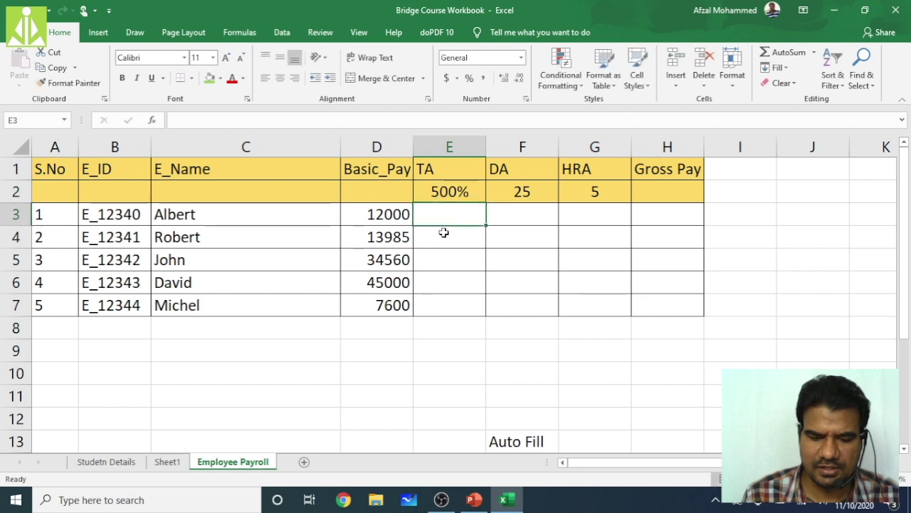
click(436, 194)
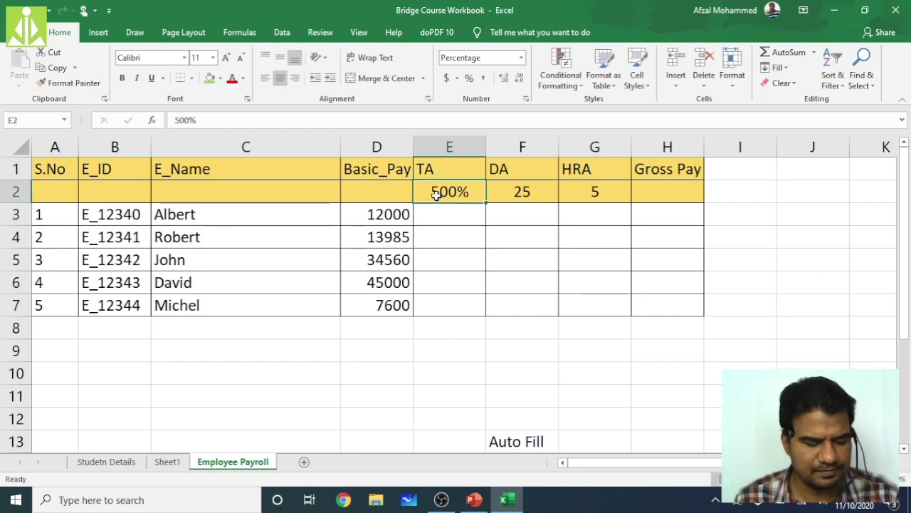
key(Delete)
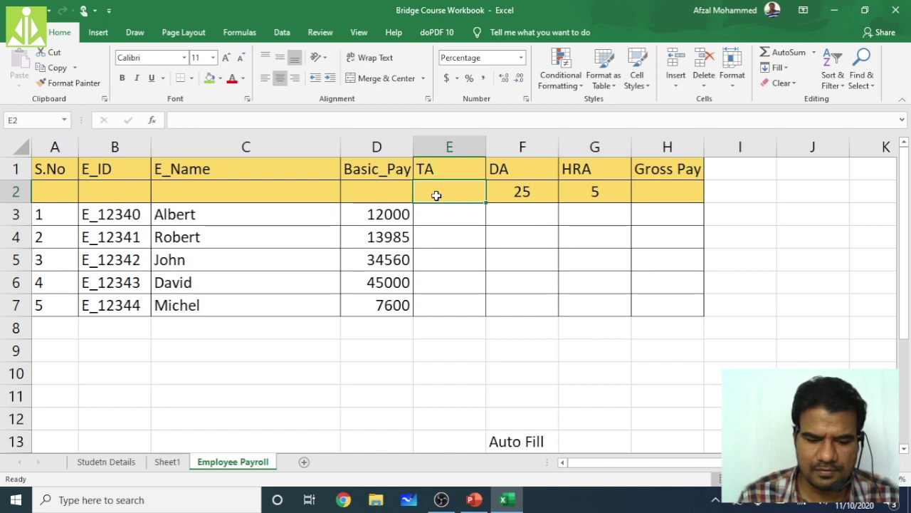
key(Down)
key(Down)
key(Down)
key(Down)
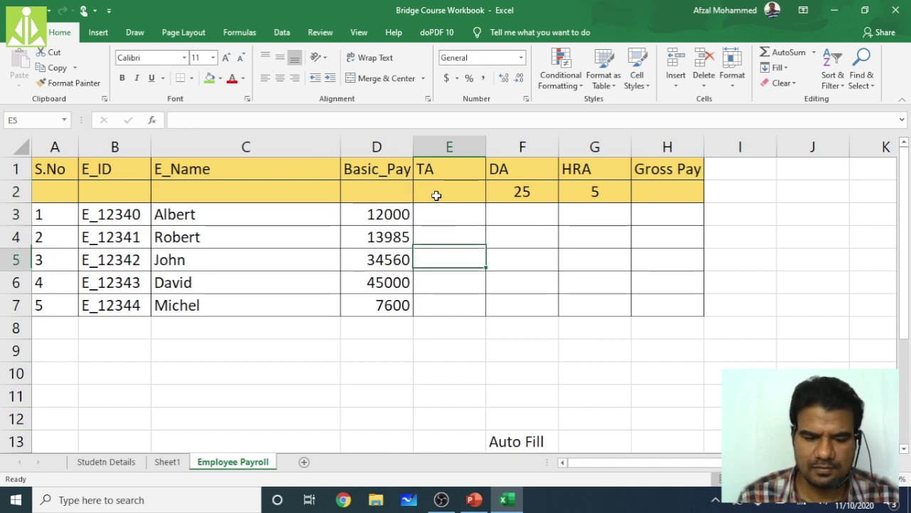
key(Up)
key(Up)
key(Up)
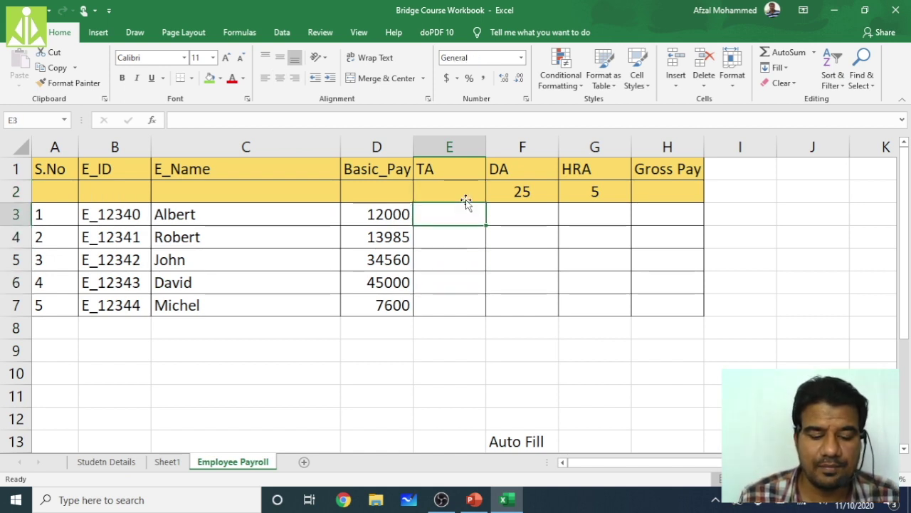
key(Up)
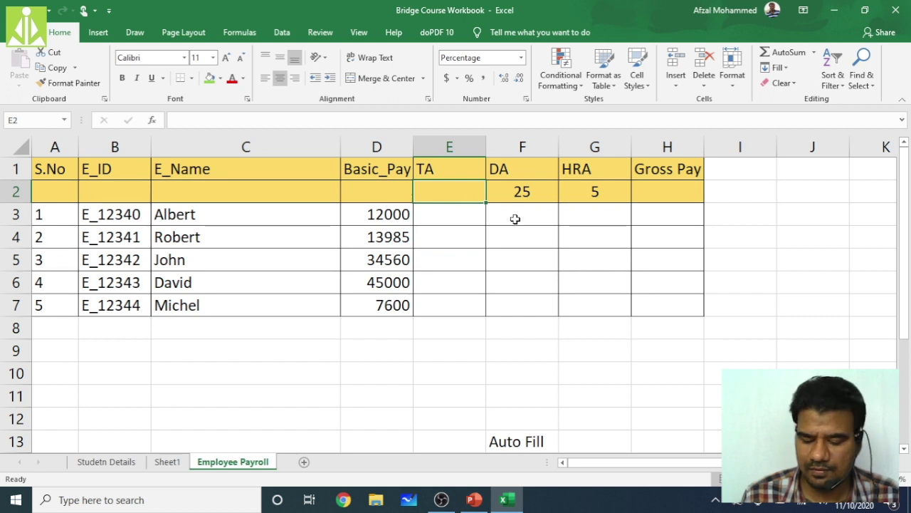
key(Down)
Step: Change the number format of E2 from Percentage to General and enter 5 as the TA rate
click(456, 190)
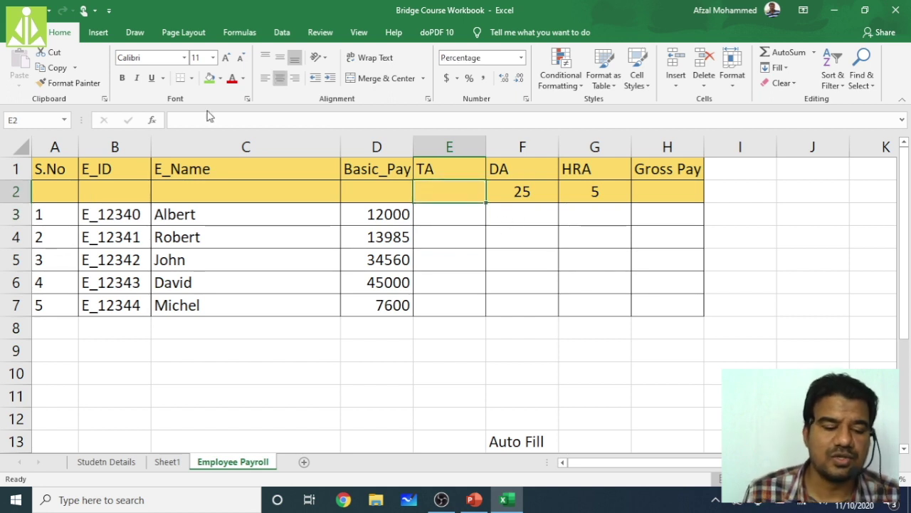
text(5)
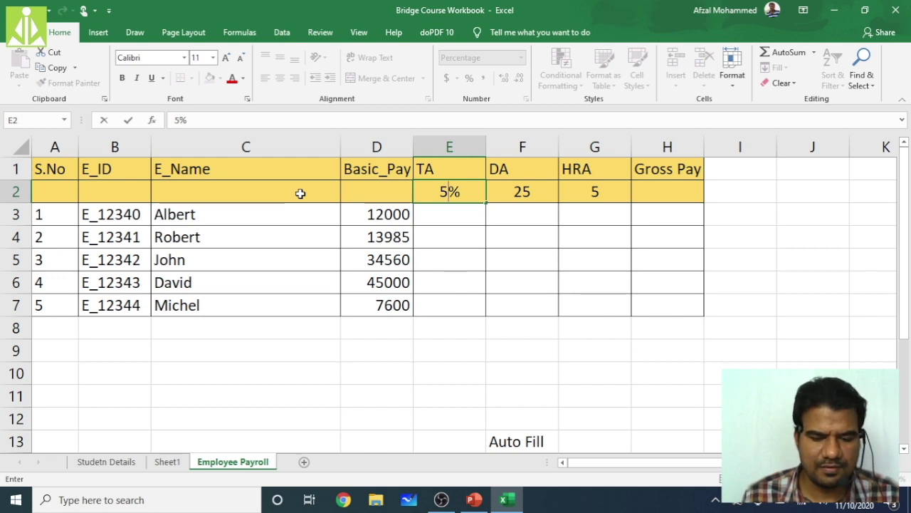
key(Escape)
right_click(428, 193)
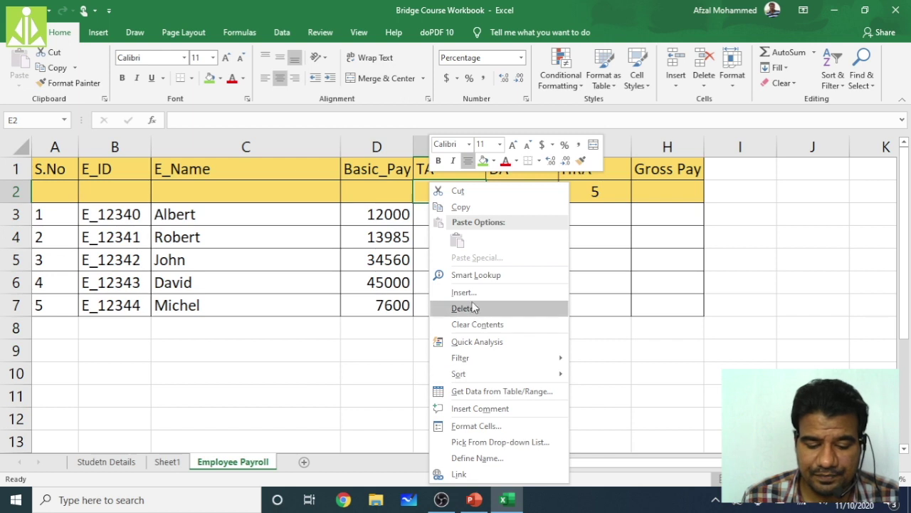
click(491, 426)
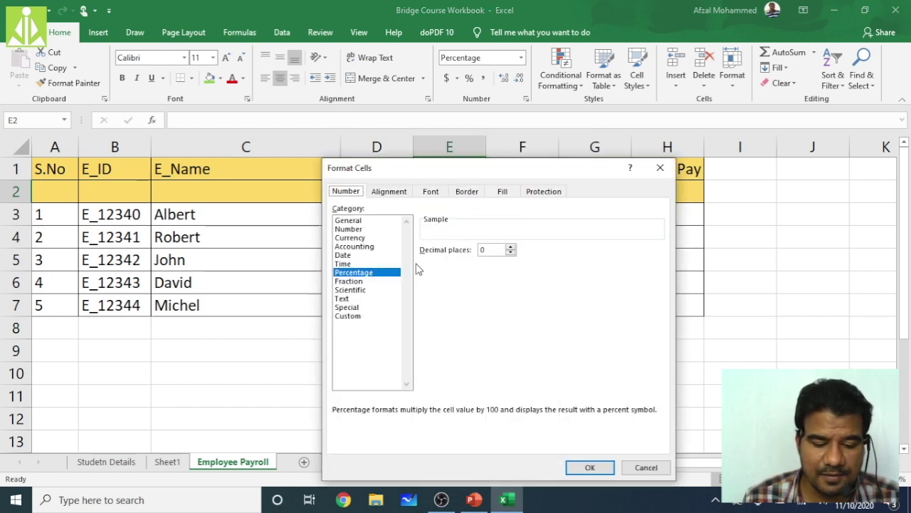
click(361, 220)
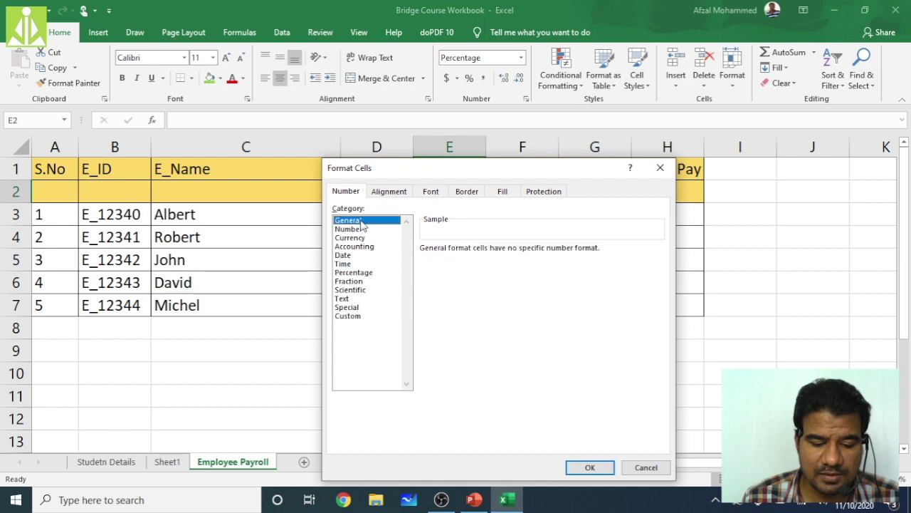
click(588, 467)
text(5)
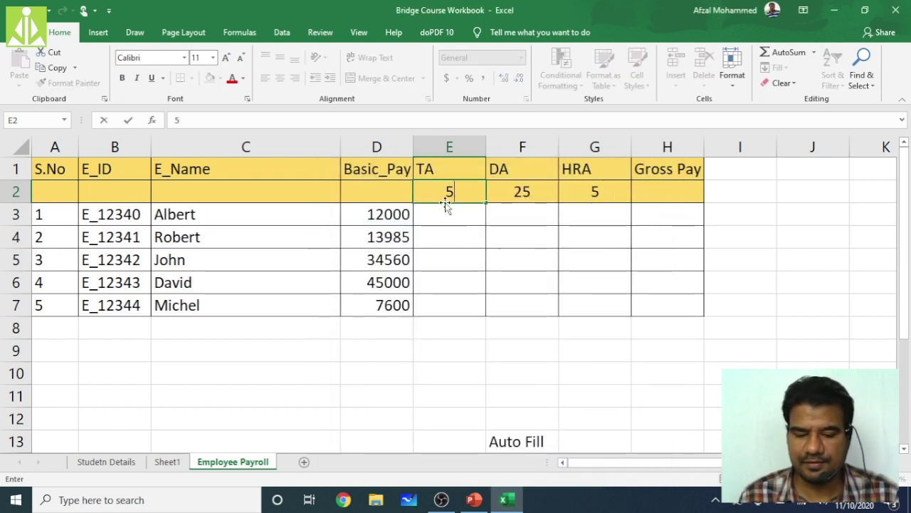
key(Return)
Step: Add a percent sign to the allowance headings in E1:G1 so they read TA %, DA % and HRA %
click(442, 168)
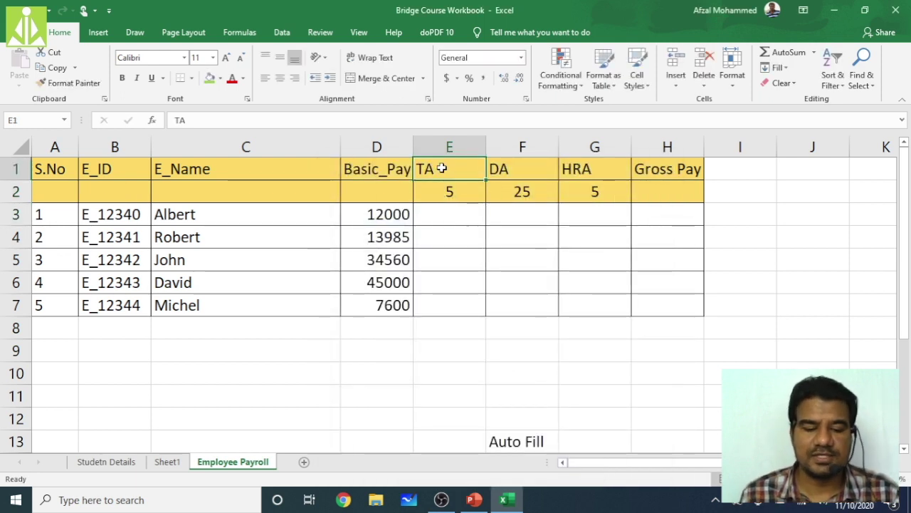
double_click(442, 168)
text(%)
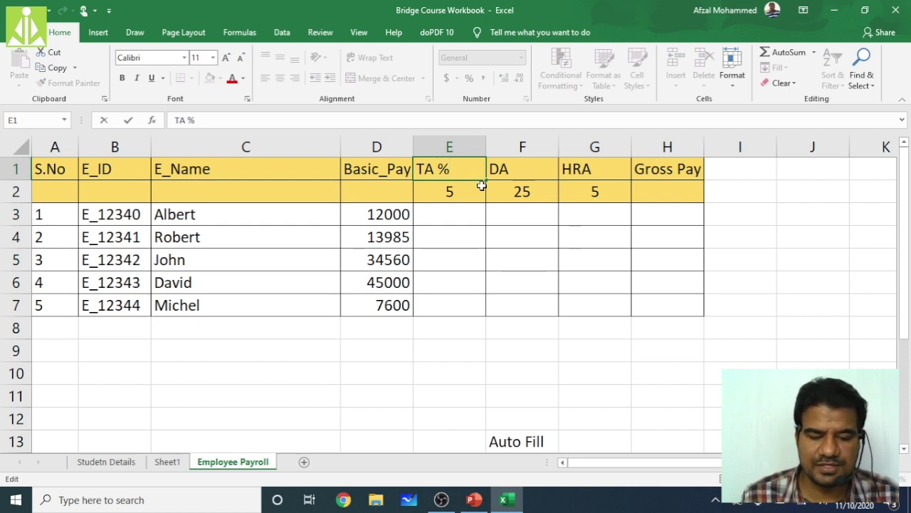
click(524, 171)
double_click(524, 169)
text(%)
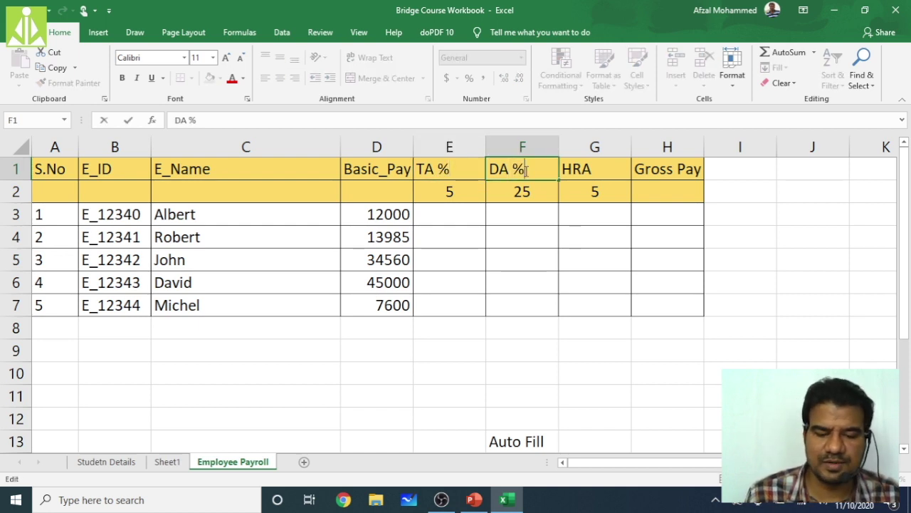
click(599, 164)
double_click(600, 164)
text(%)
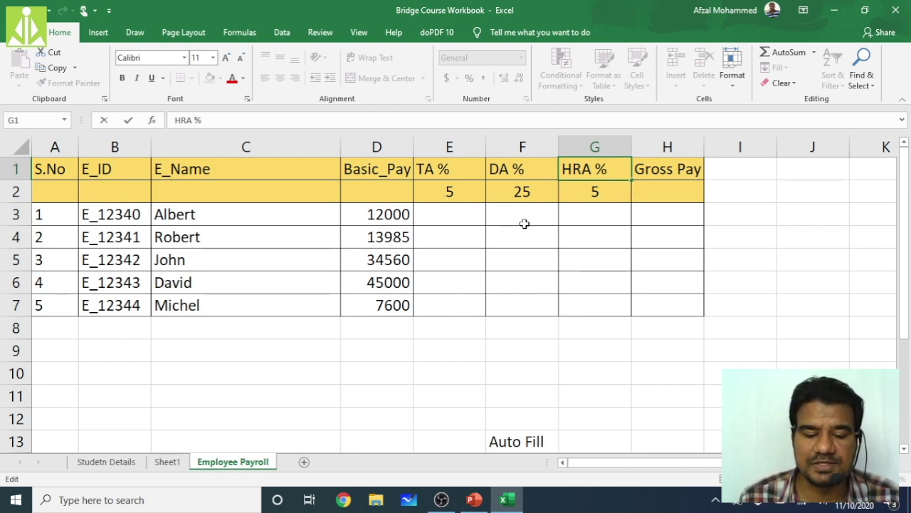
Step: Center the allowance headings and rates in E1:G2, and narrow the E_Name column to fit its entries
click(460, 216)
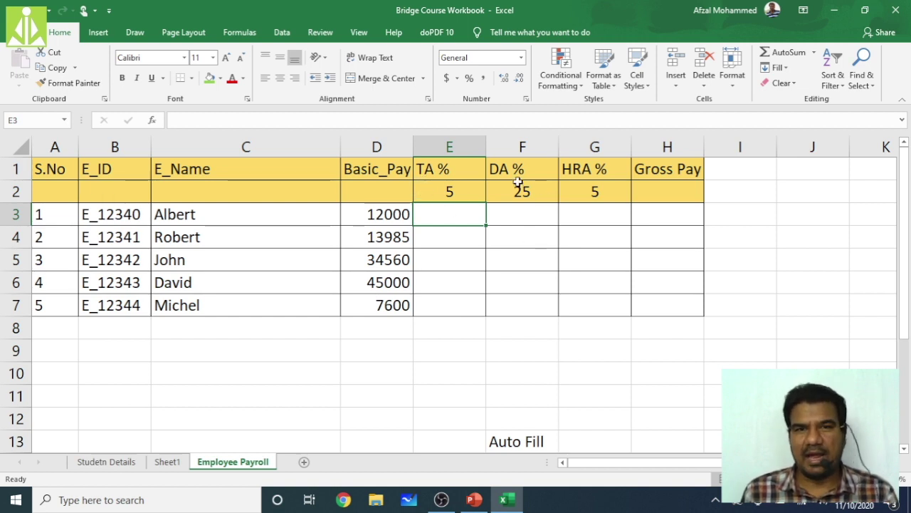
drag(436, 171, 582, 185)
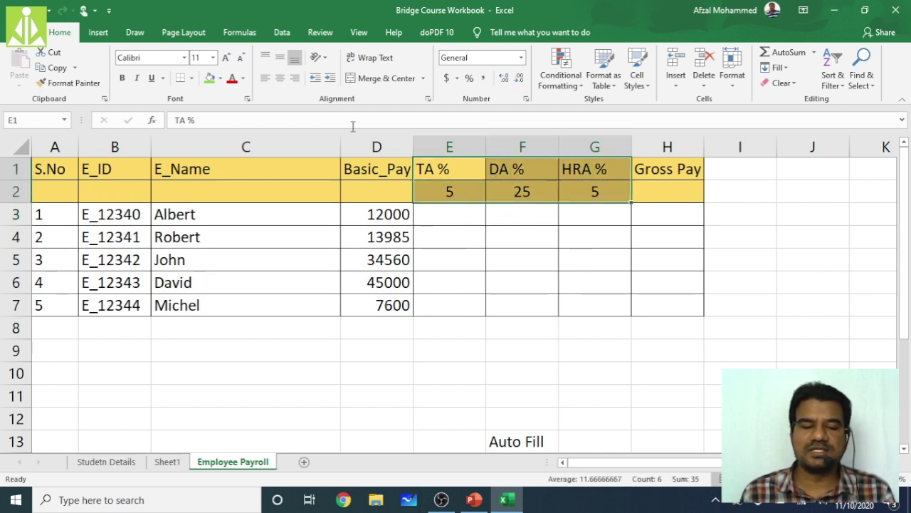
click(280, 78)
click(464, 218)
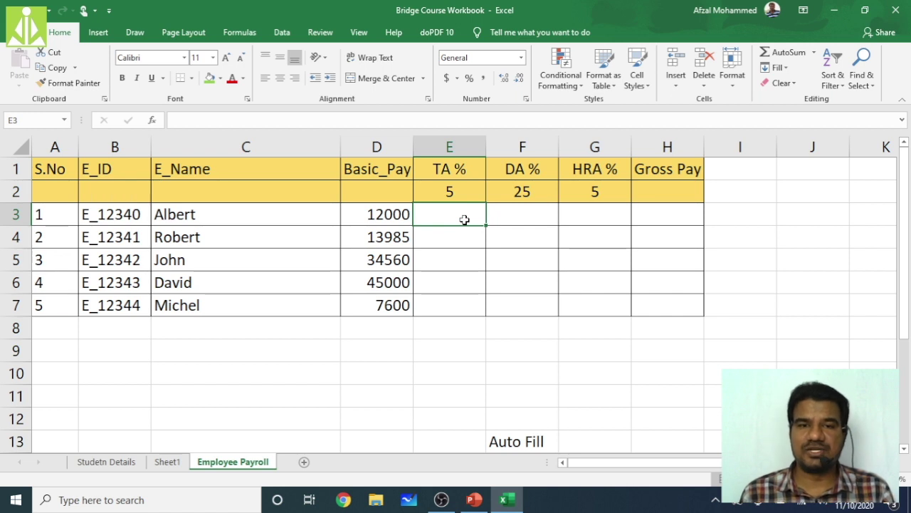
drag(340, 140, 249, 142)
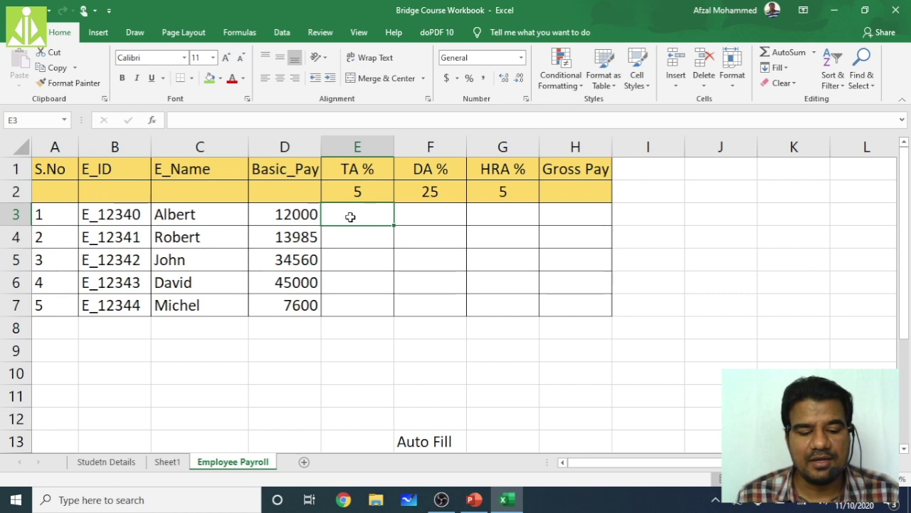
Step: Calculate the first employee's TA in E3 with the formula =D3*E2/100
click(294, 214)
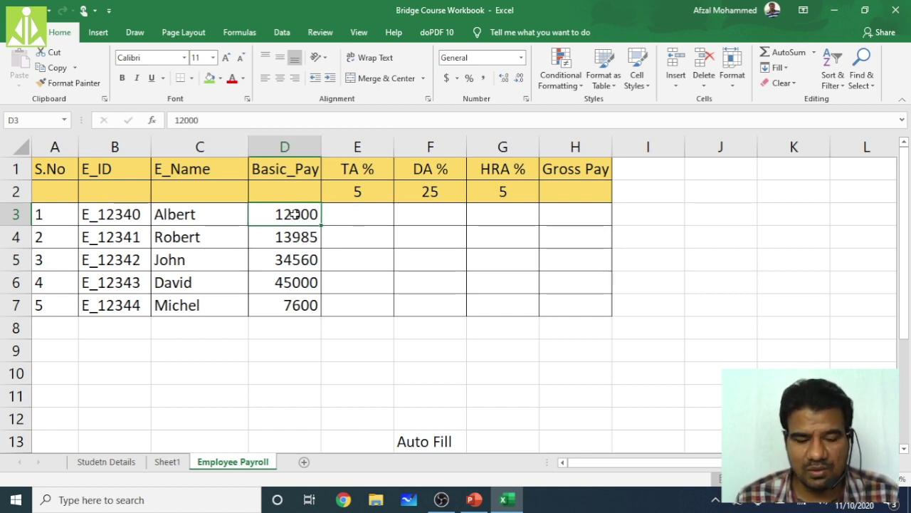
click(356, 193)
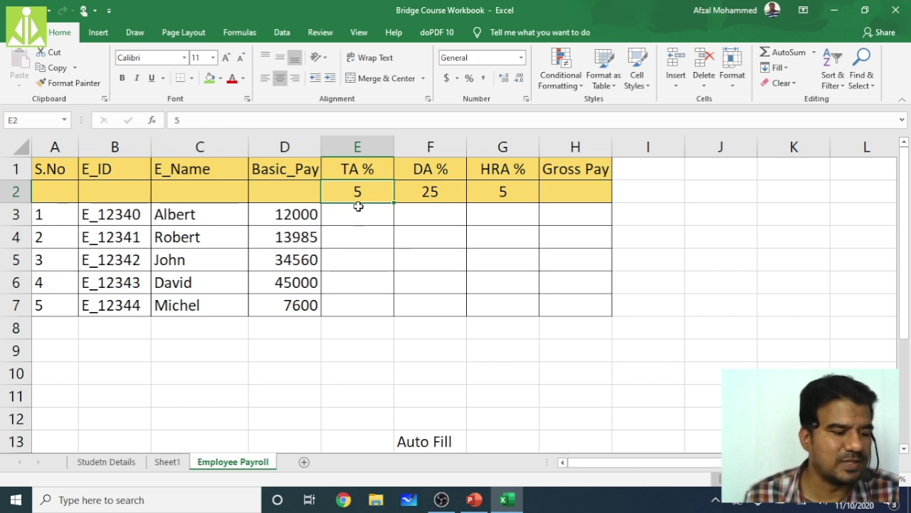
click(361, 213)
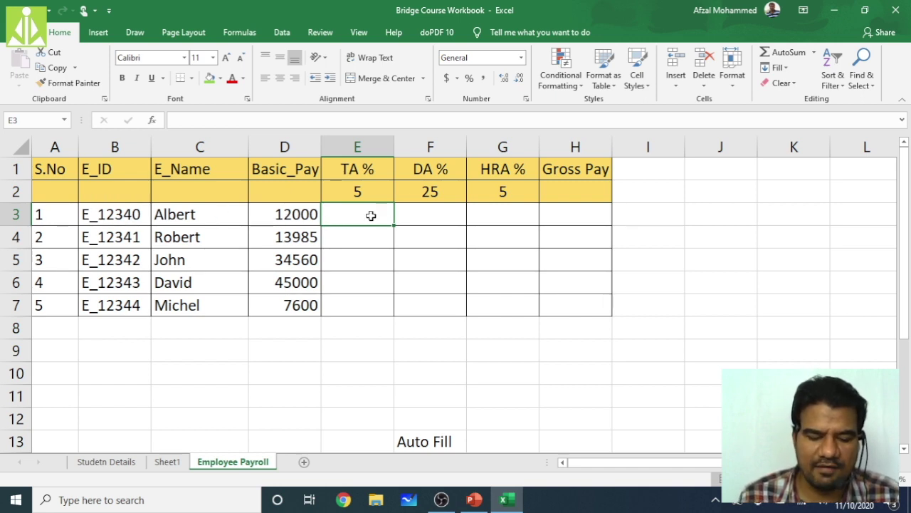
text(=)
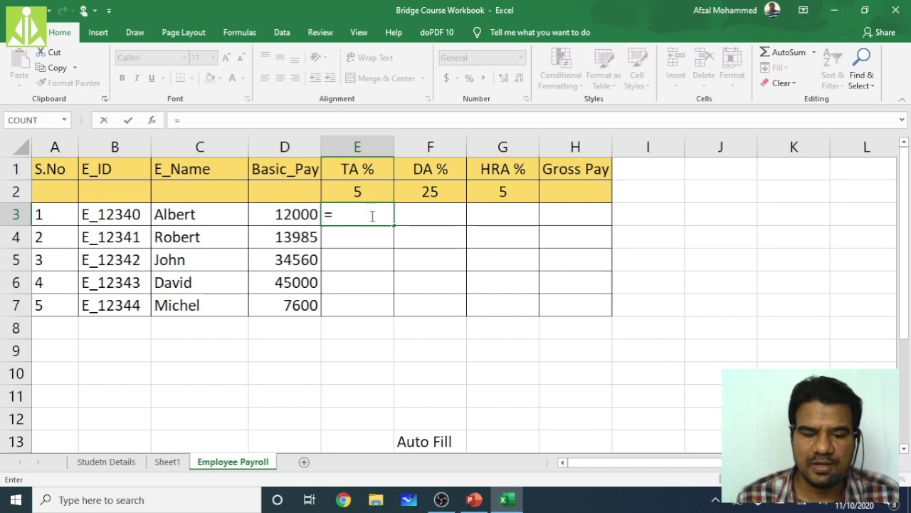
click(281, 211)
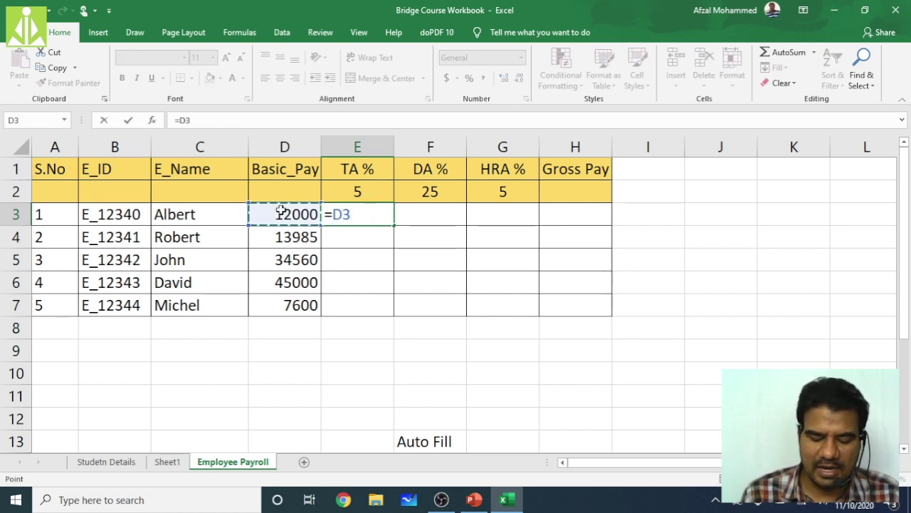
text(*)
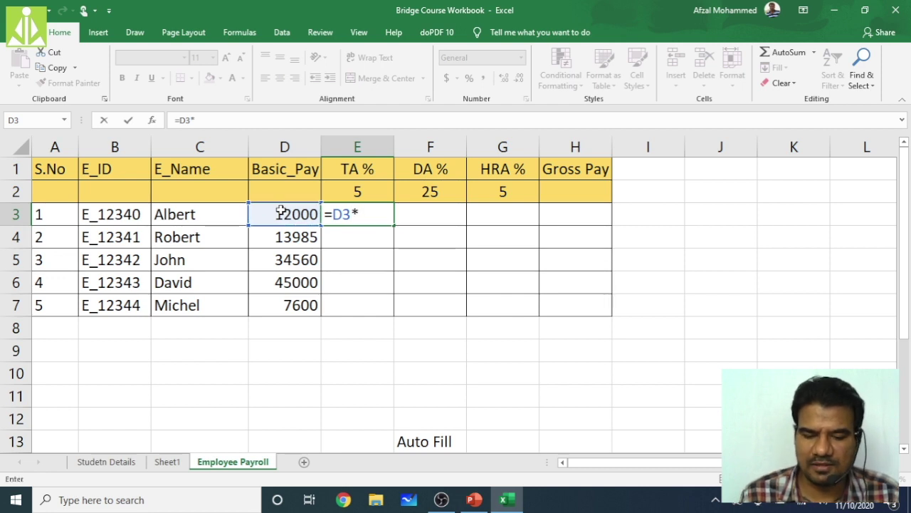
click(353, 188)
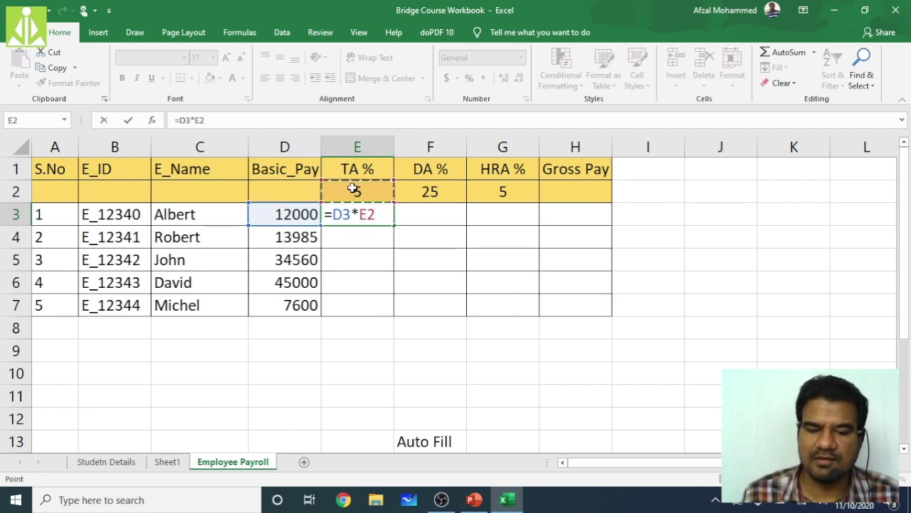
text(/)
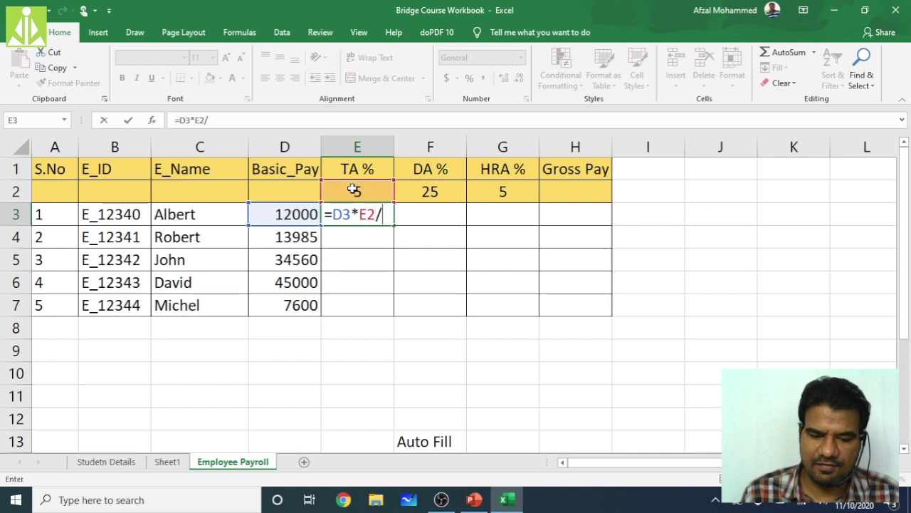
text(100)
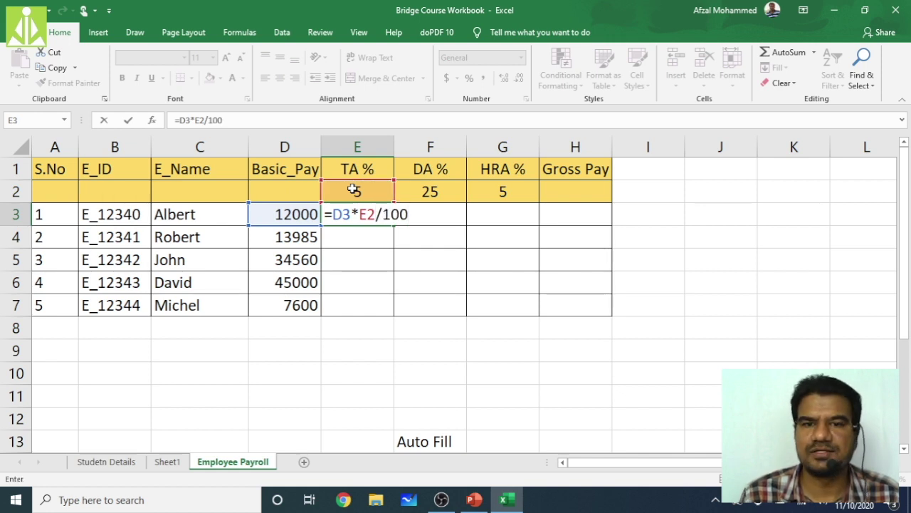
key(Return)
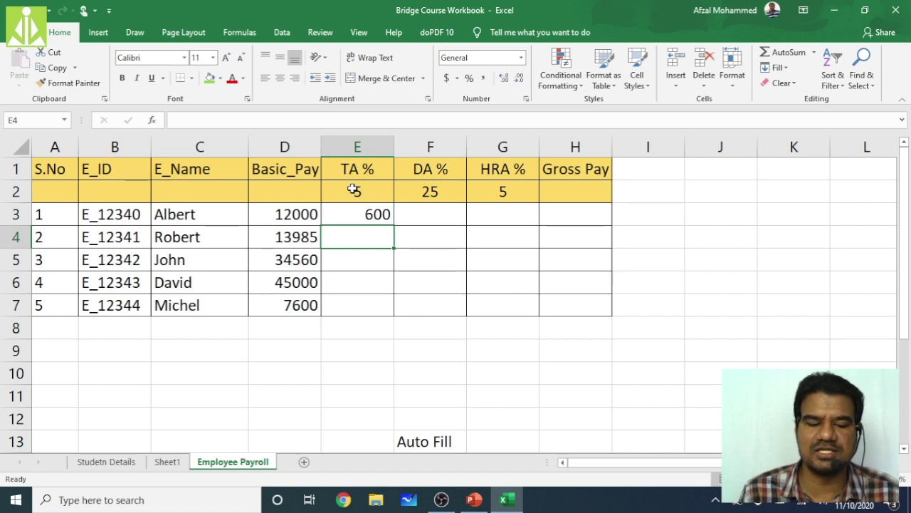
Step: Center the pay and allowance cells D3:H7 and make the header rows A1:H2 bold
drag(360, 212, 364, 304)
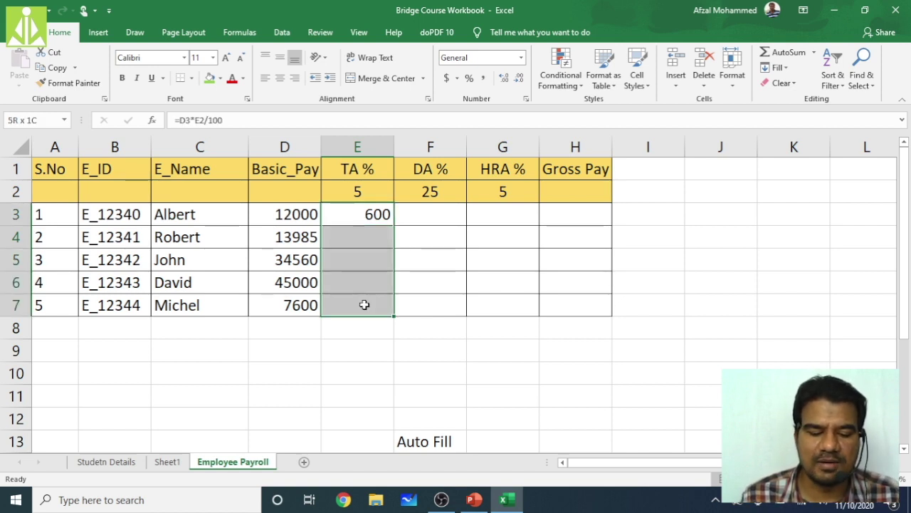
drag(285, 213, 586, 309)
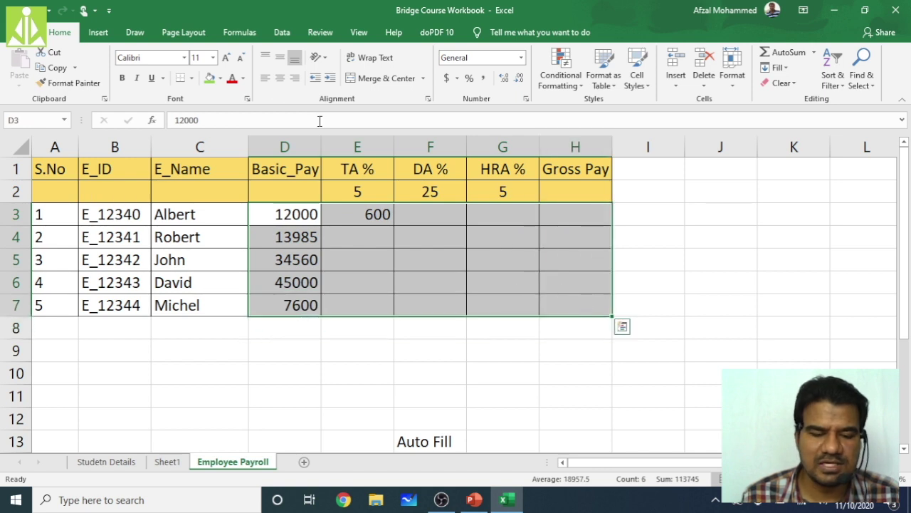
click(280, 79)
click(382, 245)
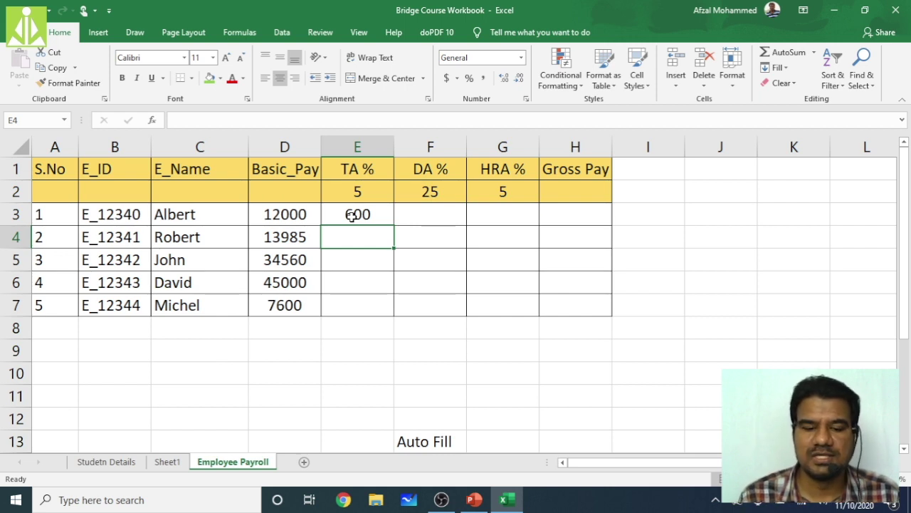
drag(71, 171, 596, 187)
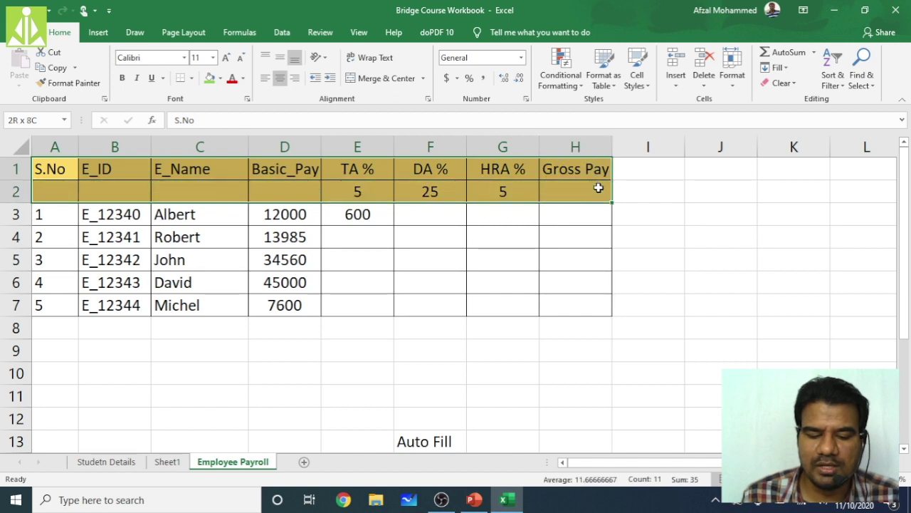
click(450, 281)
Step: Examine the TA formula in E3 against the cells it references, D3 and E2, and the empty cell below
click(362, 222)
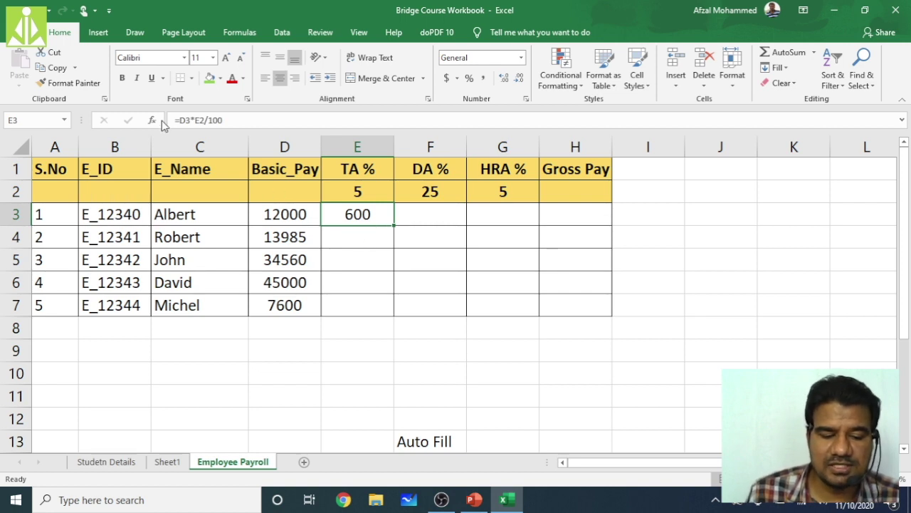
click(292, 217)
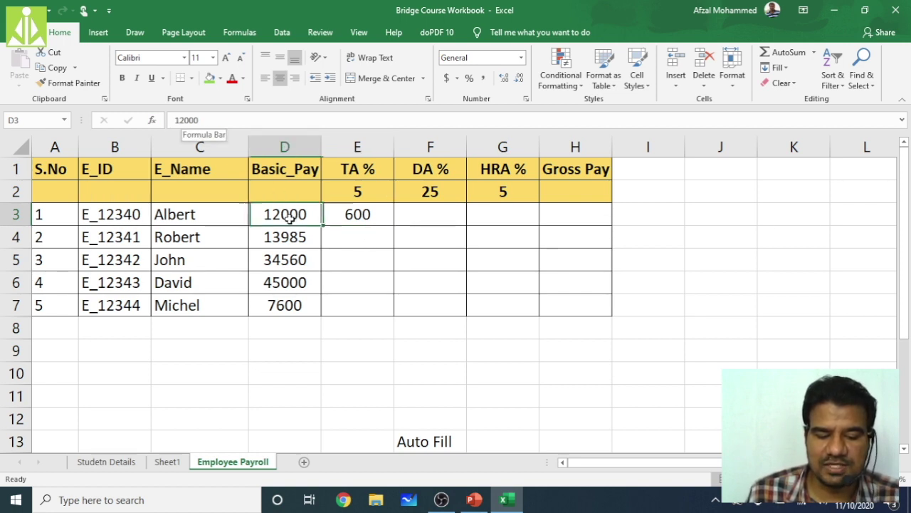
click(339, 215)
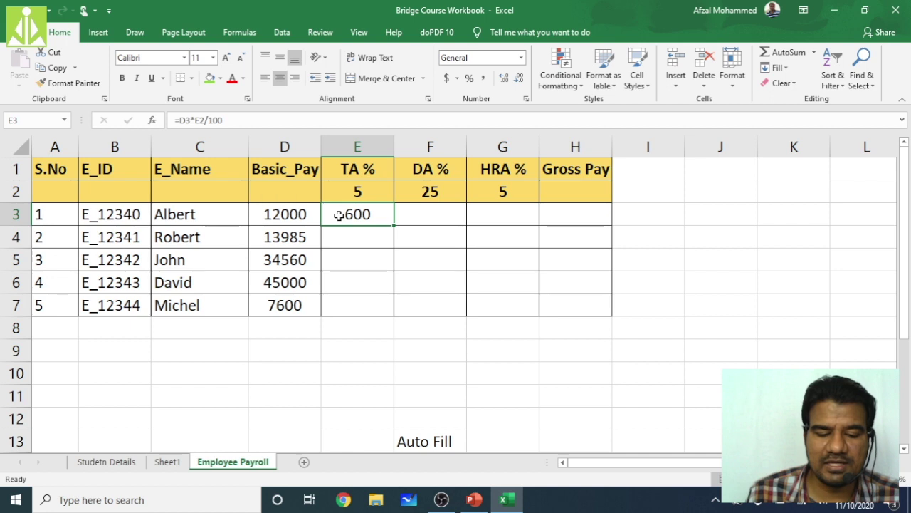
click(349, 189)
click(351, 217)
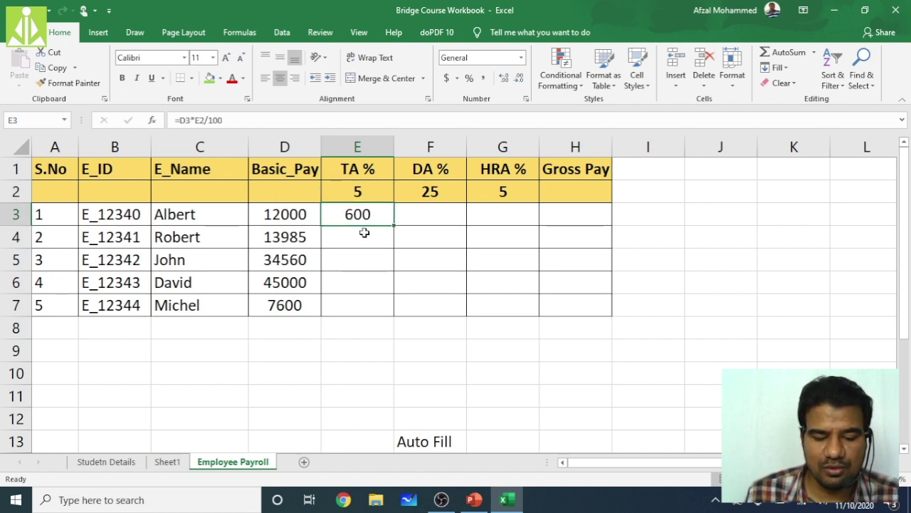
click(361, 234)
click(356, 215)
click(356, 233)
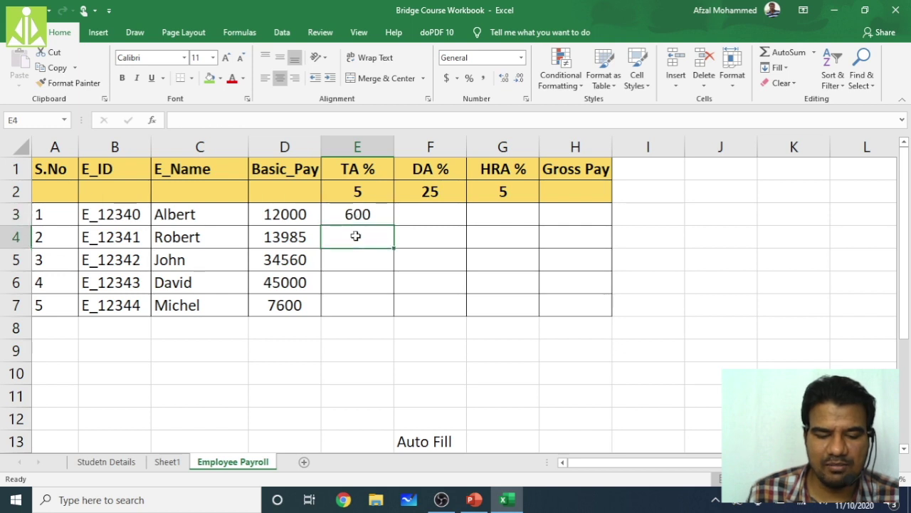
click(356, 215)
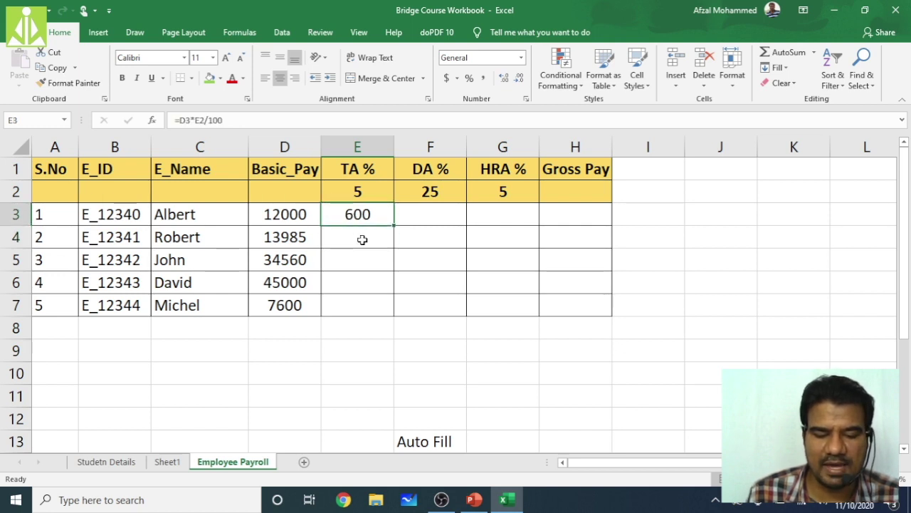
Step: Highlight cell E4, the second employee's TA cell, with a green fill
click(362, 239)
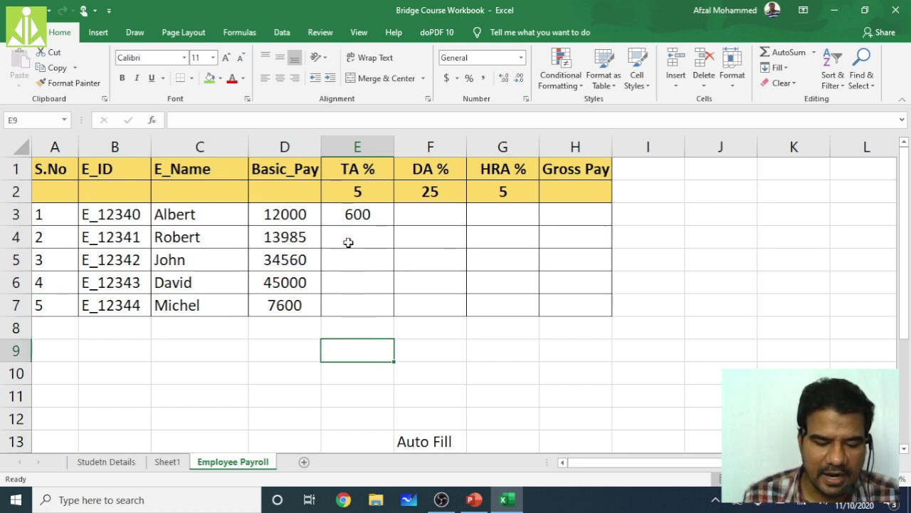
click(209, 78)
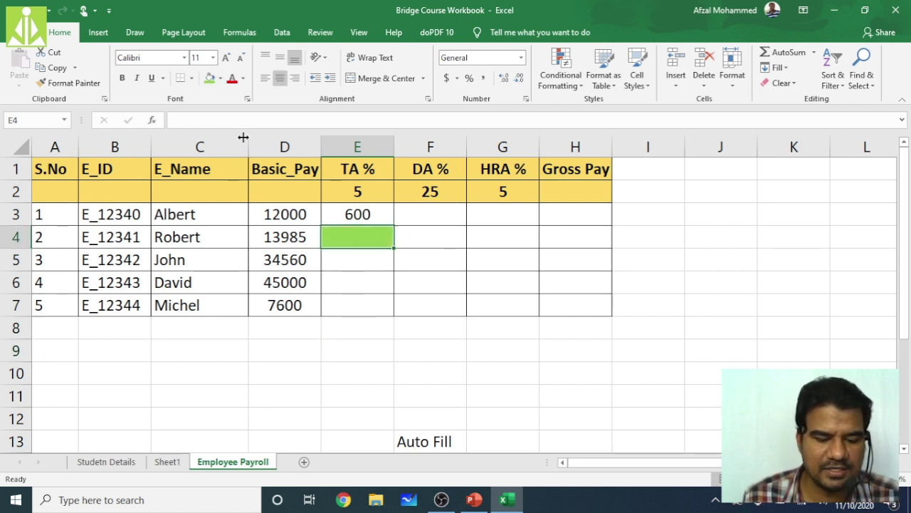
click(365, 353)
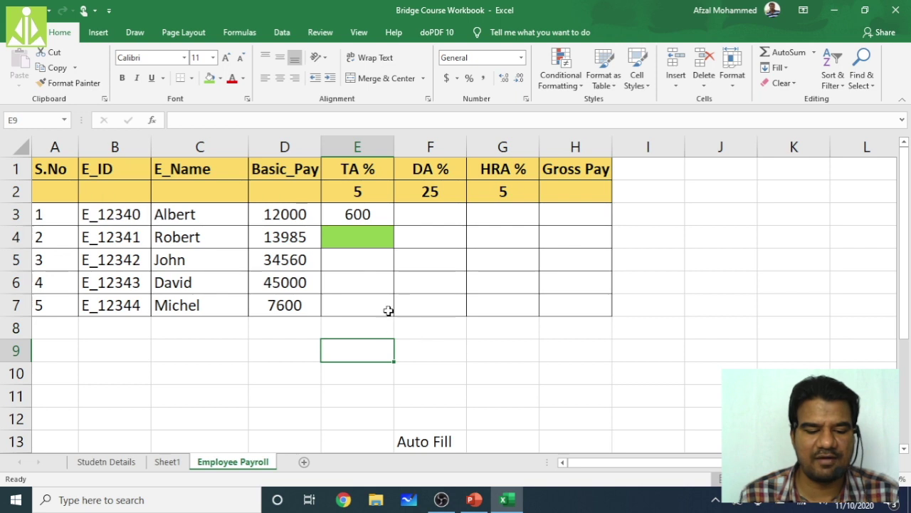
Step: Copy the formula text D3*E2/100 from E3, without the equals sign, into F9 as a reference note
click(353, 218)
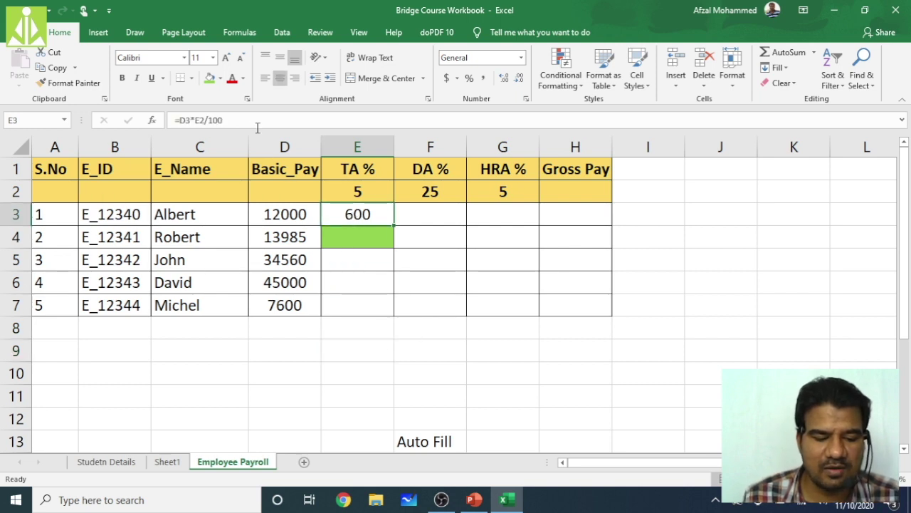
click(232, 121)
drag(232, 120, 188, 121)
click(504, 350)
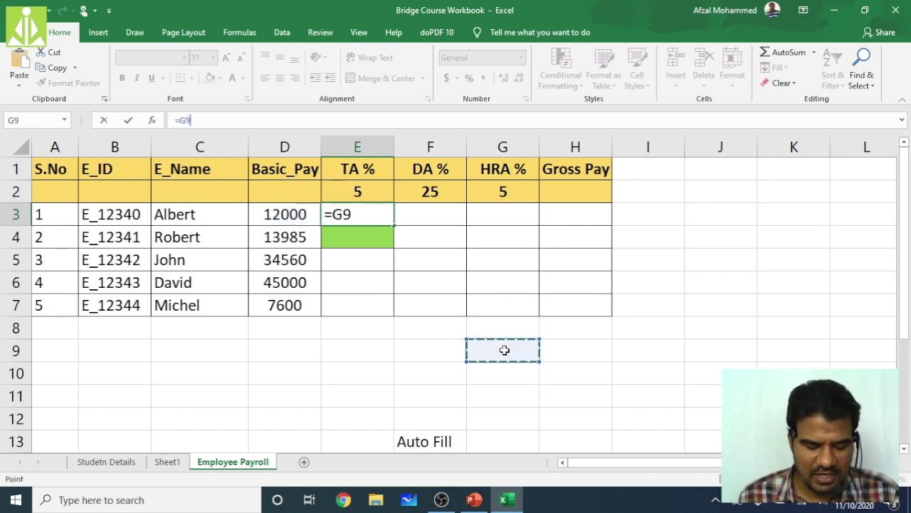
key(Escape)
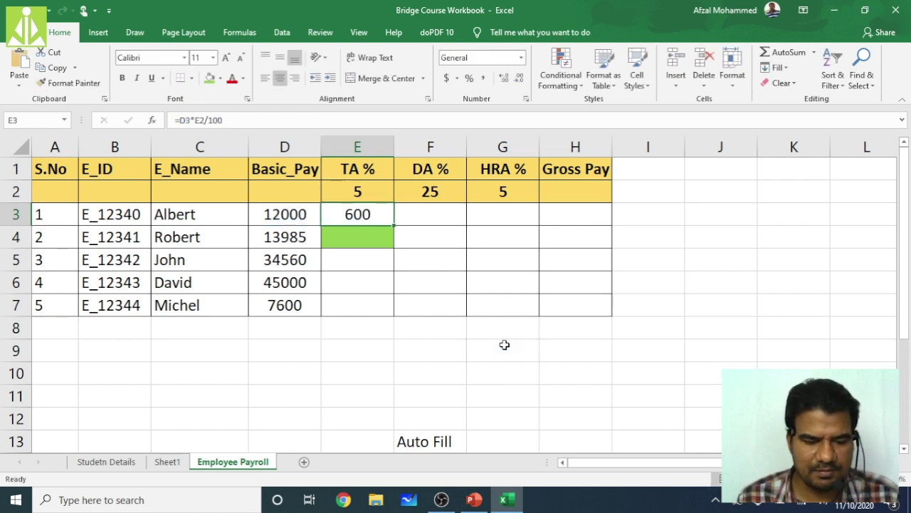
click(441, 346)
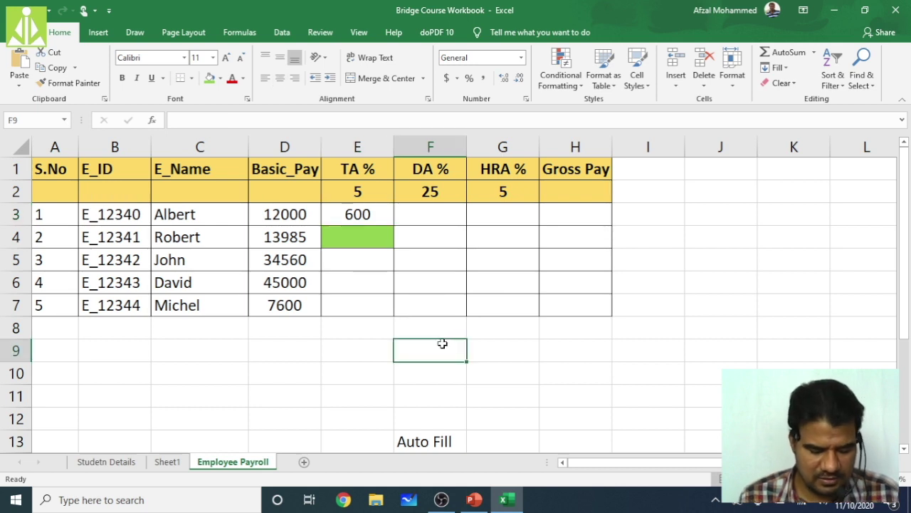
key(ctrl+v)
key(Return)
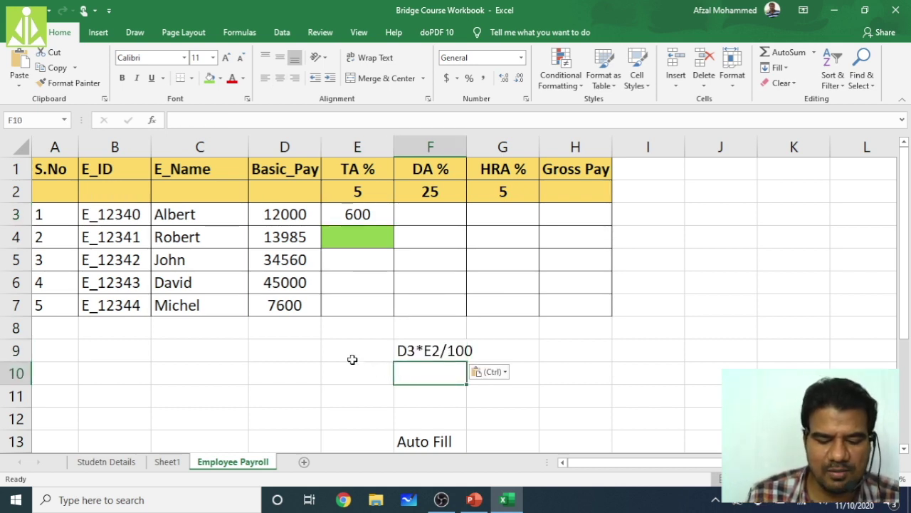
Step: Compare the basic pay cells D4 and D3 with the reference used in the noted TA formula
click(342, 395)
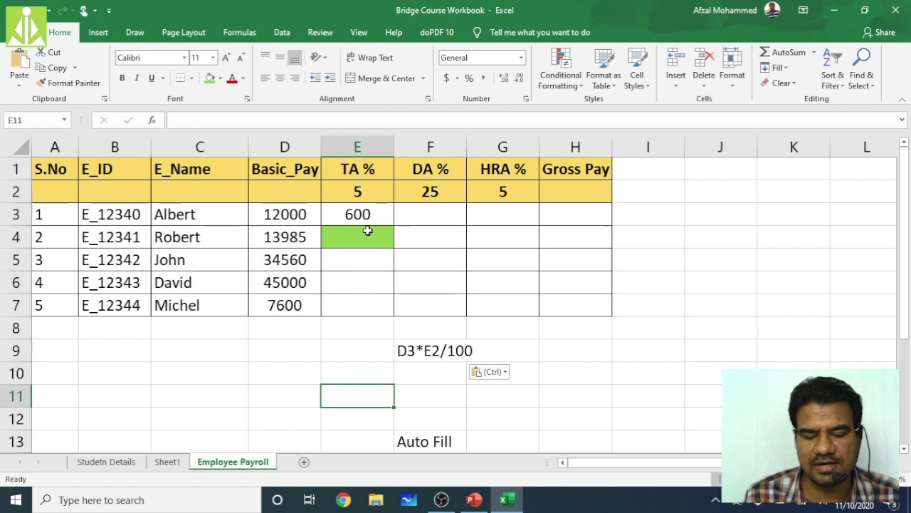
click(299, 239)
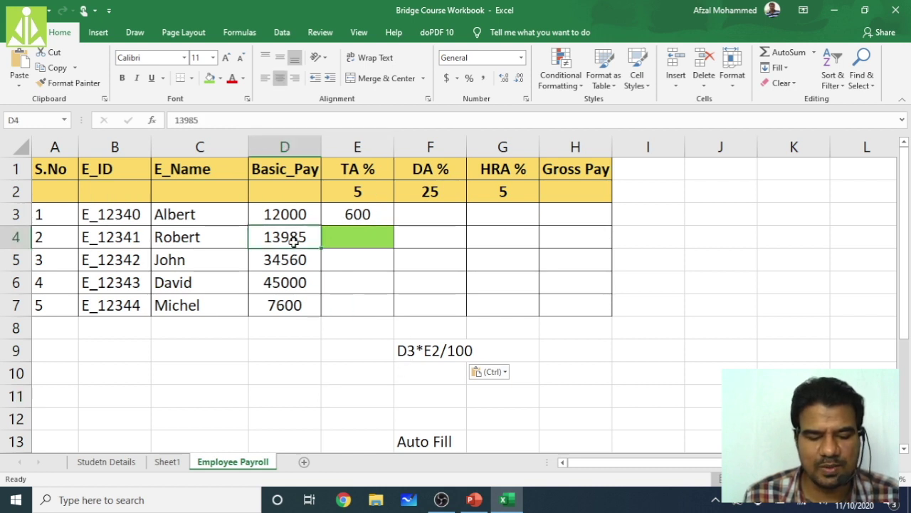
click(292, 222)
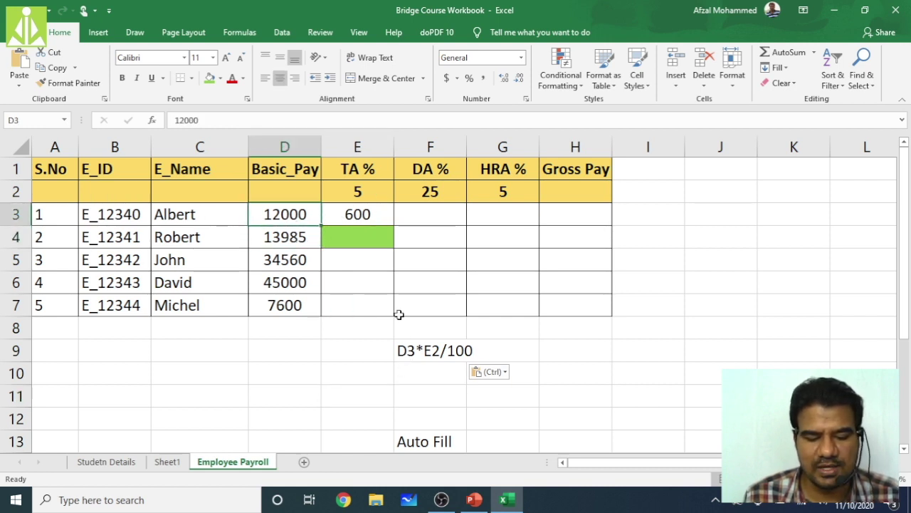
Step: Enter the text D4*E2/100 in E4, based on the second employee's basic pay and the TA rate
click(358, 193)
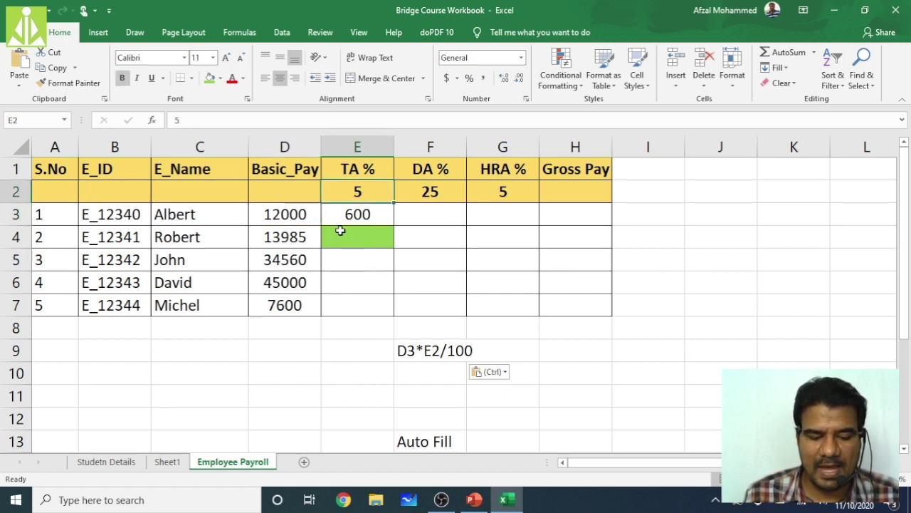
click(363, 241)
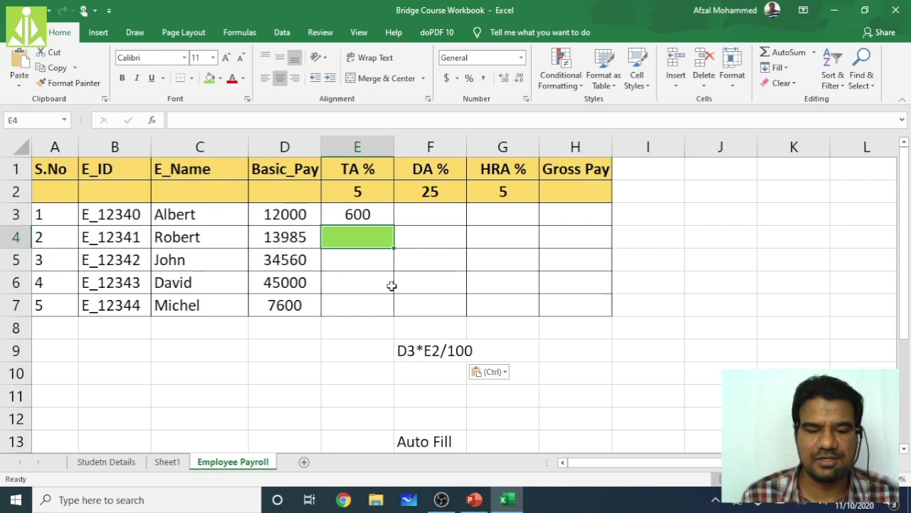
click(294, 238)
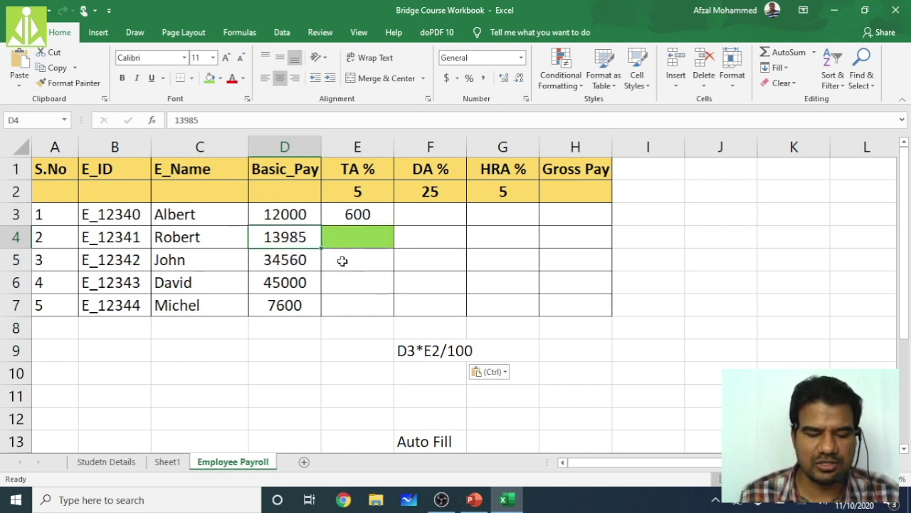
click(342, 238)
text(D4)
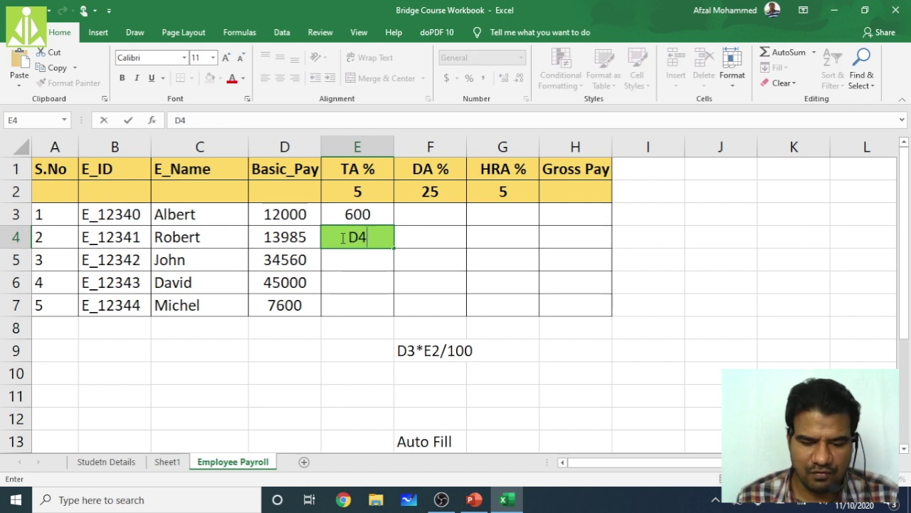
text(*)
click(372, 191)
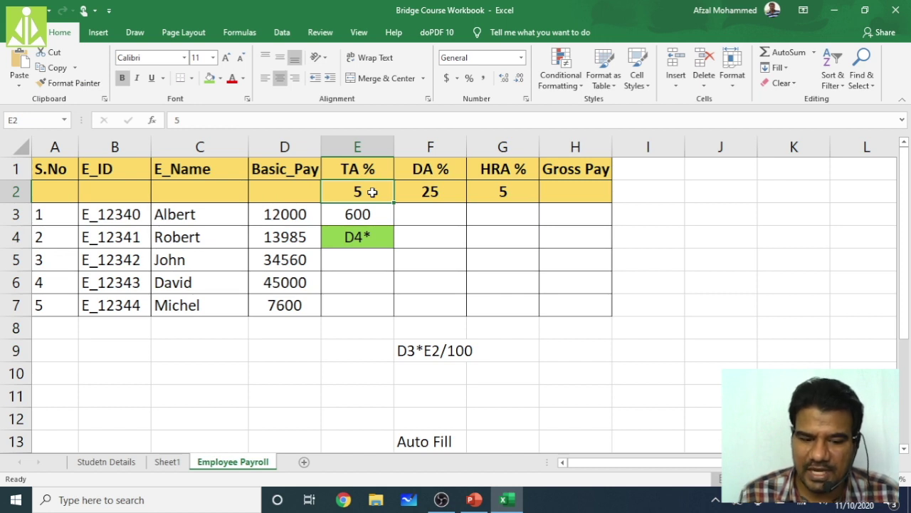
double_click(376, 241)
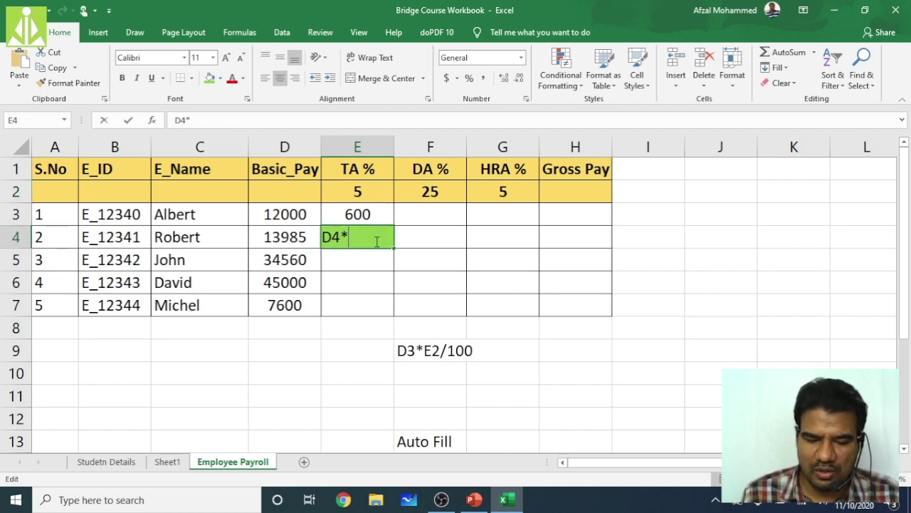
text(E2)
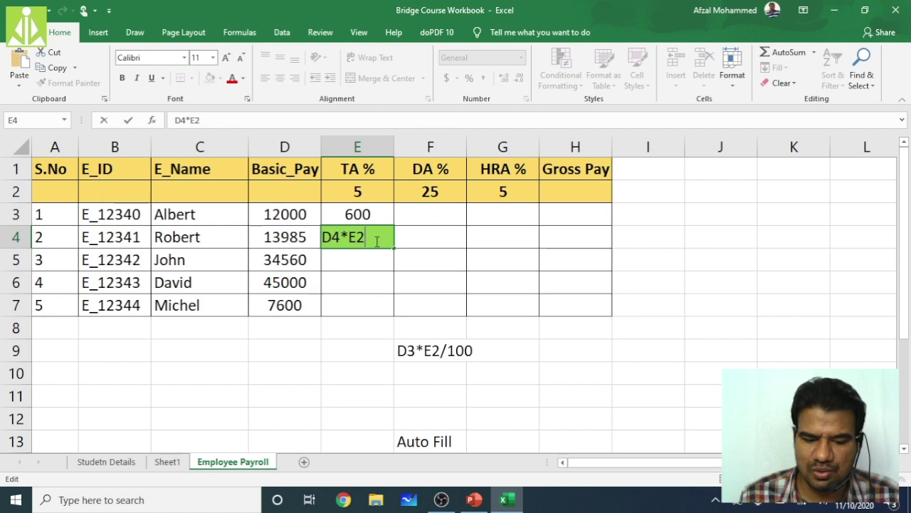
text(/100)
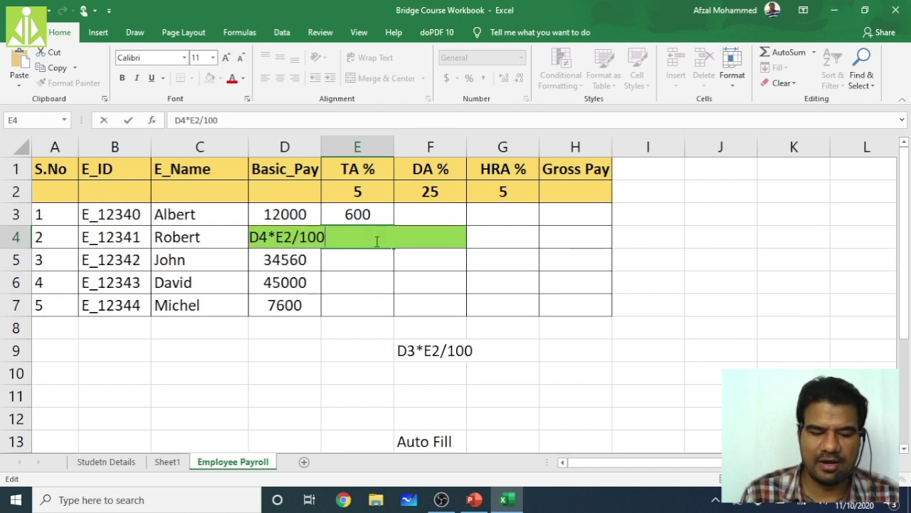
key(Return)
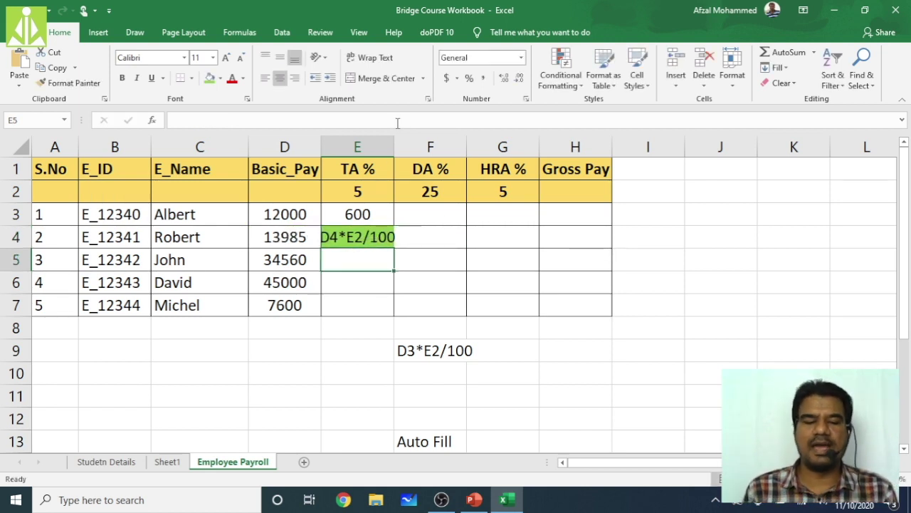
Step: Widen column E and turn the text in E4 into the formula =D4*E2/100
drag(394, 147, 423, 147)
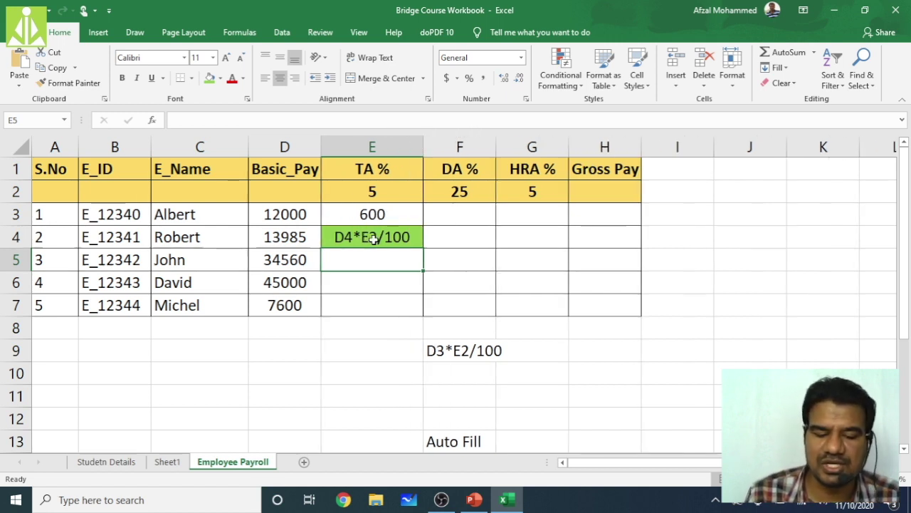
double_click(335, 238)
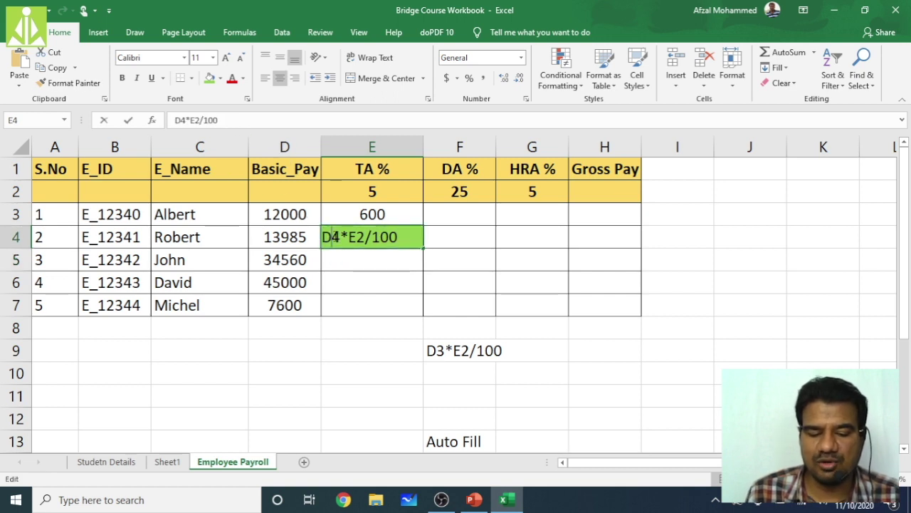
click(196, 120)
key(Left)
key(Left)
key(Left)
key(Left)
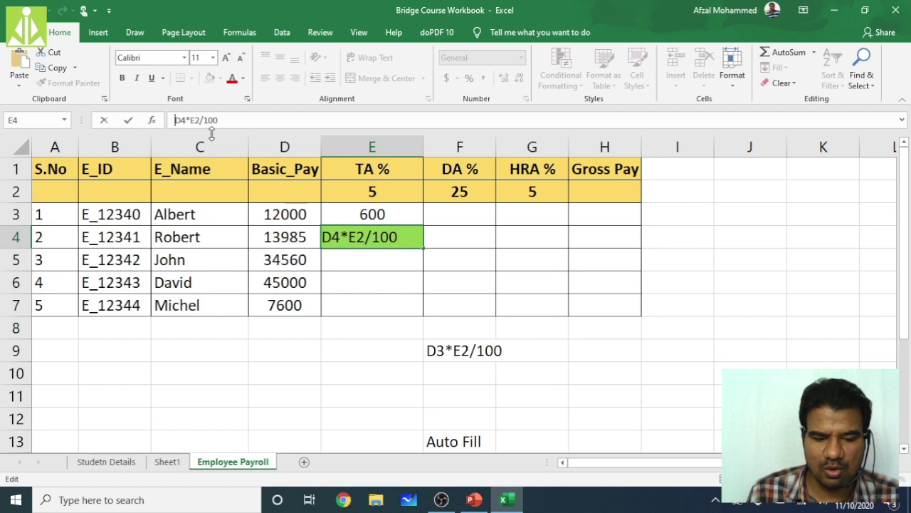
text(=)
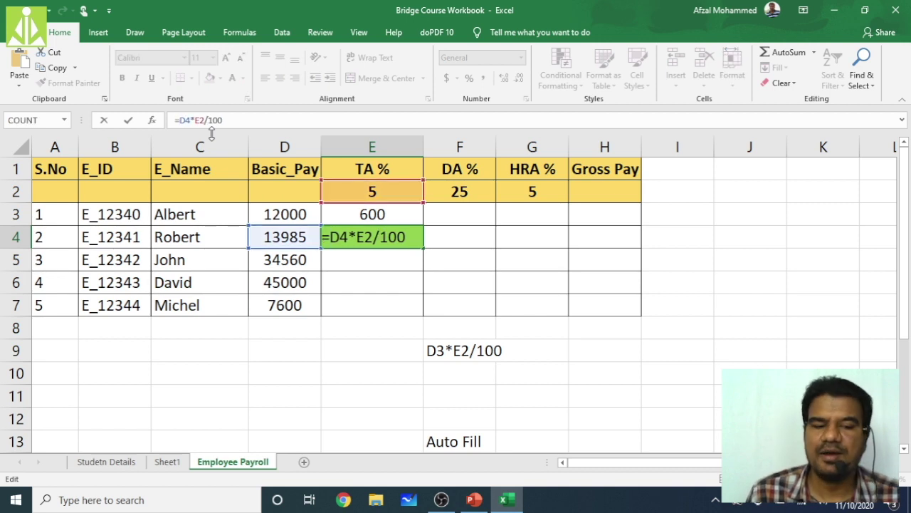
key(Return)
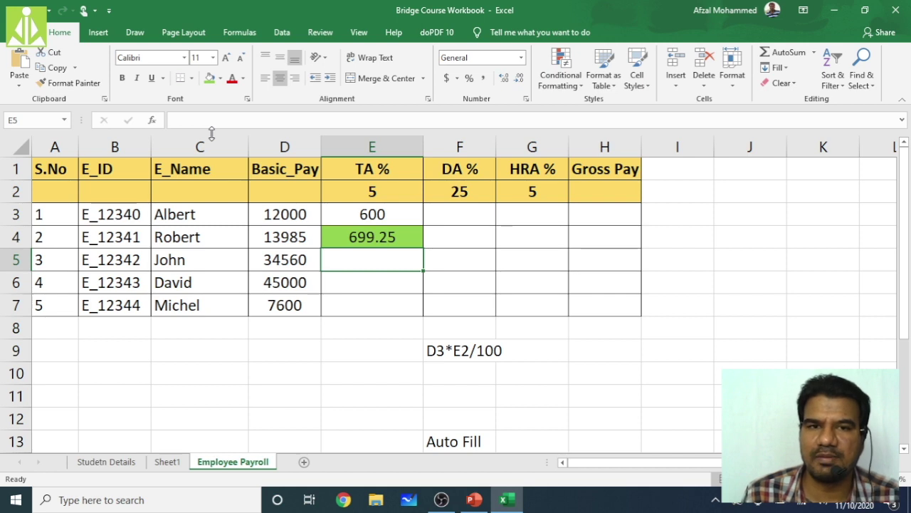
Step: Note E4's TA value 699.25 in D10 as a reference and highlight that cell with a green fill
click(349, 240)
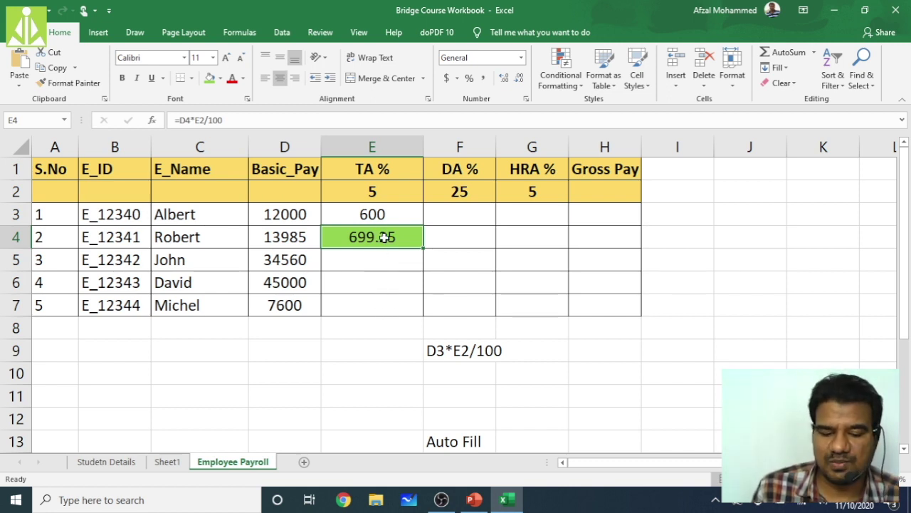
click(375, 381)
click(289, 373)
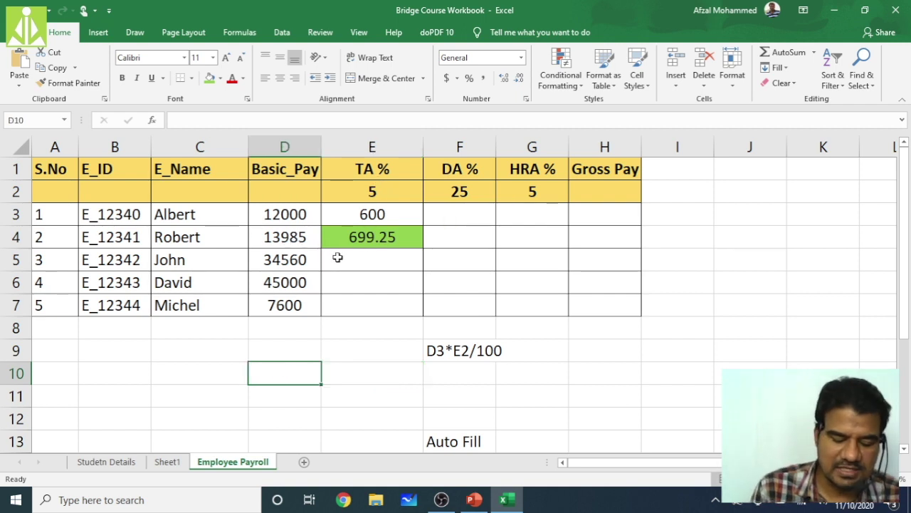
text(699.)
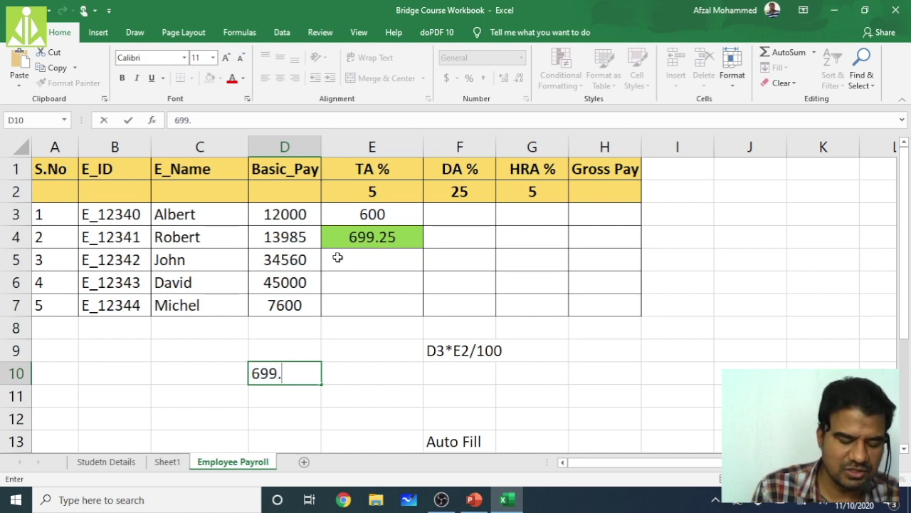
text(25)
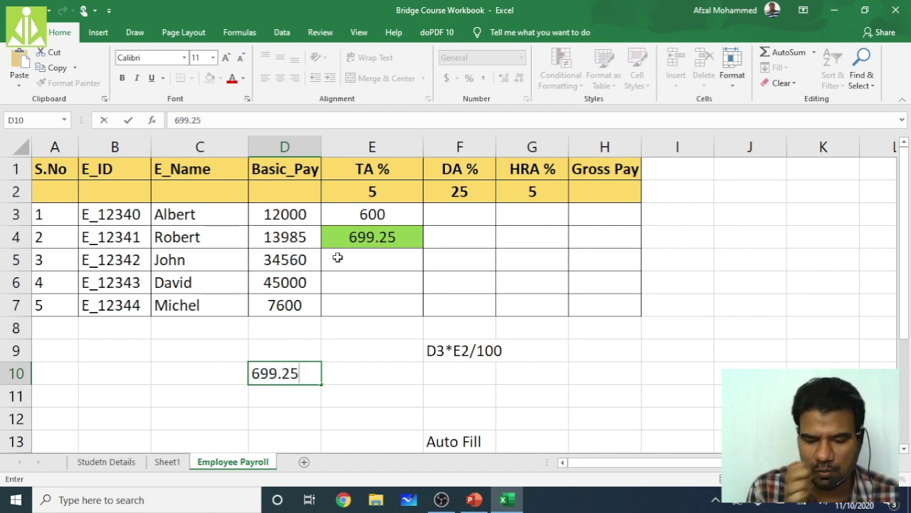
key(Return)
click(307, 376)
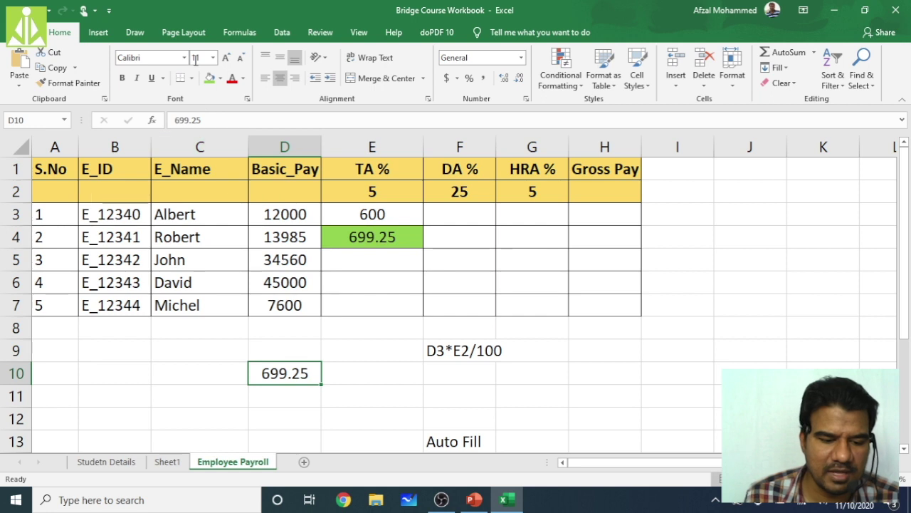
click(208, 79)
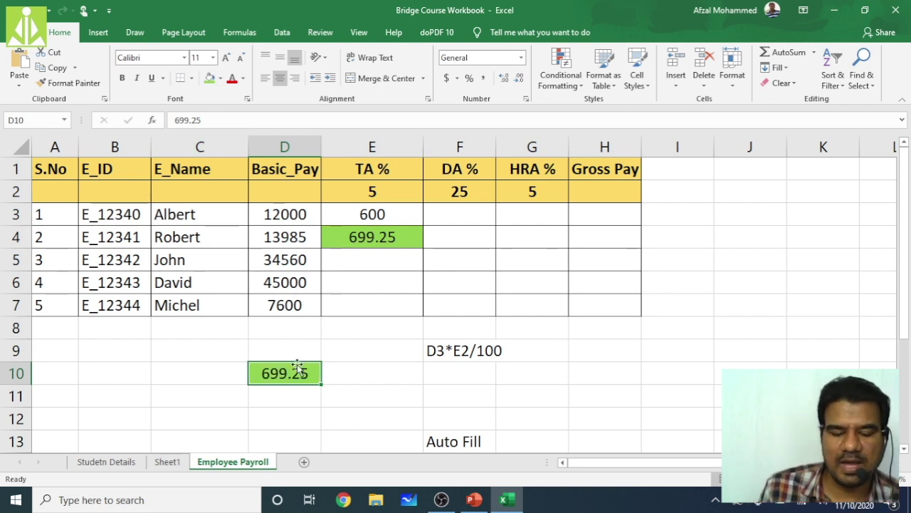
Step: Review the basic formulae slide in PowerPoint, including the references topic, and return to the Excel payroll sheet
click(381, 237)
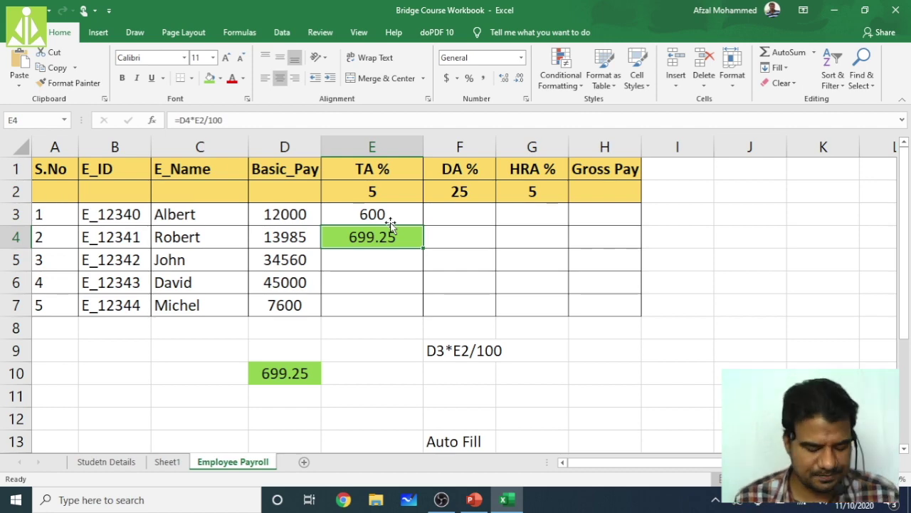
key(alt+Tab)
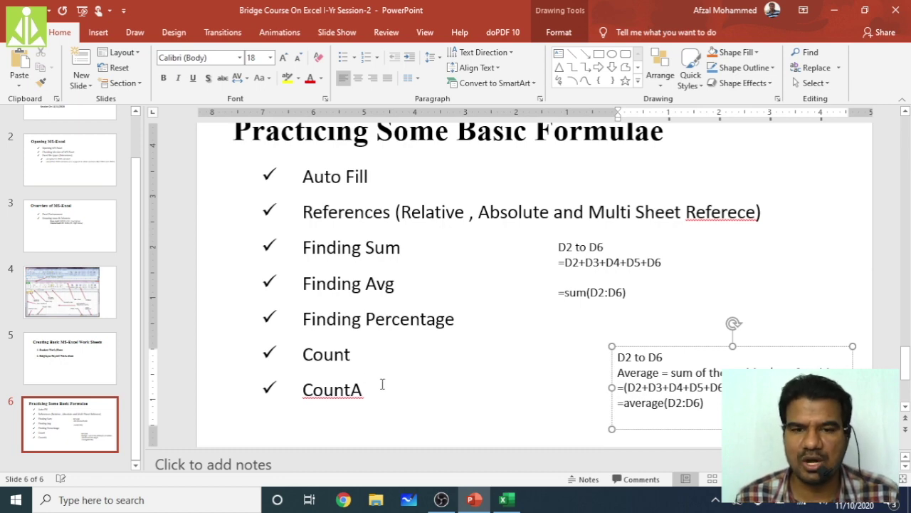
key(alt+Tab)
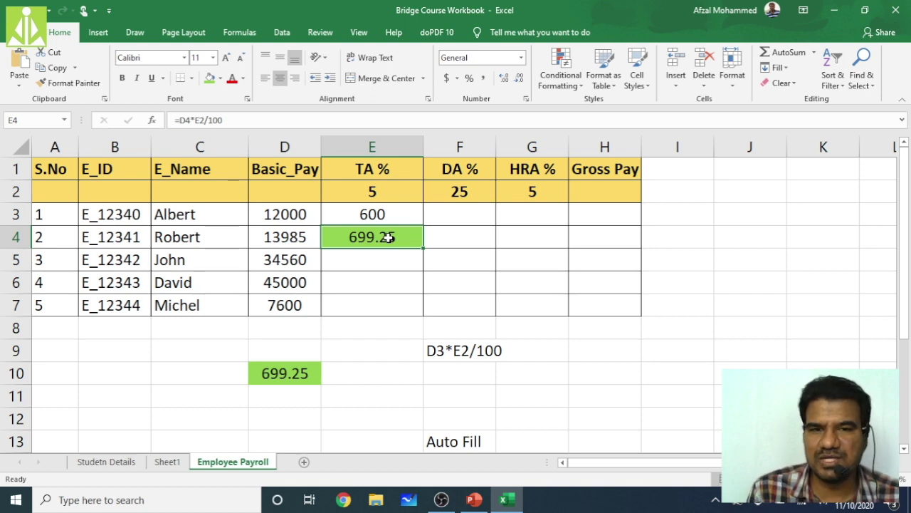
Step: Clear the manual formula from E4 and autofill the TA formula from E3 down into it
key(Delete)
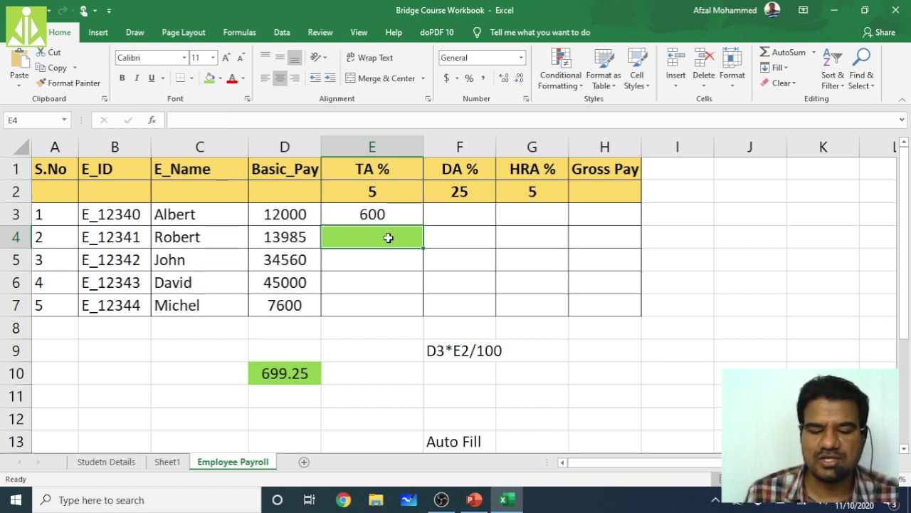
click(413, 216)
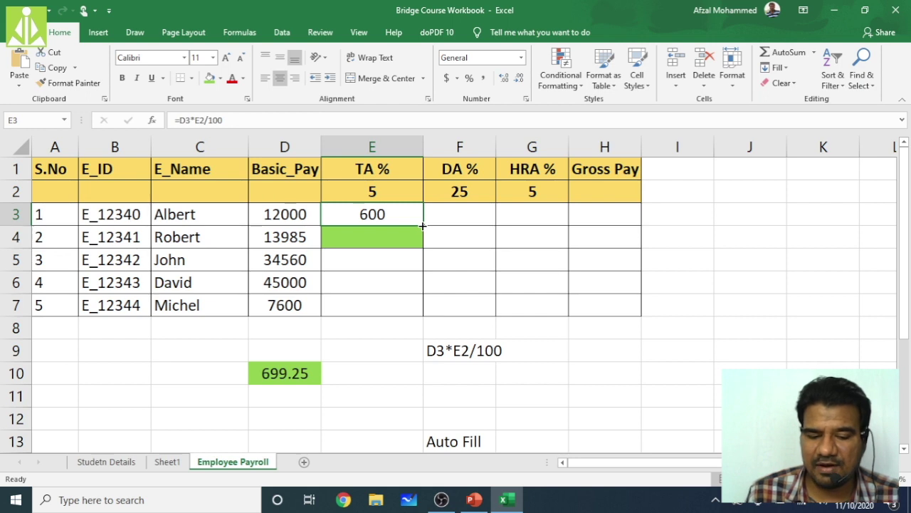
drag(423, 227, 423, 246)
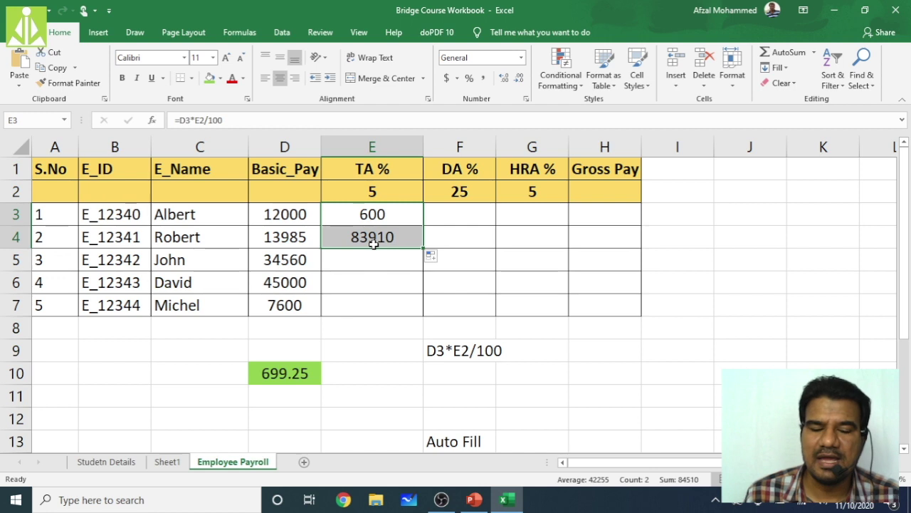
Step: Compare the references in the autofilled E4 formula with those in E3 and the TA rate cell E2
click(373, 274)
click(378, 241)
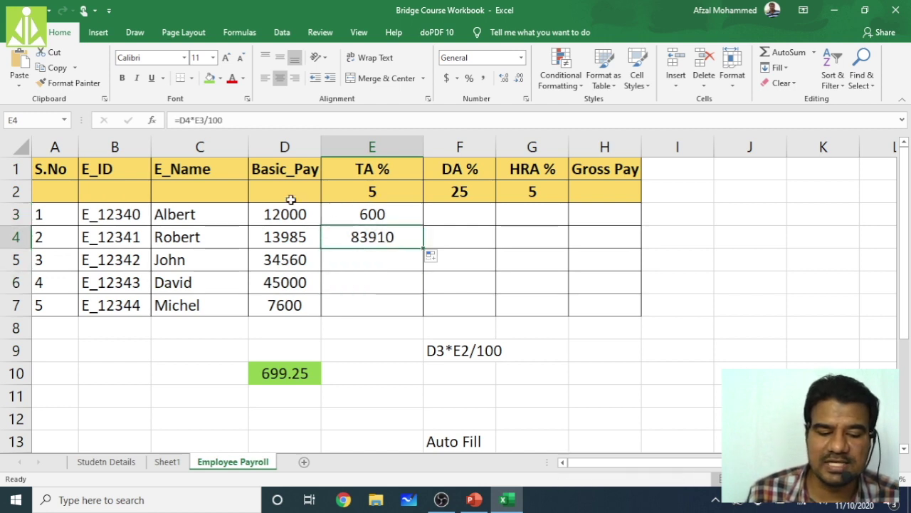
click(357, 215)
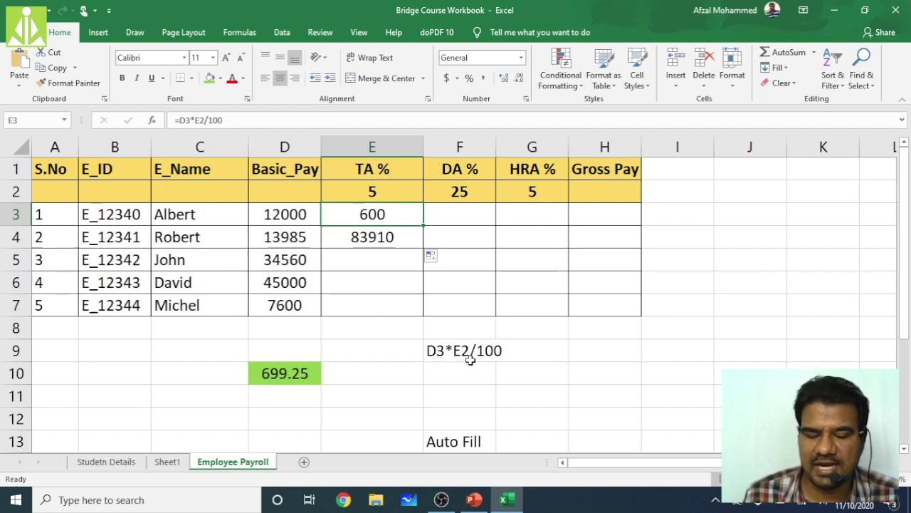
click(393, 242)
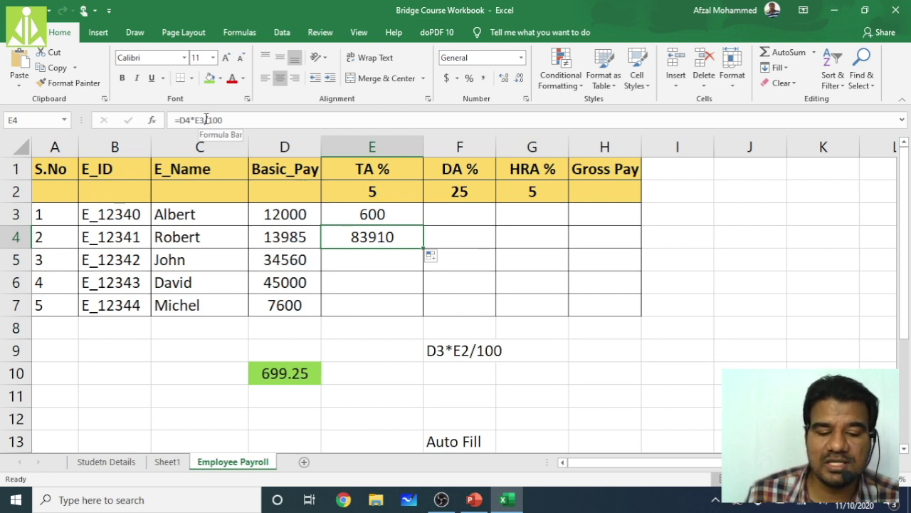
click(388, 213)
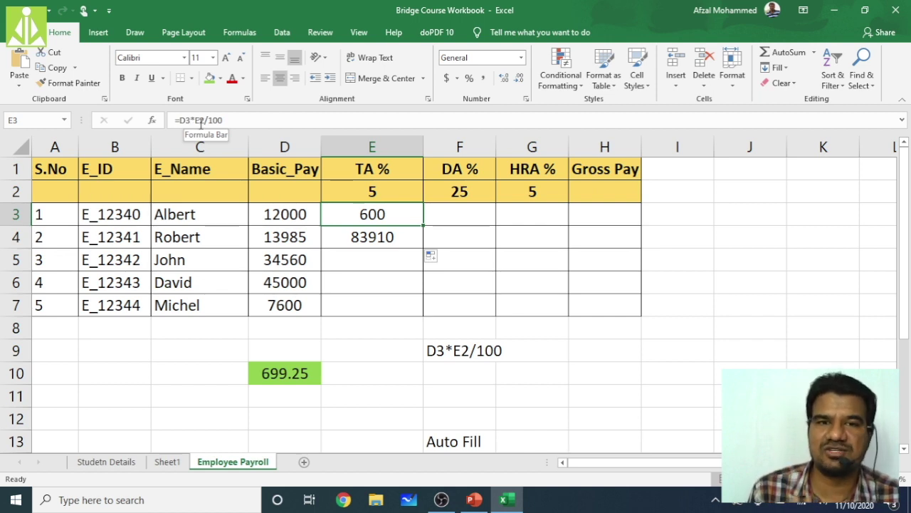
click(378, 193)
click(372, 211)
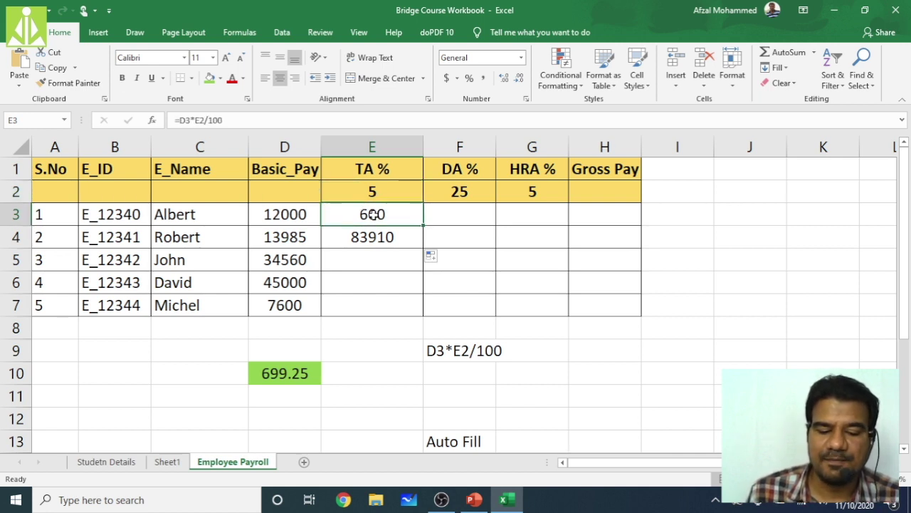
Step: Clear the autofilled TA formula from E4 and review E3's formula against the empty TA cells E4 to E7
click(401, 239)
key(Delete)
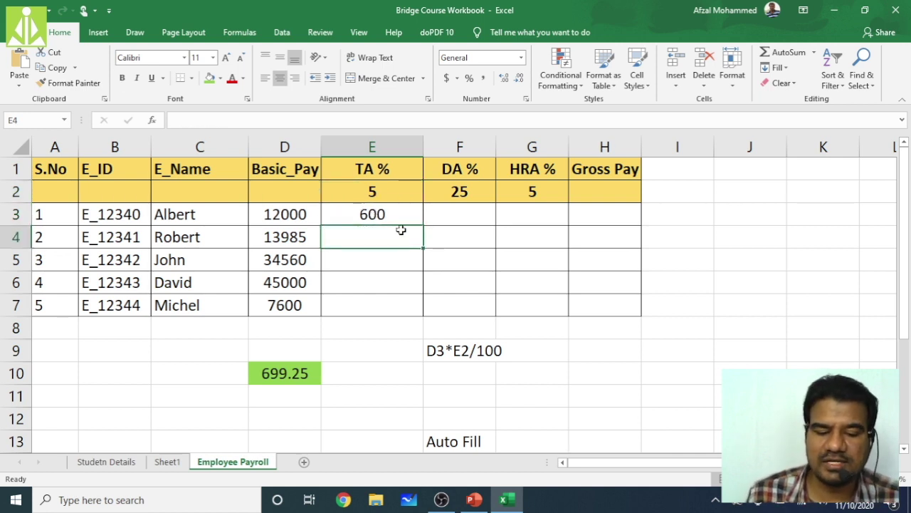
click(401, 215)
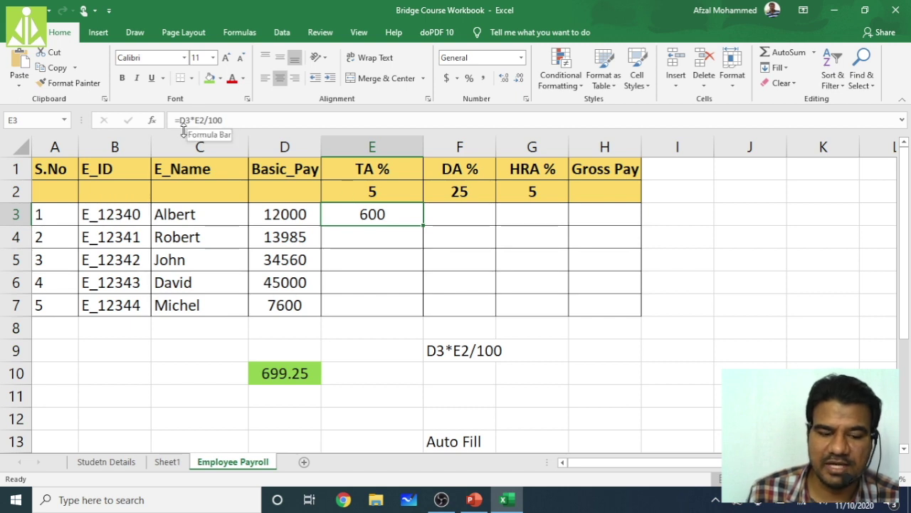
click(362, 239)
click(364, 269)
click(372, 280)
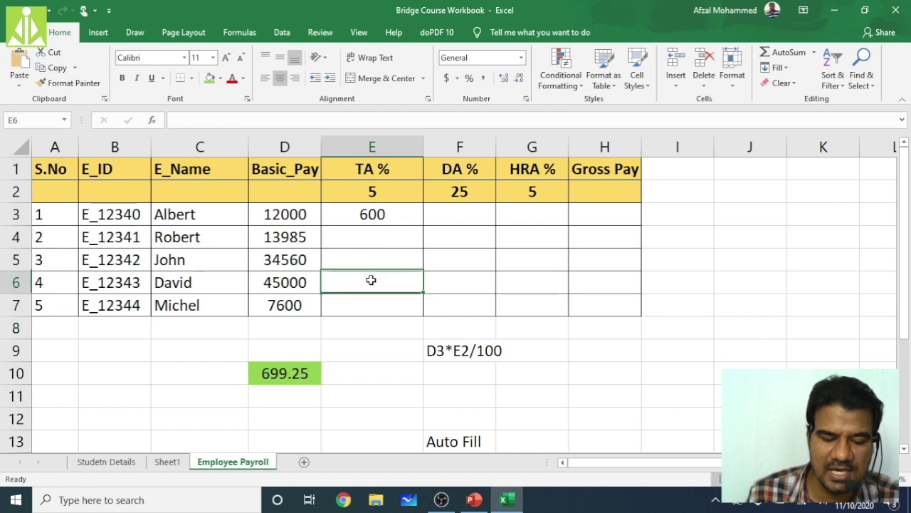
click(375, 307)
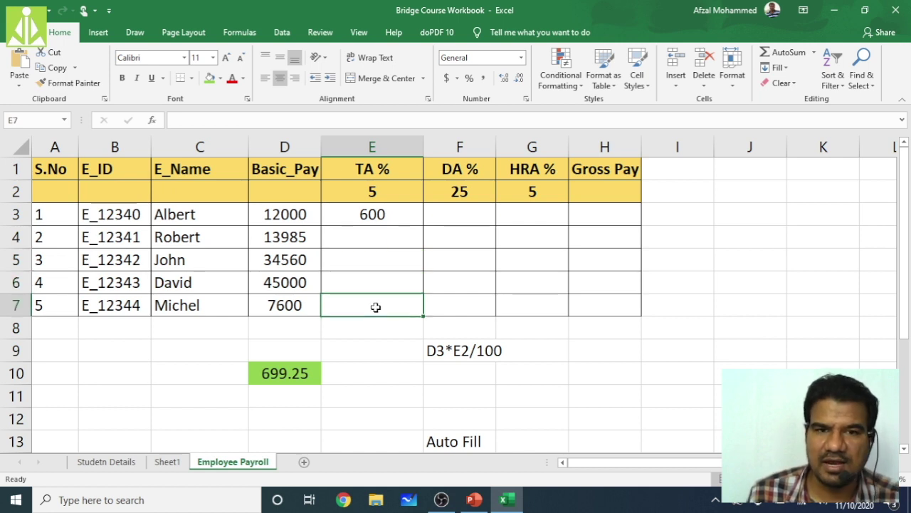
Step: Make the TA rate reference absolute in E3's formula so it is =D3*$E$2/100, and widen column E
click(371, 192)
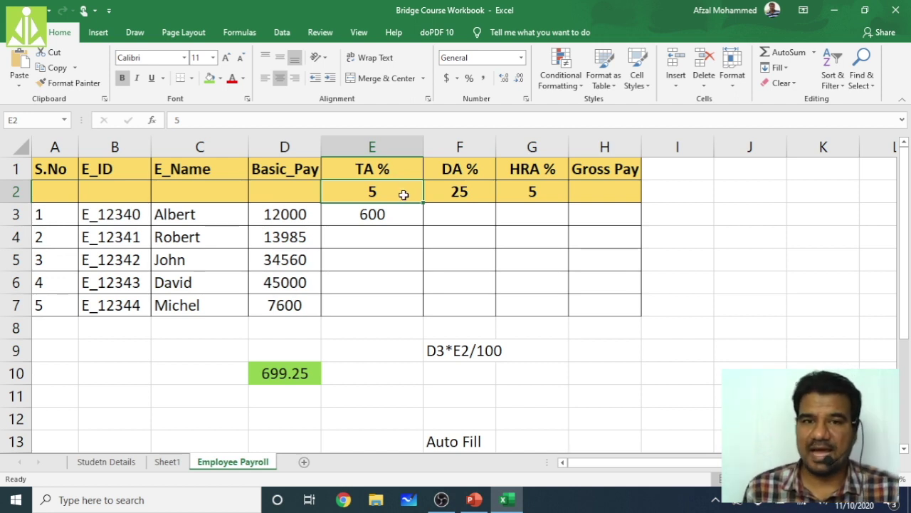
click(371, 213)
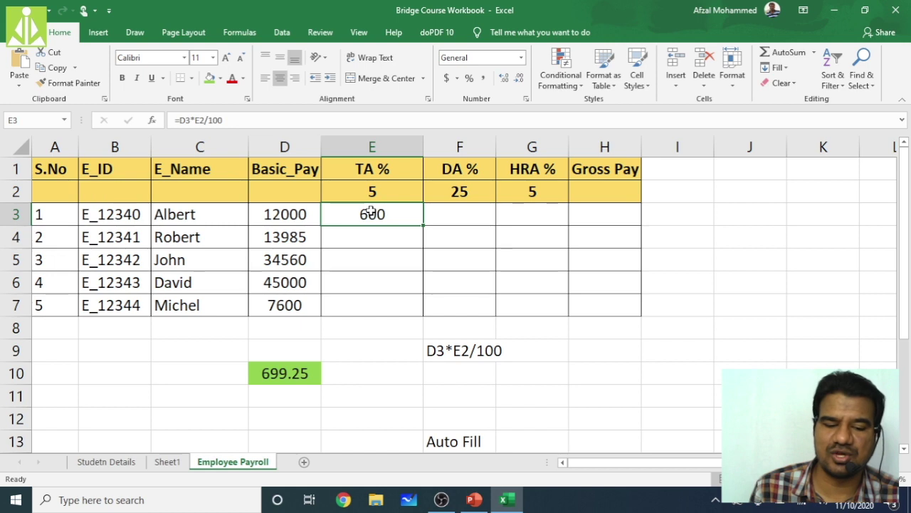
click(203, 121)
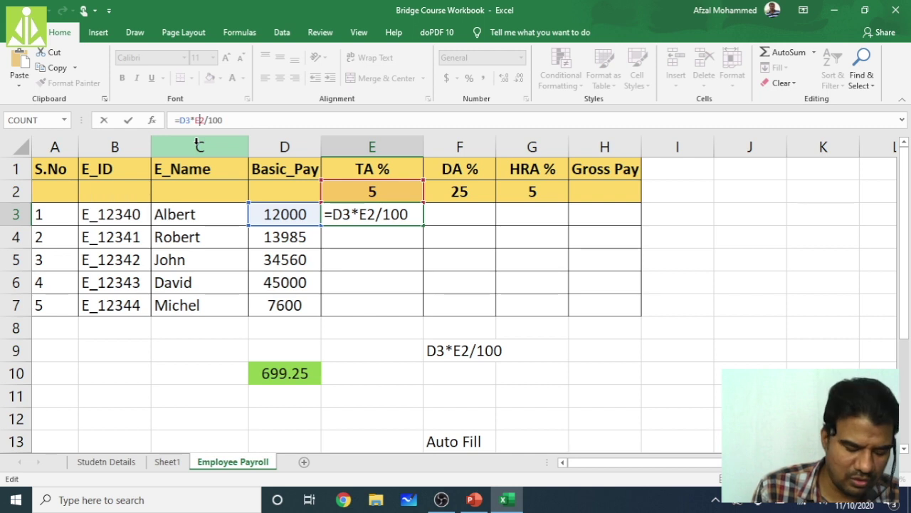
key(F4)
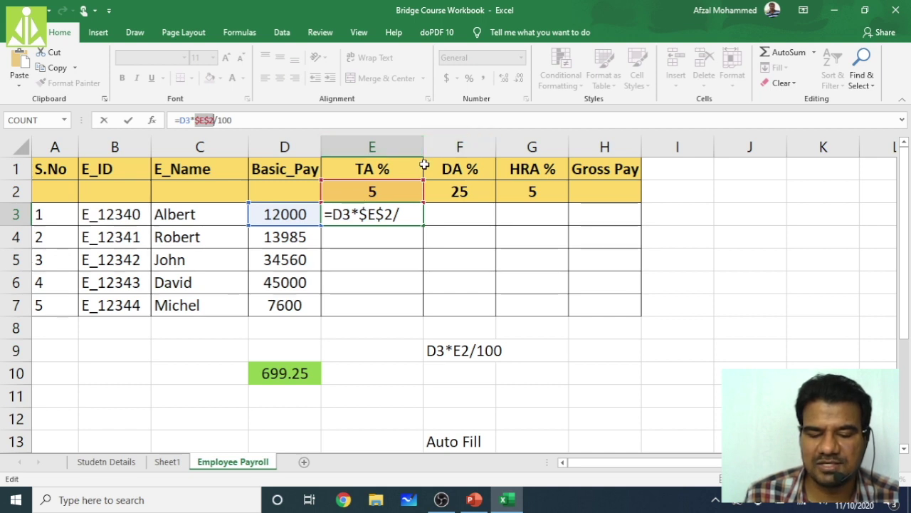
key(Return)
click(403, 213)
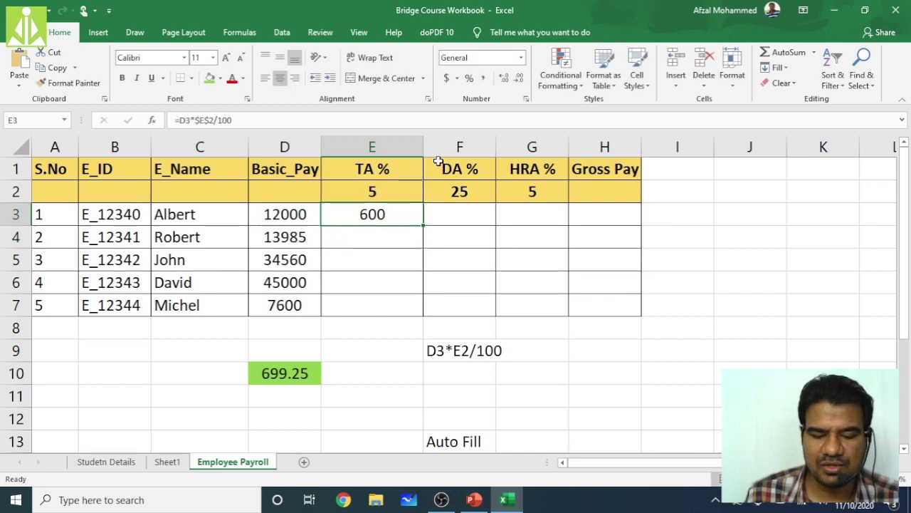
drag(424, 140, 468, 141)
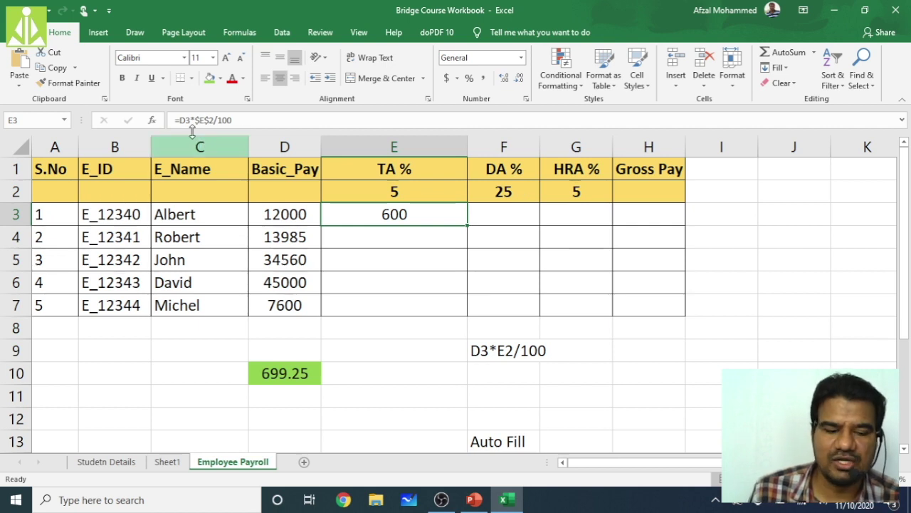
Step: Restore the relative reference in E3 with =D3*E2/100 and autofill the formula down to E7
click(207, 120)
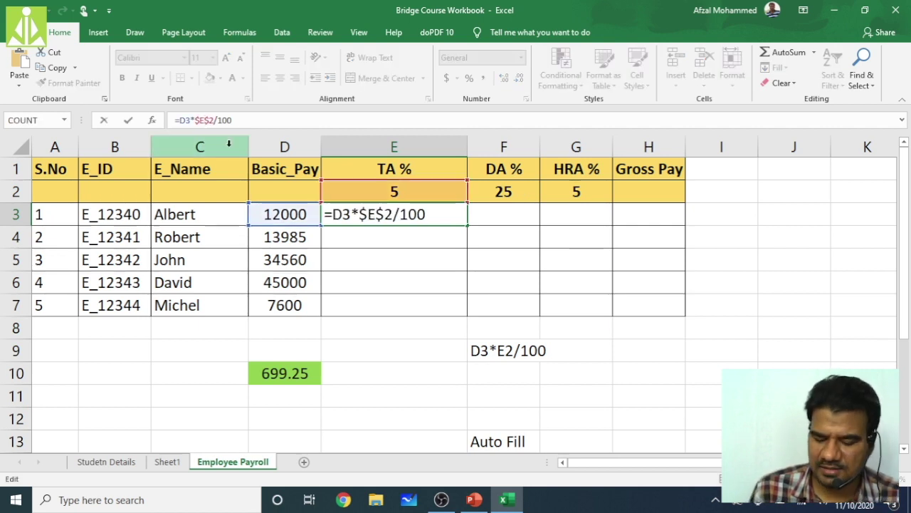
key(BackSpace)
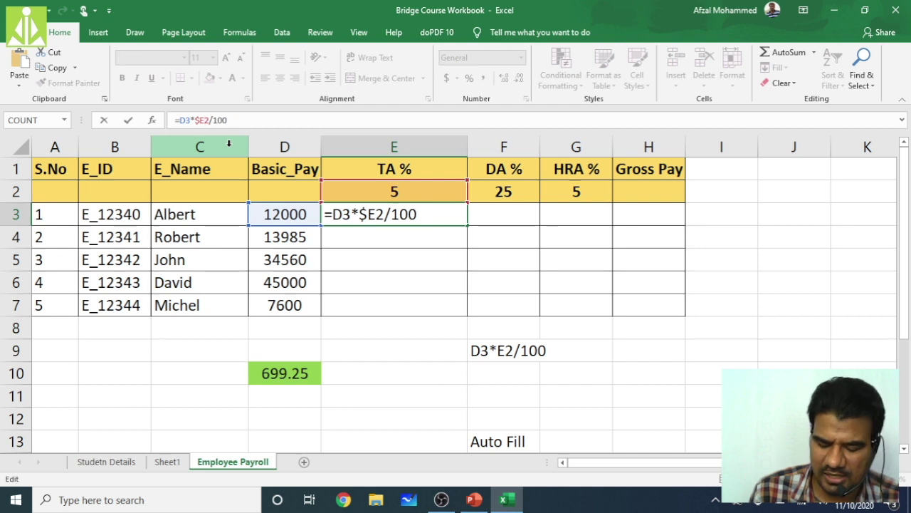
key(BackSpace)
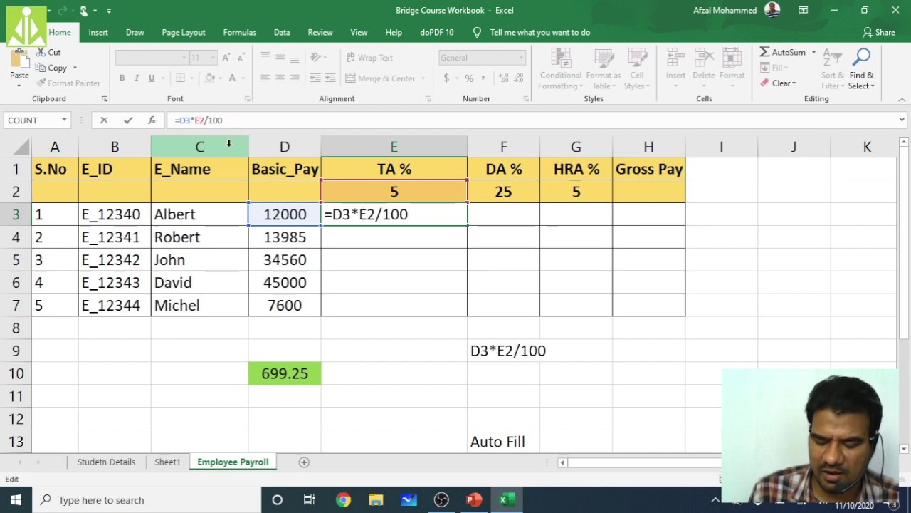
key(Return)
click(370, 215)
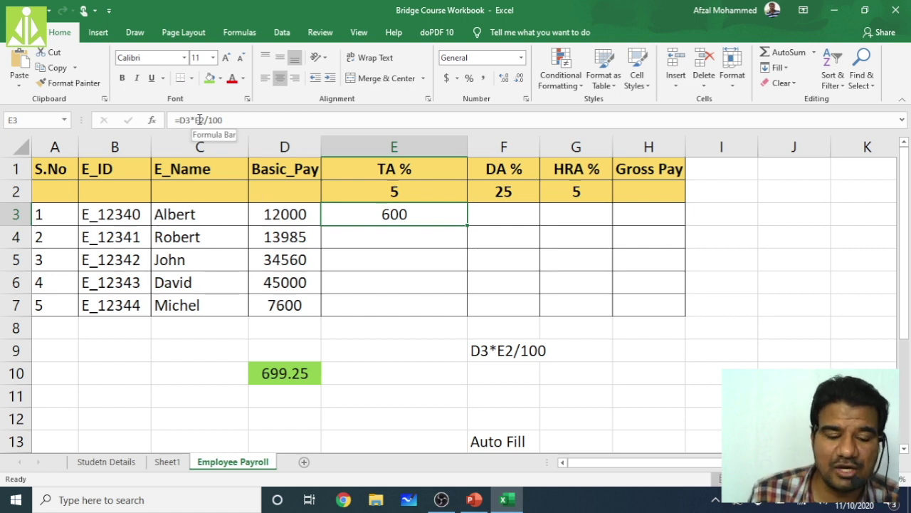
drag(469, 226, 469, 316)
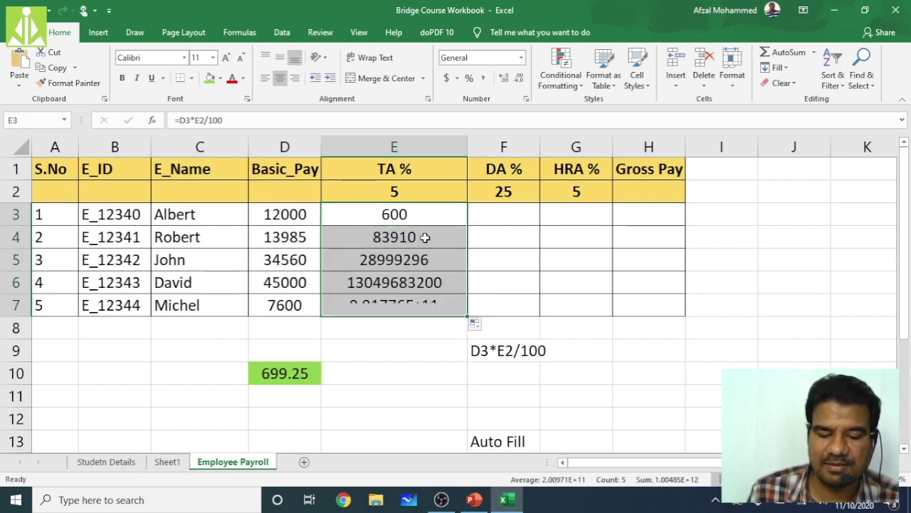
Step: Examine how the row references shift in the autofilled TA formulas in E4 to E7 compared with E3
click(423, 336)
click(407, 234)
click(405, 216)
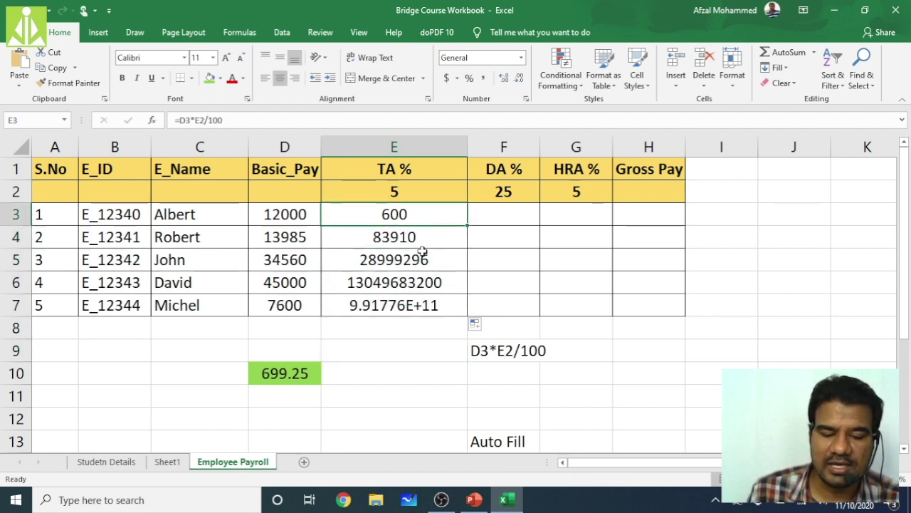
click(407, 236)
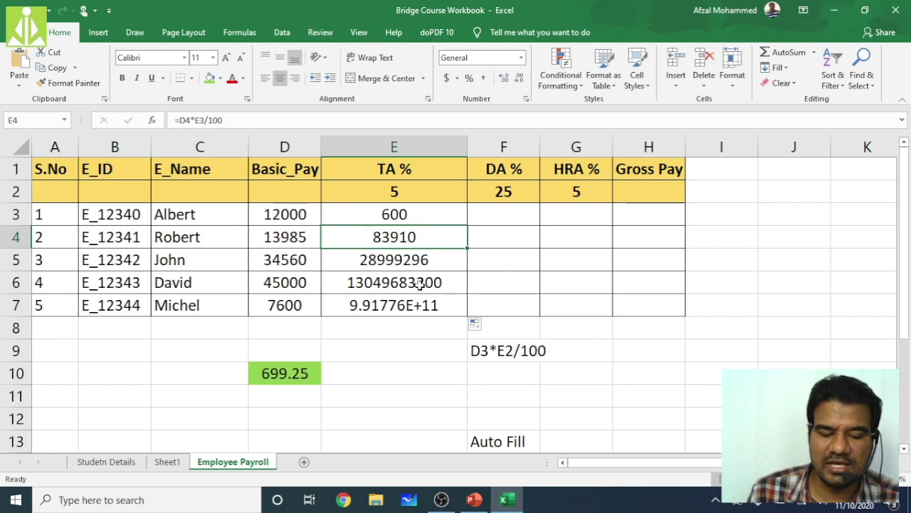
click(388, 258)
click(401, 282)
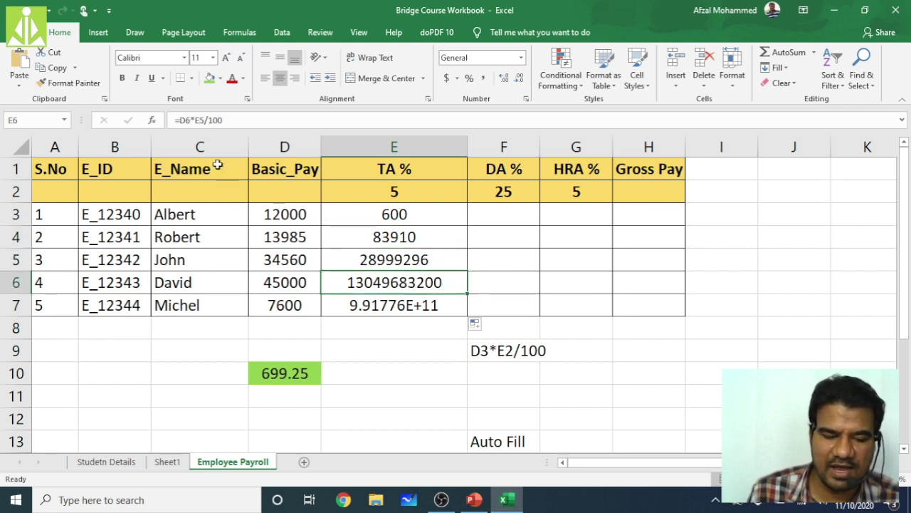
click(392, 324)
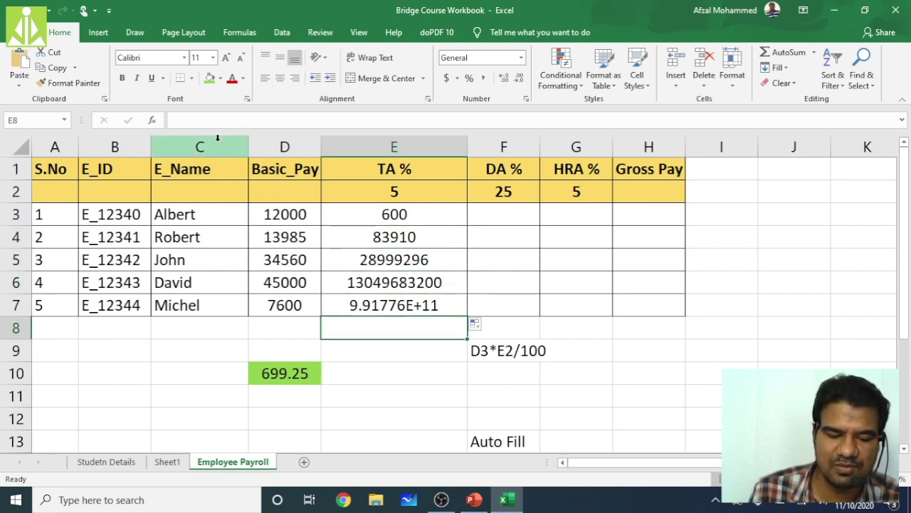
click(390, 304)
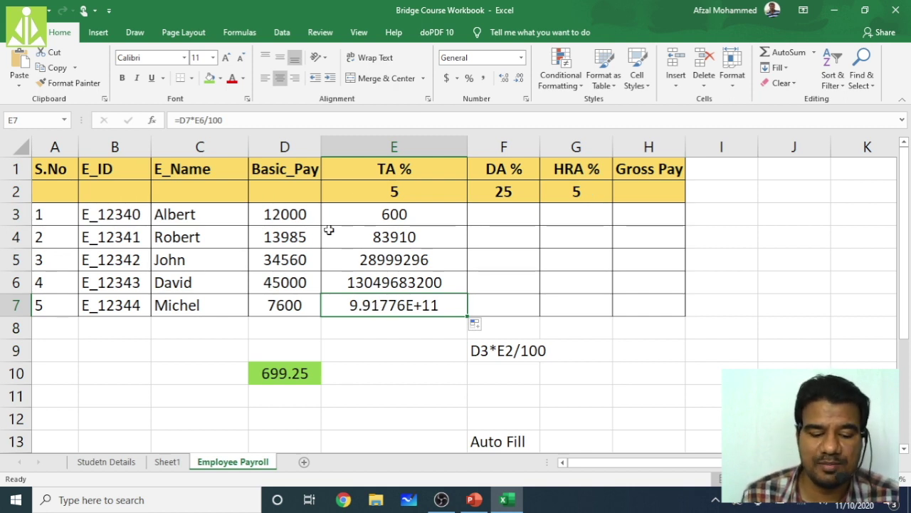
click(403, 236)
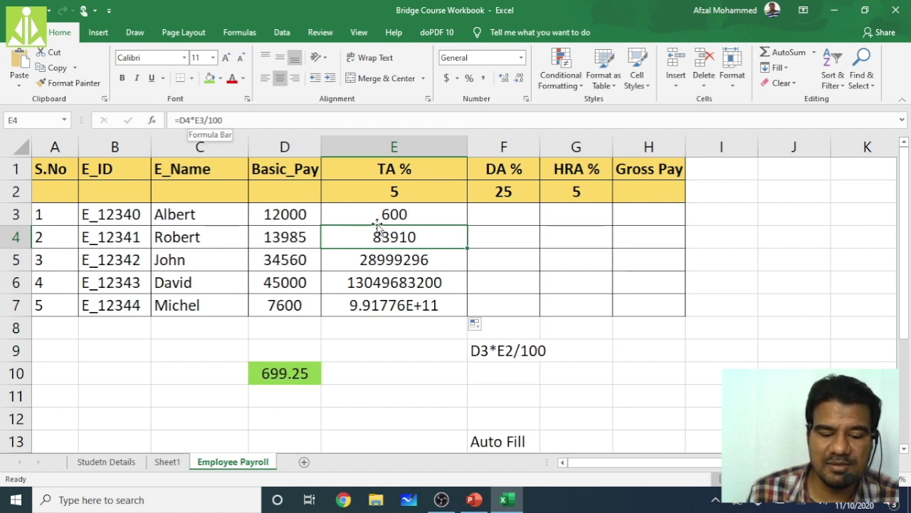
click(395, 260)
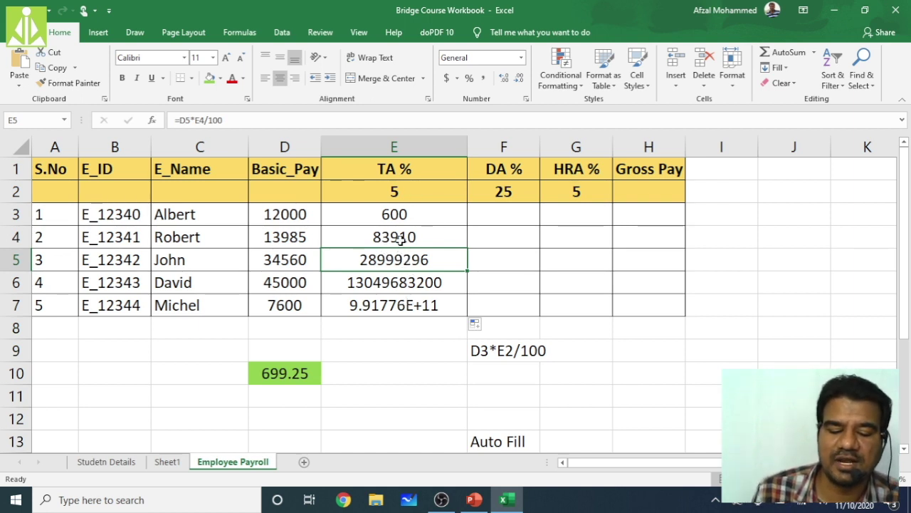
Step: Clear the autofilled TA formulas from cells E4 to E7
drag(400, 240, 414, 306)
key(Delete)
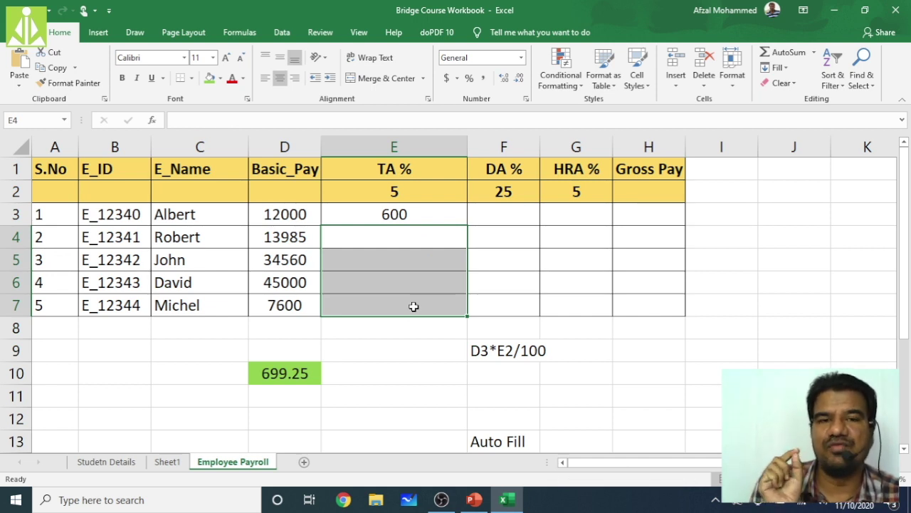
Step: Change E3's formula to =D3*$E$2/100 with an absolute TA rate reference and autofill it down to E7
click(412, 212)
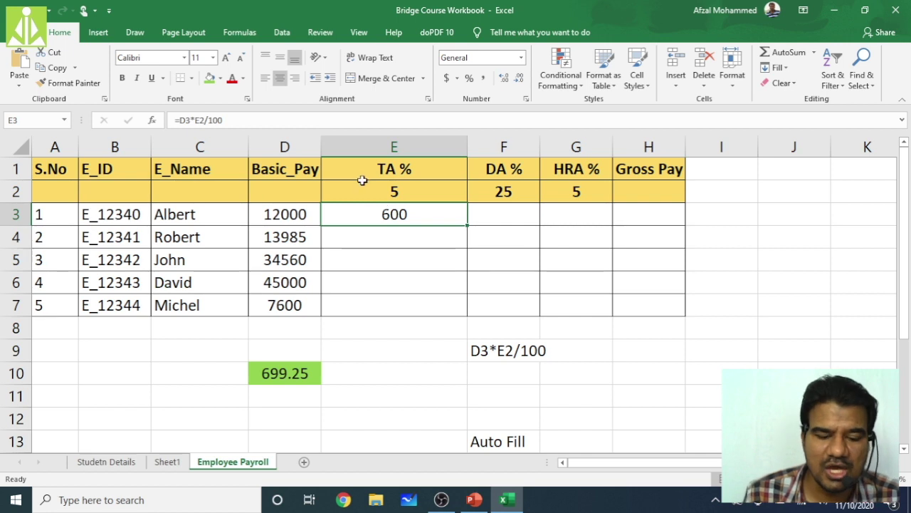
click(200, 119)
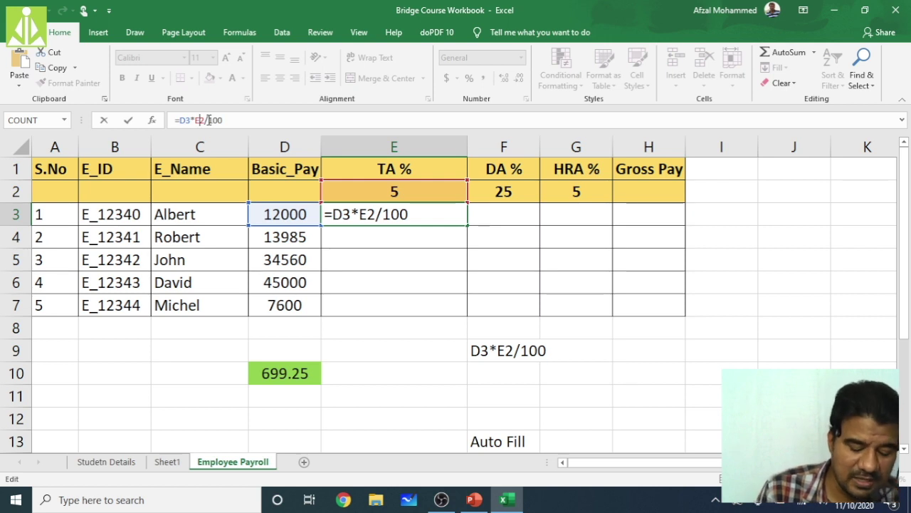
key(F4)
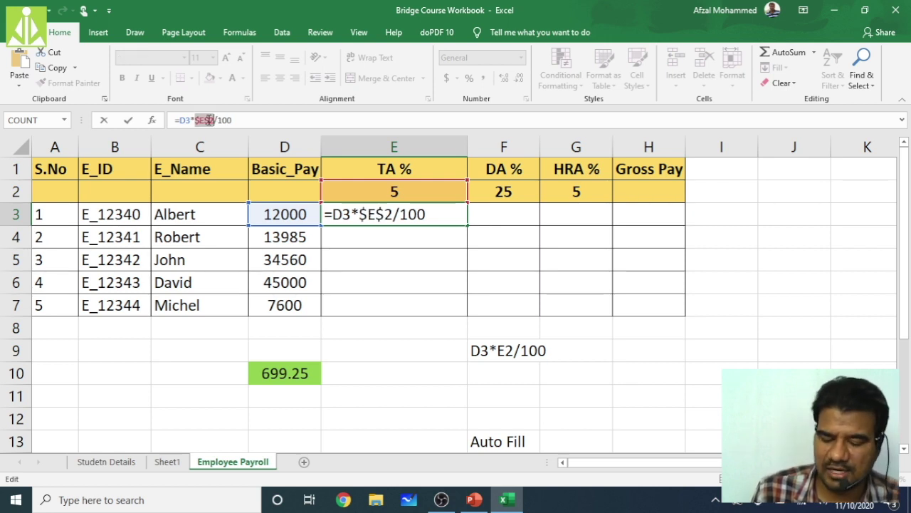
key(Return)
click(403, 211)
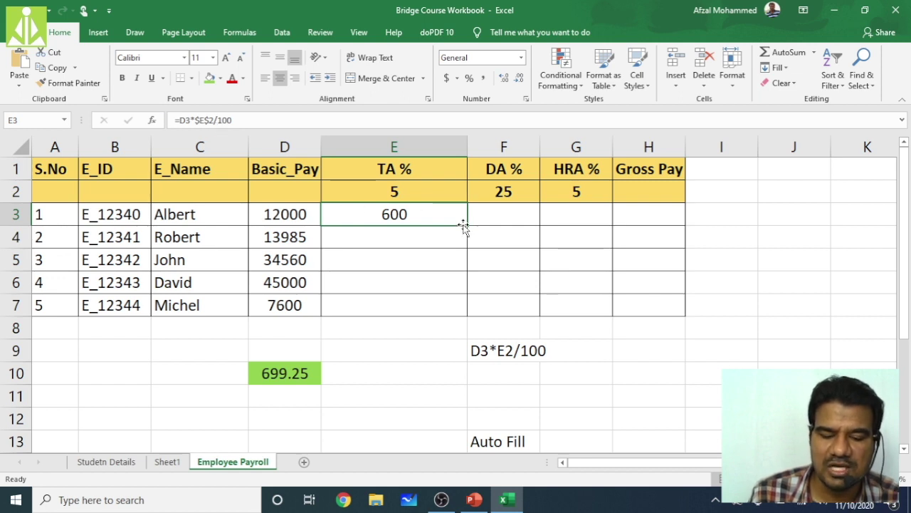
drag(470, 225, 466, 313)
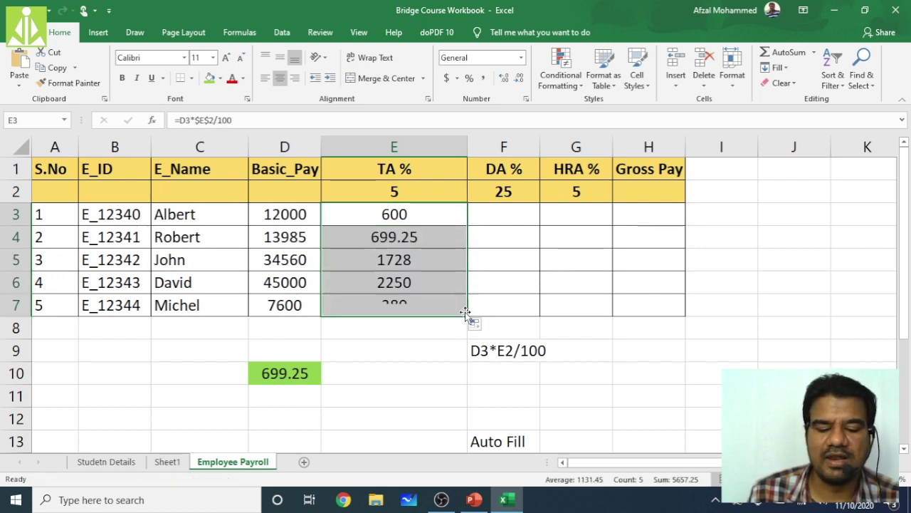
Step: Check the basic pay and TA rate references in the autofilled formulas in E4 to E7 against E3 and E2
click(403, 240)
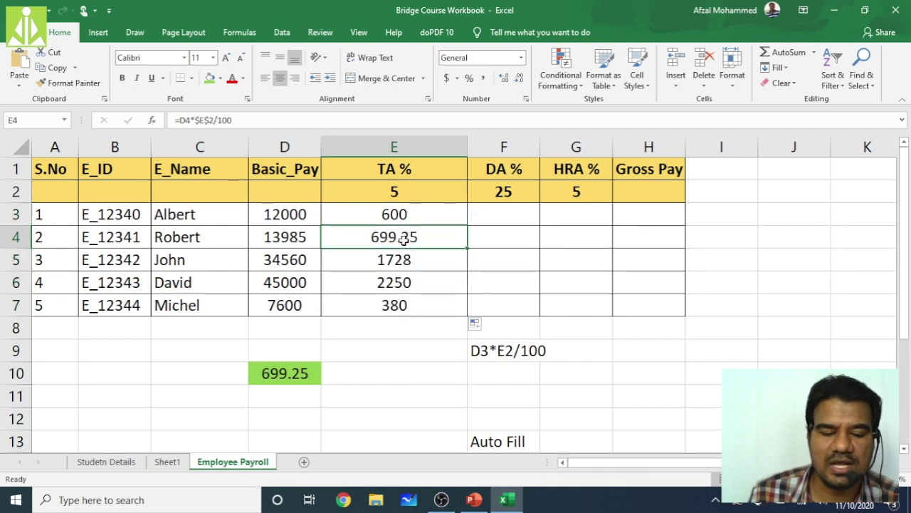
click(372, 266)
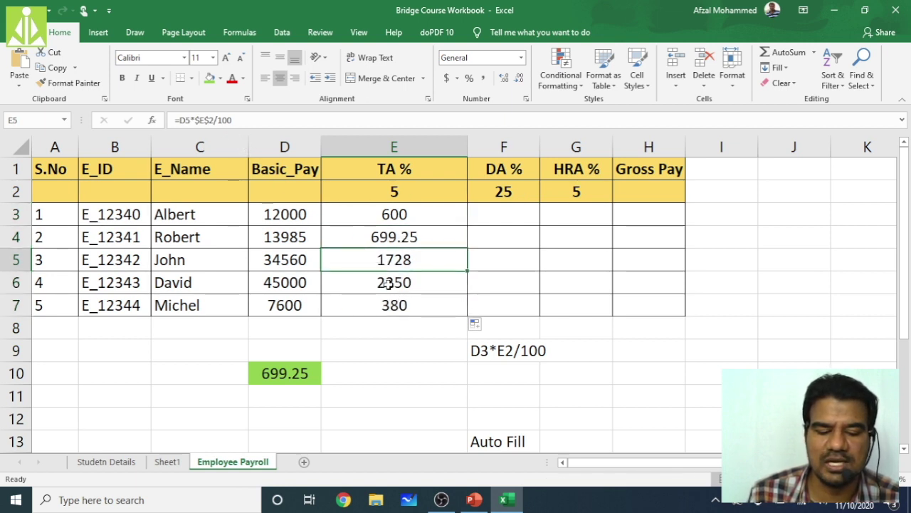
click(388, 283)
click(371, 312)
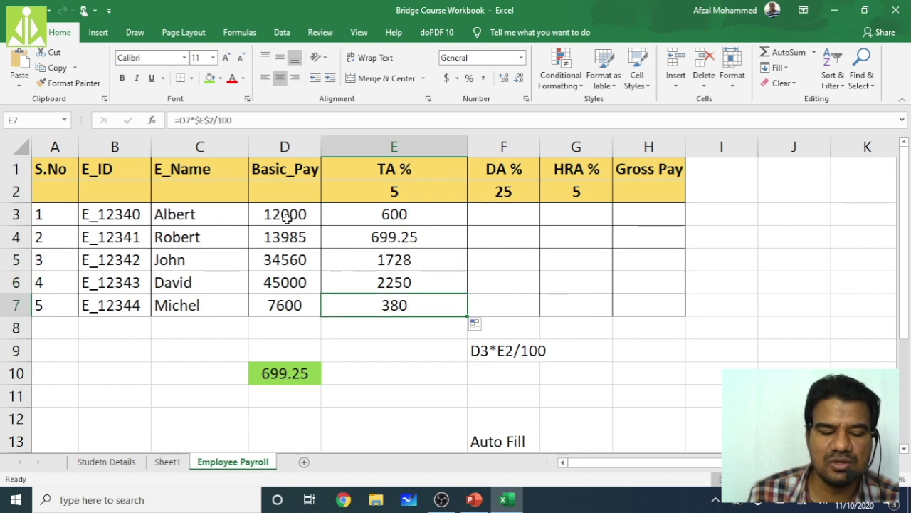
click(373, 235)
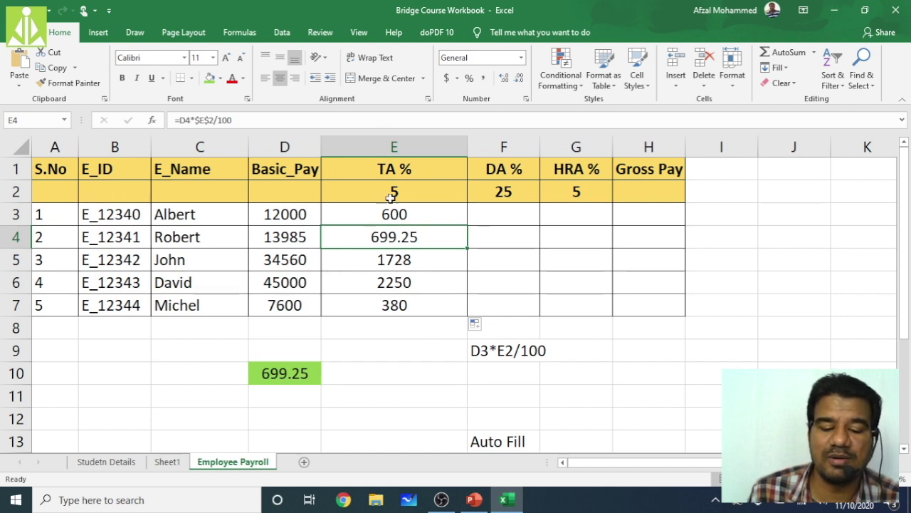
click(387, 186)
key(Down)
key(Down)
key(Down)
key(Down)
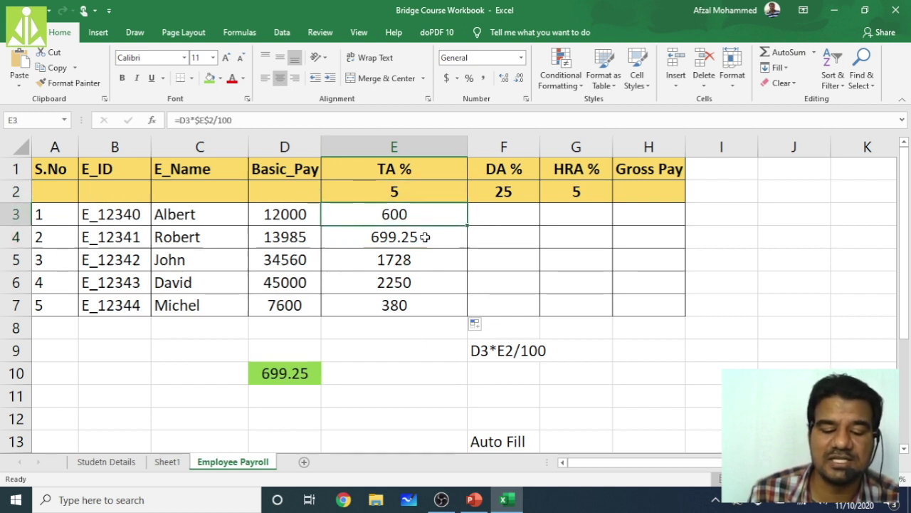
key(Down)
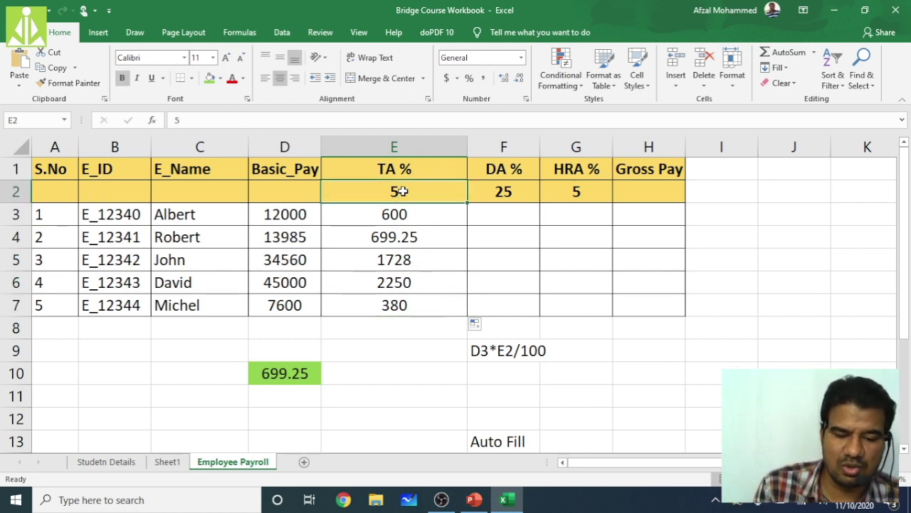
Step: Set the TA percentage in E2 to 10
text(10)
key(Return)
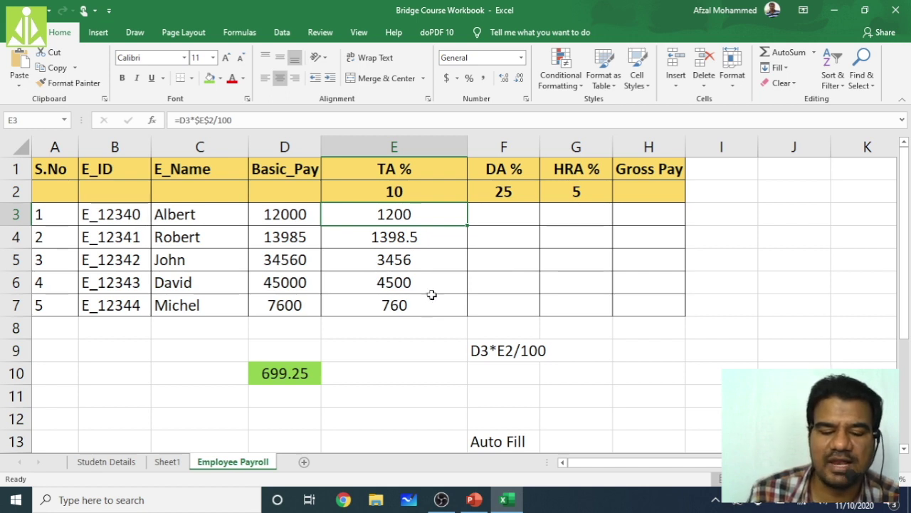
Step: Autofill the TA formula from E3 across into the DA cell F3 and compare the references in both cells
click(504, 213)
click(453, 217)
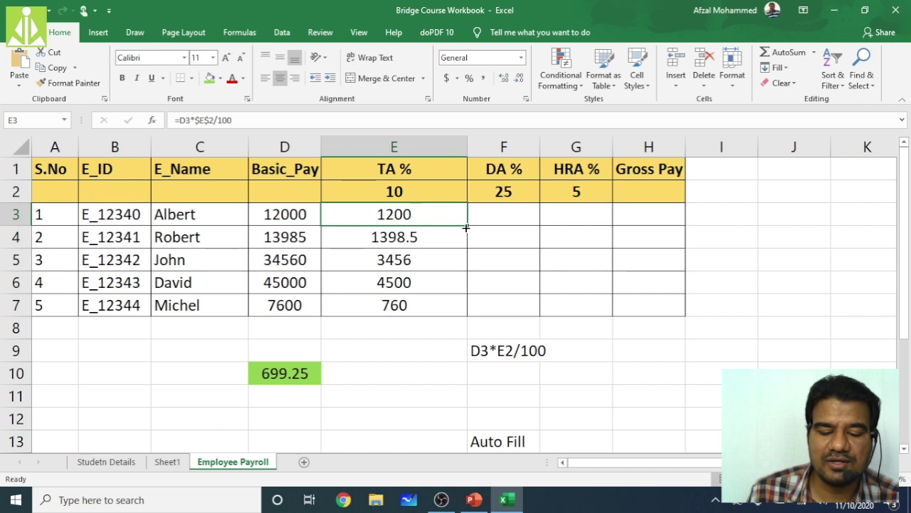
drag(468, 225, 549, 221)
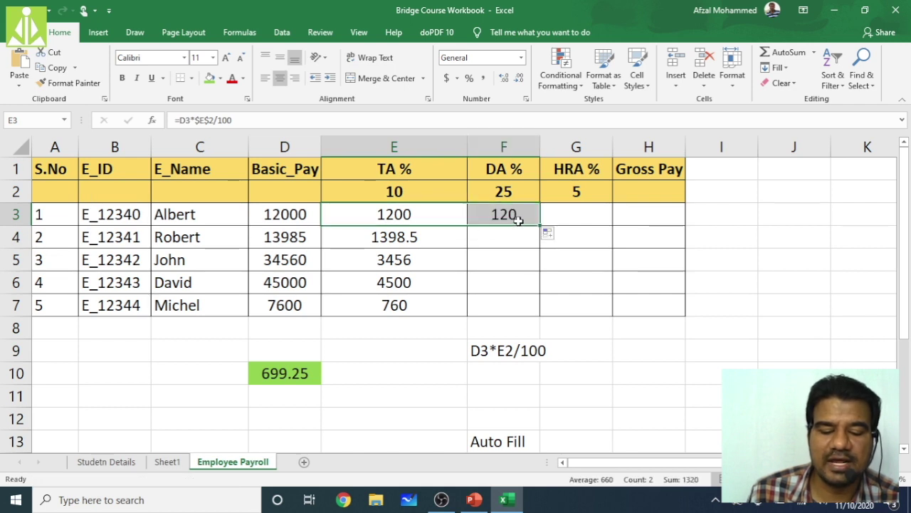
click(497, 218)
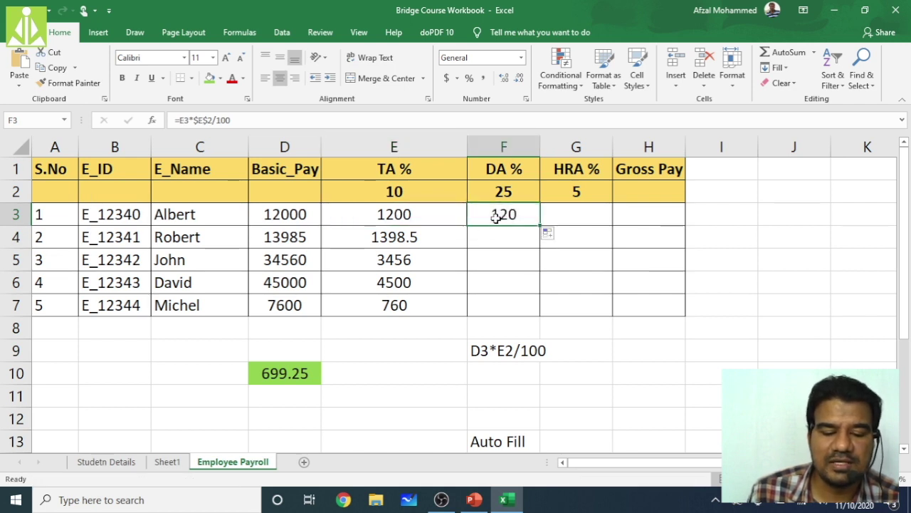
click(440, 215)
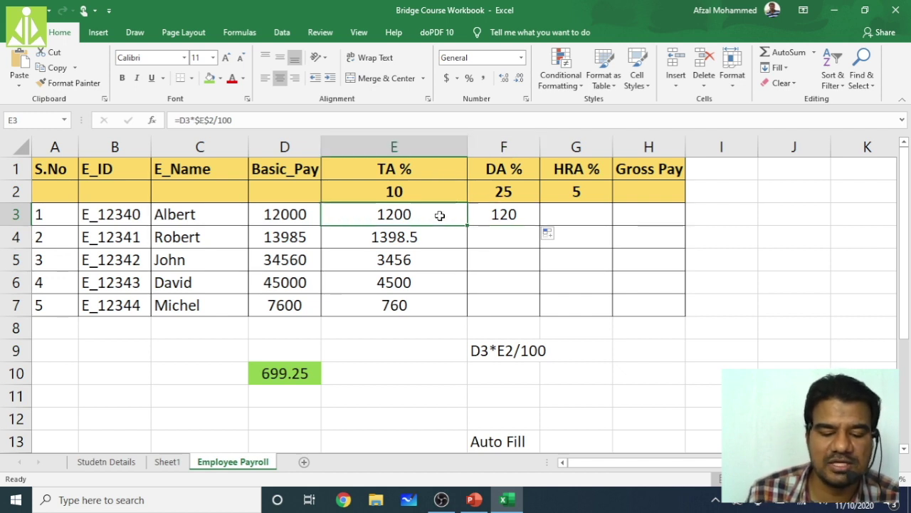
Step: Replace the DA formula in F3 with the product of basic pay D3 and DA rate F2
click(514, 215)
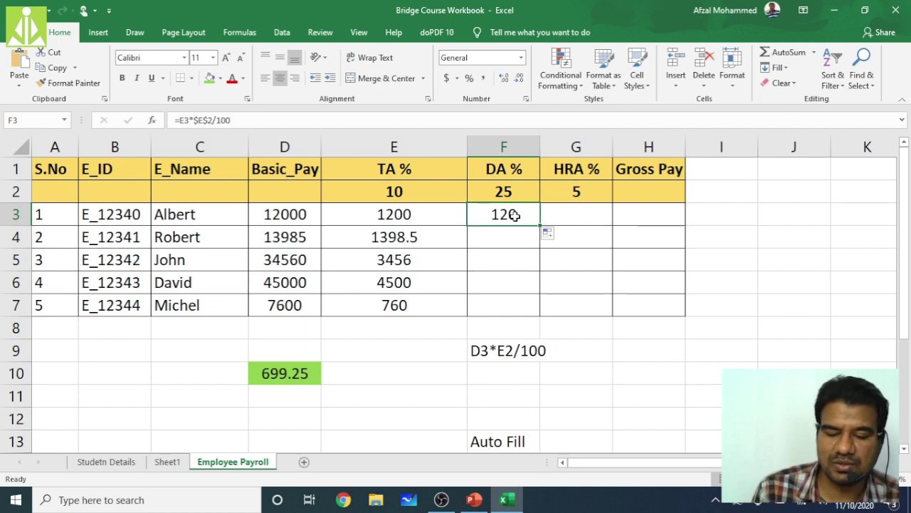
key(Delete)
text(=)
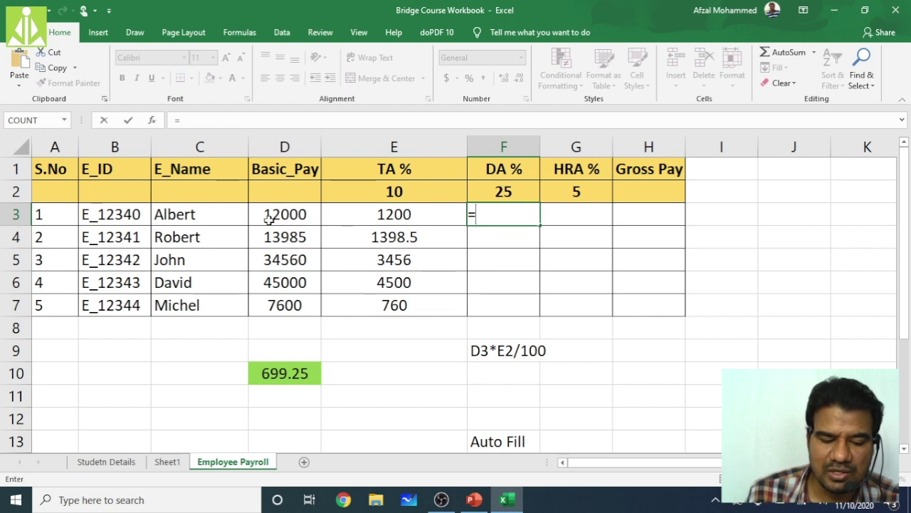
click(269, 221)
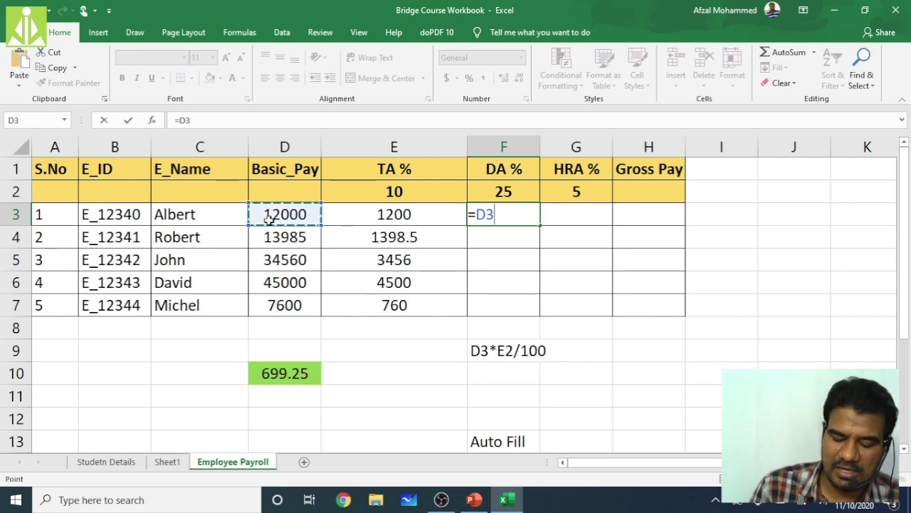
text(*)
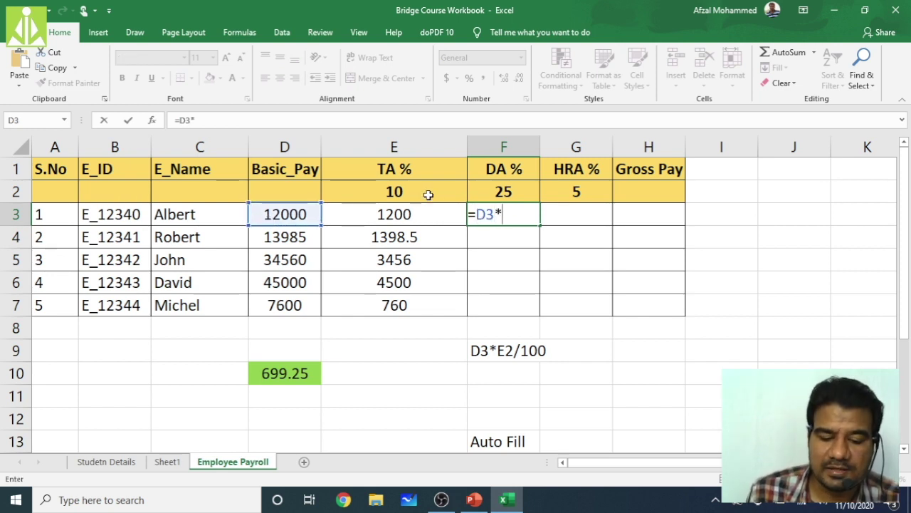
click(486, 193)
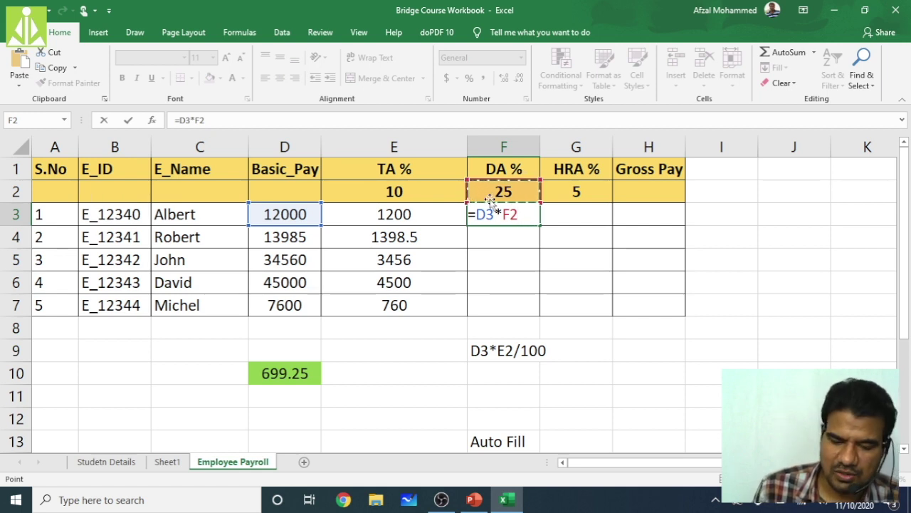
key(Left)
key(Right)
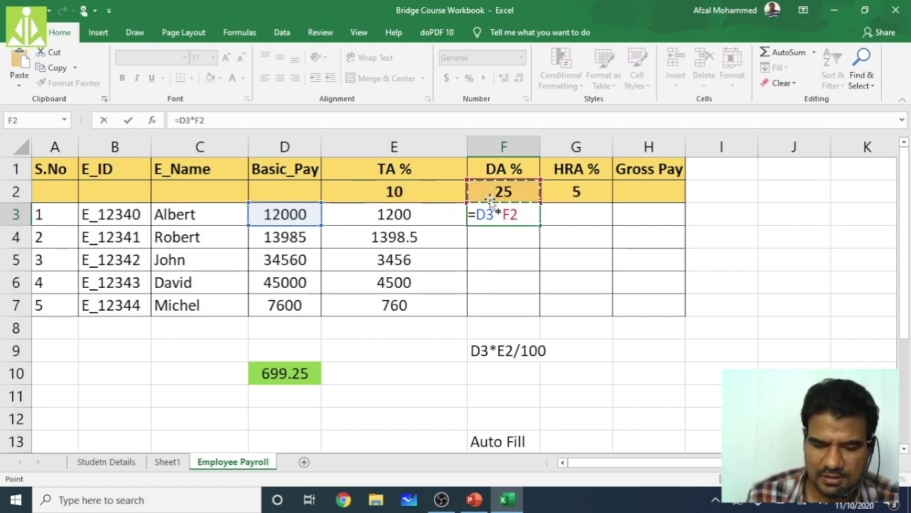
Step: Make the DA rate reference in F3 absolute and divide by 100, giving =D3*$F$2/100
click(196, 120)
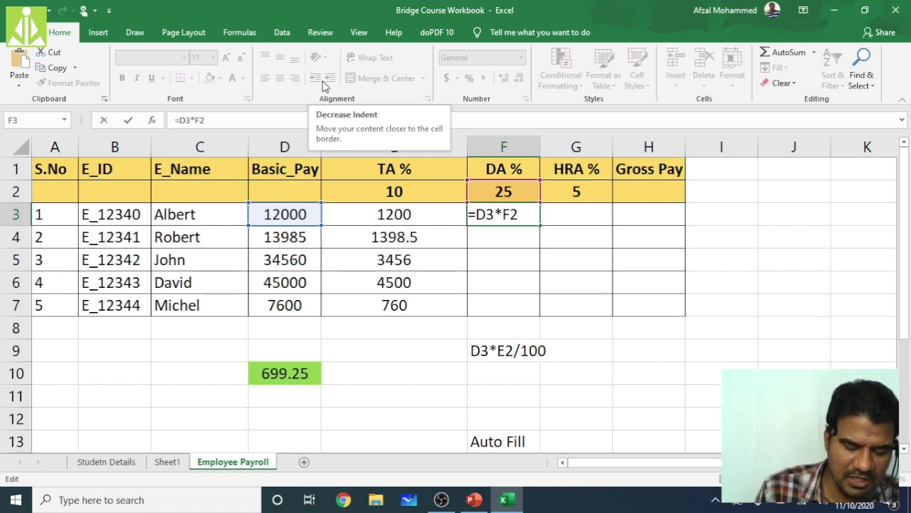
key(F4)
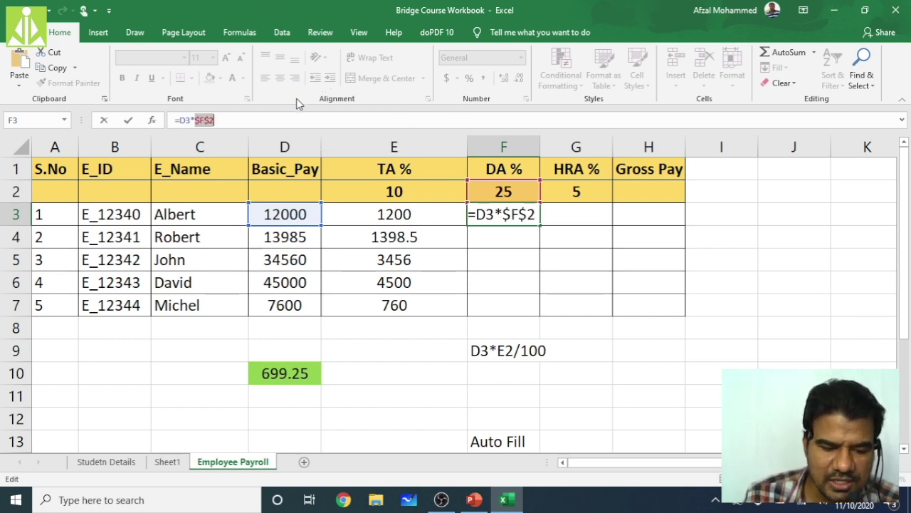
click(305, 116)
text(/)
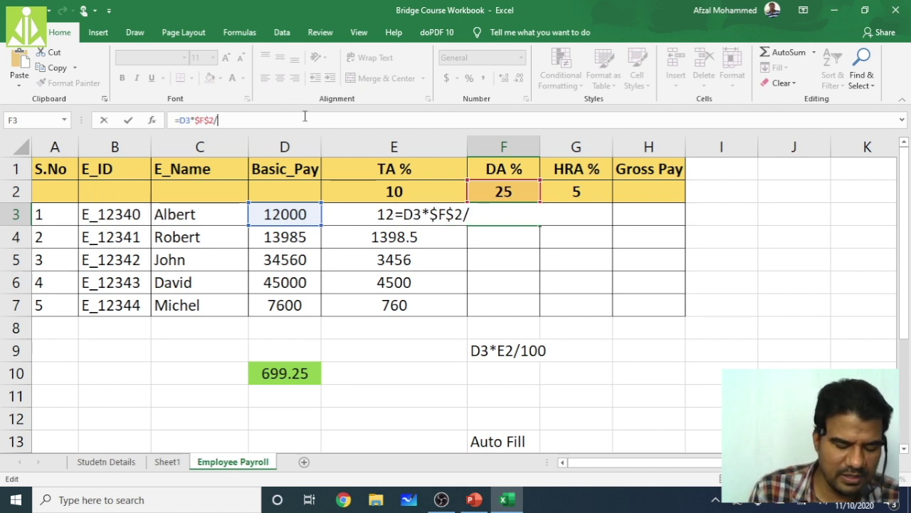
text(100)
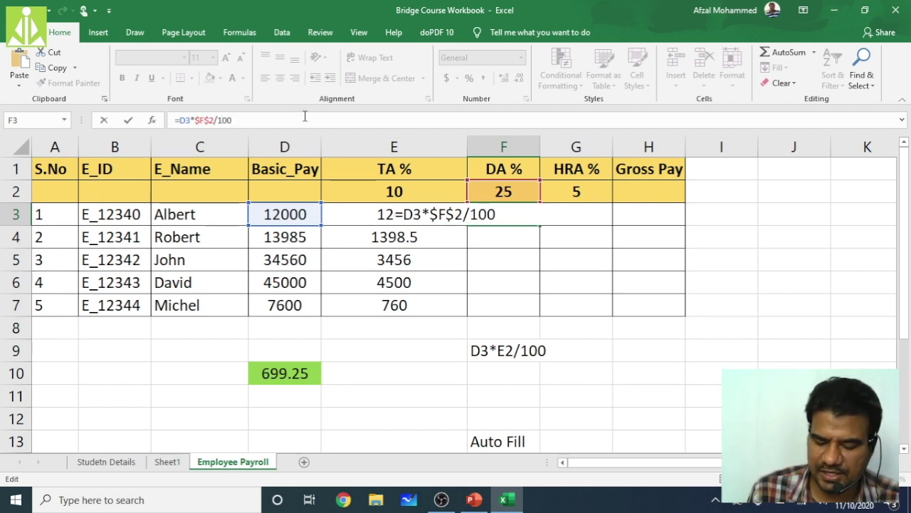
key(Return)
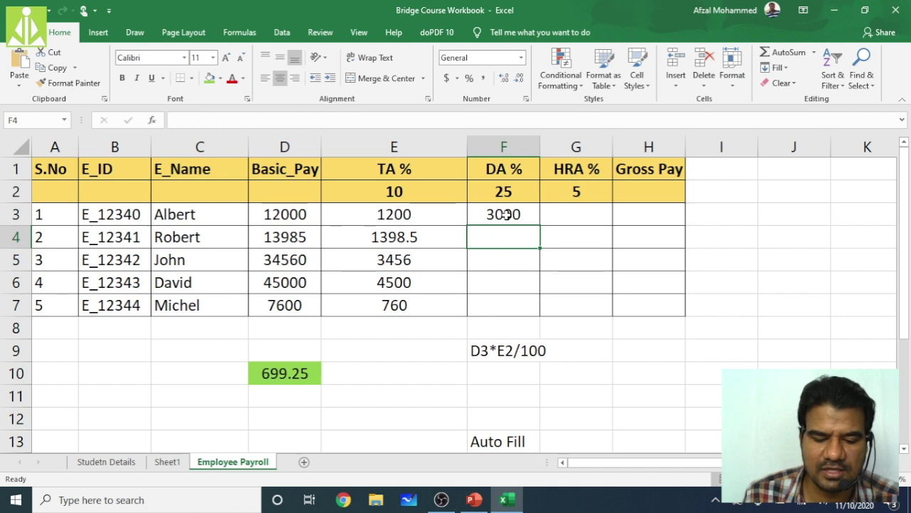
Step: Autofill the DA formula from F3 down to F7 and check the references in F4 to F7
click(504, 214)
drag(540, 225, 541, 309)
click(598, 359)
click(515, 241)
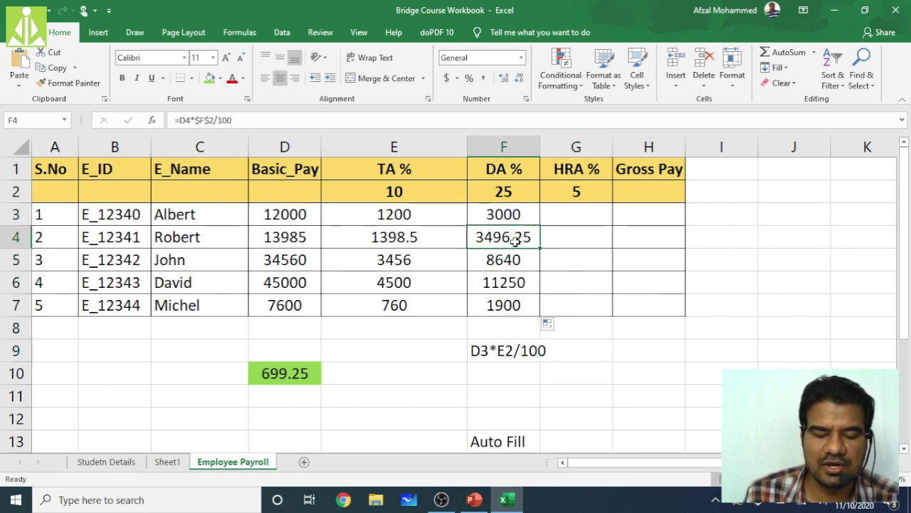
click(516, 260)
click(518, 283)
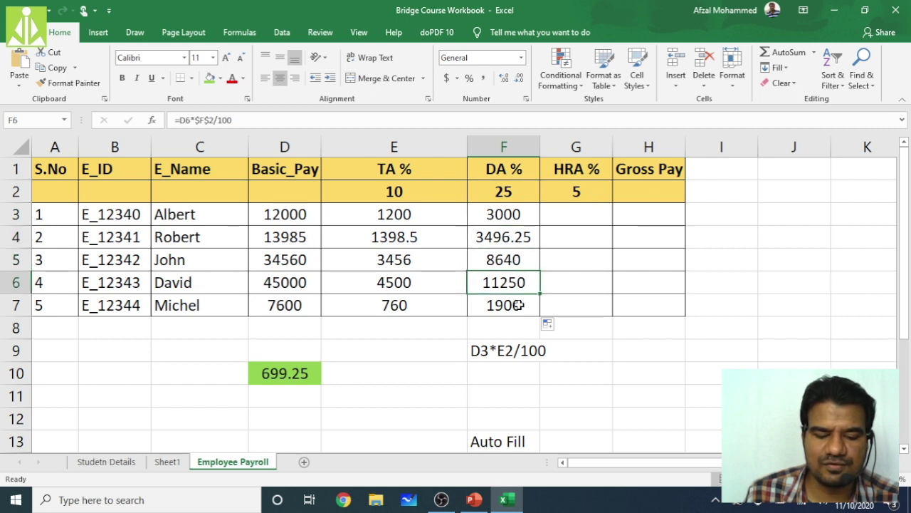
click(520, 306)
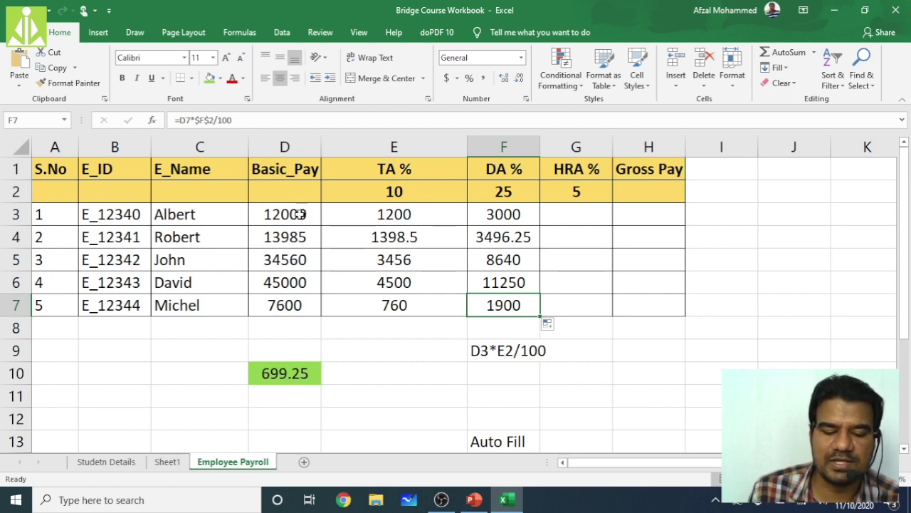
Step: Enter the HRA formula =D3*$G$2/100 in G3, with an absolute reference to the HRA rate
click(562, 215)
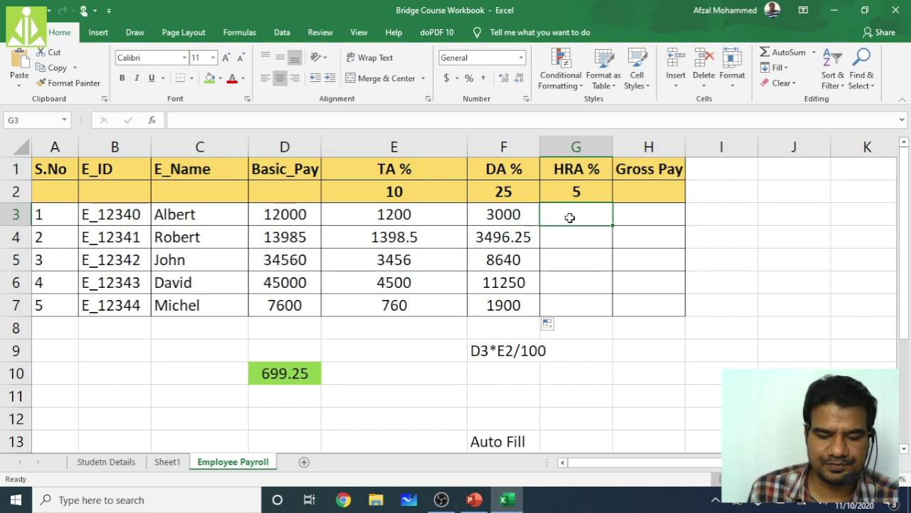
text(=)
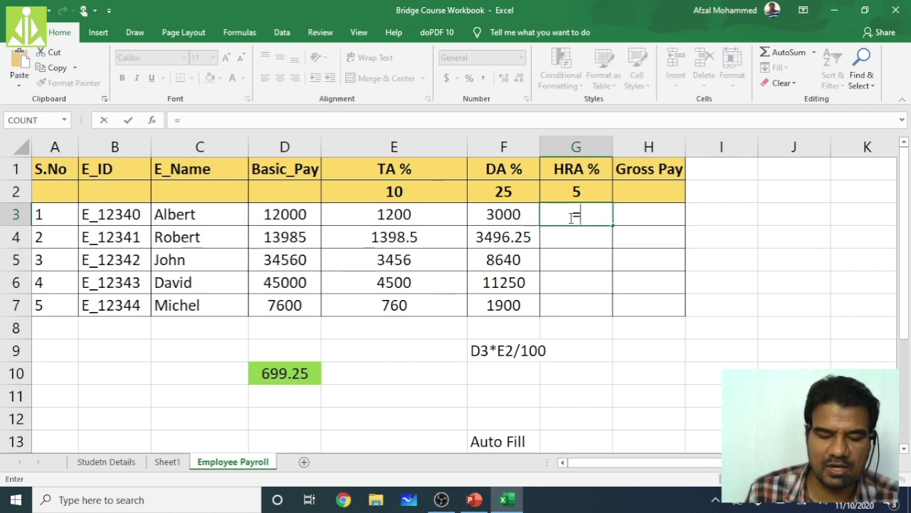
click(306, 225)
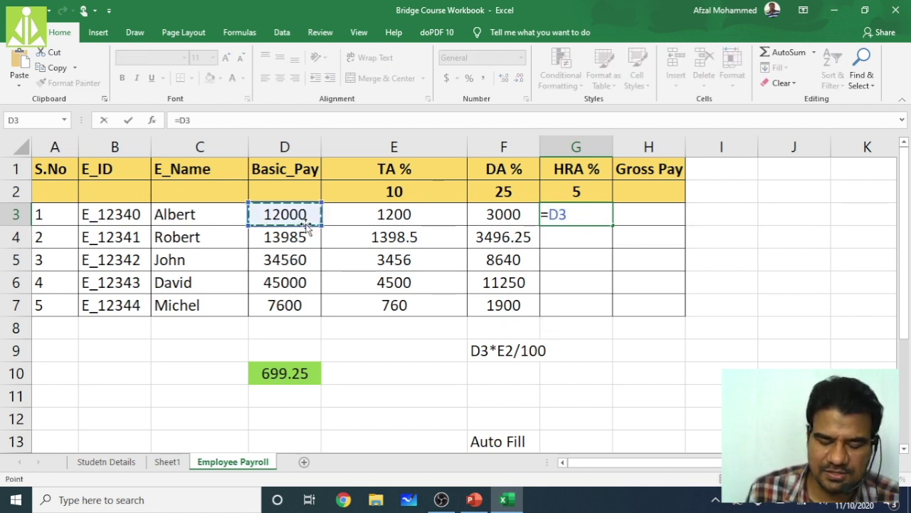
text(*)
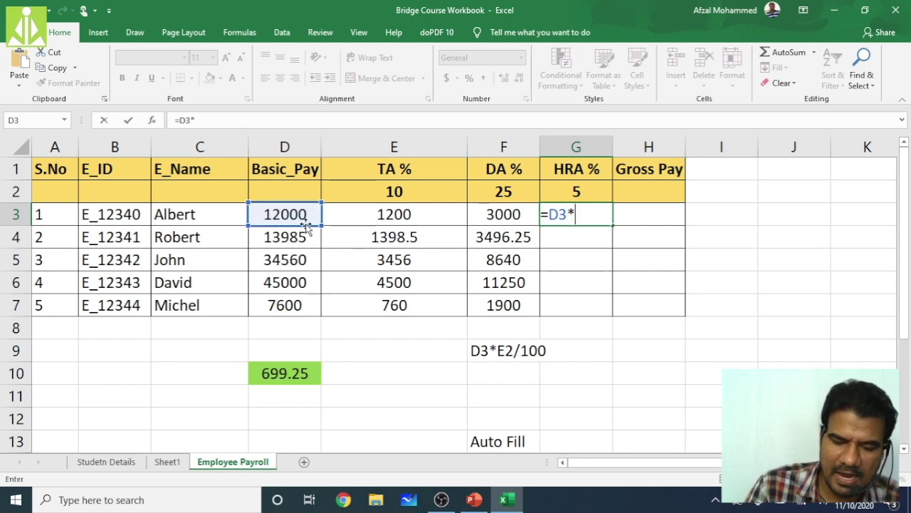
click(562, 193)
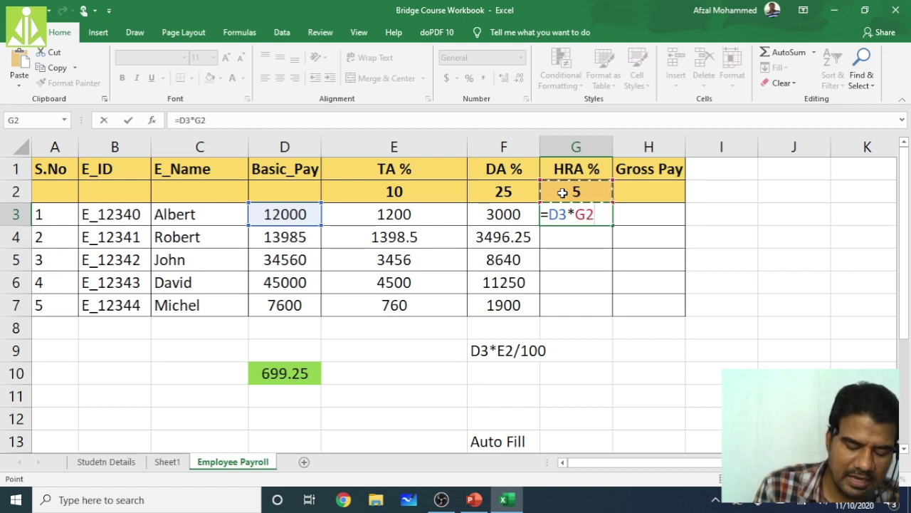
key(F4)
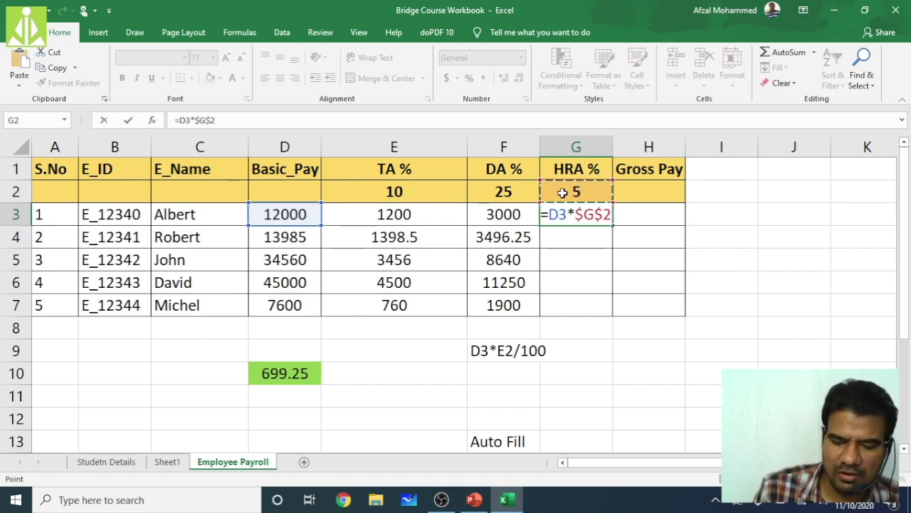
text(/)
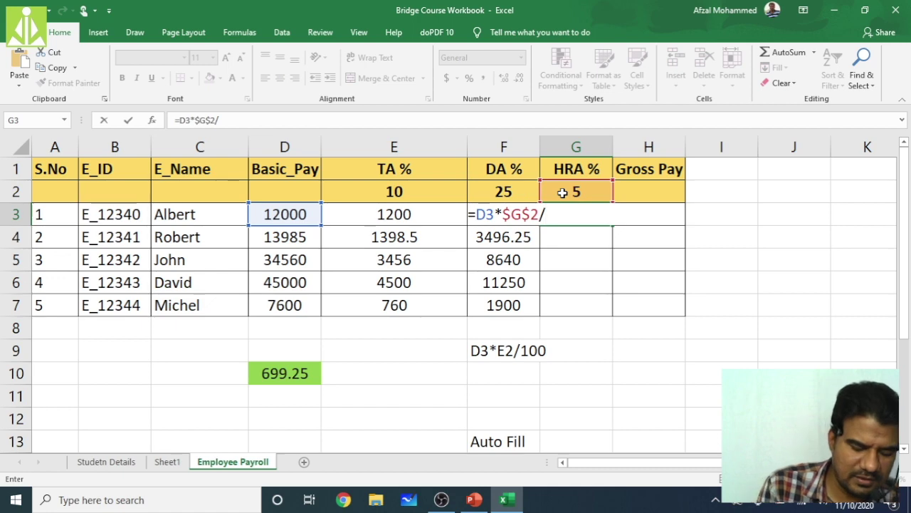
text(100)
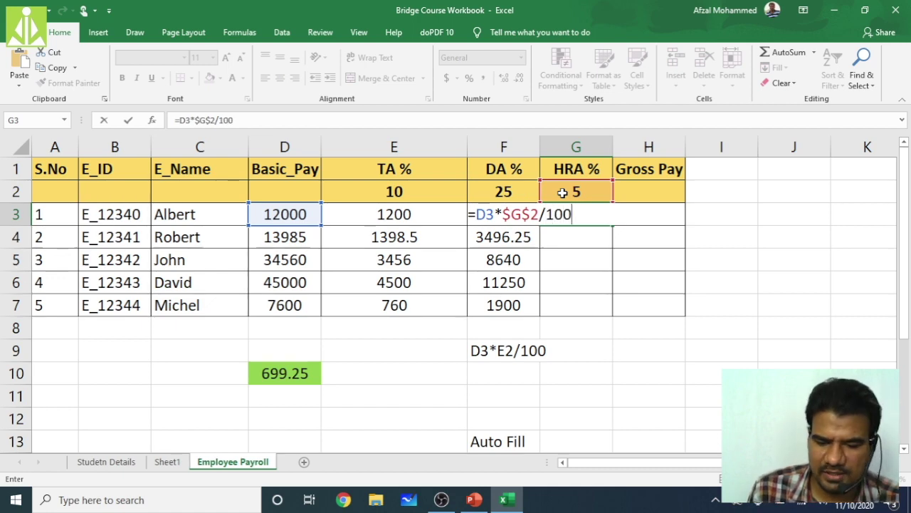
key(Return)
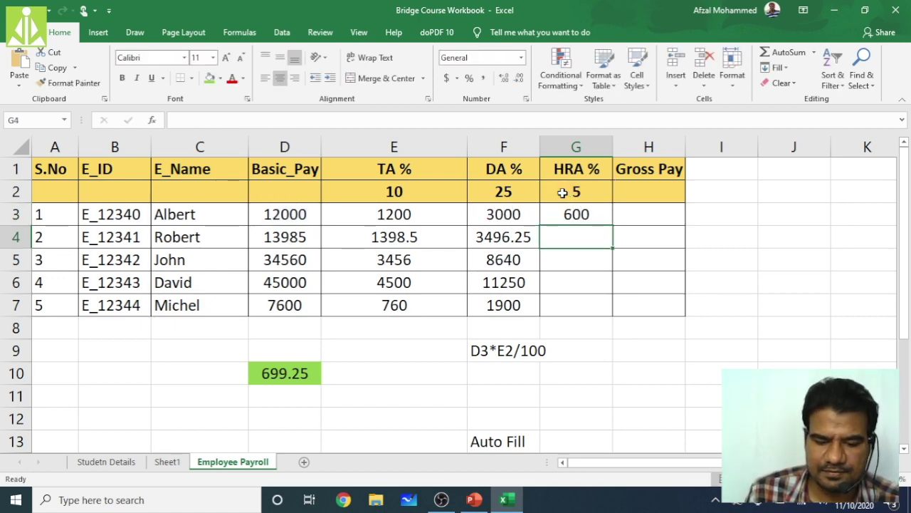
Step: Autofill the HRA formula from G3 down to G7 and check the references in G4 to G7
click(576, 213)
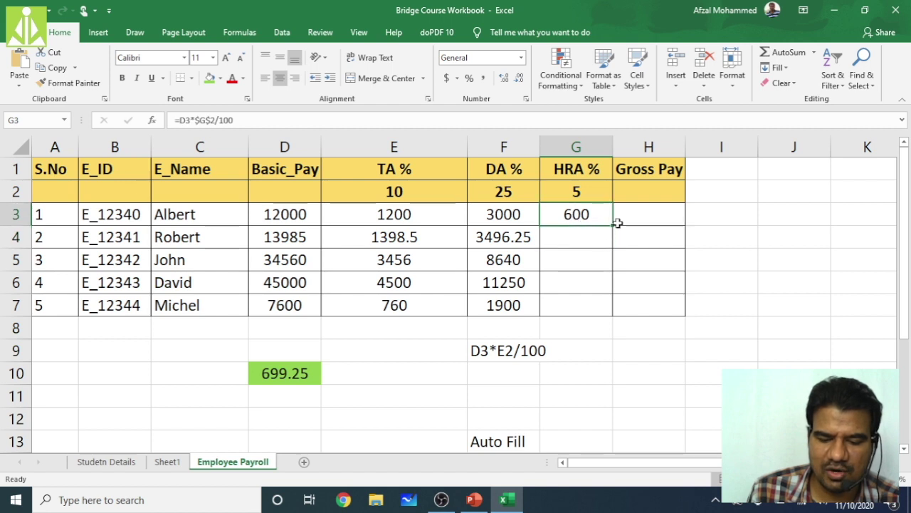
drag(615, 226, 613, 321)
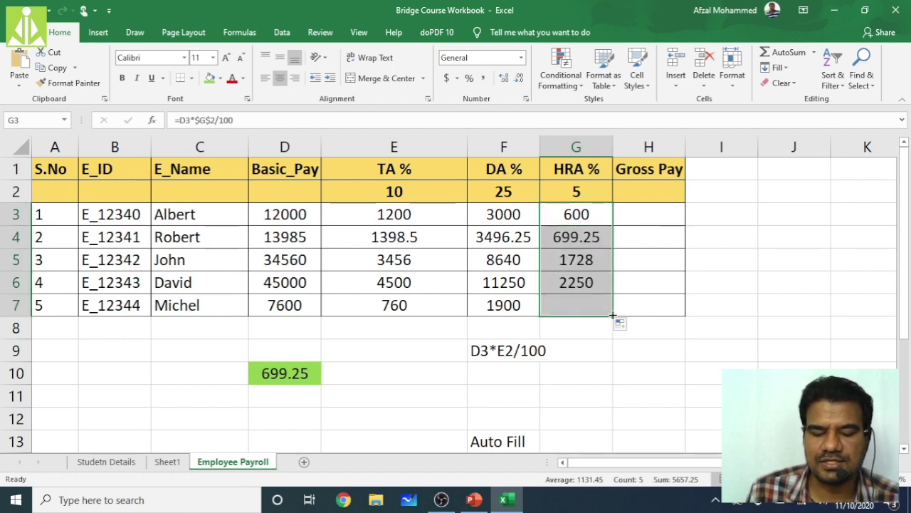
click(591, 241)
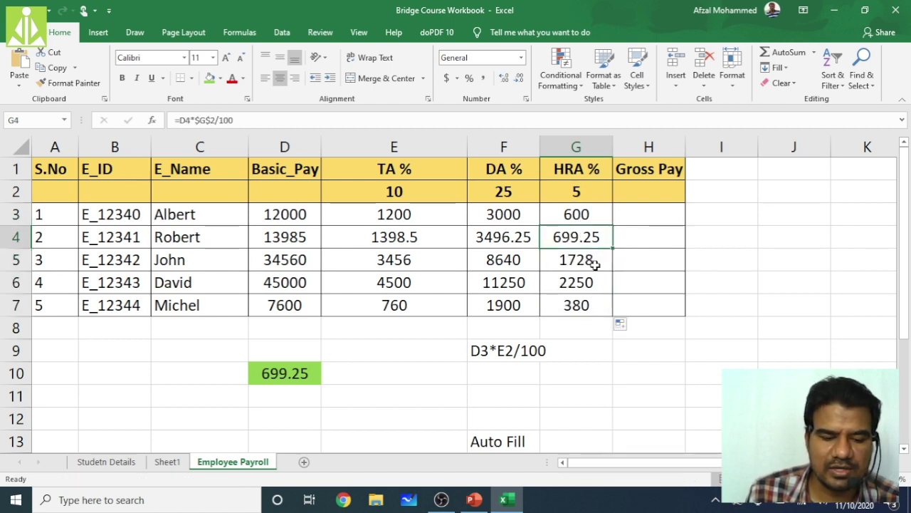
click(593, 262)
click(590, 284)
click(591, 307)
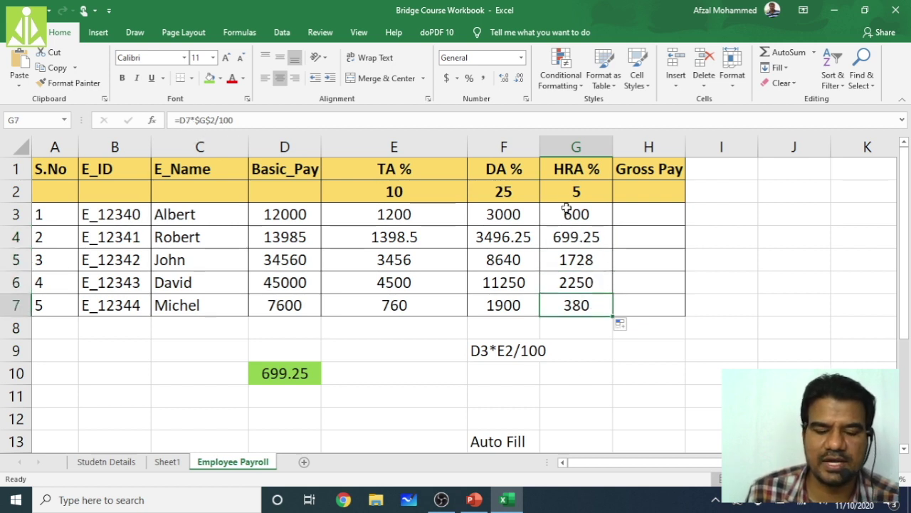
Step: Review the pay components in D3 to G3 and write the gross pay note "GP = BP+TA+DA+HRA" in F11
click(646, 211)
drag(385, 218, 577, 218)
drag(286, 215, 576, 220)
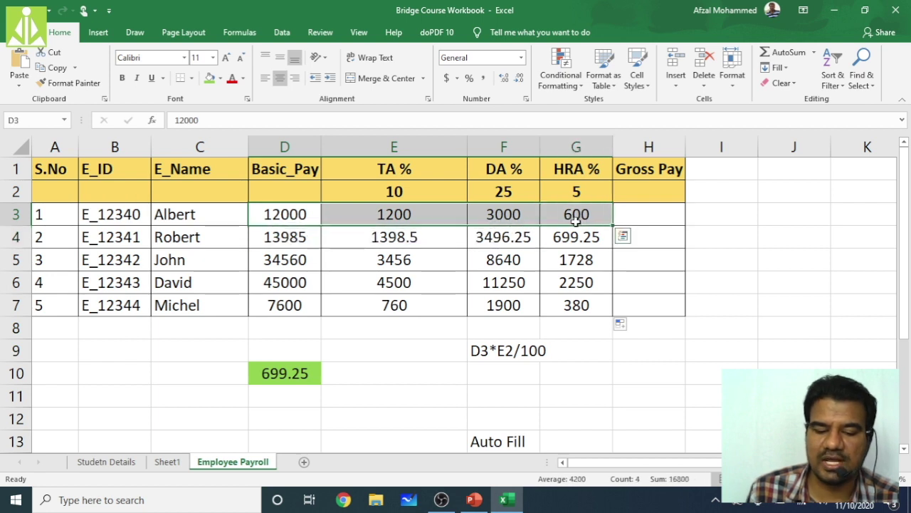
click(510, 399)
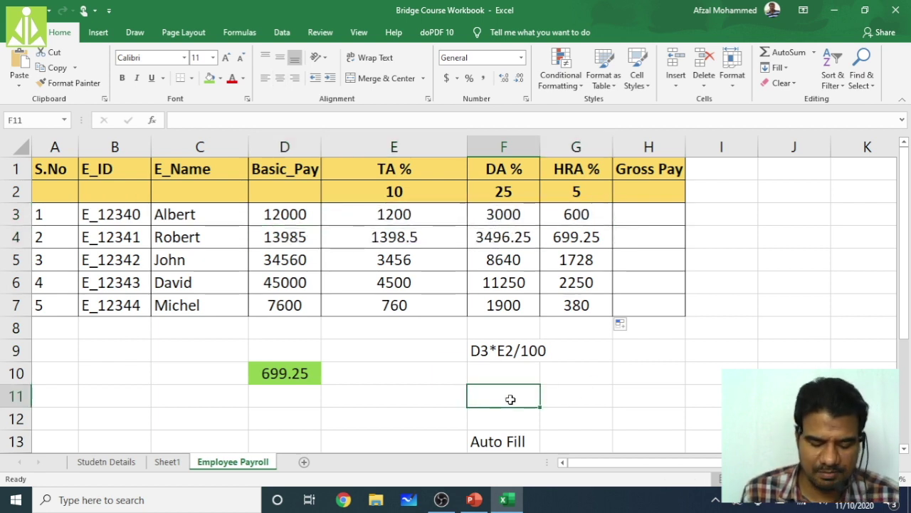
text(GP)
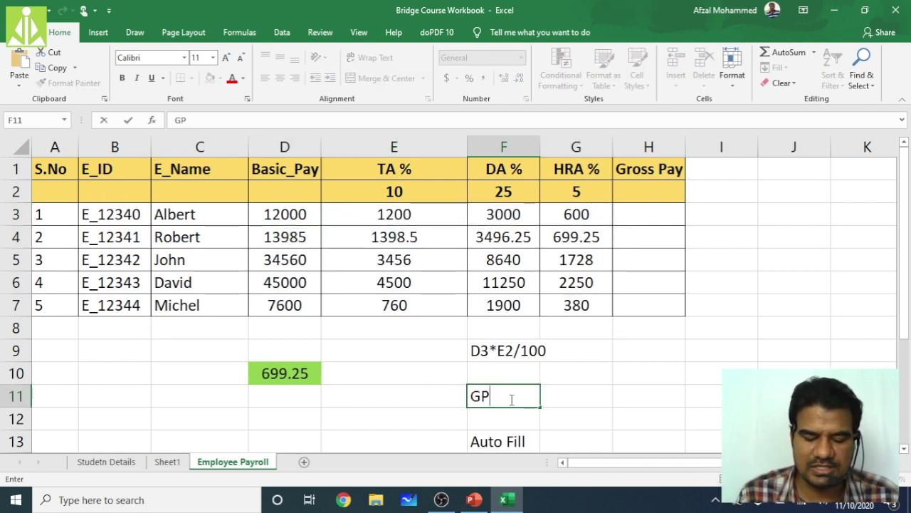
text( = B)
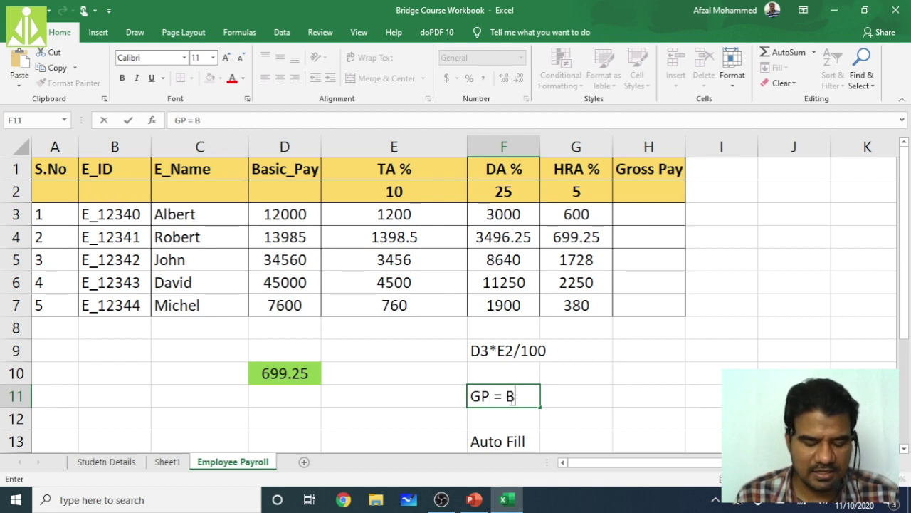
text(P+)
text(TA+)
text(DSA)
key(BackSpace)
key(BackSpace)
text(A+)
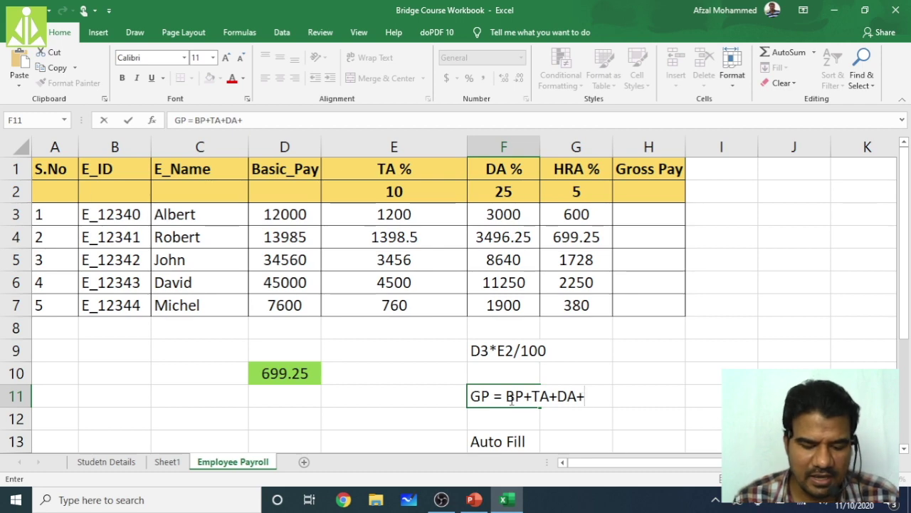
text(HRA)
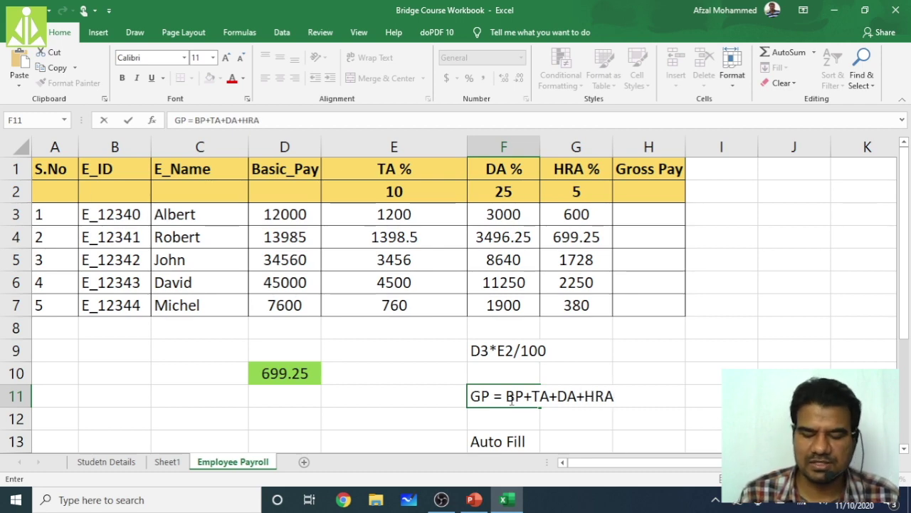
key(Return)
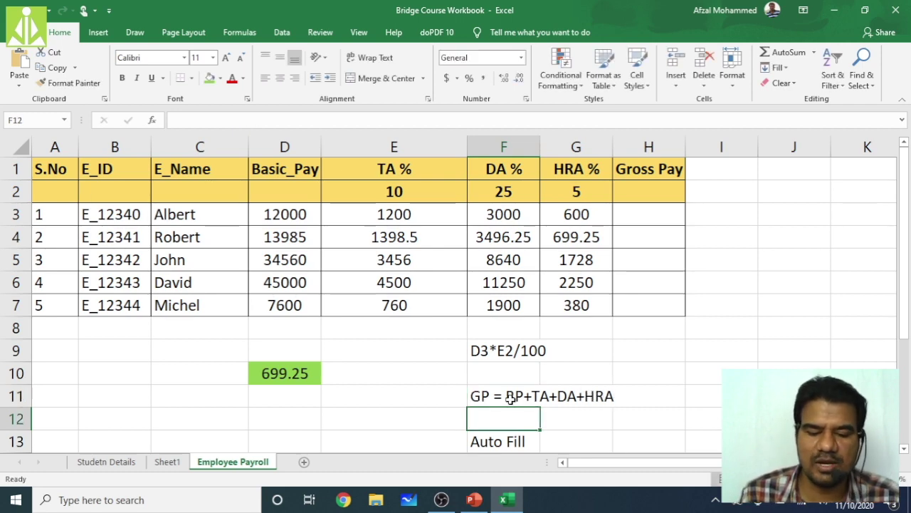
Step: AutoSum the basic pay, TA, DA and HRA in D3 to G3 into the Gross Pay cell H3
click(655, 215)
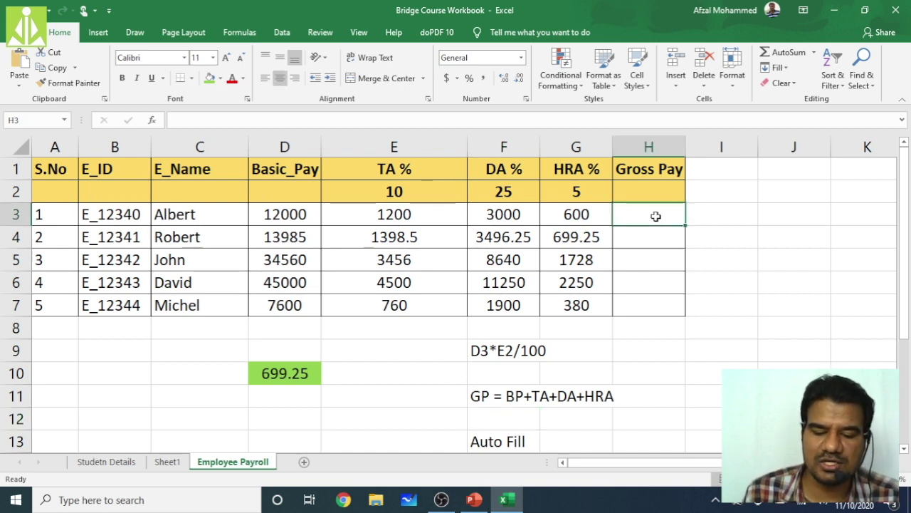
click(283, 216)
drag(283, 216, 586, 219)
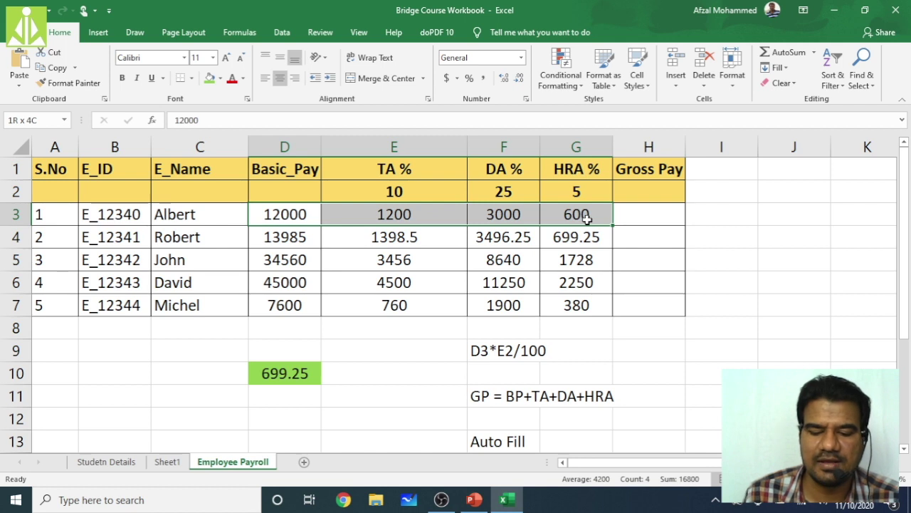
key(alt+equal)
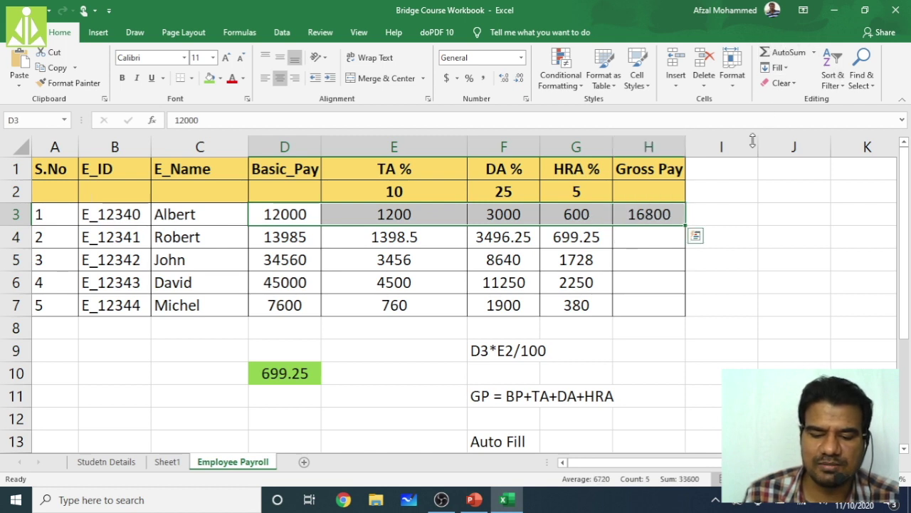
Step: Autofill the gross pay formula from H3 down to H7 and make the Gross Pay amounts bold
click(669, 216)
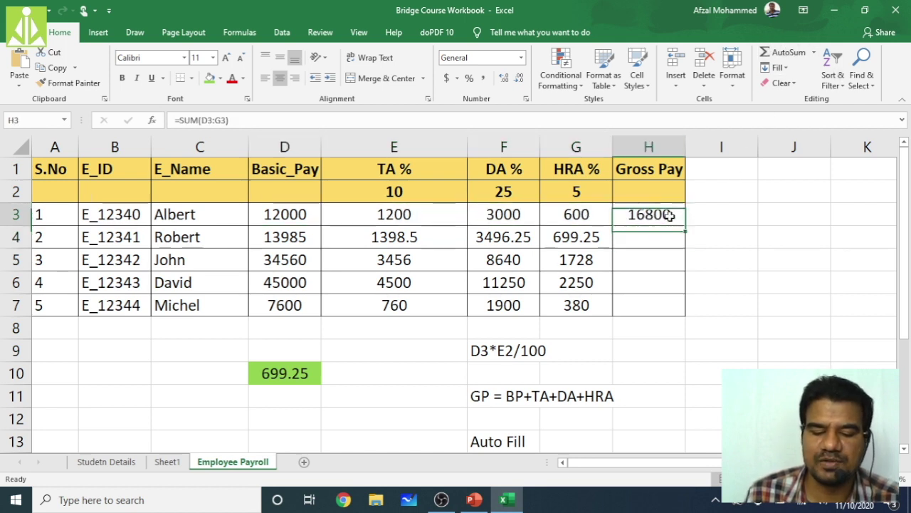
drag(686, 226, 686, 313)
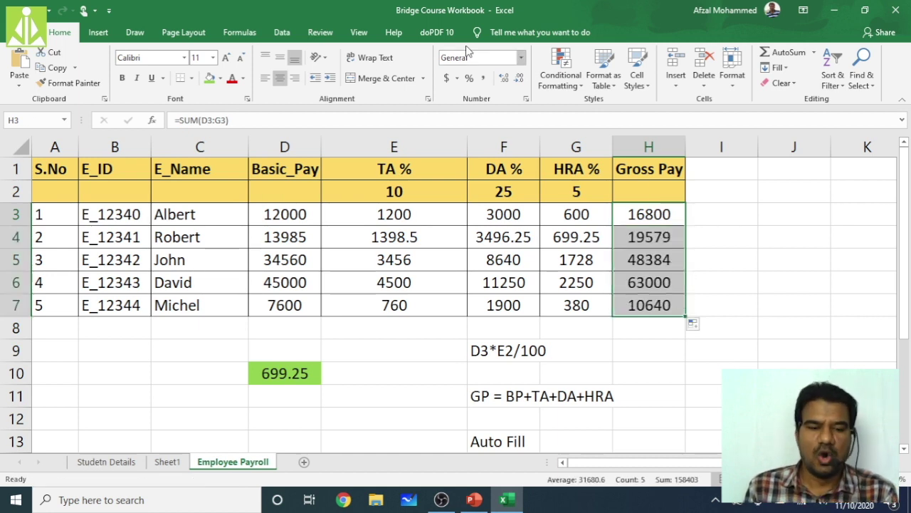
click(122, 78)
click(670, 370)
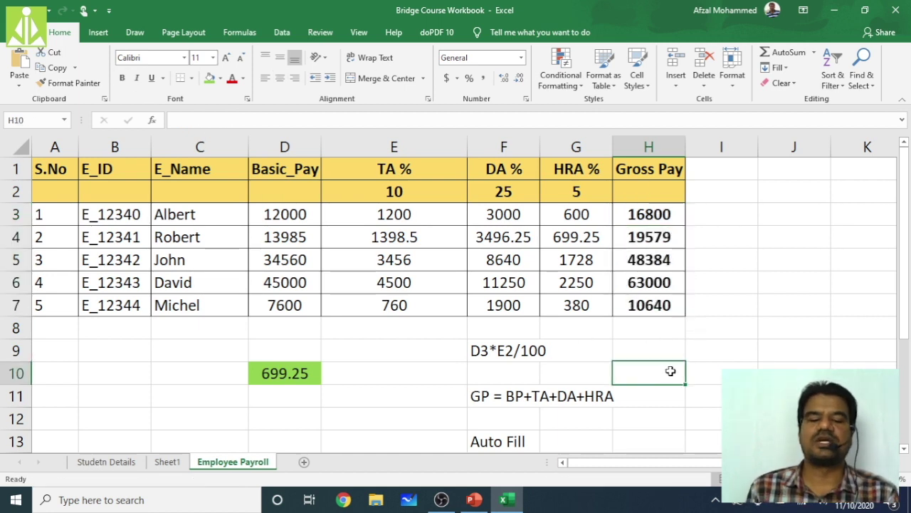